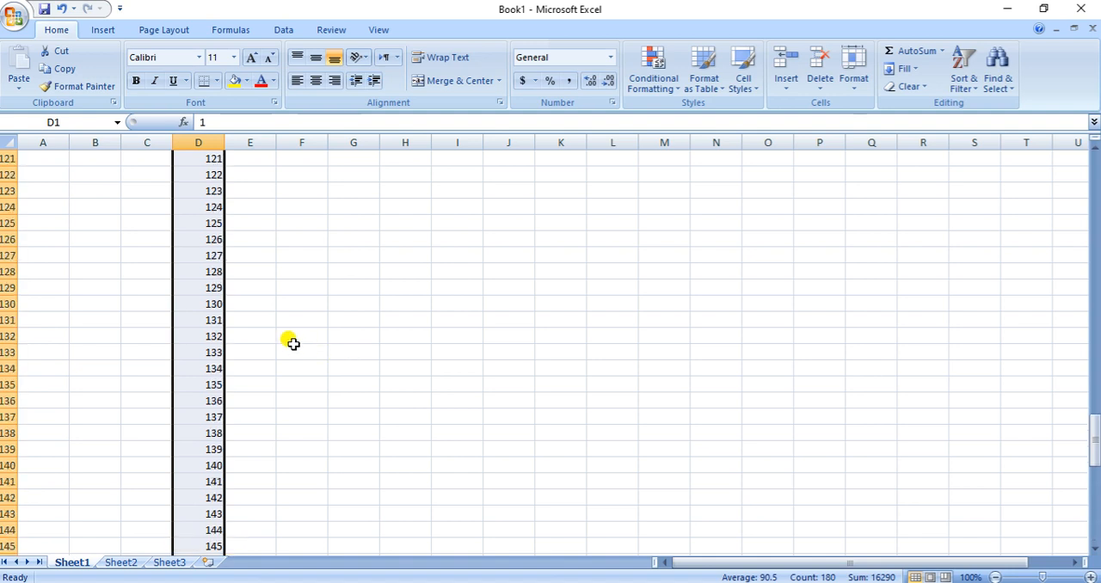
pyautogui.scroll(7, 289, 305)
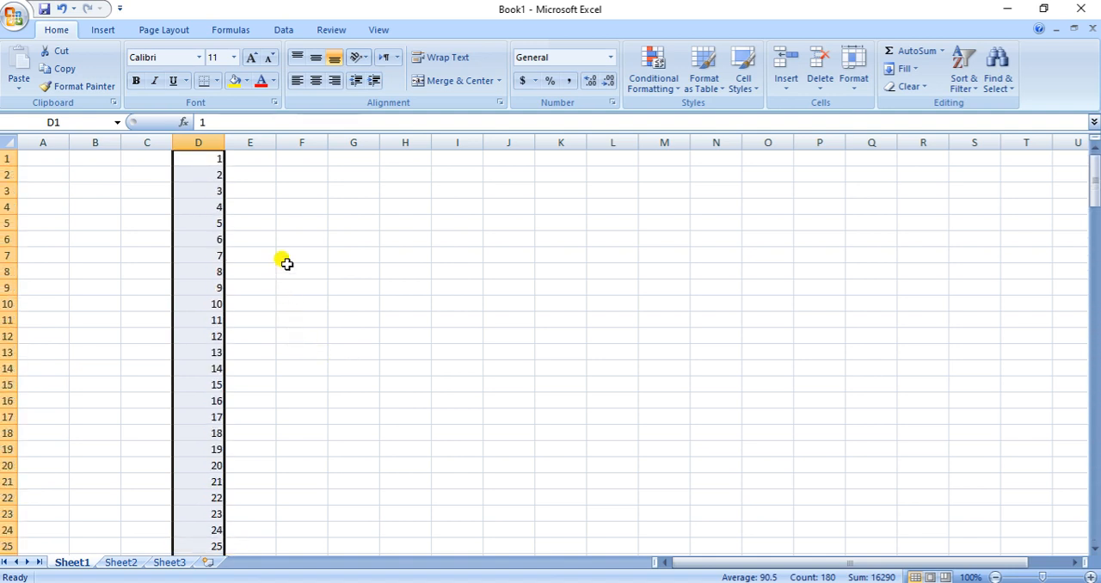
# Check the smoking and hypertension table in the Word document, and enter 1 in cells E1 and F1 of the Excel sheet
pyautogui.click(258, 156)
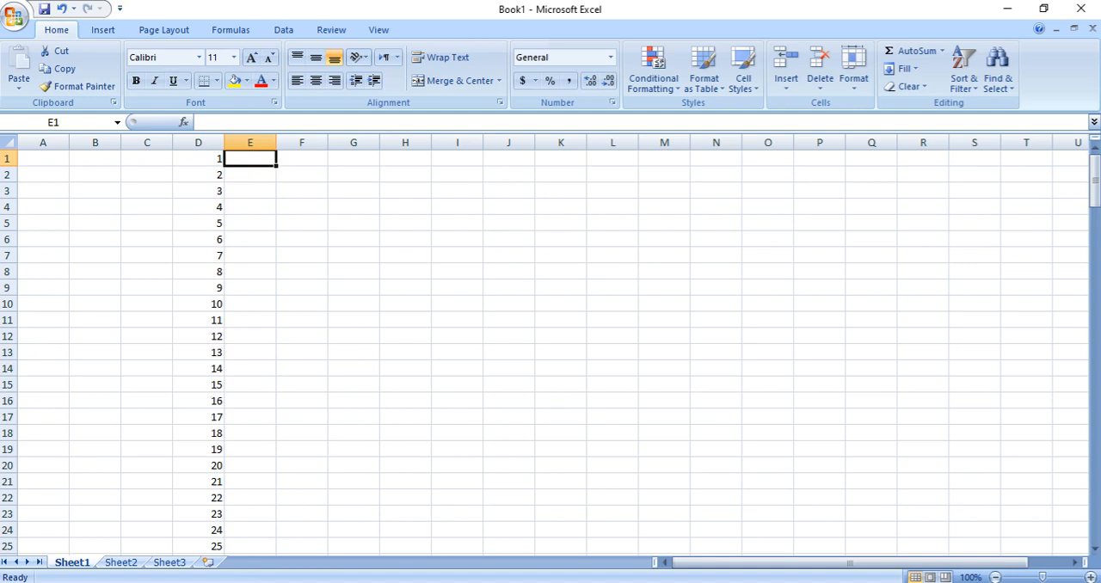
pyautogui.hotkey('alt', 'Tab')
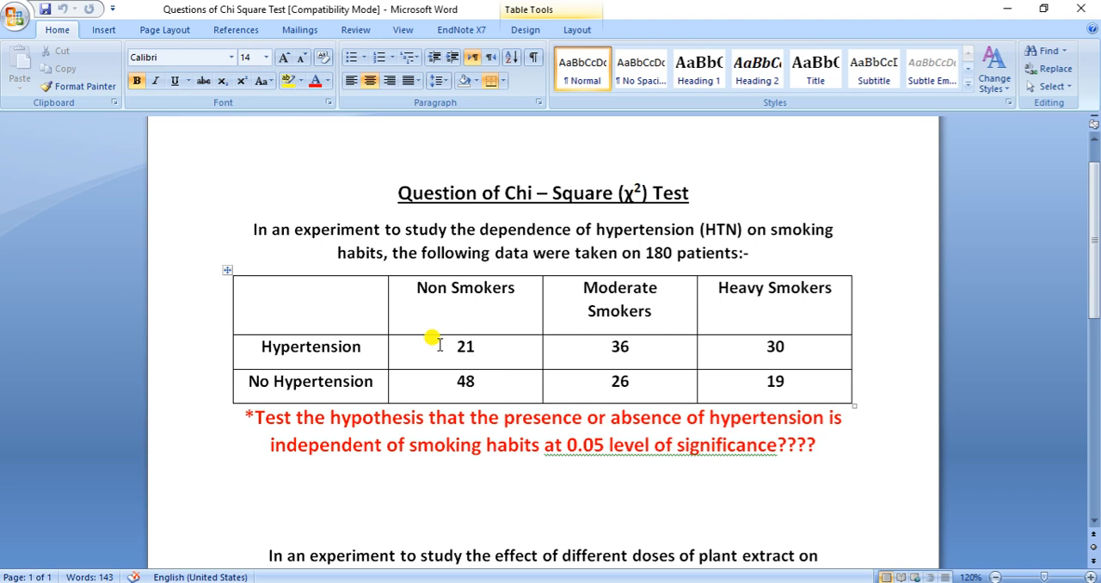
pyautogui.click(491, 343)
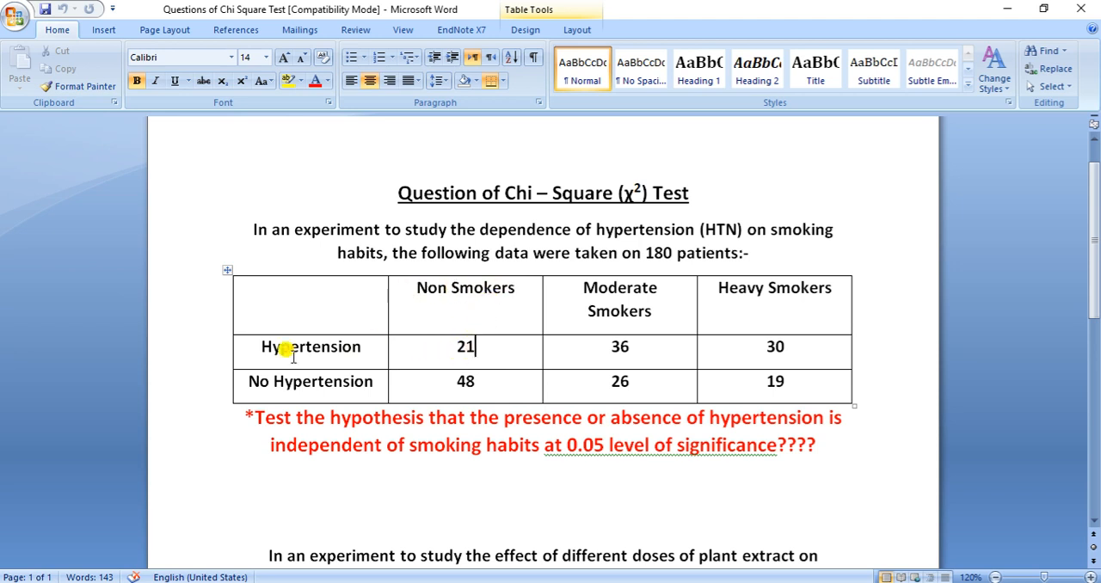
pyautogui.hotkey('alt', 'Tab')
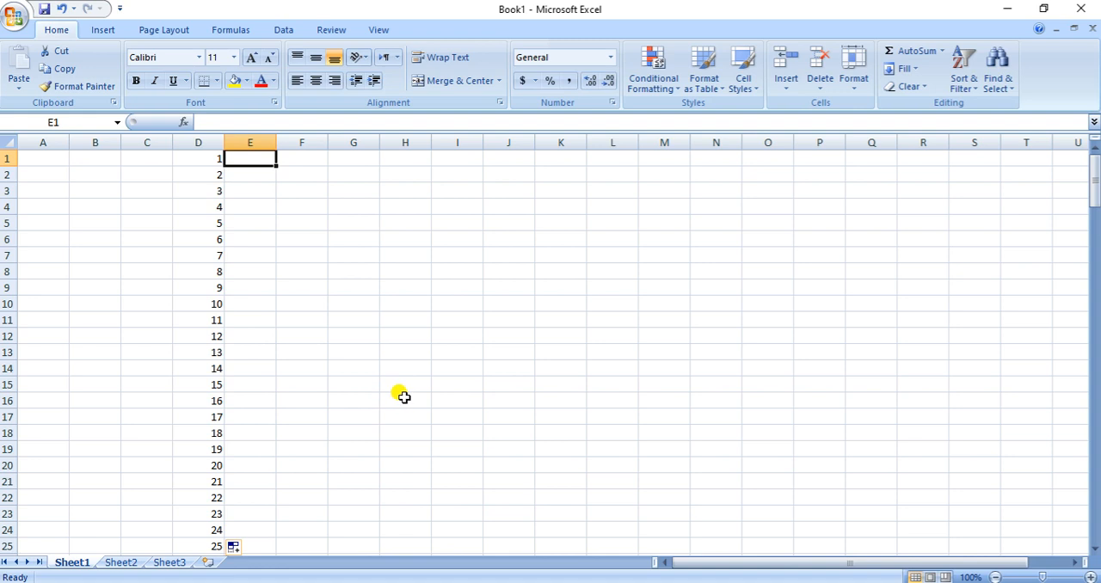
pyautogui.write('1')
pyautogui.press('Return')
pyautogui.press('Up')
pyautogui.press('Right')
pyautogui.write('1')
pyautogui.press('Return')
pyautogui.press('Up')
pyautogui.press('Left')
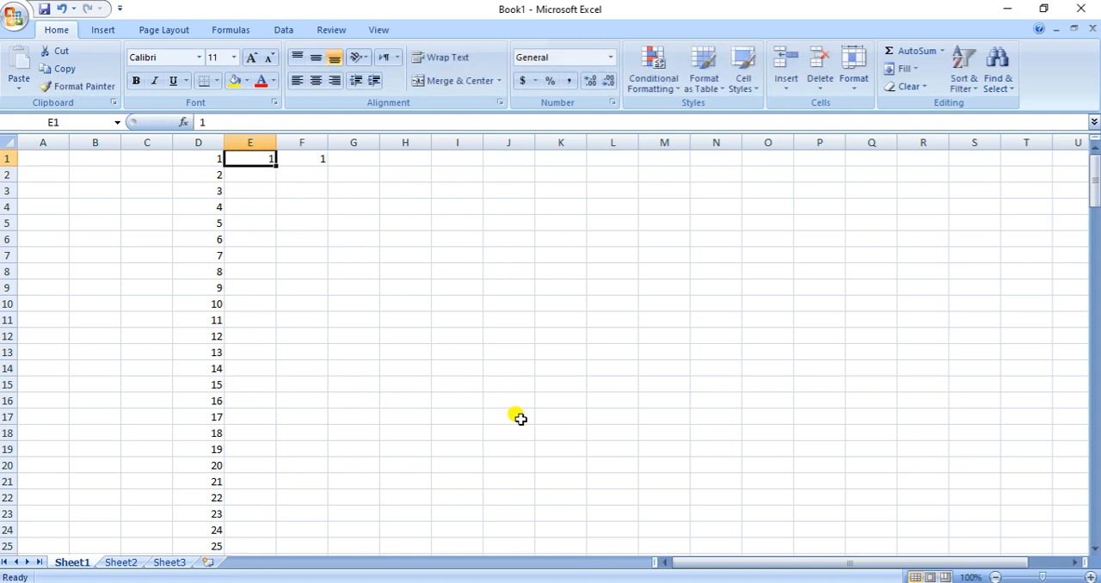
# Enter 1 in cells E2, F2, E3 and F3
pyautogui.press('Right')
pyautogui.press('Down')
pyautogui.write('1')
pyautogui.press('Right')
pyautogui.press('Left')
pyautogui.write('1')
pyautogui.press('Left')
pyautogui.write('1')
pyautogui.press('Return')
pyautogui.write('1')
pyautogui.press('Right')
pyautogui.write('1')
pyautogui.press('Return')
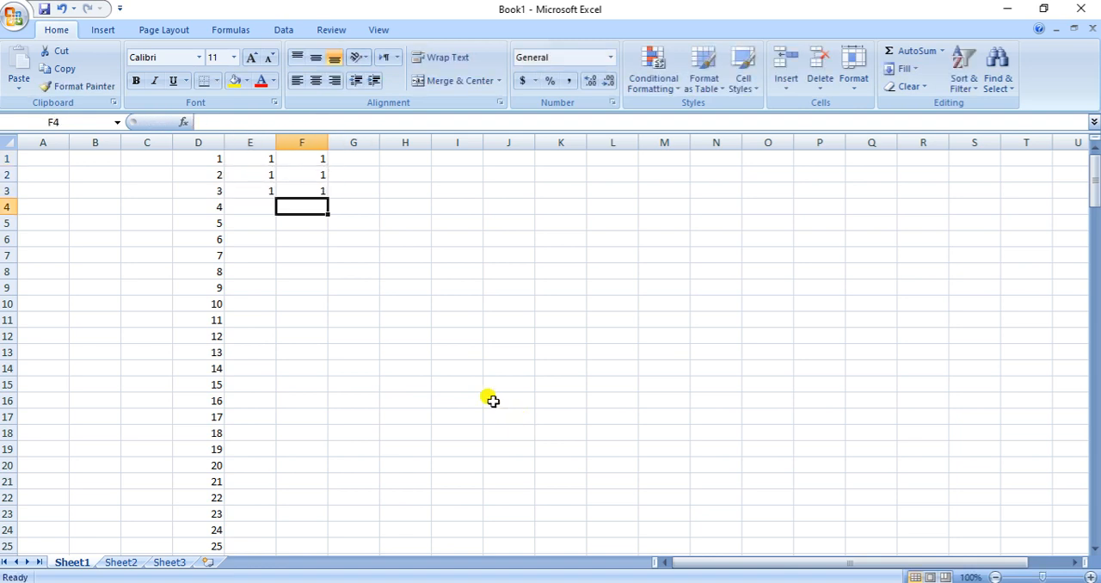
# Fill the codes in E1:F3 down through row 21 for the hypertensive non-smokers, checking the group size in the Word table
pyautogui.moveTo(250, 152); pyautogui.dragTo(307, 191)
pyautogui.hotkey('alt', 'Tab')
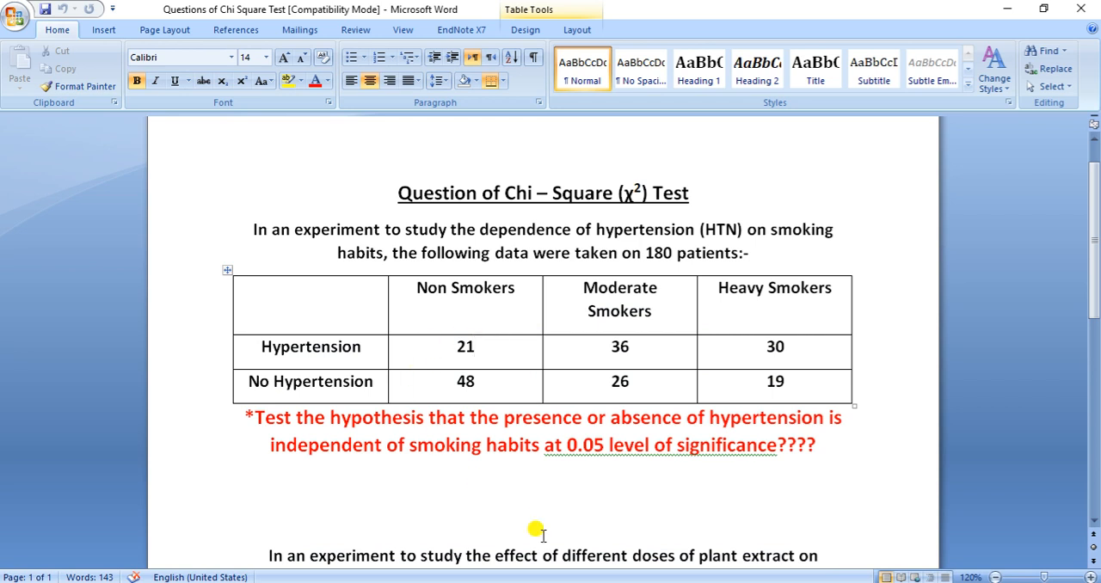
pyautogui.hotkey('alt', 'Tab')
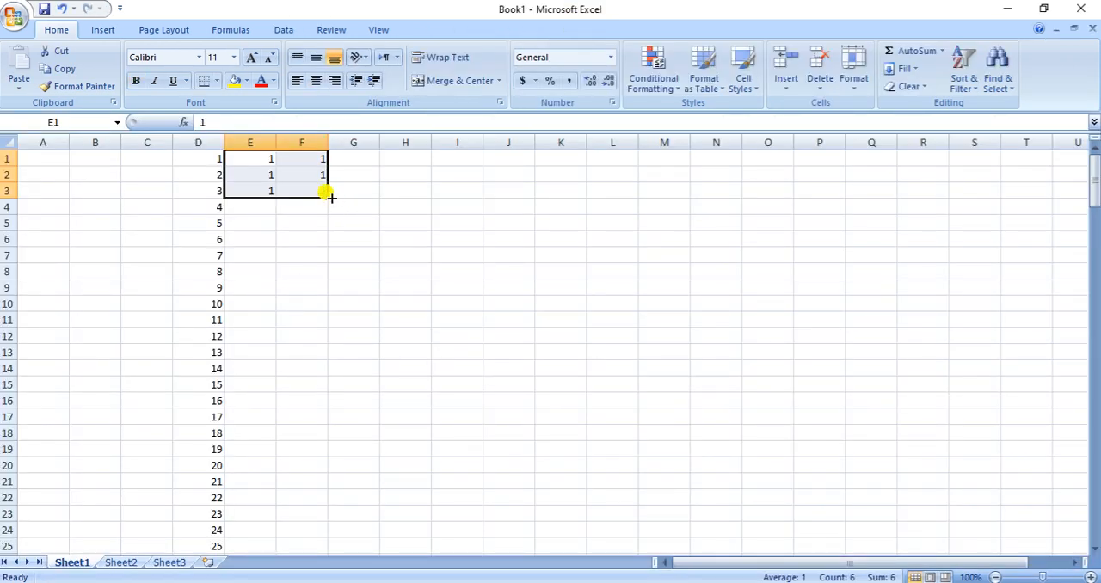
pyautogui.moveTo(326, 197); pyautogui.dragTo(319, 486)
pyautogui.click(295, 465)
pyautogui.click(255, 482)
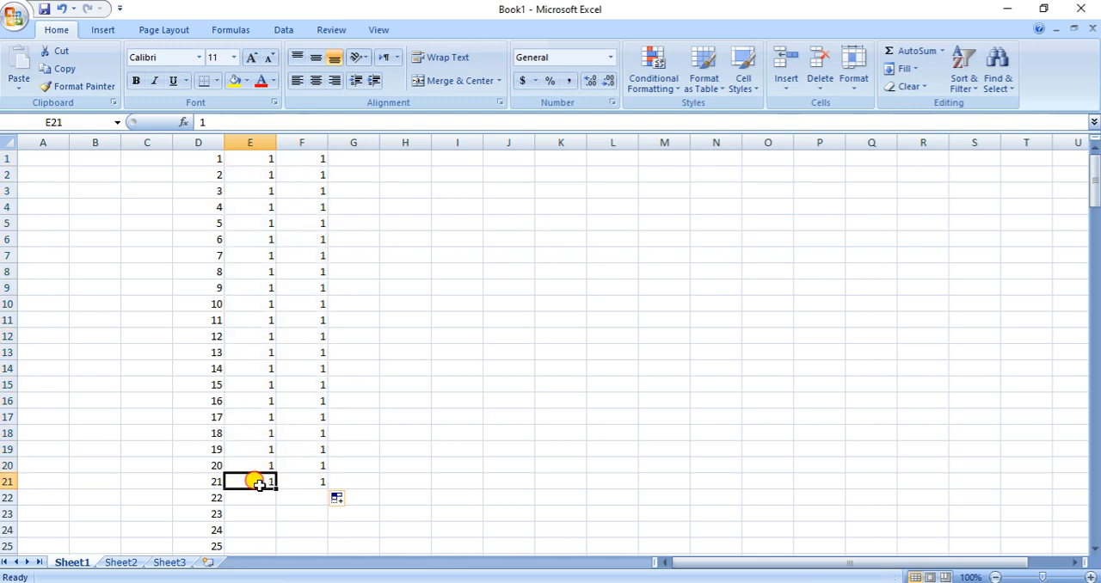
pyautogui.click(290, 479)
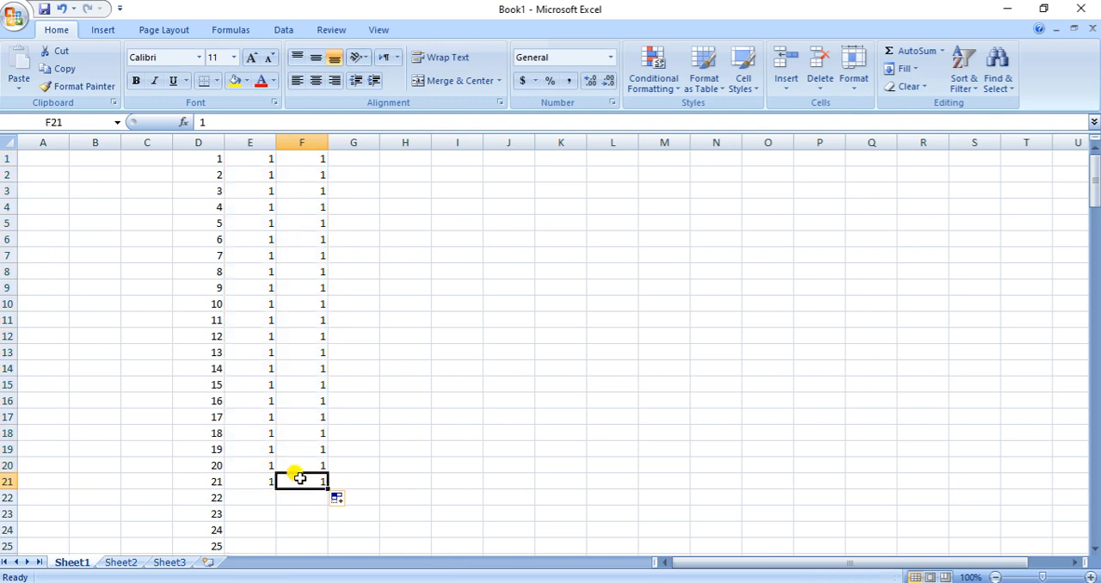
pyautogui.click(249, 163)
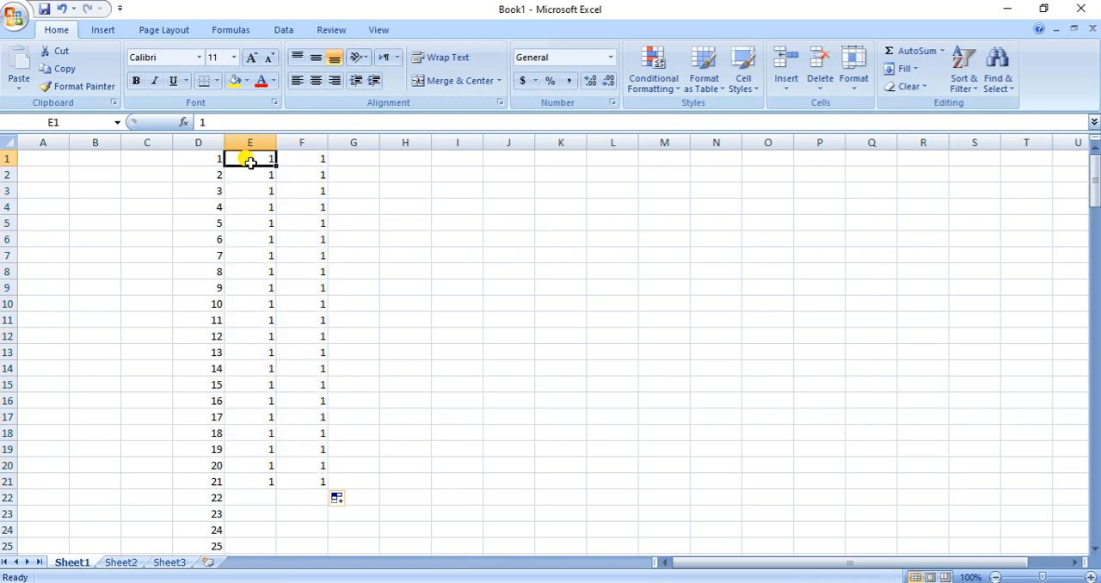
pyautogui.click(300, 161)
# Enter 1 in cells E22 to E25 for the next hypertension group
pyautogui.scroll(-5, 296, 273)
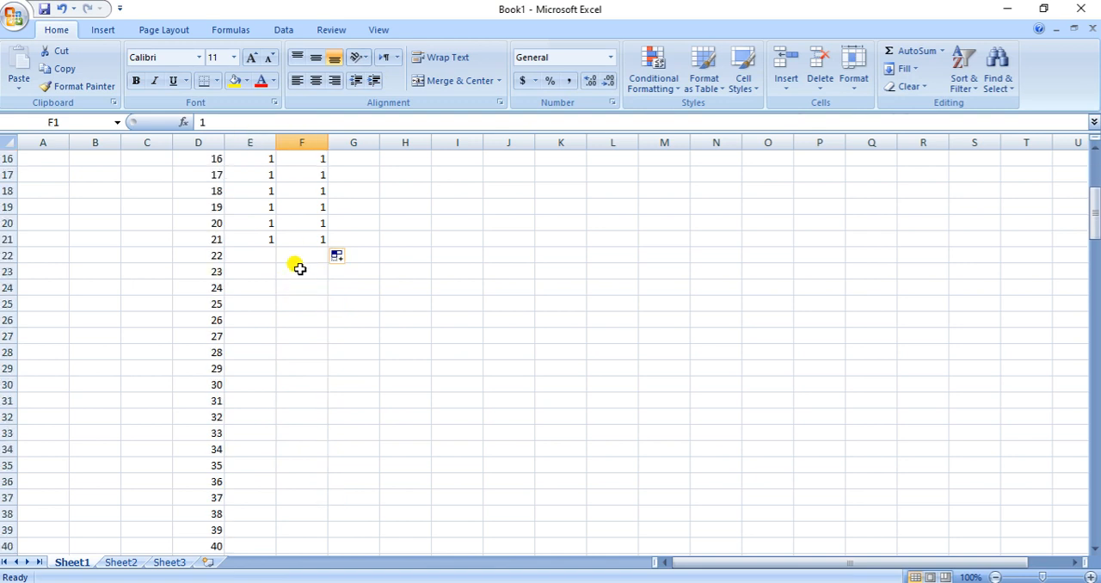
pyautogui.click(257, 250)
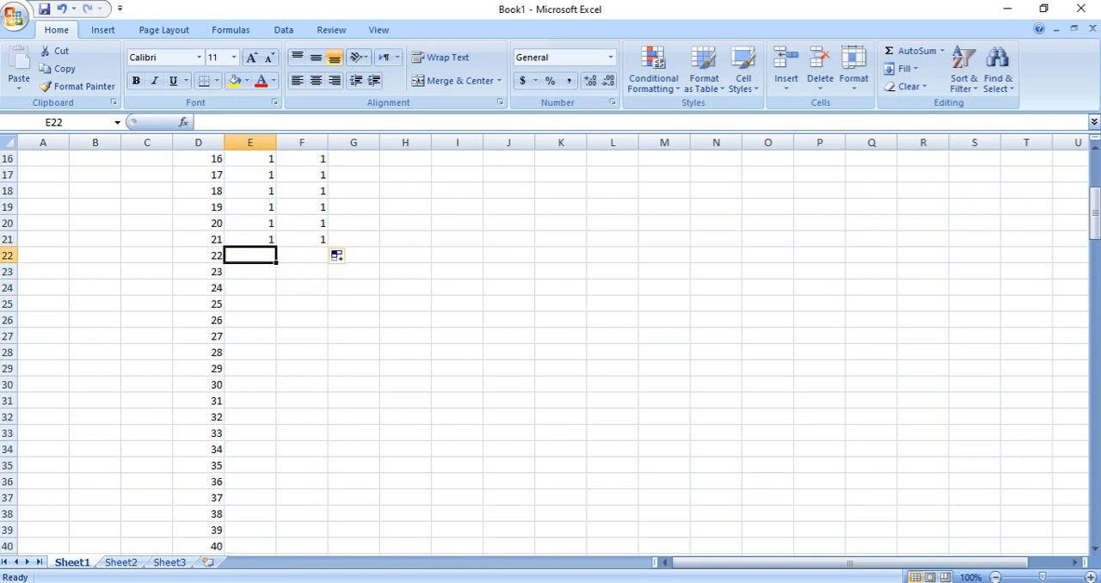
pyautogui.hotkey('alt', 'Tab')
pyautogui.write('1')
pyautogui.press('Return')
pyautogui.write('1')
pyautogui.press('Return')
pyautogui.write('1')
pyautogui.press('Return')
pyautogui.write('1')
pyautogui.press('Return')
pyautogui.press('Up')
pyautogui.press('Up')
pyautogui.press('Up')
pyautogui.press('Up')
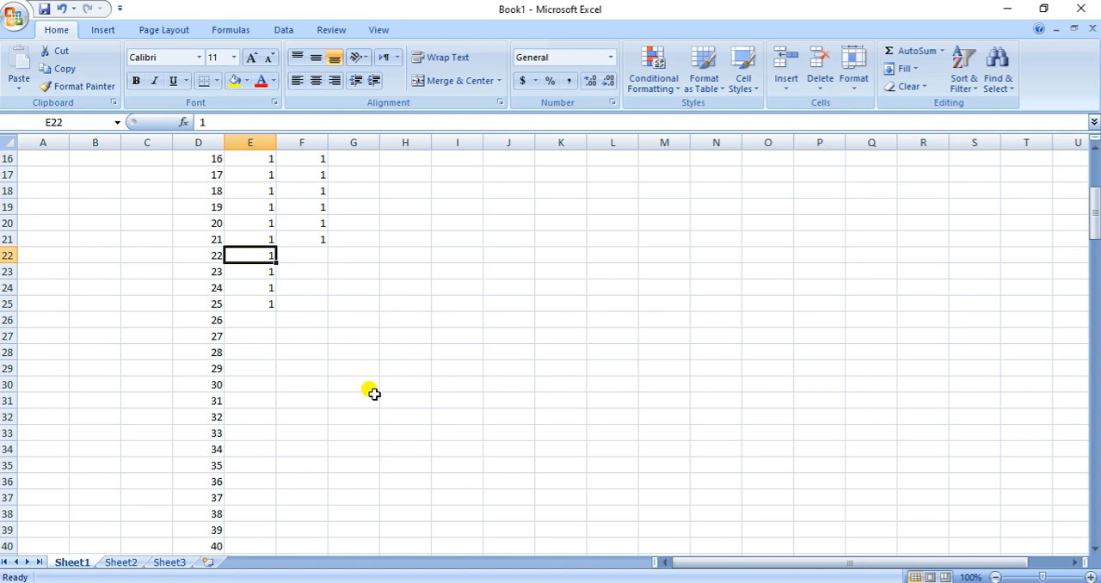
# Enter 2 in cells F22 to F25 as the moderate-smoker code
pyautogui.press('Right')
pyautogui.write('2')
pyautogui.press('Return')
pyautogui.write('2')
pyautogui.press('Return')
pyautogui.write('2')
pyautogui.press('Return')
pyautogui.write('2')
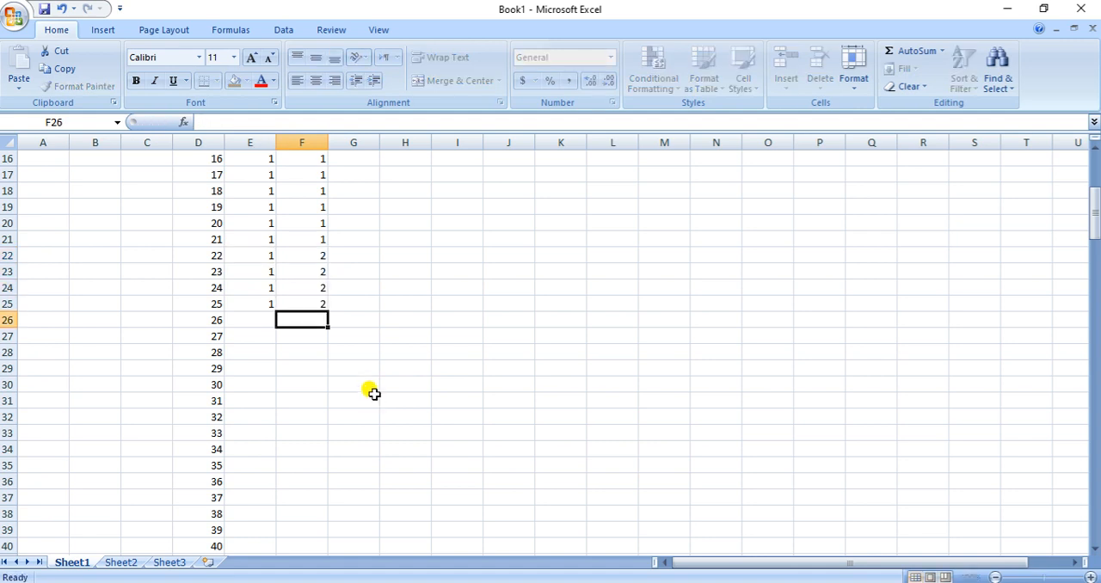
# Check the moderate-smoker group size in the Word table and fill the codes in E22:F25 down through row 39
pyautogui.press('Up')
pyautogui.press('Up')
pyautogui.press('Up')
pyautogui.press('Up')
pyautogui.press('Left')
pyautogui.hotkey('shift', 'Right')
pyautogui.hotkey('shift', 'Right')
pyautogui.hotkey('shift', 'Left')
pyautogui.hotkey('shift', 'Down')
pyautogui.hotkey('shift', 'Down')
pyautogui.hotkey('shift', 'Down')
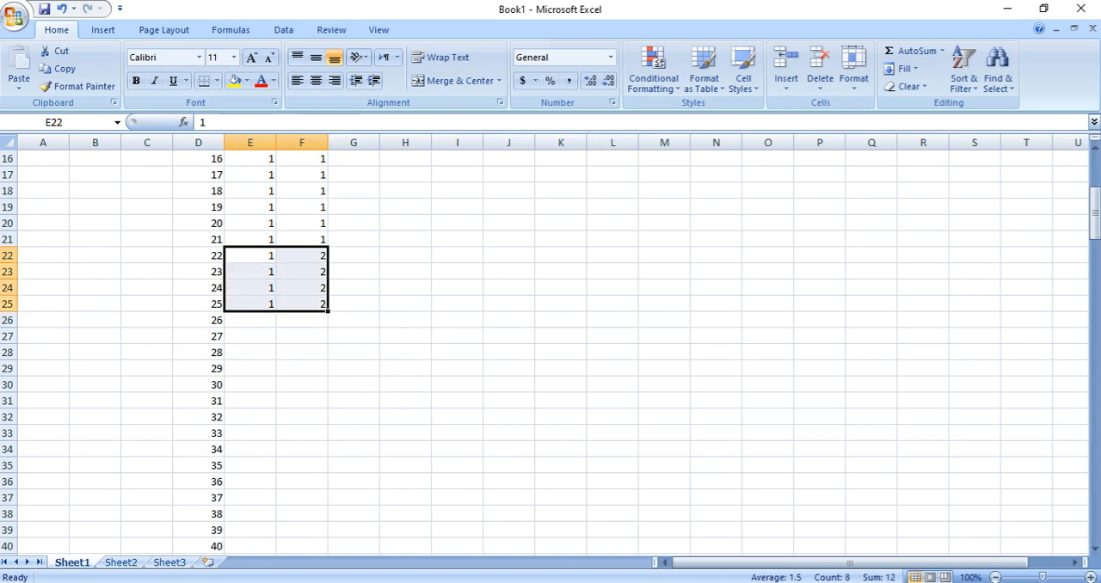
pyautogui.hotkey('alt', 'Tab')
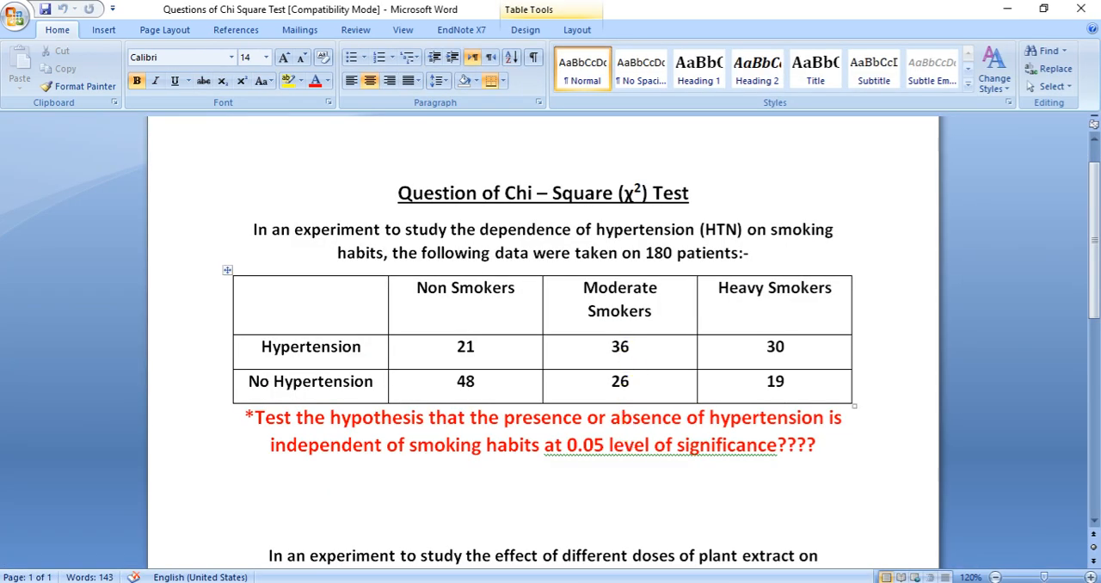
pyautogui.hotkey('alt', 'Tab')
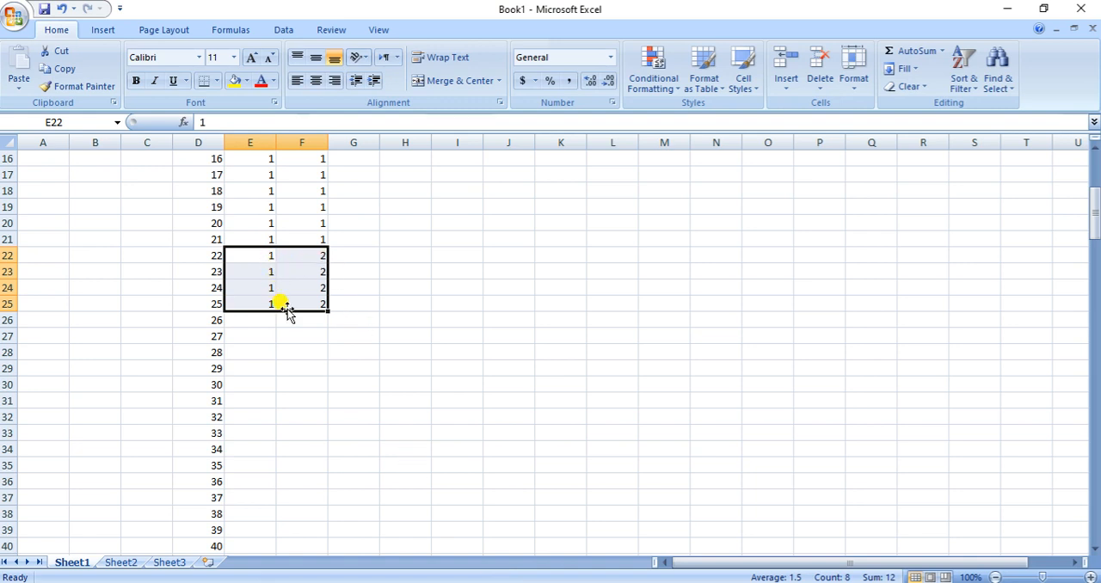
pyautogui.moveTo(328, 312); pyautogui.dragTo(321, 533)
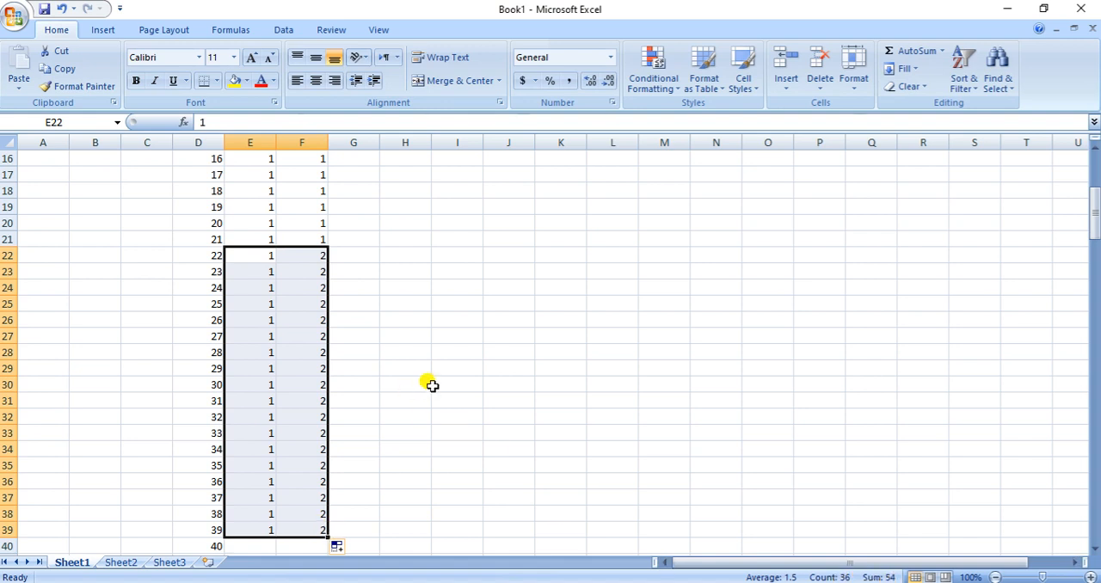
# Examine how many moderate-smoker codes are filled in F22:F39
pyautogui.scroll(-2, 437, 385)
pyautogui.scroll(1, 437, 382)
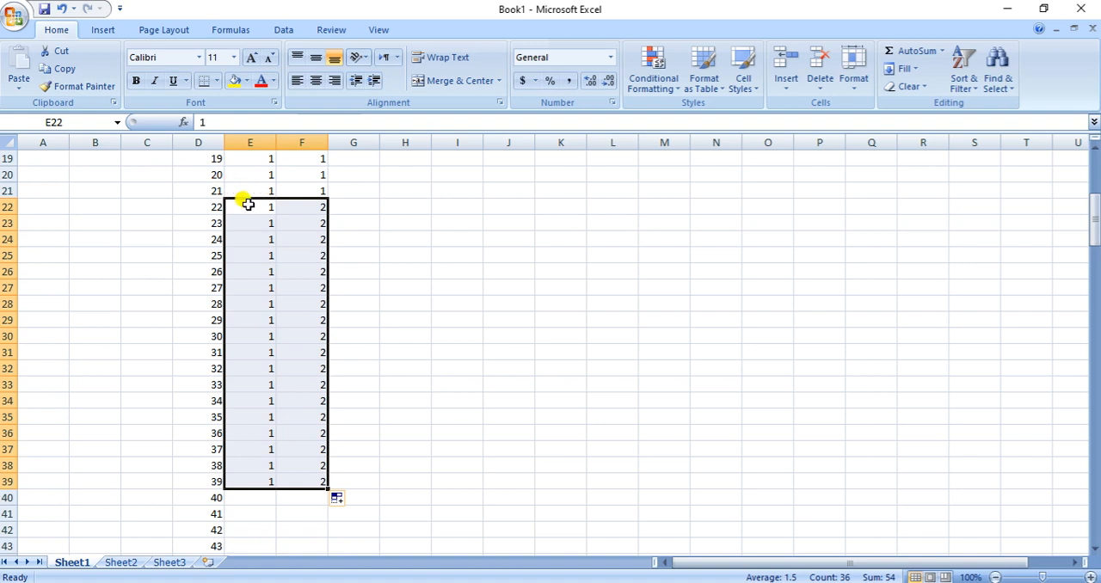
pyautogui.click(247, 209)
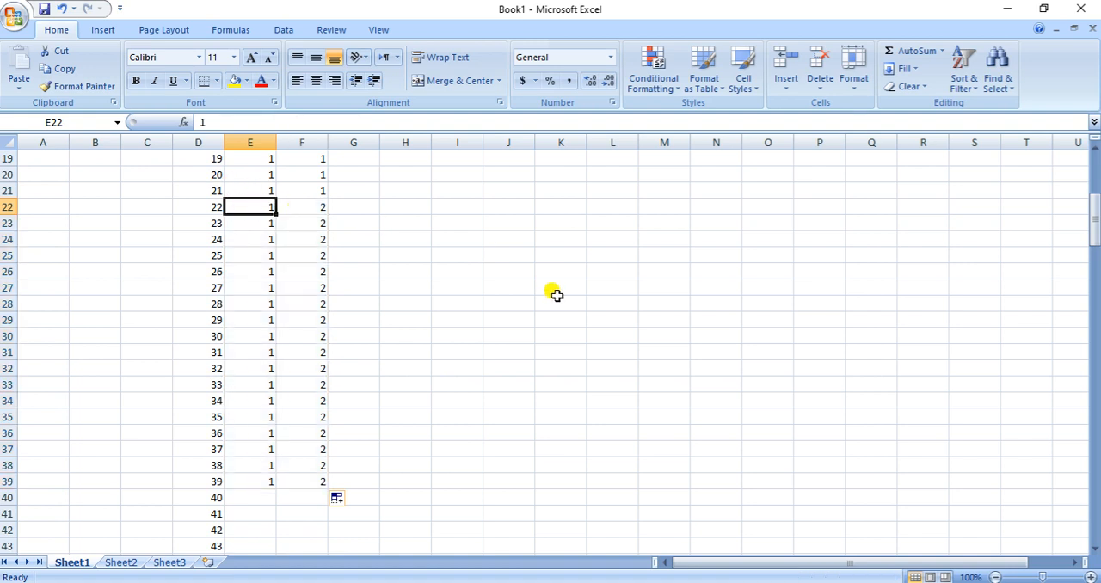
pyautogui.press('Right')
pyautogui.press('Down')
pyautogui.press('Down')
pyautogui.press('Down')
pyautogui.press('Down')
pyautogui.press('Down')
pyautogui.press('Down')
pyautogui.press('Down')
pyautogui.press('Down')
pyautogui.press('Down')
pyautogui.press('Down')
pyautogui.press('Down')
pyautogui.press('Down')
pyautogui.press('Down')
pyautogui.press('Down')
pyautogui.press('Down')
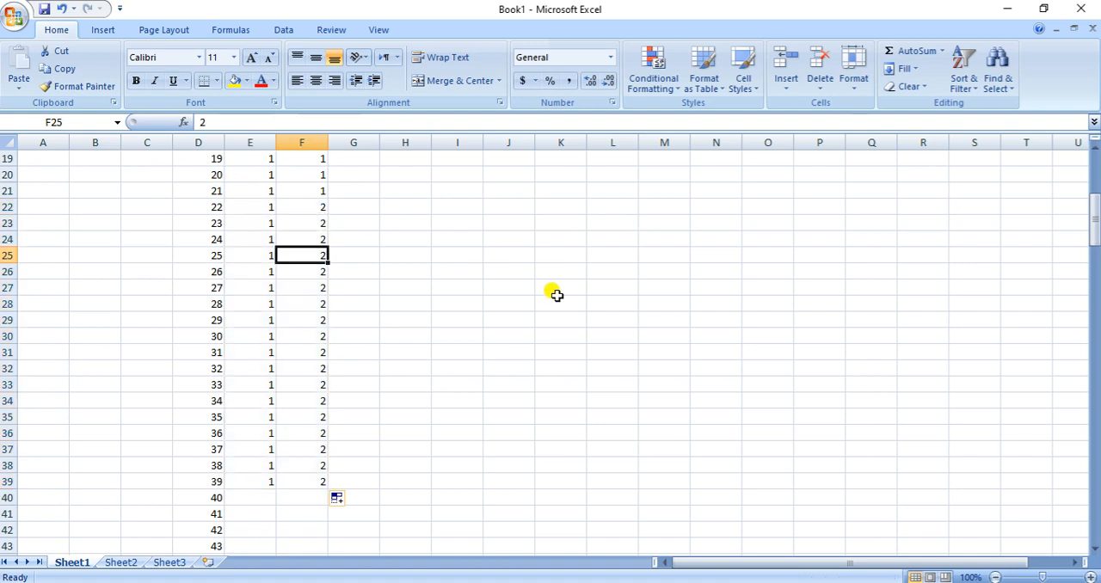
pyautogui.press('Up')
pyautogui.press('Up')
pyautogui.press('Up')
pyautogui.press('Up')
pyautogui.press('Up')
pyautogui.press('Up')
pyautogui.press('Up')
pyautogui.press('Up')
pyautogui.press('Up')
pyautogui.press('Up')
pyautogui.press('Up')
pyautogui.press('Up')
pyautogui.press('Up')
pyautogui.press('Up')
pyautogui.press('Up')
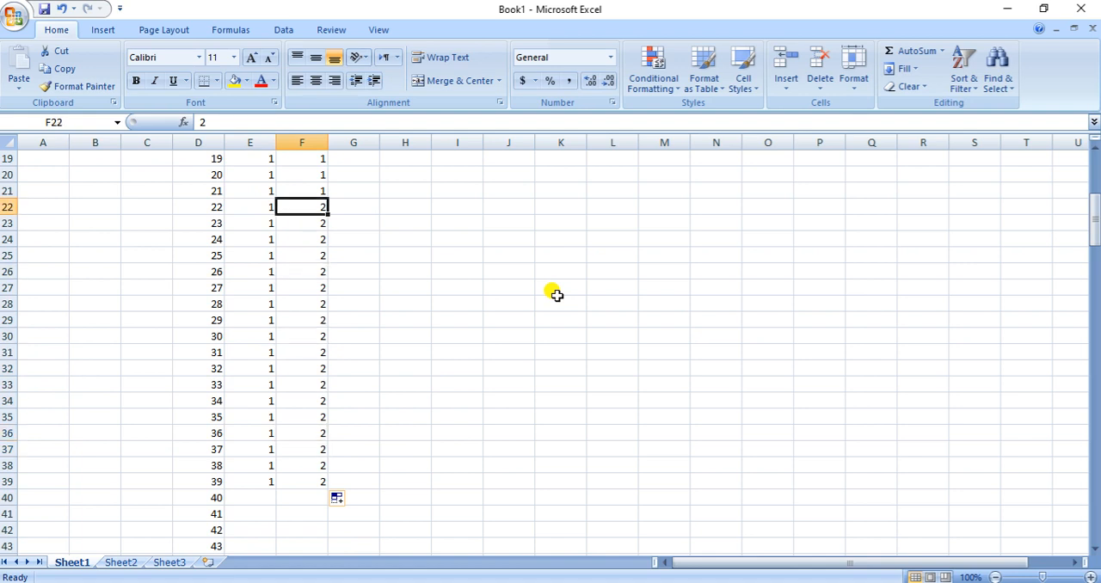
pyautogui.hotkey('shift', 'Down')
pyautogui.hotkey('shift', 'Down')
pyautogui.hotkey('shift', 'Down')
pyautogui.hotkey('shift', 'Down')
pyautogui.hotkey('shift', 'Down')
pyautogui.hotkey('shift', 'Down')
pyautogui.hotkey('shift', 'Down')
pyautogui.hotkey('shift', 'Down')
pyautogui.hotkey('shift', 'Down')
pyautogui.hotkey('shift', 'Down')
pyautogui.hotkey('shift', 'Down')
pyautogui.hotkey('shift', 'Down')
pyautogui.hotkey('shift', 'Down')
pyautogui.hotkey('shift', 'Down')
pyautogui.hotkey('shift', 'Down')
pyautogui.hotkey('shift', 'Down')
pyautogui.hotkey('shift', 'Down')
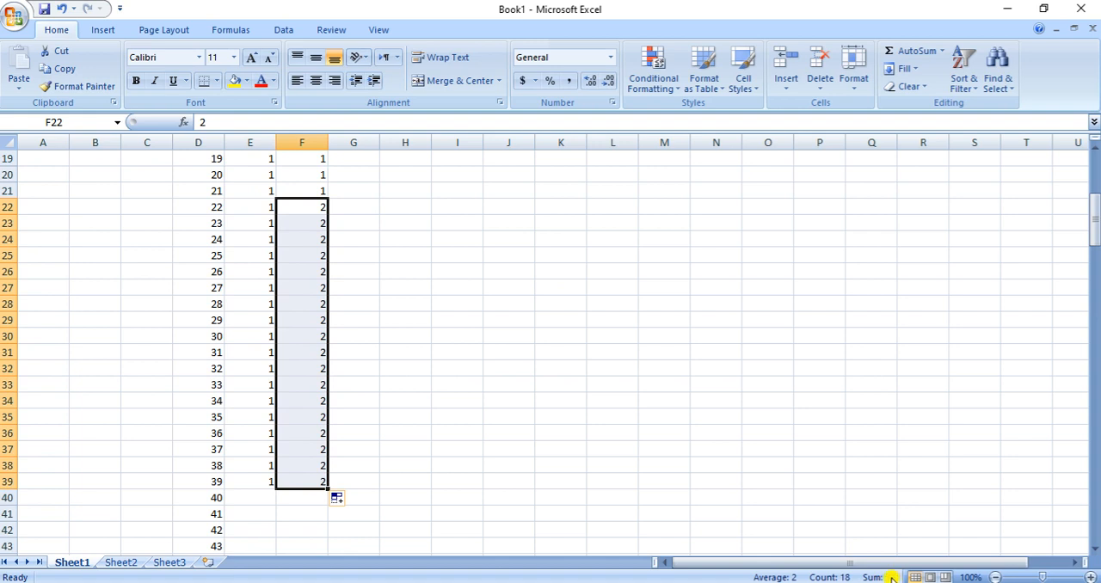
pyautogui.click(262, 484)
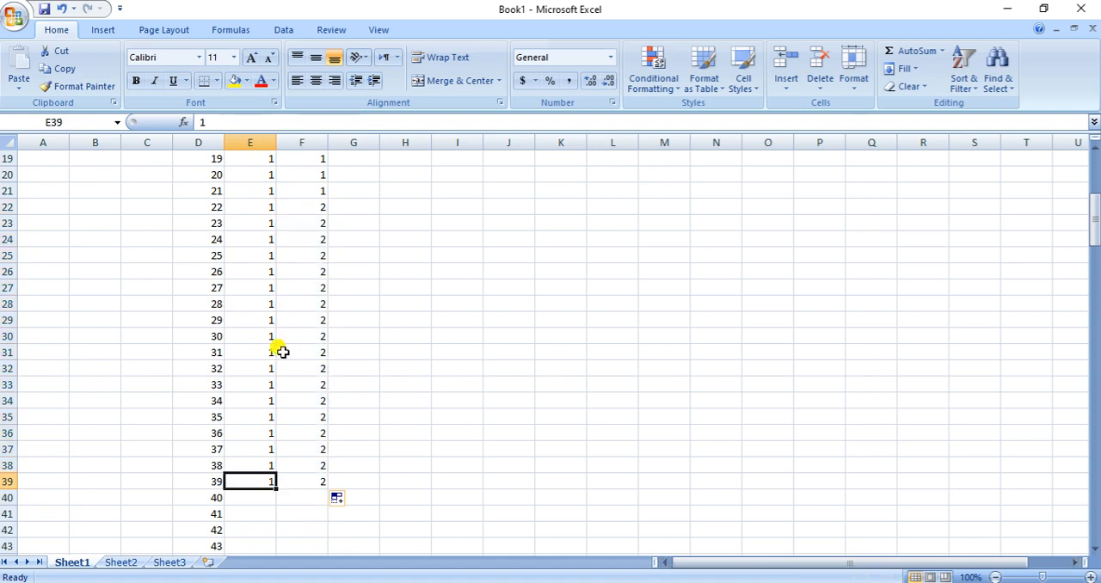
# Extend the codes in E22:F39 down through row 68
pyautogui.moveTo(245, 204); pyautogui.dragTo(297, 204)
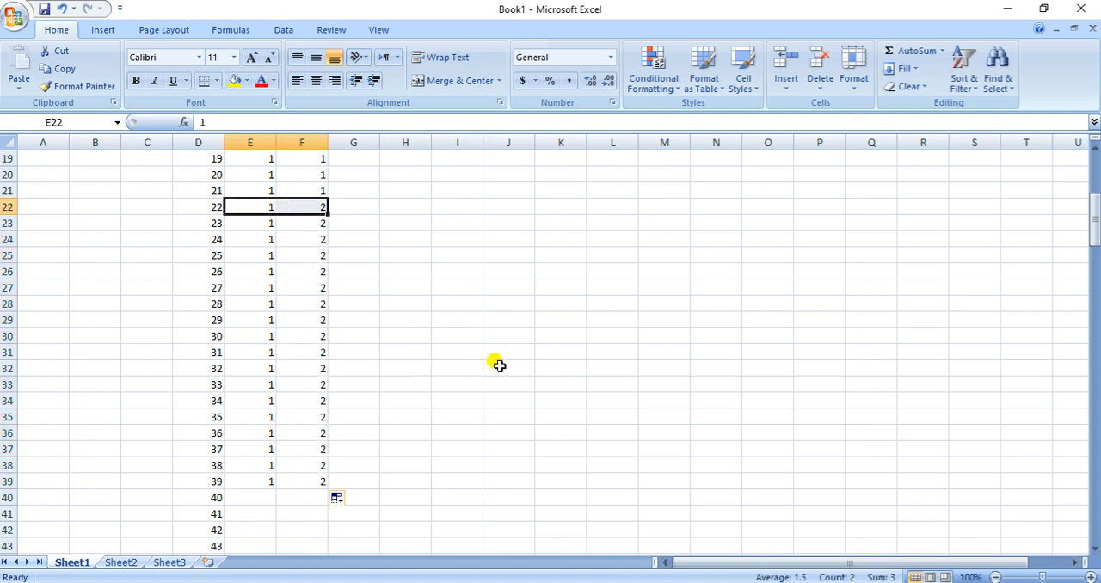
pyautogui.hotkey('shift', 'Down')
pyautogui.hotkey('shift', 'Down')
pyautogui.hotkey('shift', 'Down')
pyautogui.hotkey('shift', 'Down')
pyautogui.hotkey('shift', 'Down')
pyautogui.hotkey('shift', 'Down')
pyautogui.hotkey('shift', 'Down')
pyautogui.hotkey('shift', 'Down')
pyautogui.hotkey('shift', 'Down')
pyautogui.hotkey('shift', 'Down')
pyautogui.hotkey('shift', 'Down')
pyautogui.hotkey('shift', 'Down')
pyautogui.hotkey('shift', 'Down')
pyautogui.hotkey('shift', 'Down')
pyautogui.hotkey('shift', 'Down')
pyautogui.hotkey('shift', 'Down')
pyautogui.hotkey('shift', 'Down')
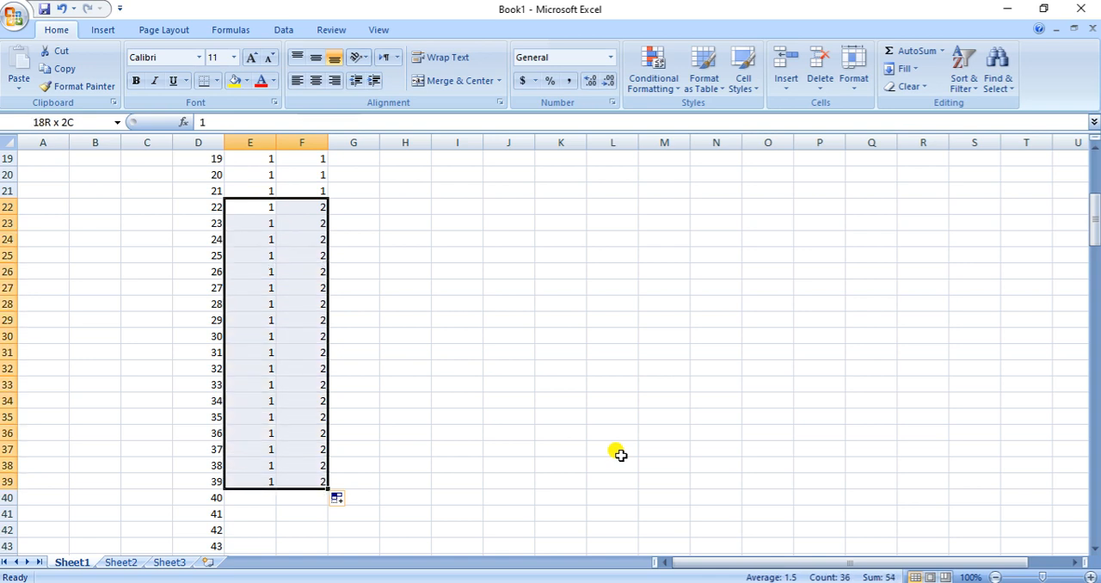
pyautogui.moveTo(325, 488); pyautogui.dragTo(316, 533)
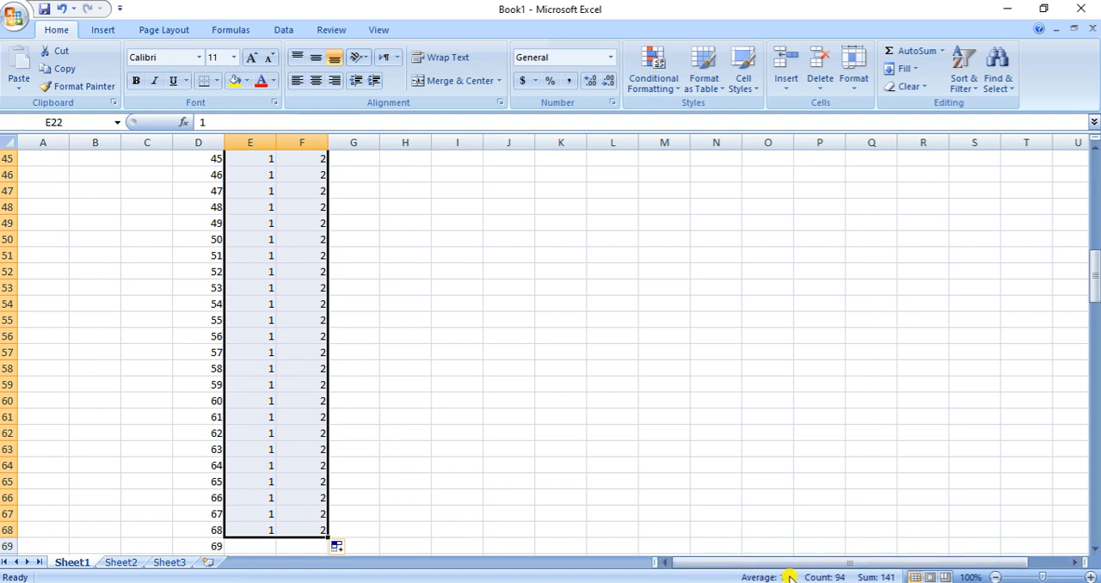
# Check the number of moderate-smoker codes in F22:F68
pyautogui.scroll(10, 577, 472)
pyautogui.click(209, 286)
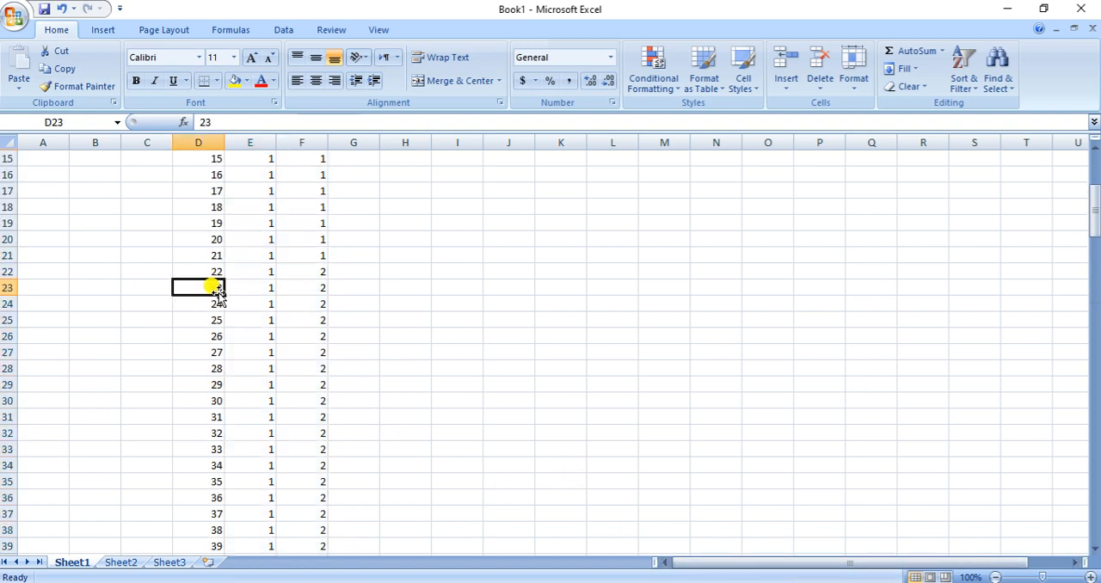
pyautogui.click(259, 273)
pyautogui.moveTo(303, 271); pyautogui.dragTo(301, 207)
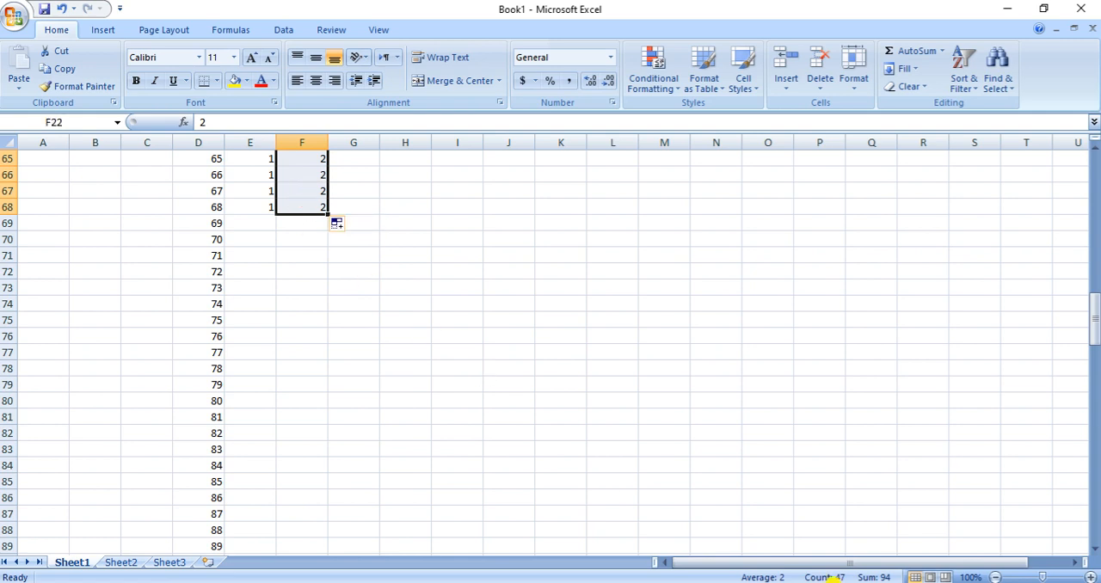
pyautogui.scroll(5, 361, 403)
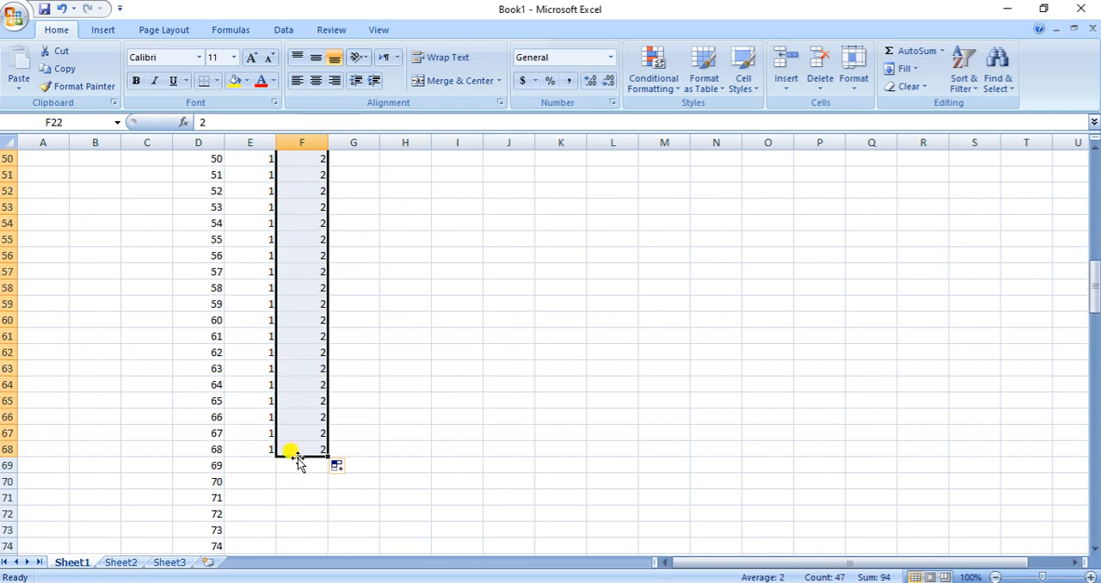
# Clear the surplus moderate-smoker codes from cells F61 to F68, working upward from row 68
pyautogui.click(301, 451)
pyautogui.click(260, 447)
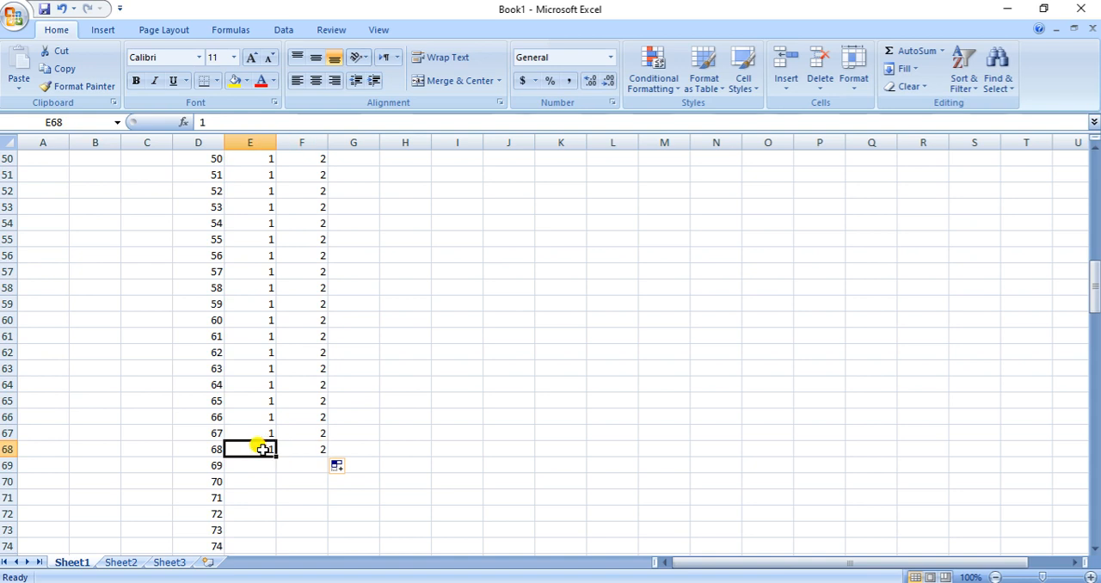
pyautogui.click(304, 448)
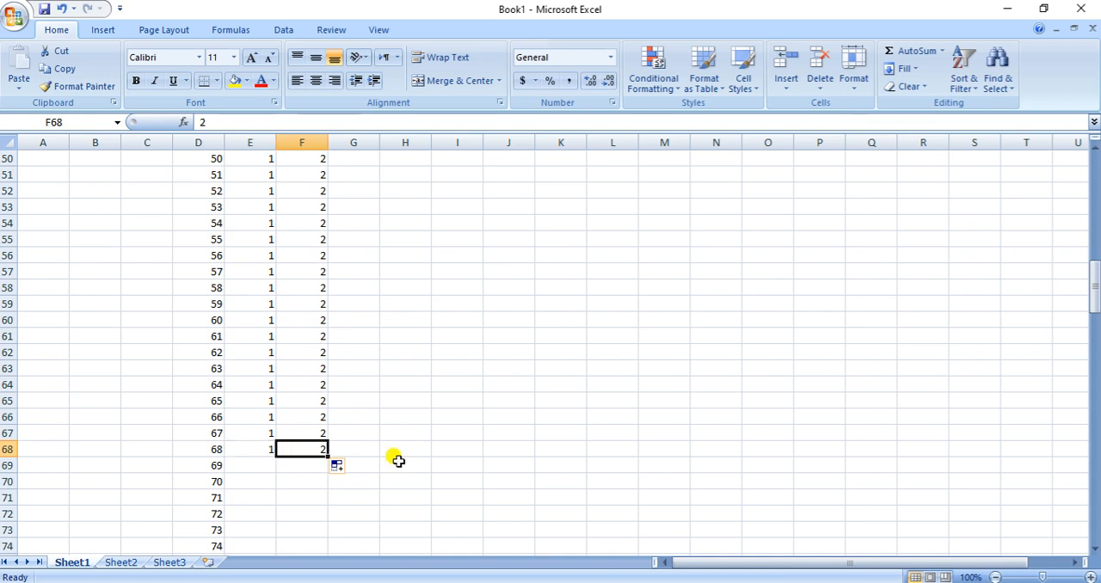
pyautogui.press('BackSpace')
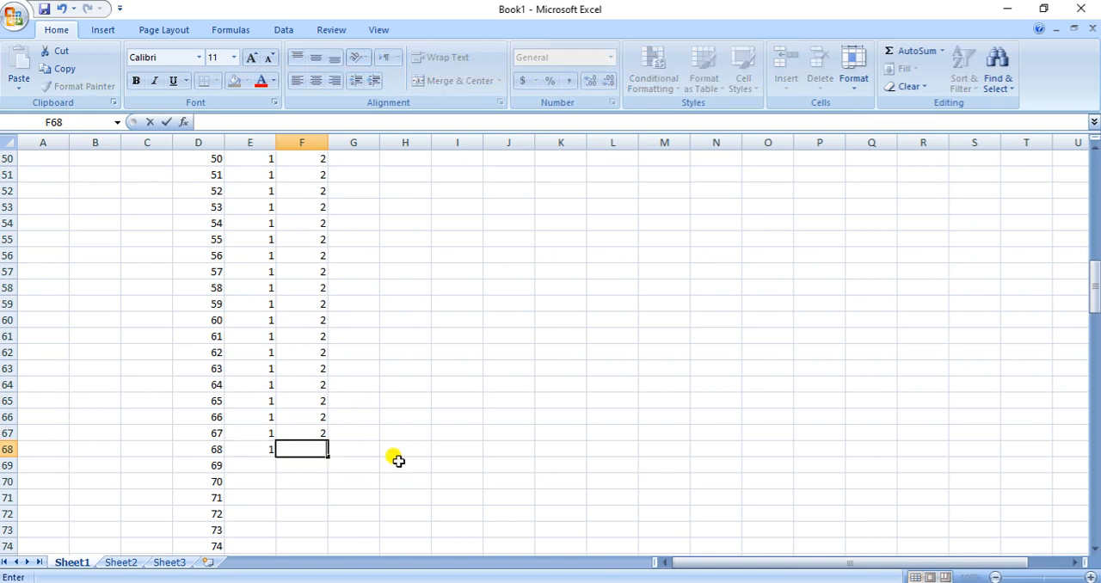
pyautogui.press('Up')
pyautogui.press('BackSpace')
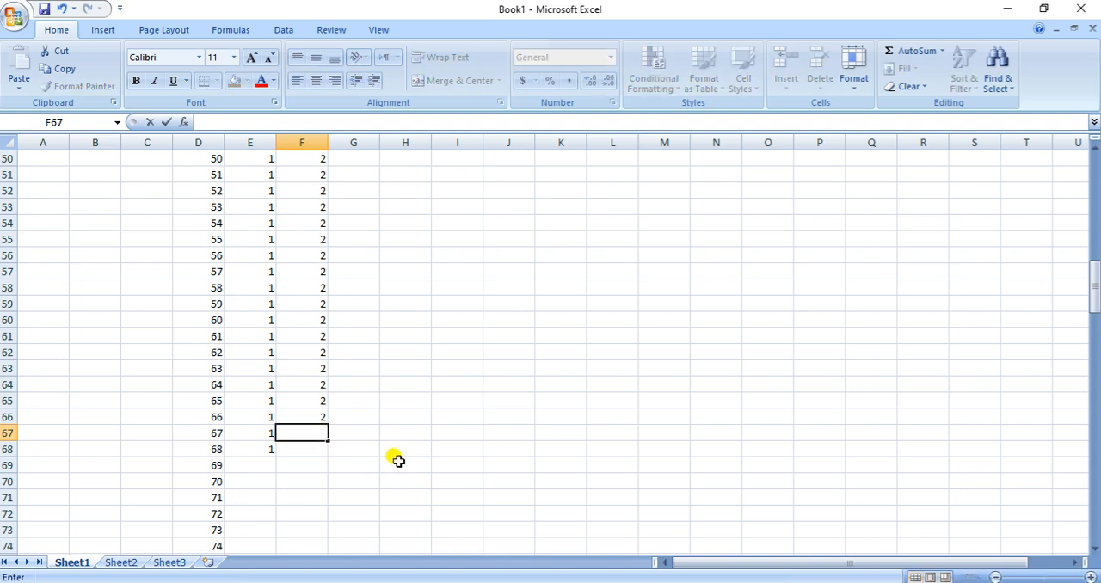
pyautogui.press('Up')
pyautogui.press('BackSpace')
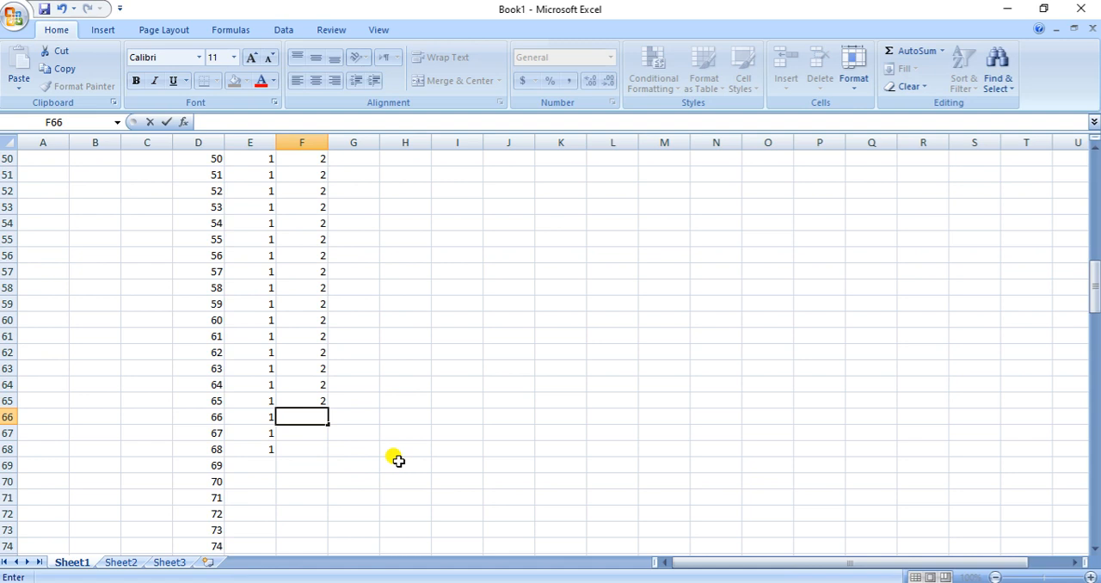
pyautogui.press('Up')
pyautogui.press('BackSpace')
pyautogui.press('Up')
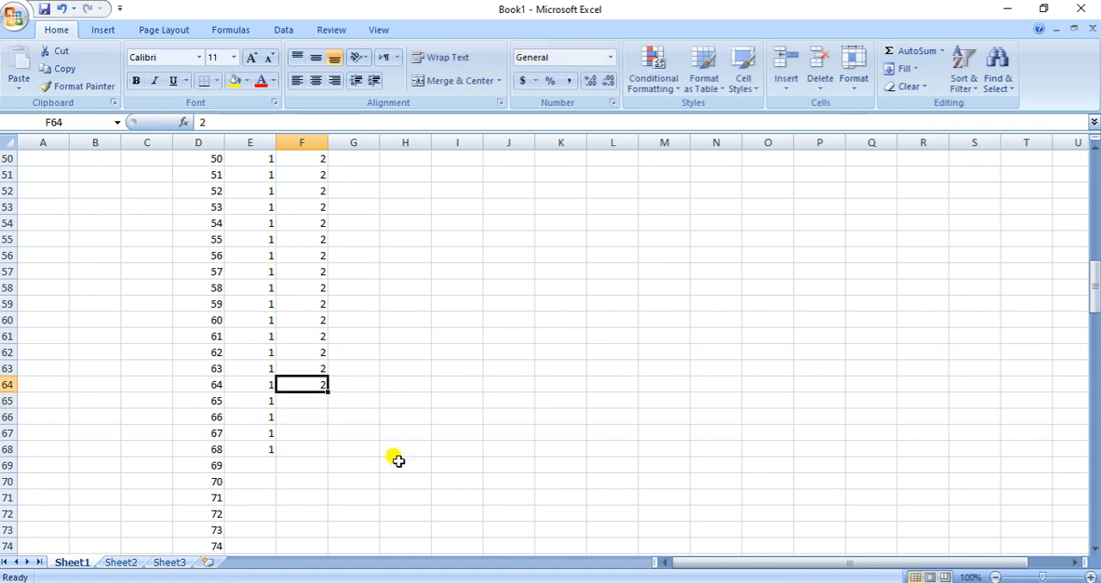
pyautogui.press('BackSpace')
pyautogui.press('Up')
pyautogui.press('BackSpace')
pyautogui.press('Up')
pyautogui.press('BackSpace')
pyautogui.press('Up')
pyautogui.press('BackSpace')
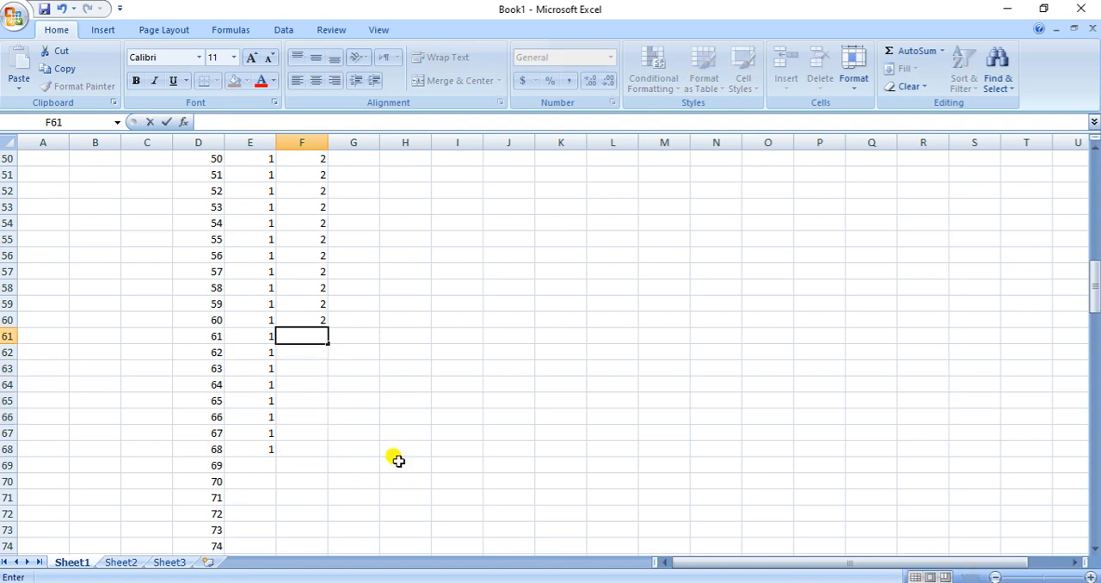
# Clear the surplus hypertension codes in E61:E68
pyautogui.press('Left')
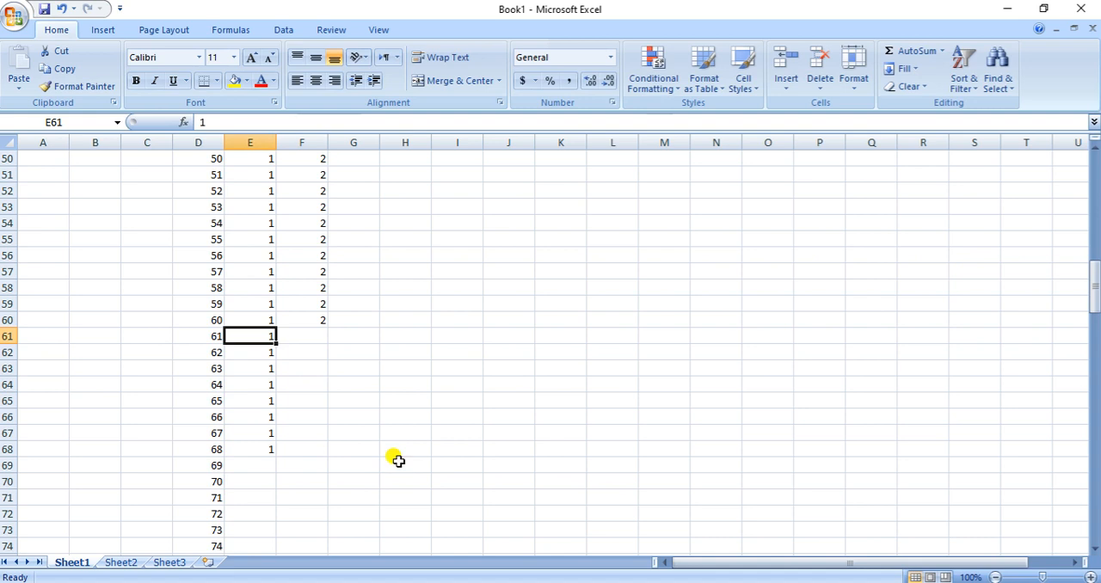
pyautogui.hotkey('shift', 'Down')
pyautogui.hotkey('shift', 'Down')
pyautogui.hotkey('shift', 'Down')
pyautogui.hotkey('shift', 'Down')
pyautogui.hotkey('shift', 'Down')
pyautogui.hotkey('shift', 'Down')
pyautogui.hotkey('shift', 'Down')
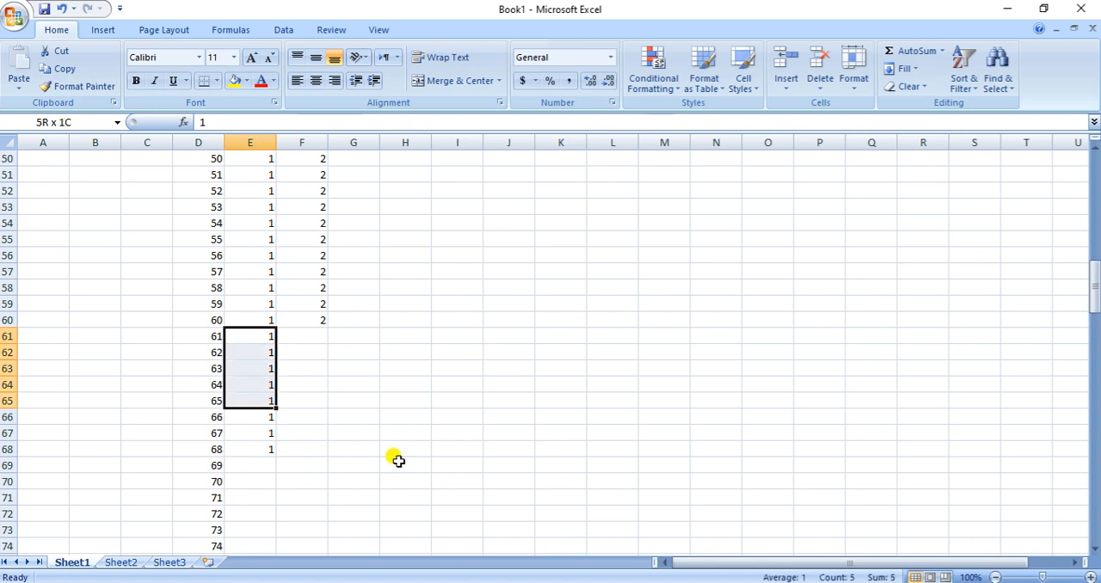
pyautogui.press('Delete')
# Check the number of moderate-smoker codes in F22:F60
pyautogui.scroll(8, 397, 461)
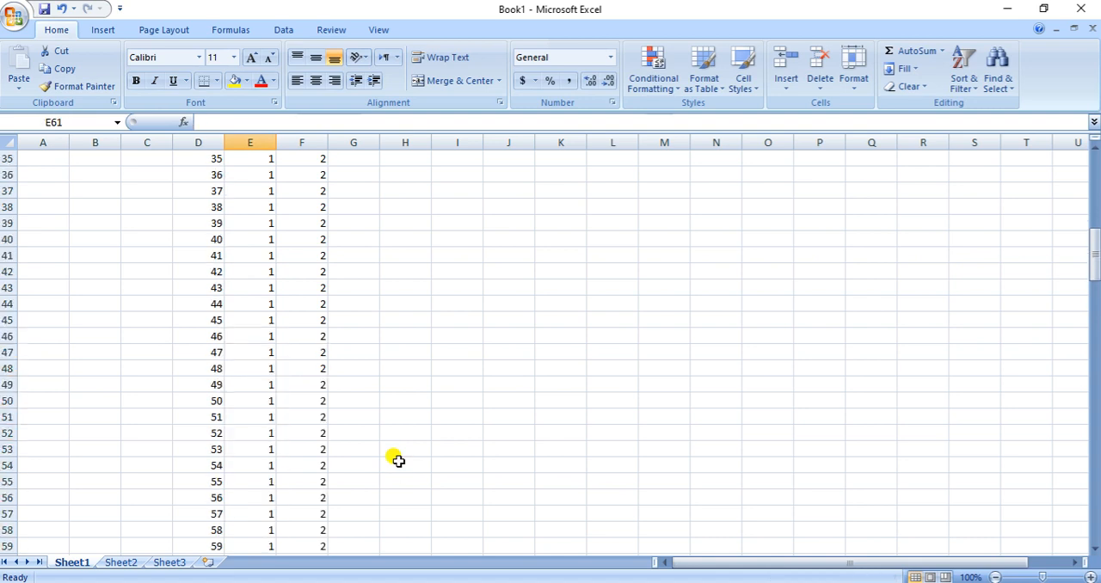
pyautogui.scroll(4, 411, 462)
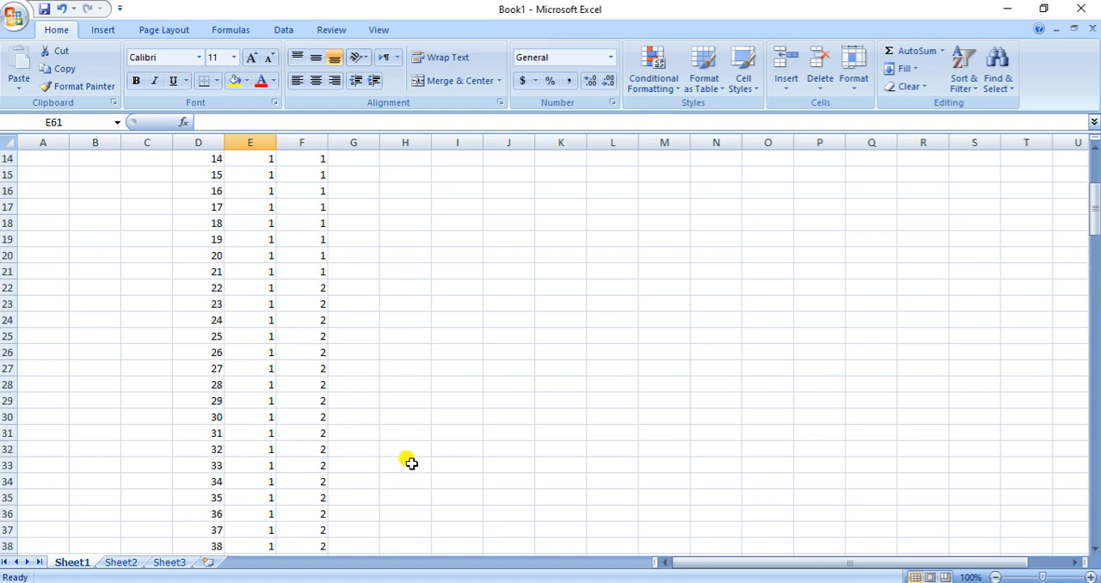
pyautogui.moveTo(313, 288); pyautogui.dragTo(299, 240)
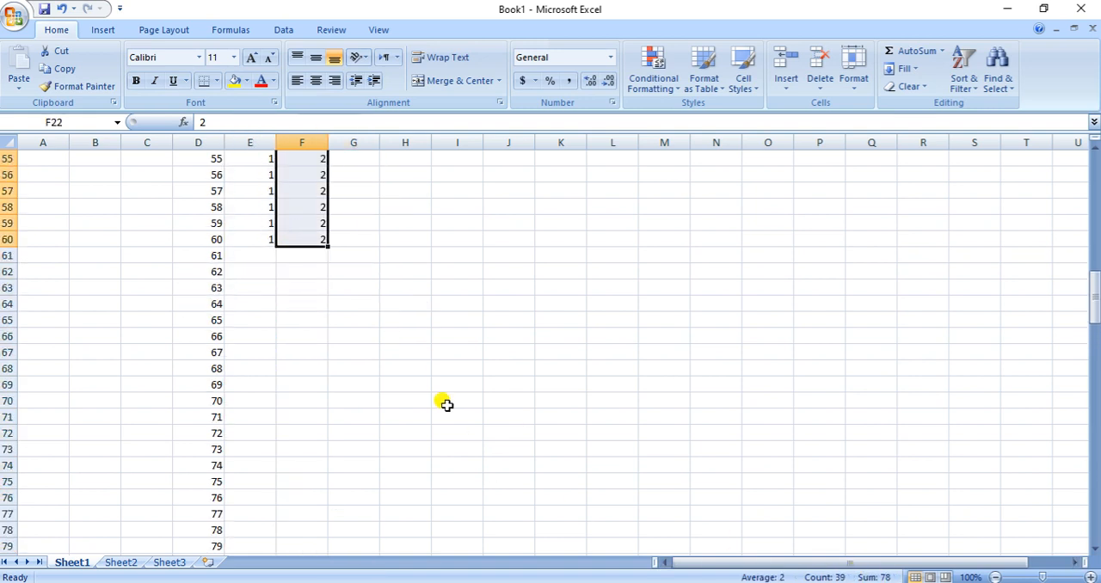
# Clear the three surplus moderate-smoker codes in F58:F60
pyautogui.click(307, 240)
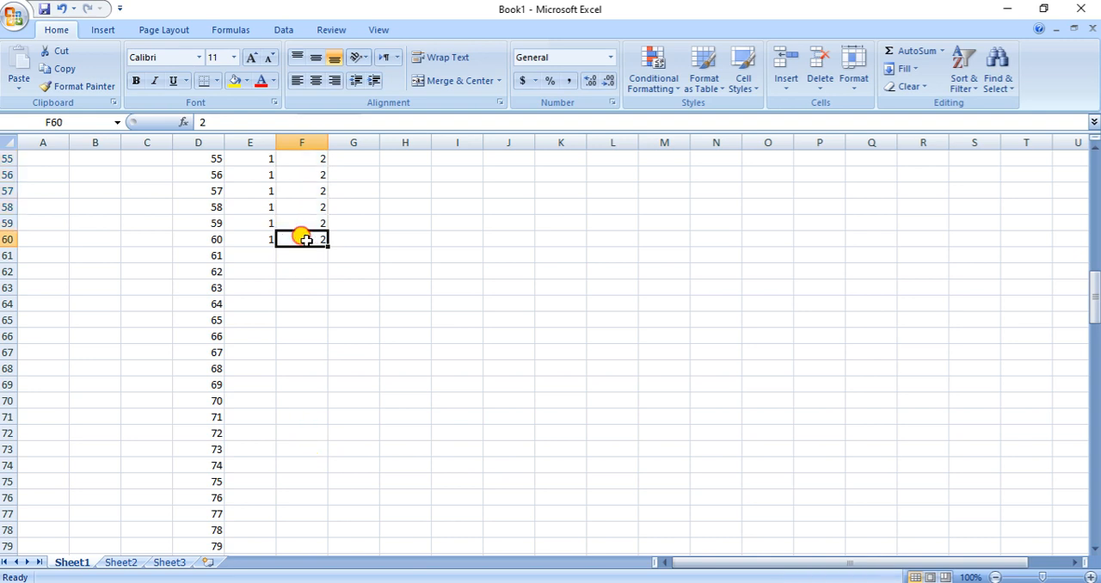
pyautogui.click(310, 190)
pyautogui.press('Down')
pyautogui.press('Down')
pyautogui.press('Down')
pyautogui.press('Up')
pyautogui.press('Up')
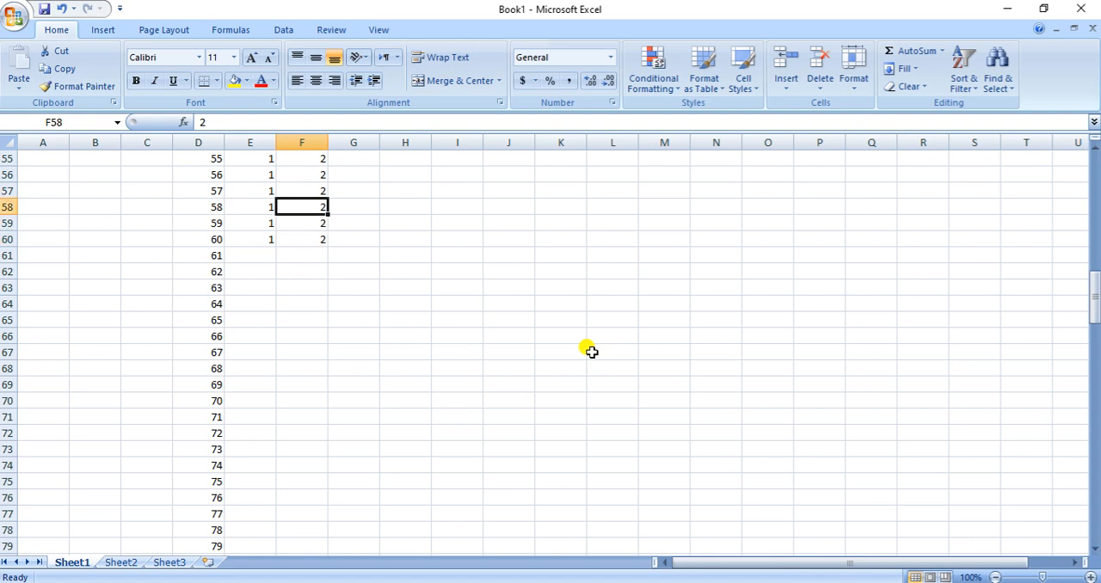
pyautogui.press('Delete')
pyautogui.press('Down')
pyautogui.press('Delete')
pyautogui.press('Down')
pyautogui.press('Delete')
pyautogui.press('Up')
pyautogui.press('Up')
pyautogui.press('Up')
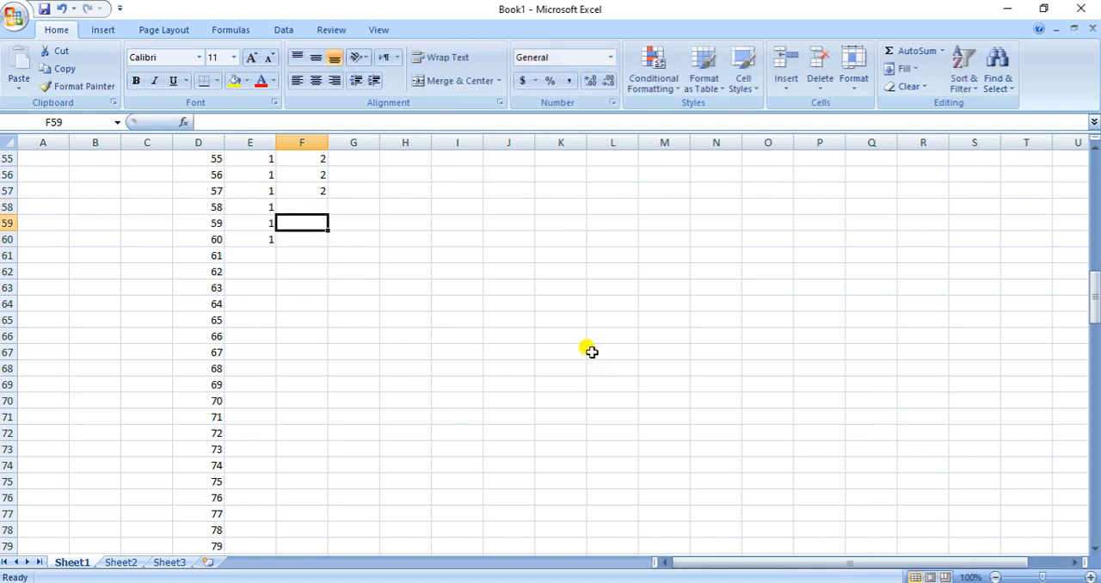
# Look up the number of heavy smokers with hypertension in the Word table and return to the Excel sheet
pyautogui.press('Down')
pyautogui.press('Left')
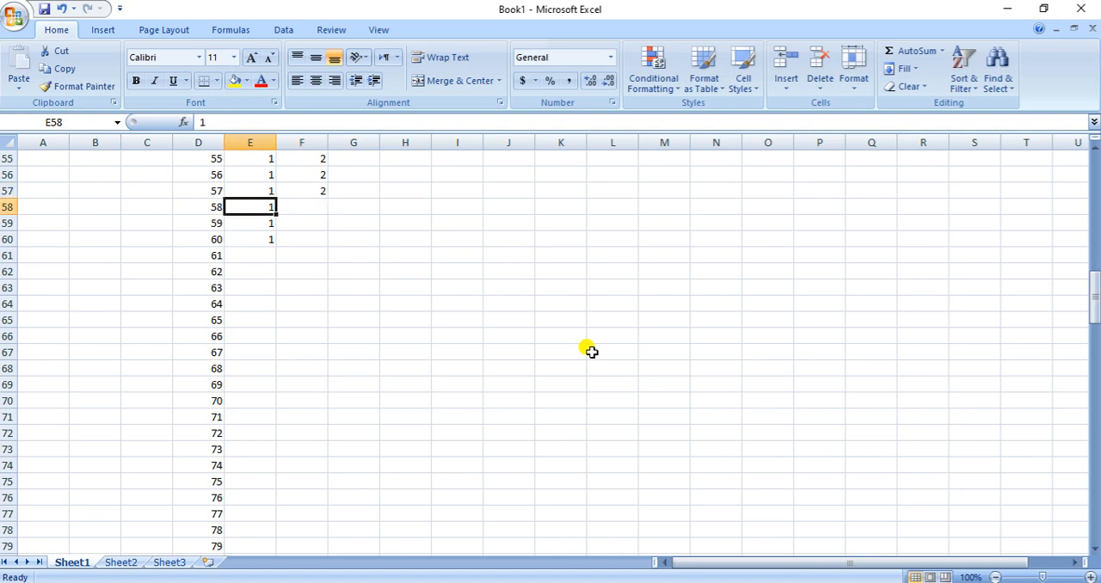
pyautogui.hotkey('alt', 'Tab')
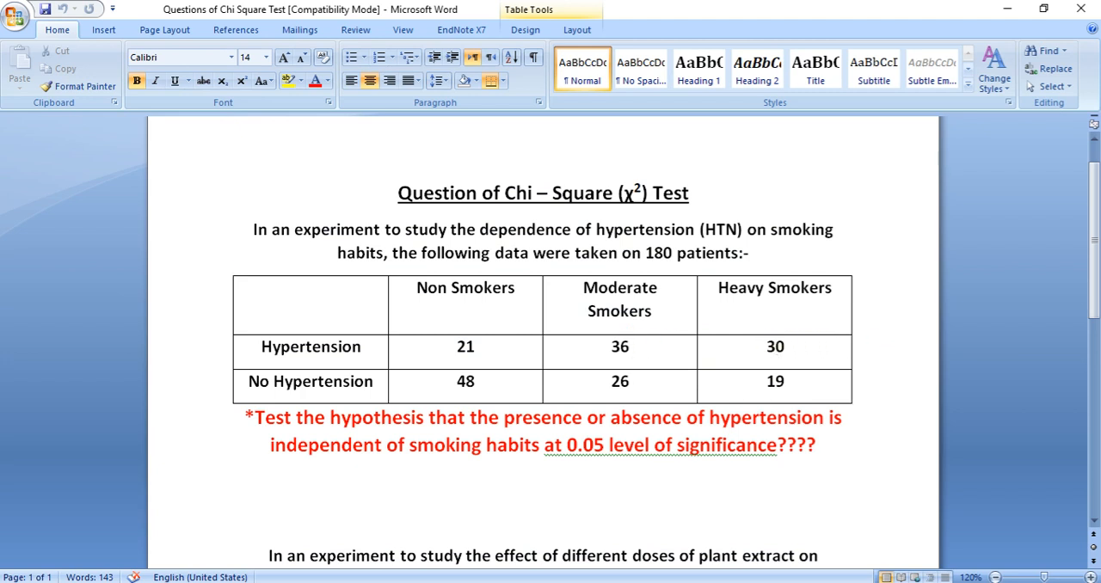
pyautogui.hotkey('alt', 'Tab')
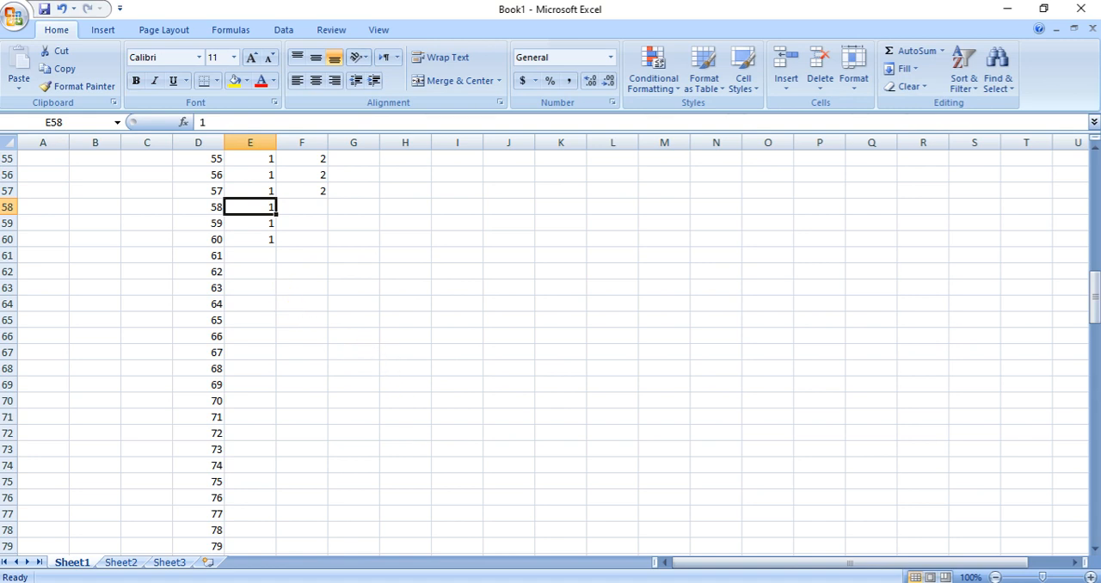
pyautogui.click(588, 569)
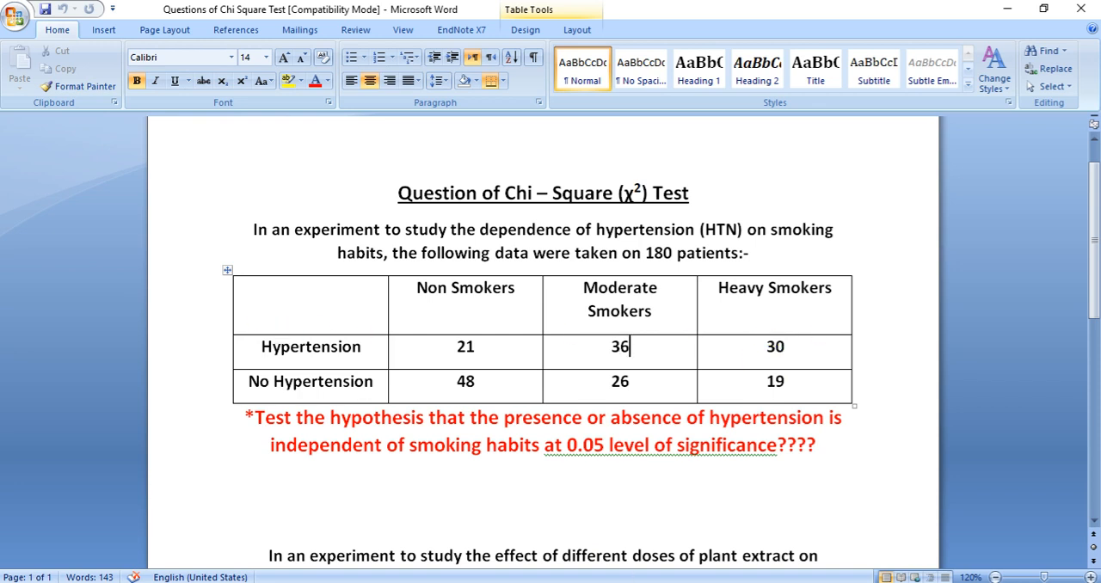
pyautogui.hotkey('alt', 'Tab')
# Enter hypertension code 1 in I1:I5 and heavy-smoker code 3 in J1:J5
pyautogui.scroll(18, 576, 503)
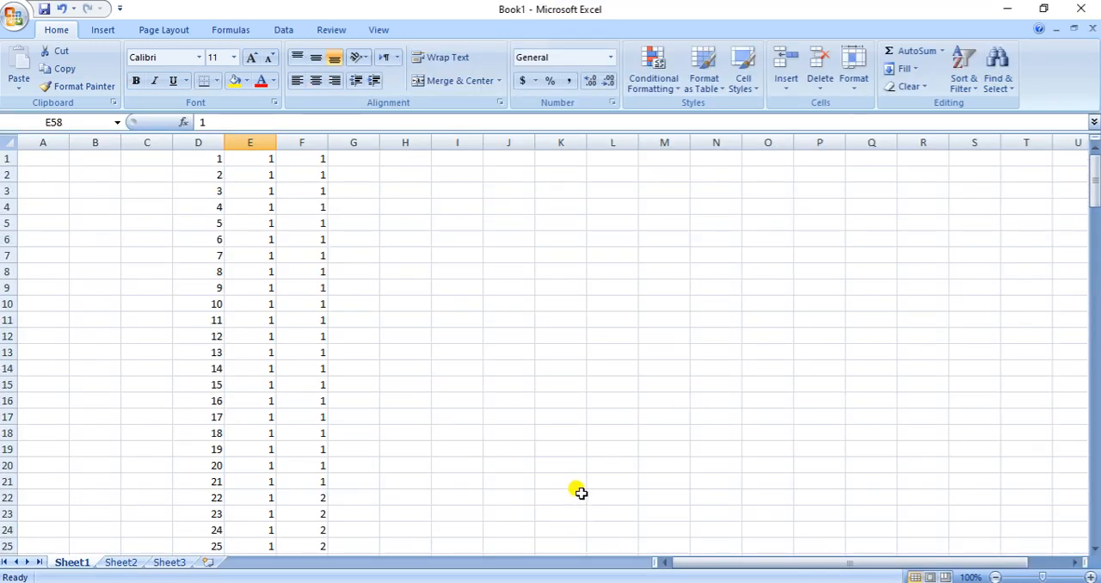
pyautogui.click(454, 155)
pyautogui.write('1 1 1 1 1')
pyautogui.press('Up')
pyautogui.press('Up')
pyautogui.press('Up')
pyautogui.press('Up')
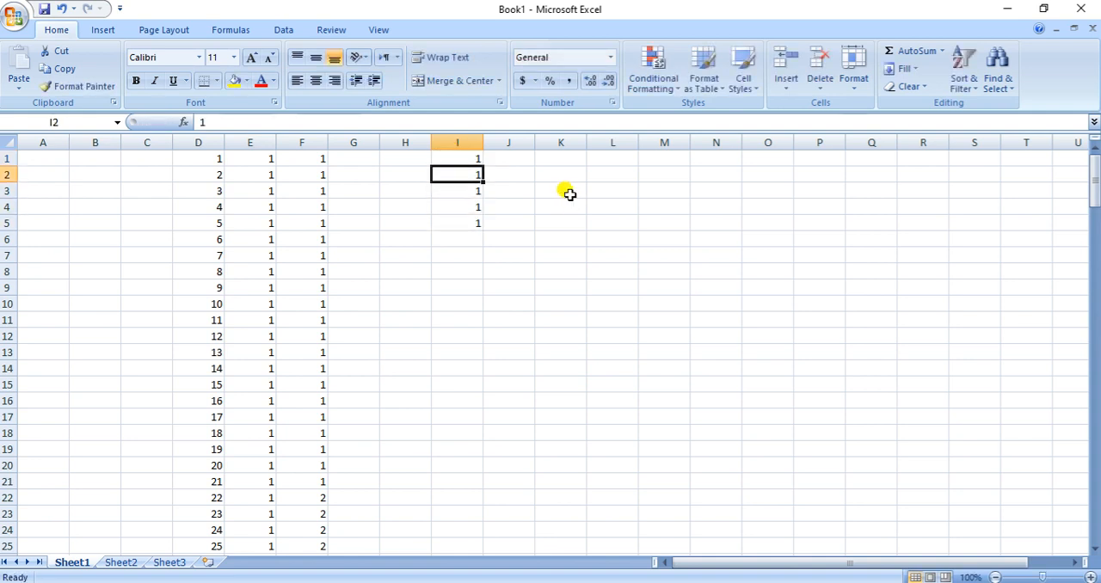
pyautogui.press('Right')
pyautogui.write('3 3 3 3 3')
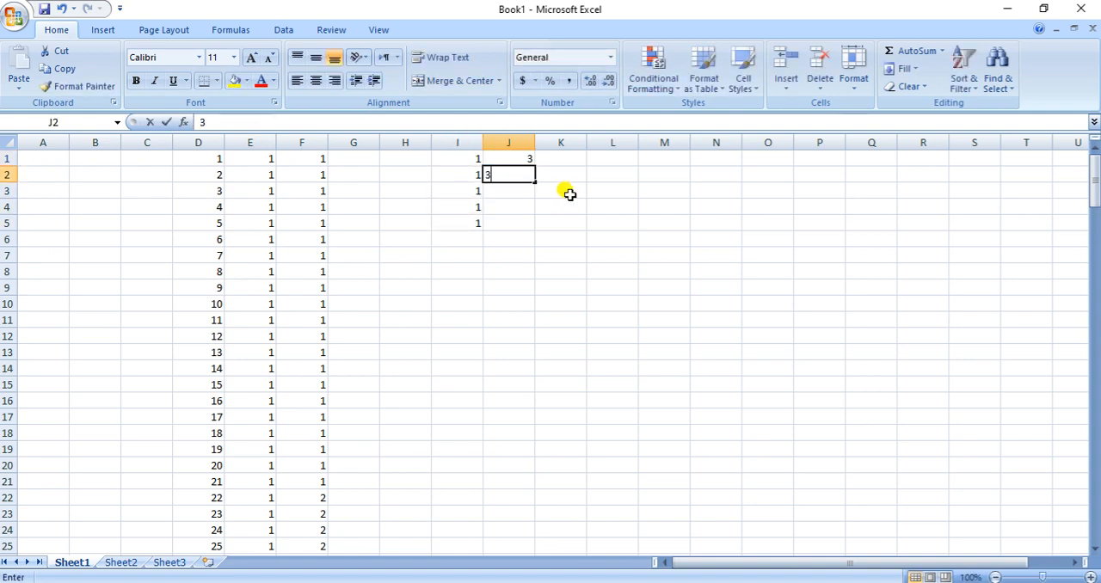
# Fill the codes in columns I and J down through row 30 and copy I1:J30
pyautogui.moveTo(461, 156); pyautogui.dragTo(515, 527)
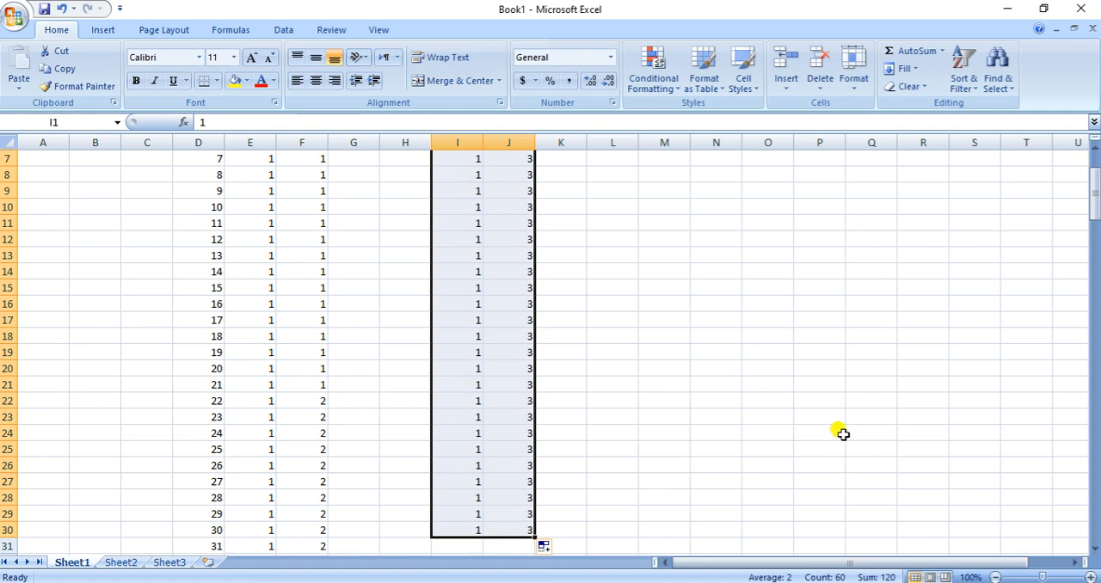
pyautogui.scroll(2, 842, 434)
pyautogui.hotkey('ctrl', 'c')
pyautogui.scroll(-16, 432, 441)
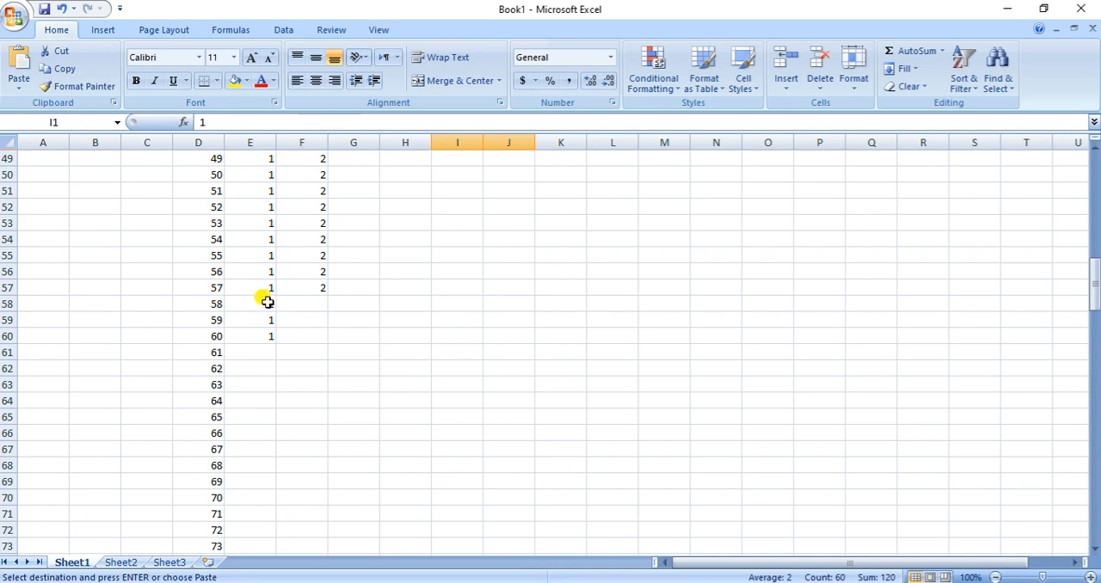
# Try to paste the copied codes into the two-cell selection E58:F58
pyautogui.click(267, 302)
pyautogui.hotkey('shift', 'Right')
pyautogui.hotkey('ctrl', 'v')
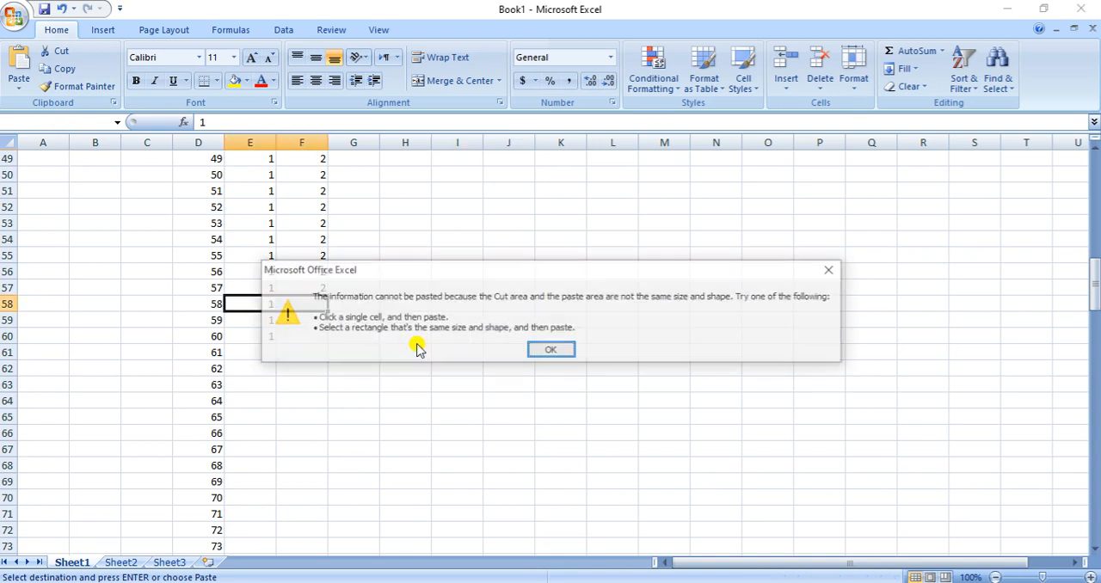
pyautogui.click(551, 350)
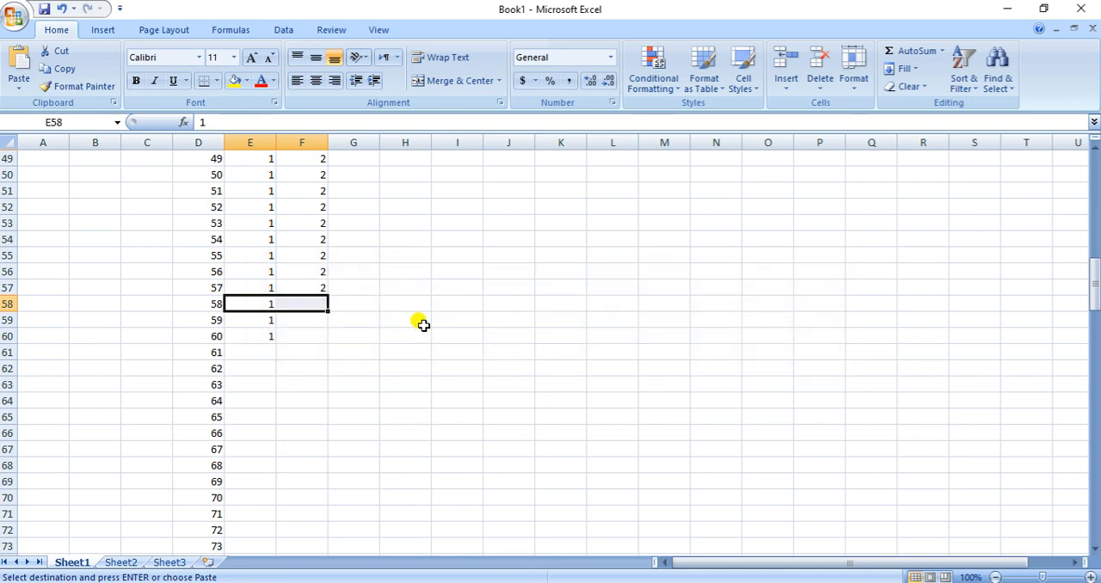
pyautogui.hotkey('ctrl', 'v')
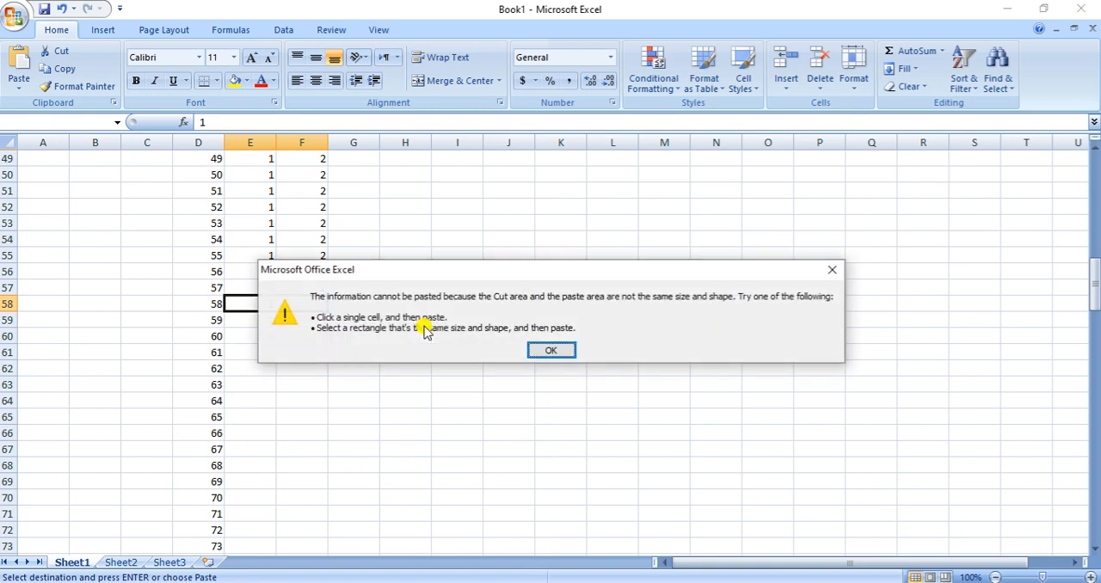
pyautogui.click(551, 350)
pyautogui.click(331, 361)
pyautogui.click(258, 305)
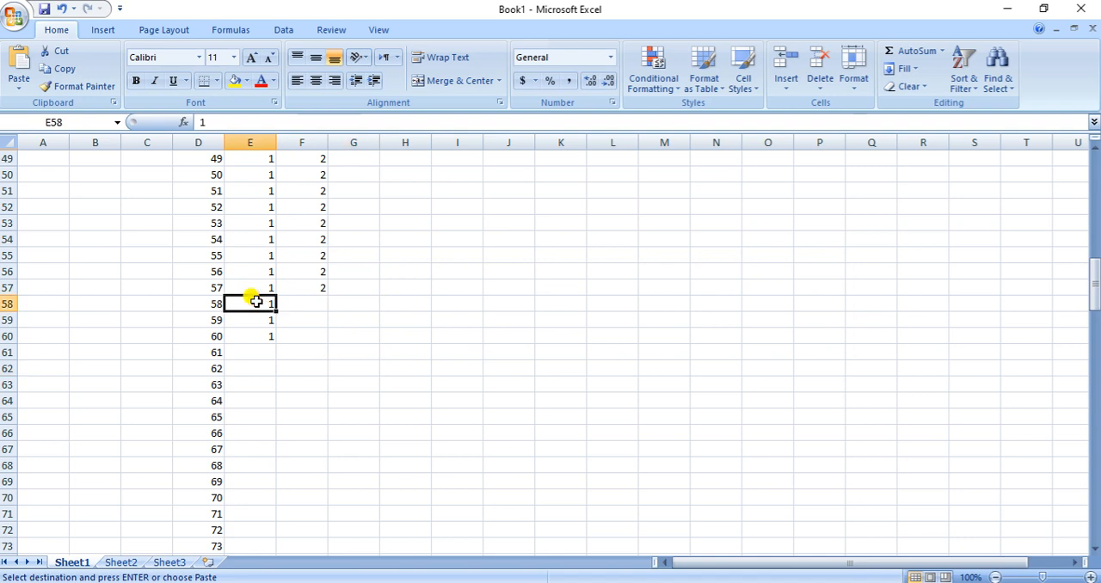
pyautogui.moveTo(284, 305); pyautogui.dragTo(284, 305)
pyautogui.hotkey('ctrl', 'v')
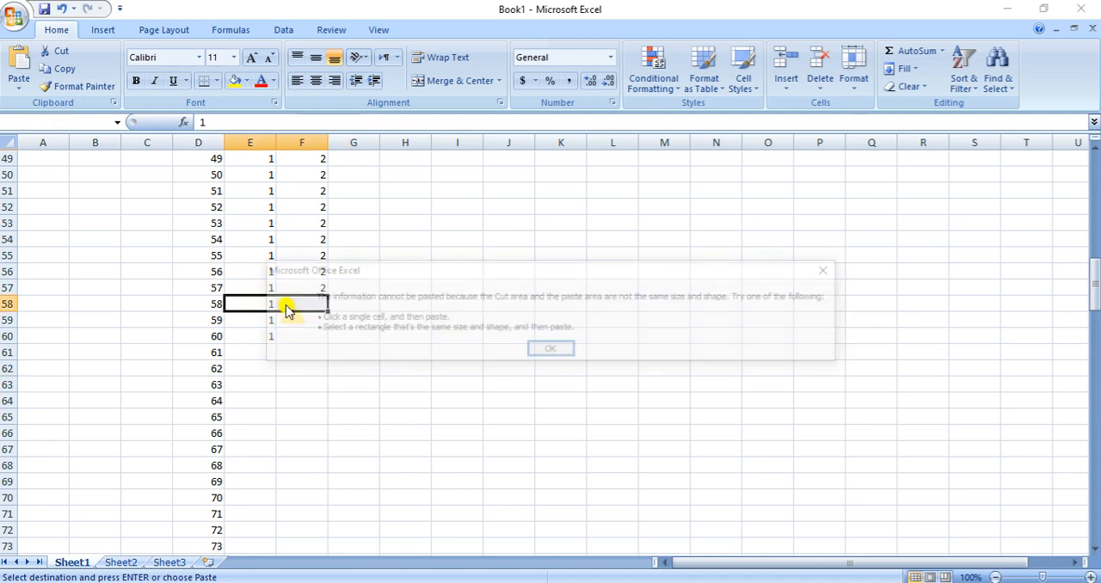
pyautogui.click(555, 349)
# Paste the heavy-smoker codes from I1:J30 into columns E and F, starting at the single cell E58
pyautogui.scroll(16, 459, 388)
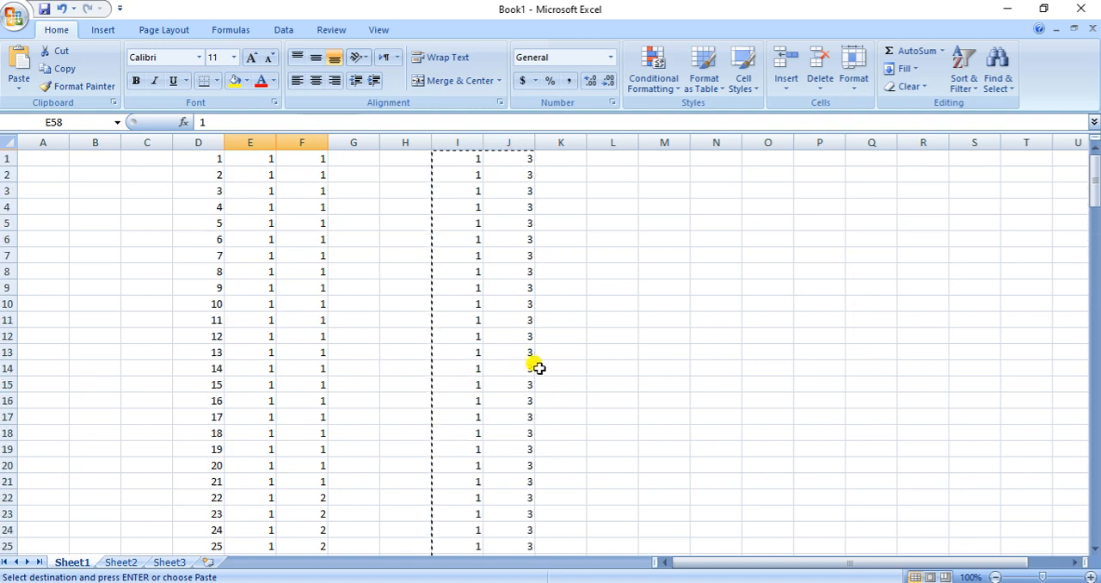
pyautogui.click(558, 287)
pyautogui.moveTo(448, 164); pyautogui.dragTo(502, 528)
pyautogui.scroll(-6, 494, 540)
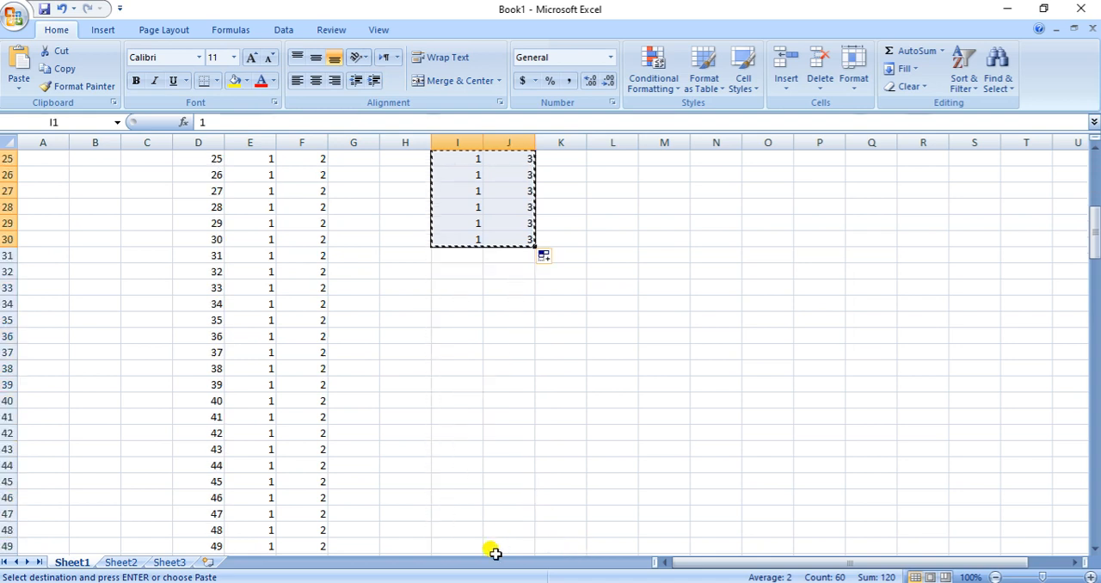
pyautogui.scroll(-10, 332, 481)
pyautogui.click(266, 203)
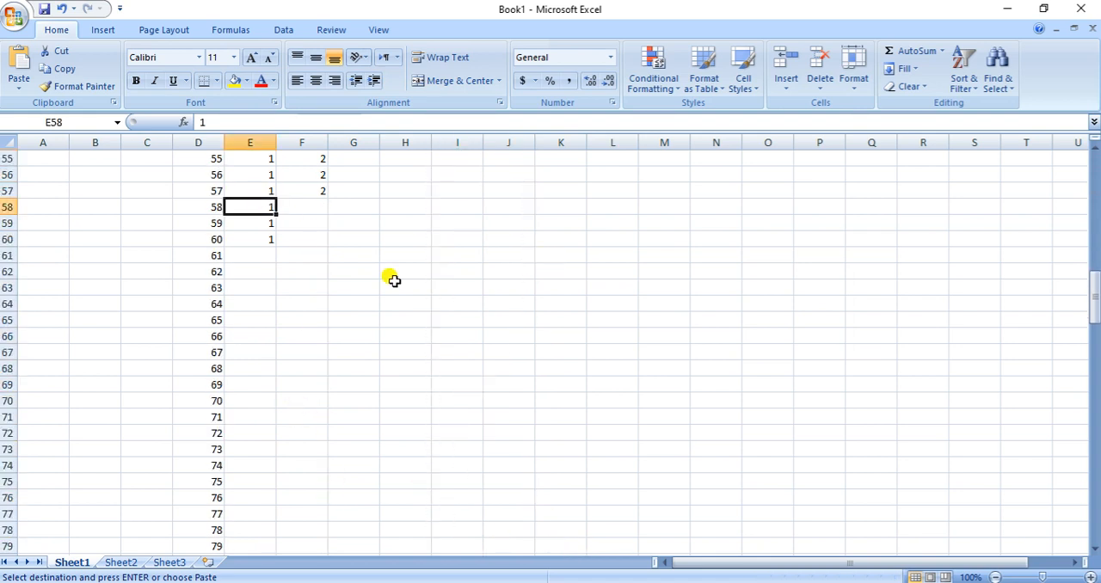
pyautogui.hotkey('ctrl', 'v')
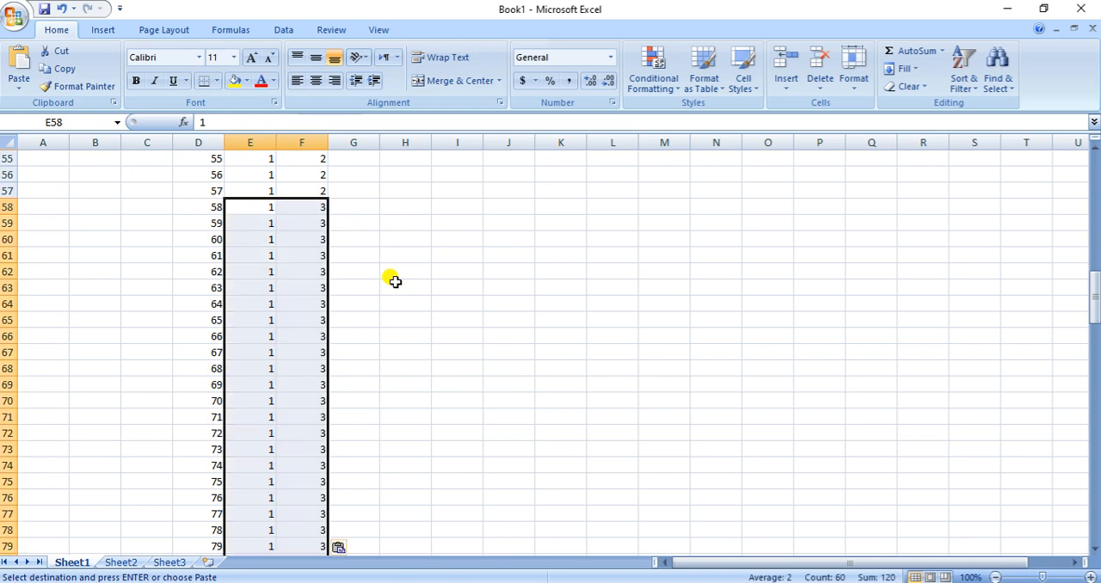
# Check where the pasted heavy-smoker codes end and select cell E88 directly below them
pyautogui.click(516, 315)
pyautogui.scroll(-6, 314, 430)
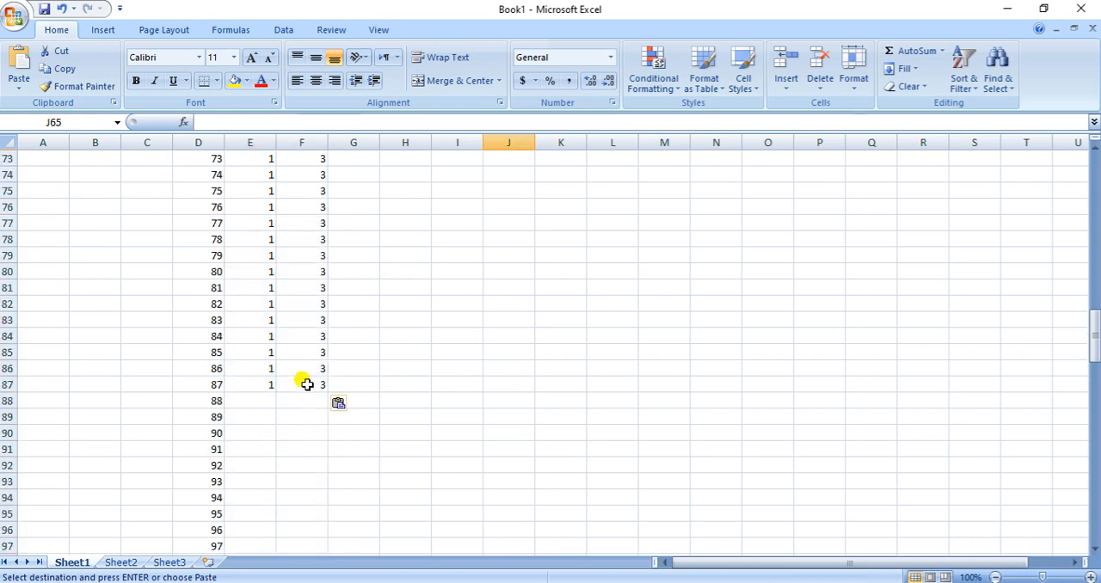
pyautogui.doubleClick(303, 383)
pyautogui.click(420, 397)
pyautogui.click(253, 401)
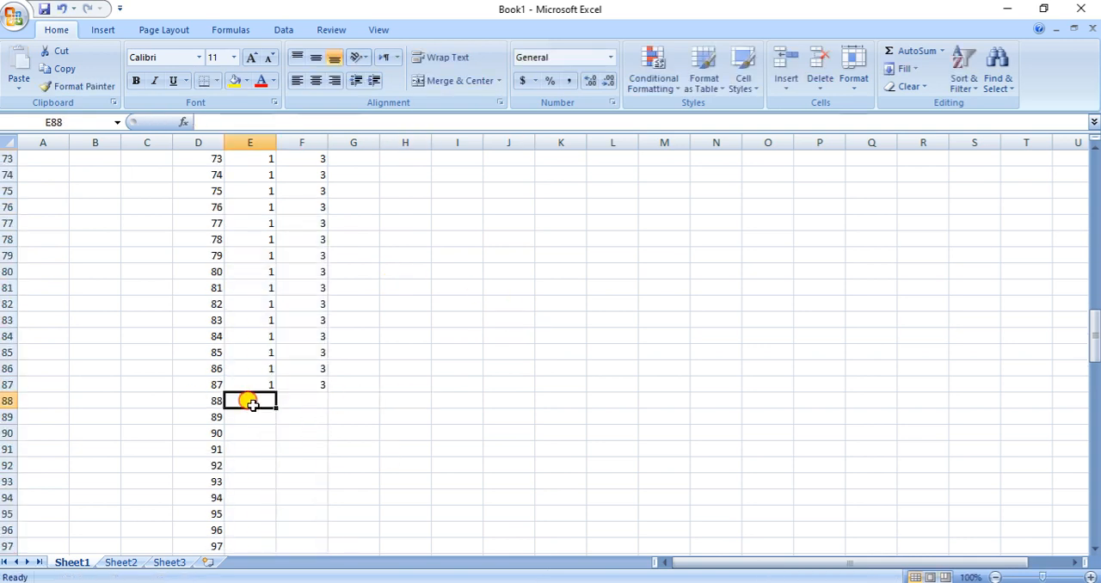
# Check the no-hypertension row of the Word table and enter code 2 in cells E88 through E94 of the Excel sheet
pyautogui.click(297, 402)
pyautogui.scroll(-2, 404, 431)
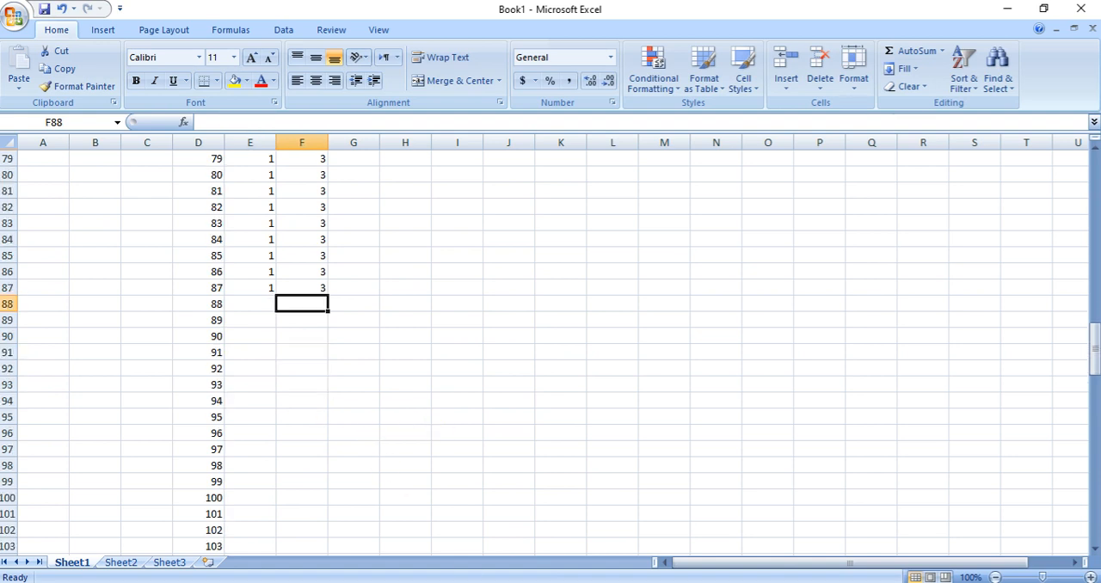
pyautogui.hotkey('alt', 'Tab')
pyautogui.click(791, 348)
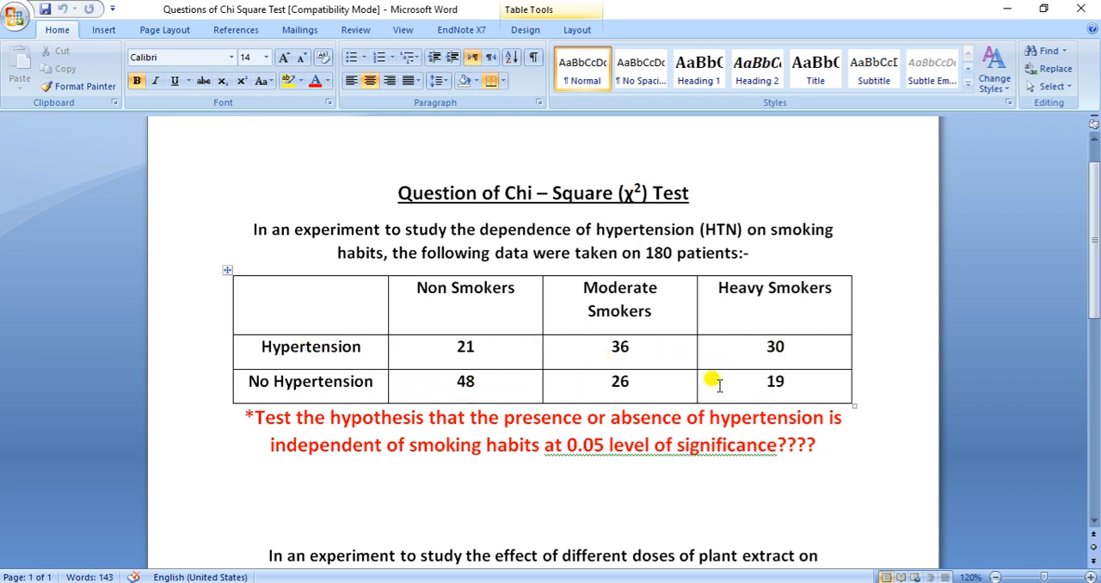
pyautogui.hotkey('alt', 'Tab')
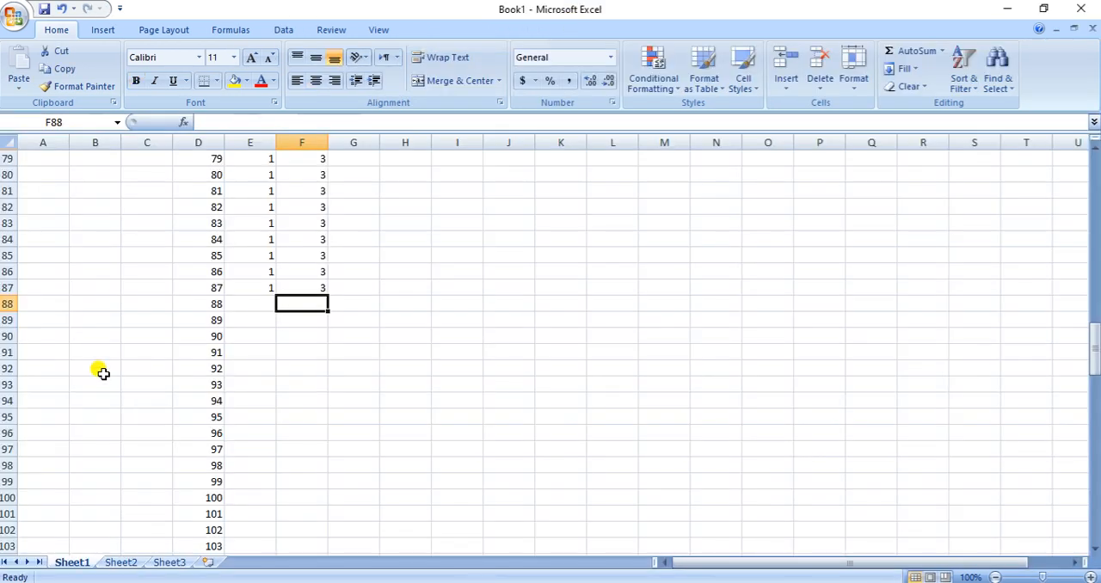
pyautogui.click(246, 307)
pyautogui.write('2 2 2 2 2 2 2')
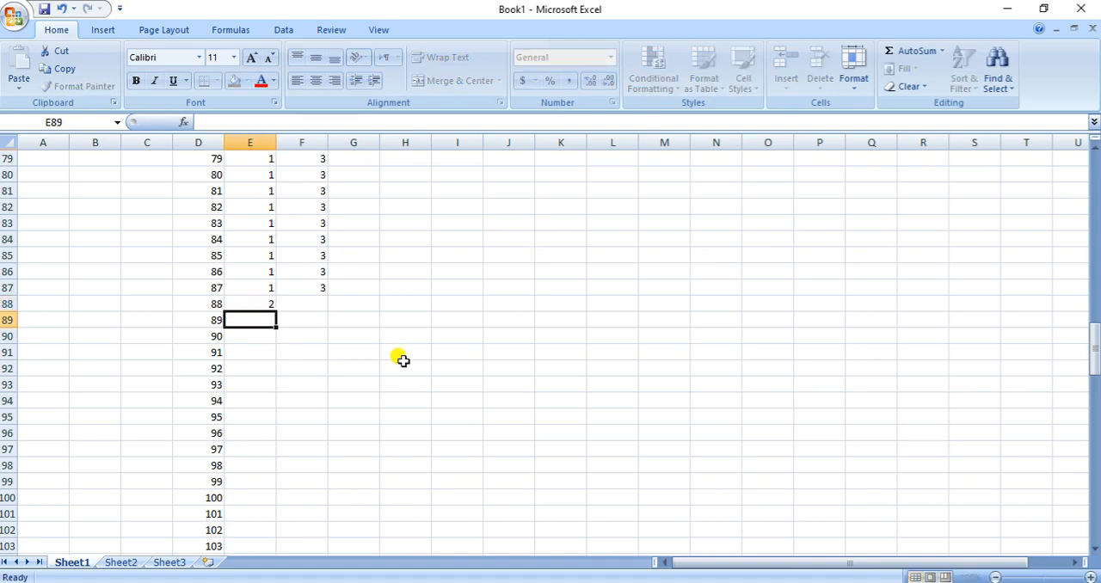
# Fill code 2 from E88:E94 down column E through row 180
pyautogui.press('Up')
pyautogui.press('Up')
pyautogui.press('Up')
pyautogui.press('Up')
pyautogui.press('Up')
pyautogui.press('Up')
pyautogui.press('Up')
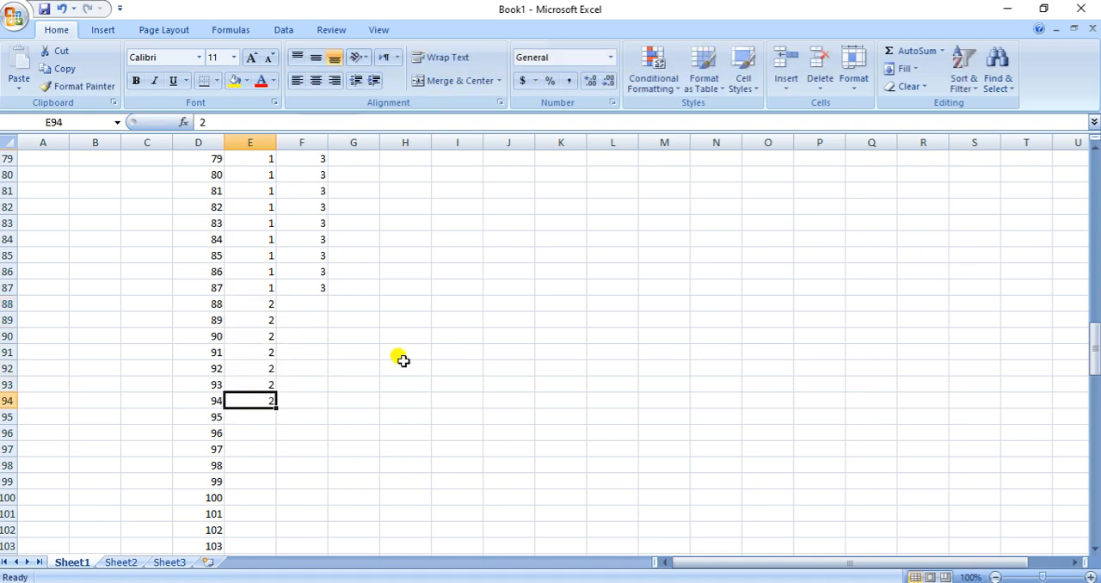
pyautogui.hotkey('shift', 'Down')
pyautogui.hotkey('shift', 'Down')
pyautogui.hotkey('shift', 'Down')
pyautogui.hotkey('shift', 'Down')
pyautogui.hotkey('shift', 'Down')
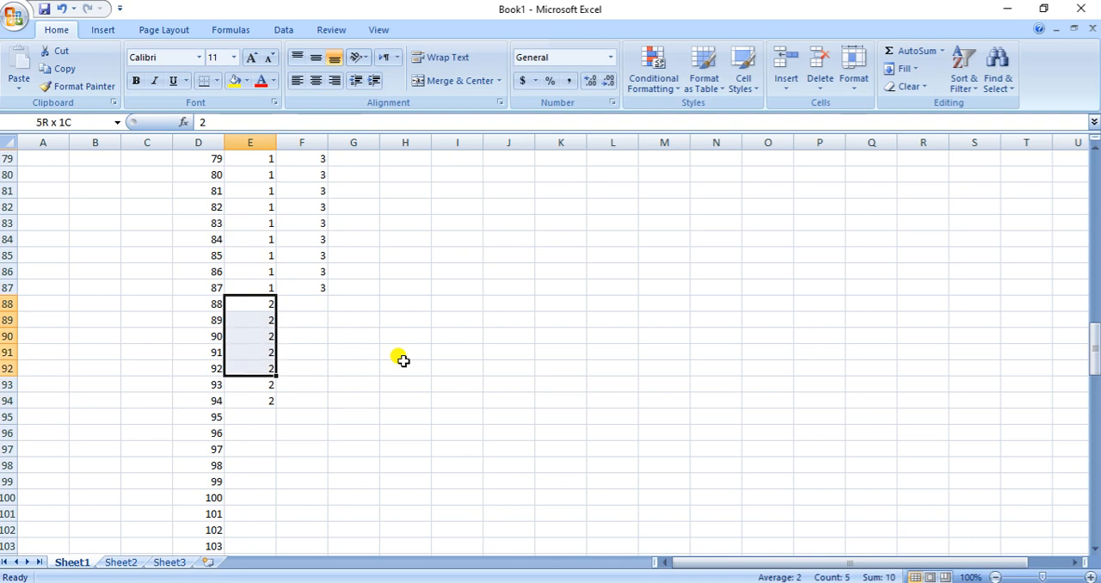
pyautogui.hotkey('shift', 'Down')
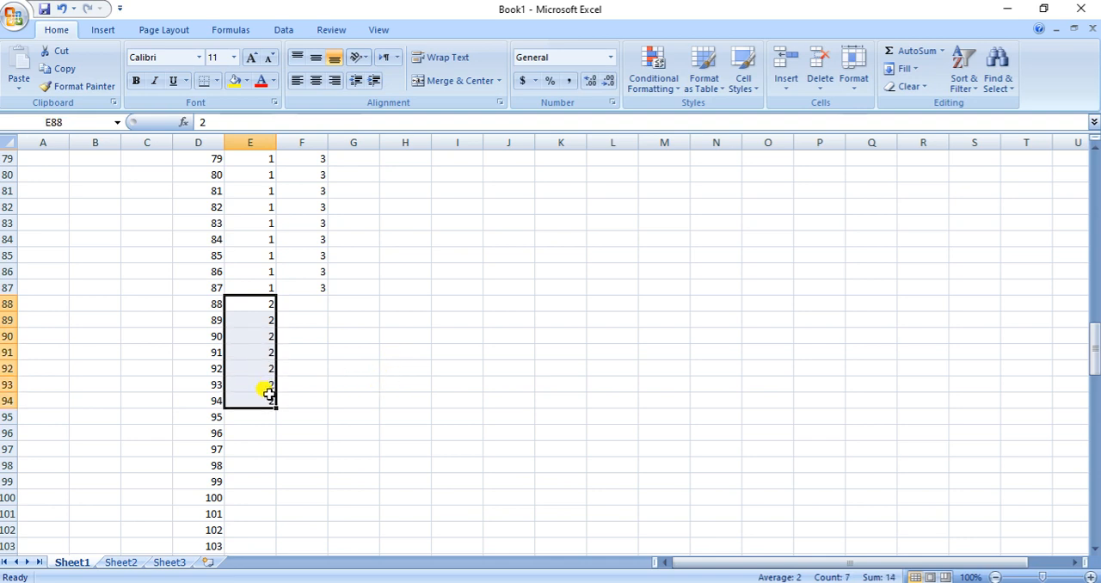
pyautogui.moveTo(272, 409); pyautogui.dragTo(255, 529)
# Select cell F88 and check the number of non-smokers without hypertension in the Word table
pyautogui.scroll(10, 453, 380)
pyautogui.scroll(20, 452, 380)
pyautogui.scroll(-2, 375, 428)
pyautogui.click(303, 418)
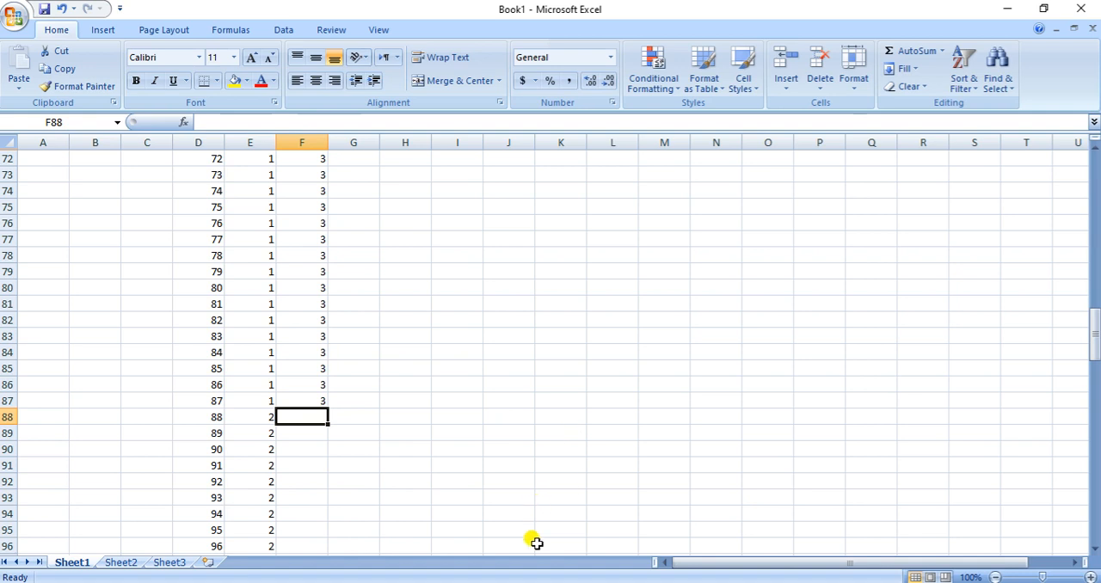
pyautogui.hotkey('alt', 'Tab')
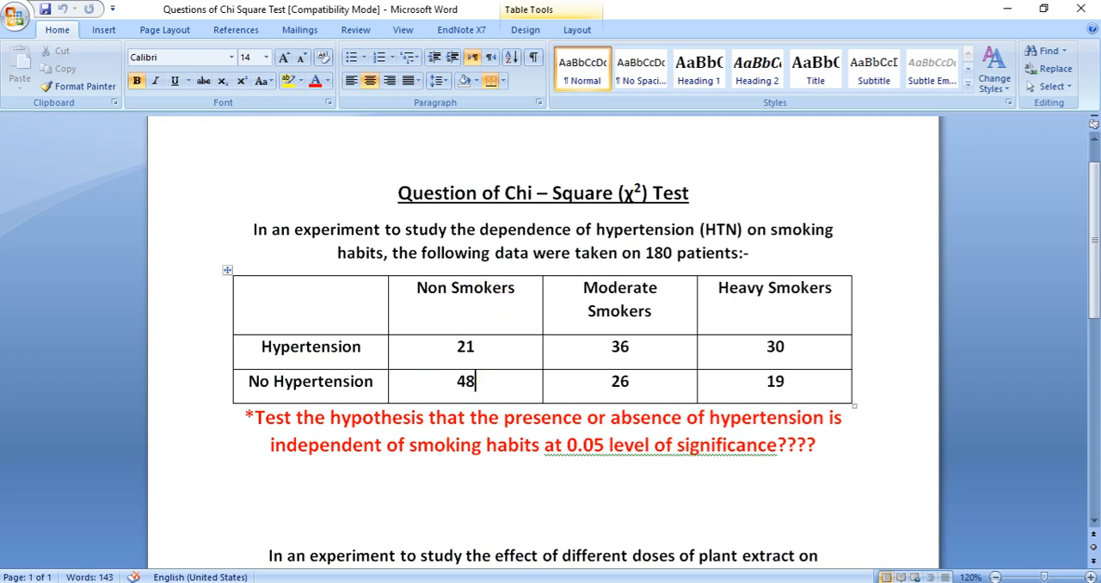
pyautogui.hotkey('alt', 'Tab')
# Extend code 1 in column I down through row 48 and copy I1:I48
pyautogui.scroll(17, 542, 449)
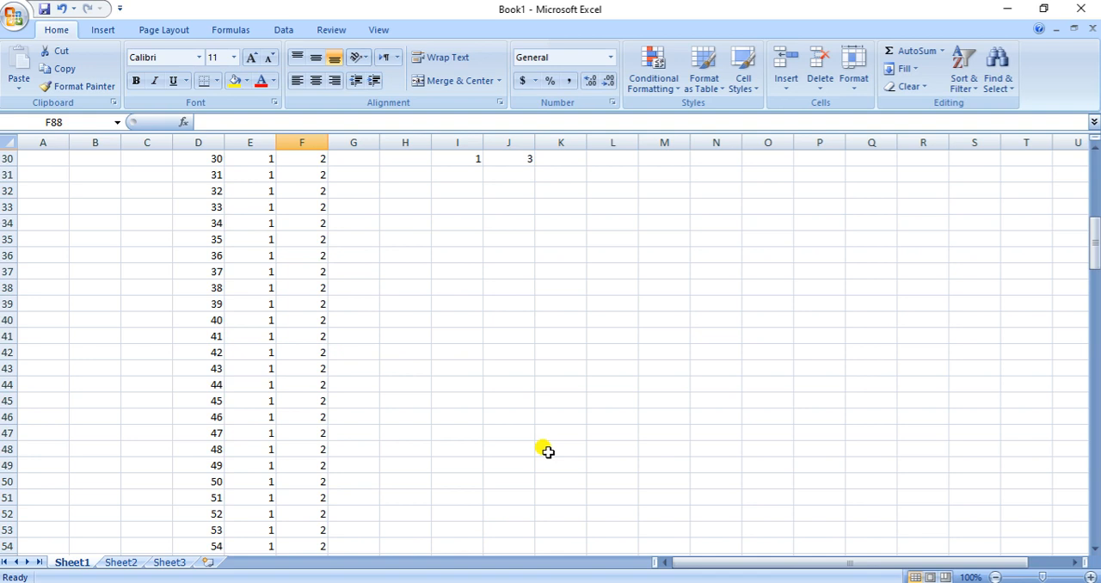
pyautogui.scroll(-11, 547, 451)
pyautogui.scroll(18, 550, 452)
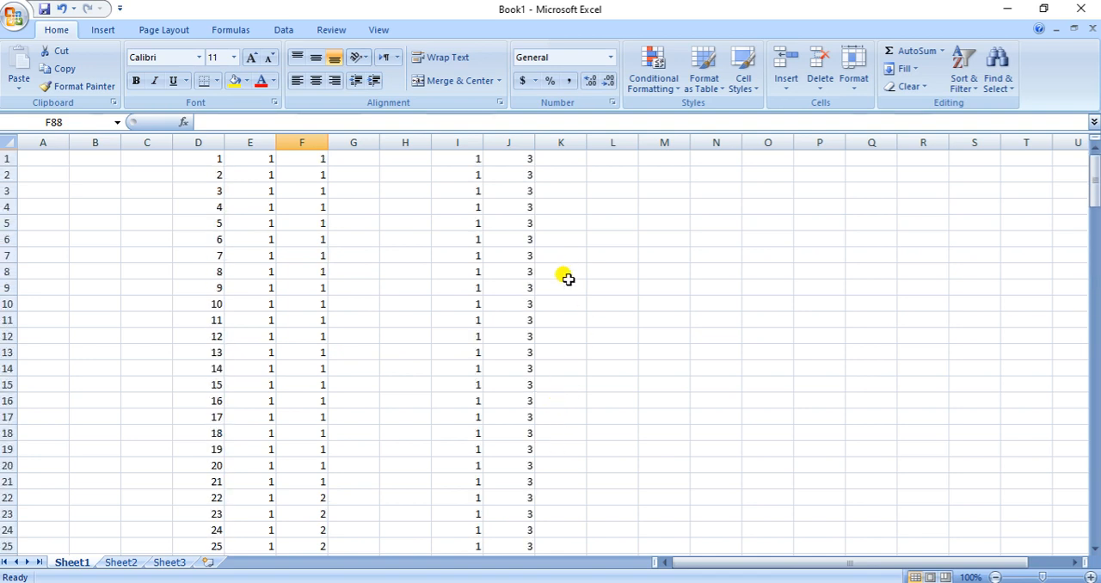
pyautogui.click(463, 161)
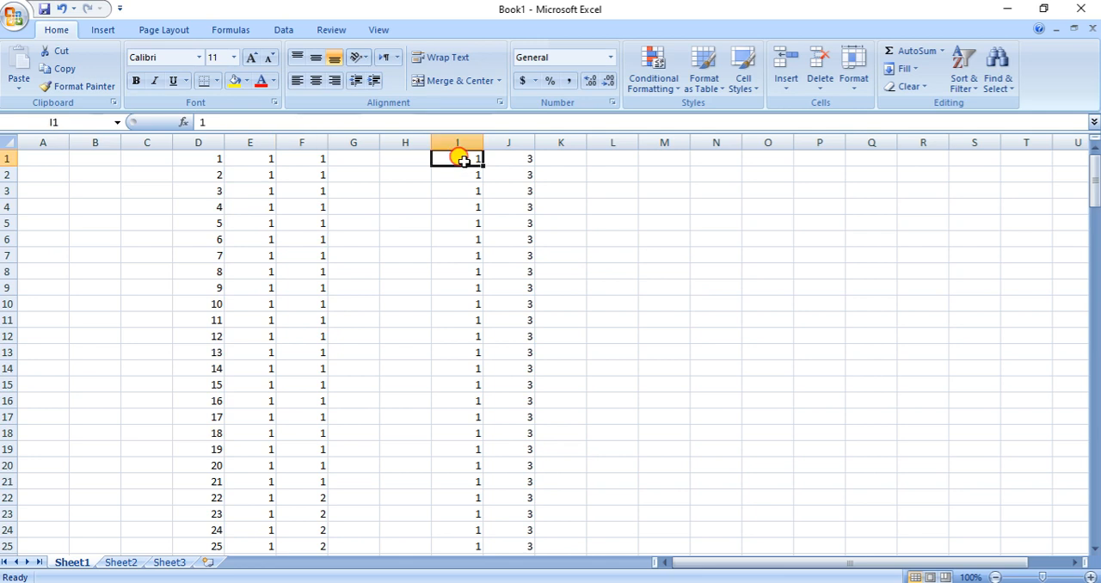
pyautogui.moveTo(463, 160); pyautogui.dragTo(478, 548)
pyautogui.hotkey('ctrl', 'c')
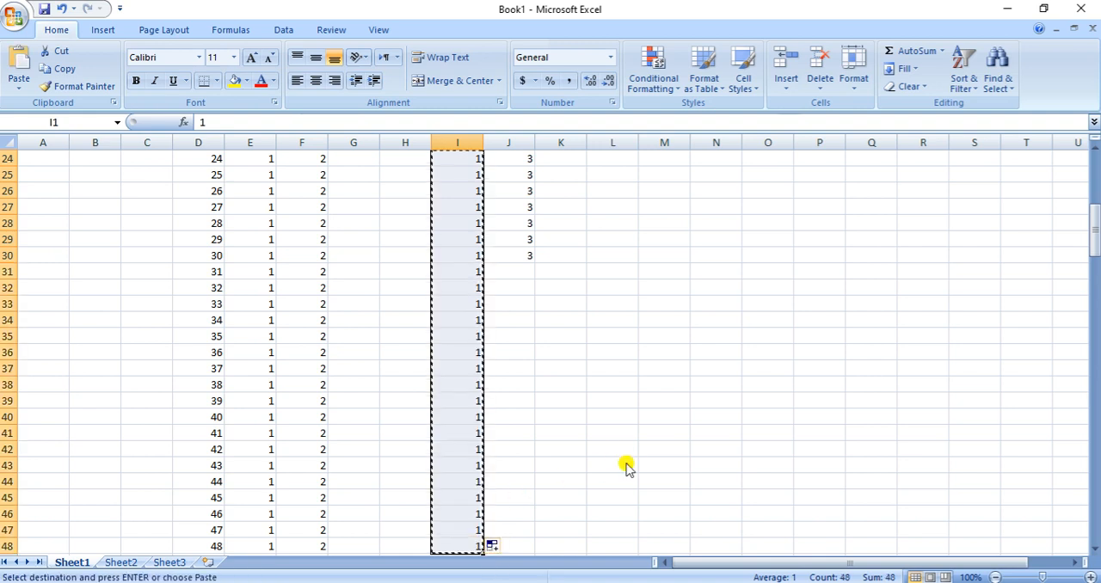
# Paste the copied non-smoker codes into column F starting at F88 and clear the copy selection
pyautogui.scroll(-8, 429, 392)
pyautogui.scroll(-8, 423, 395)
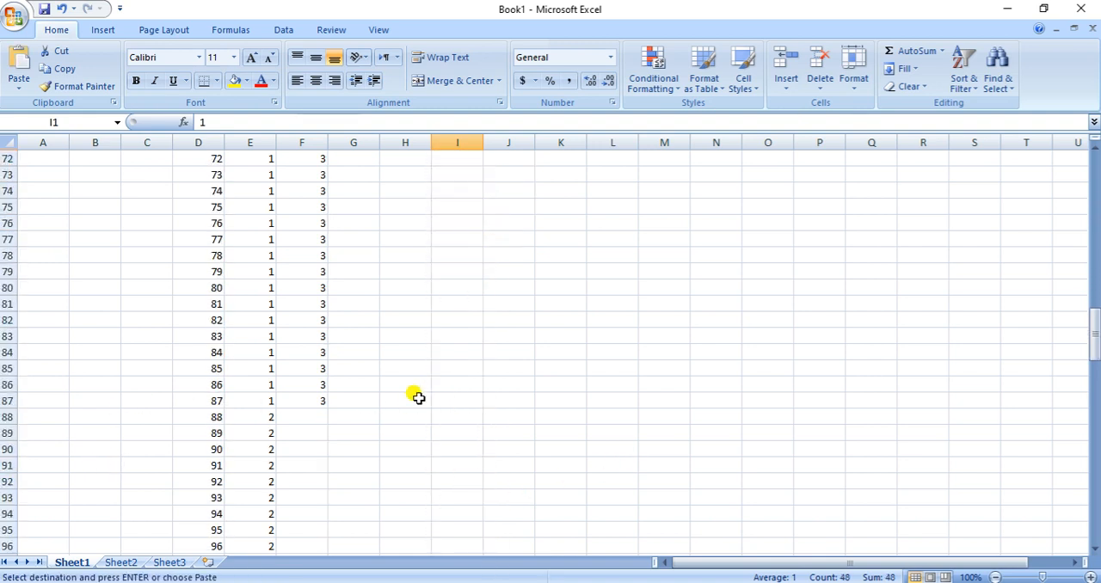
pyautogui.click(320, 417)
pyautogui.hotkey('ctrl', 'v')
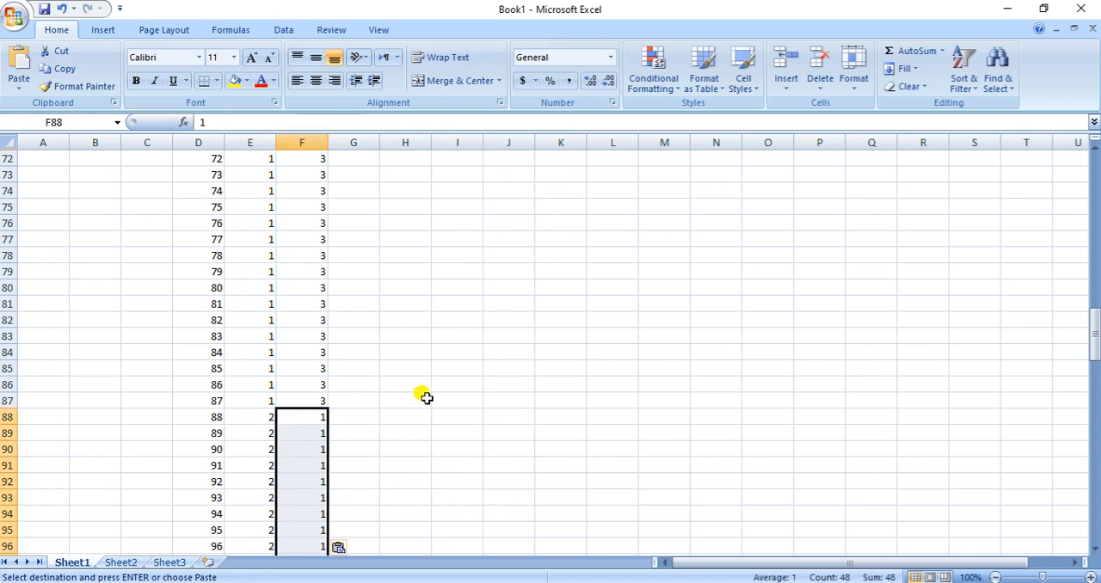
pyautogui.press('Escape')
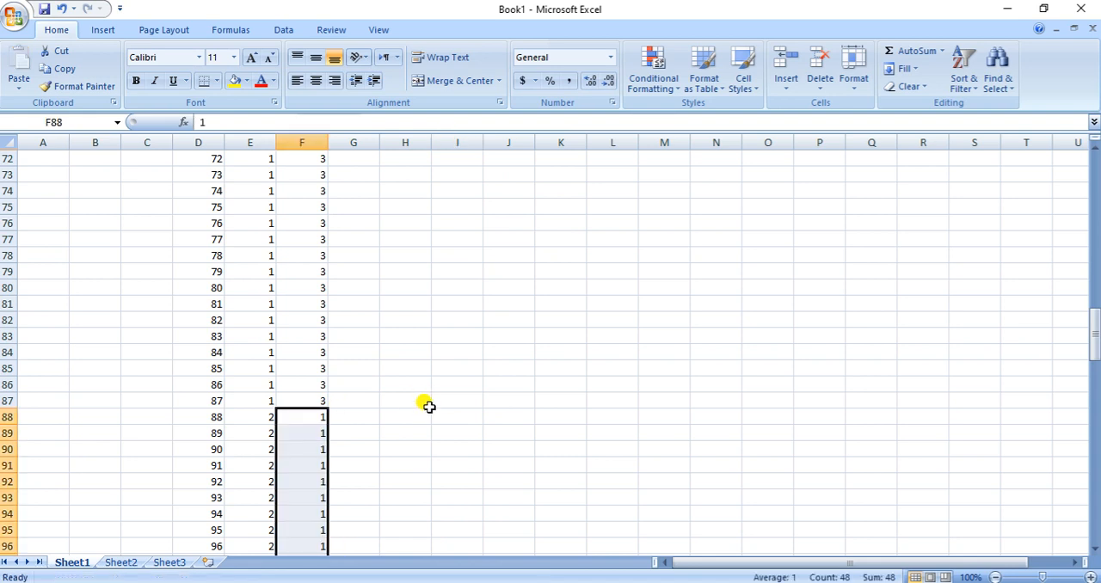
# Check the number of moderate smokers without hypertension in the Word table and enter code 2 in cells L1 through L6
pyautogui.scroll(20, 428, 406)
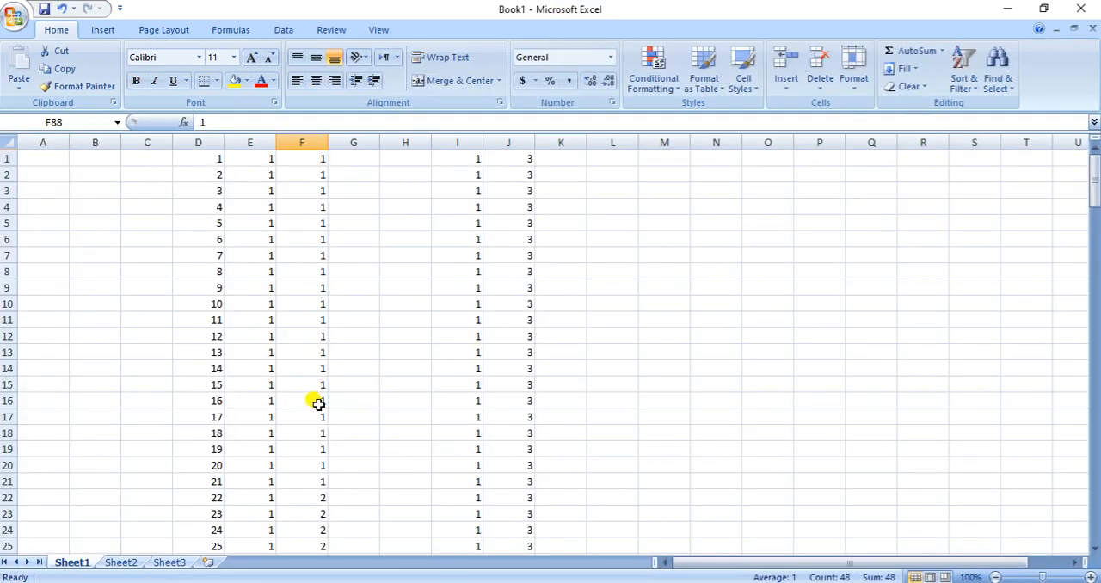
pyautogui.scroll(-20, 348, 378)
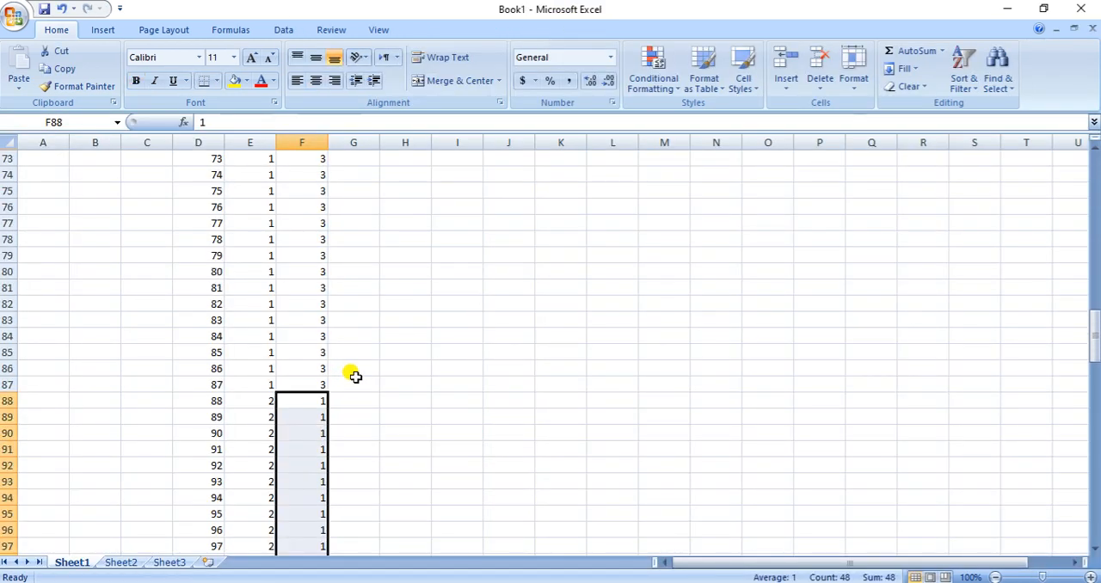
pyautogui.scroll(-18, 353, 376)
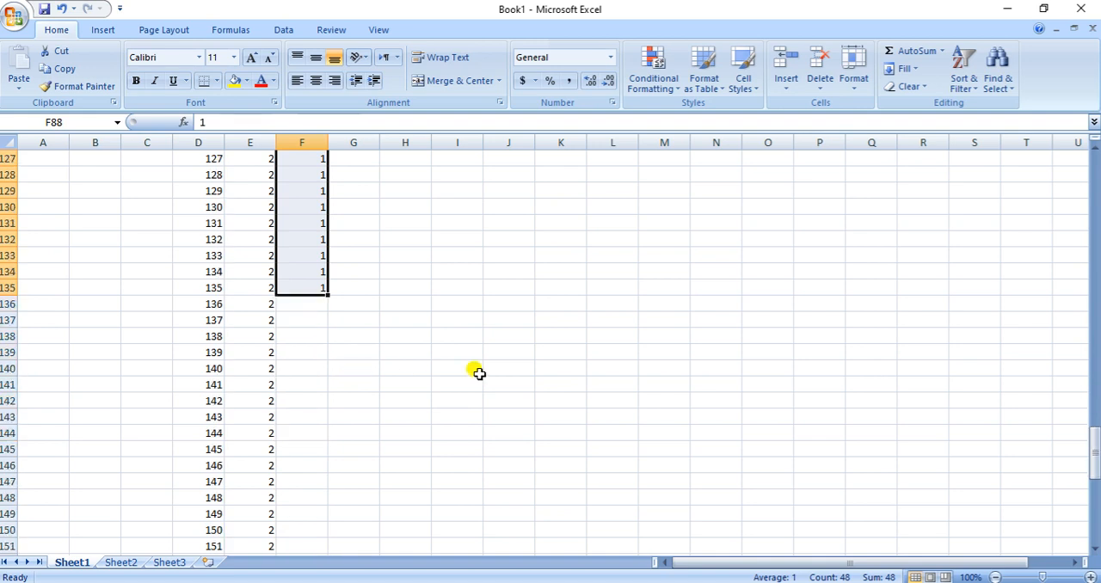
pyautogui.scroll(9, 479, 374)
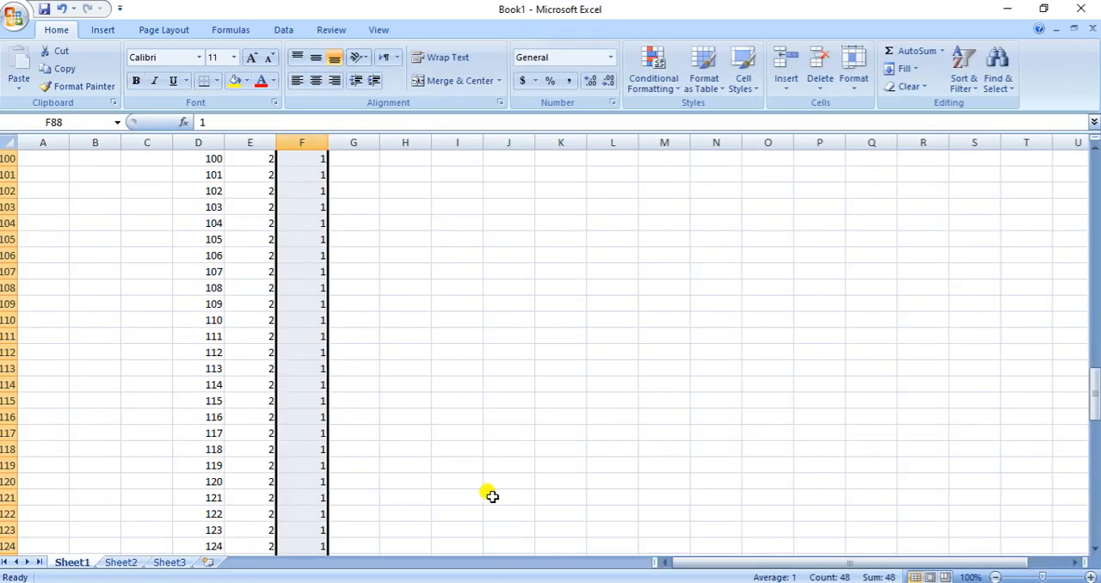
pyautogui.scroll(20, 491, 498)
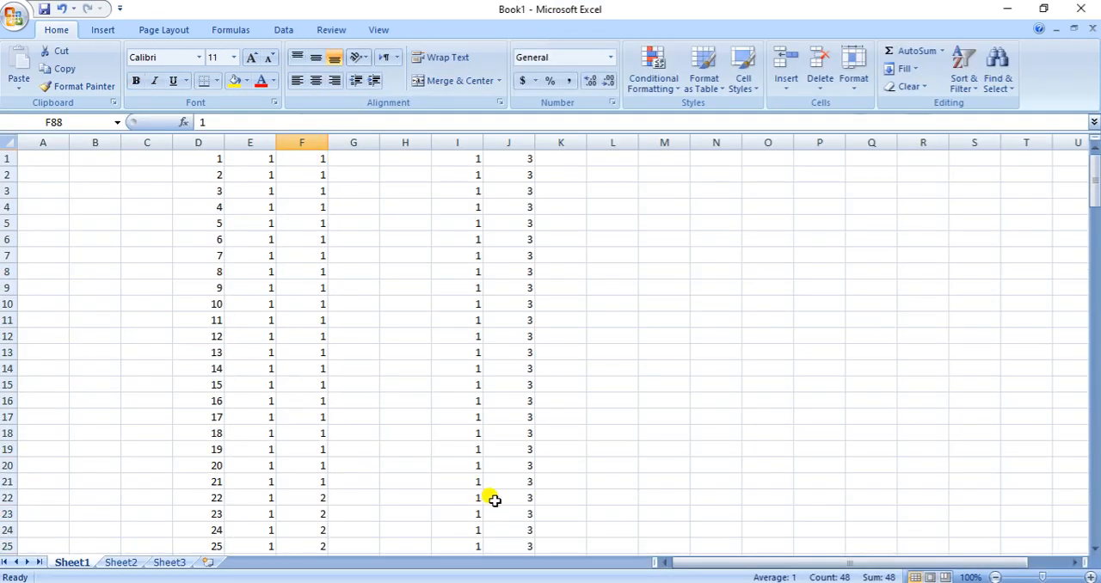
pyautogui.click(621, 158)
pyautogui.write('2 2 2 2 2 2')
# Fill code 2 from L1:L6 down through row 26 and copy L1:L26
pyautogui.press('Up')
pyautogui.press('Up')
pyautogui.press('Up')
pyautogui.press('Up')
pyautogui.press('Up')
pyautogui.press('Up')
pyautogui.hotkey('shift', 'Down')
pyautogui.hotkey('shift', 'Down')
pyautogui.hotkey('shift', 'Down')
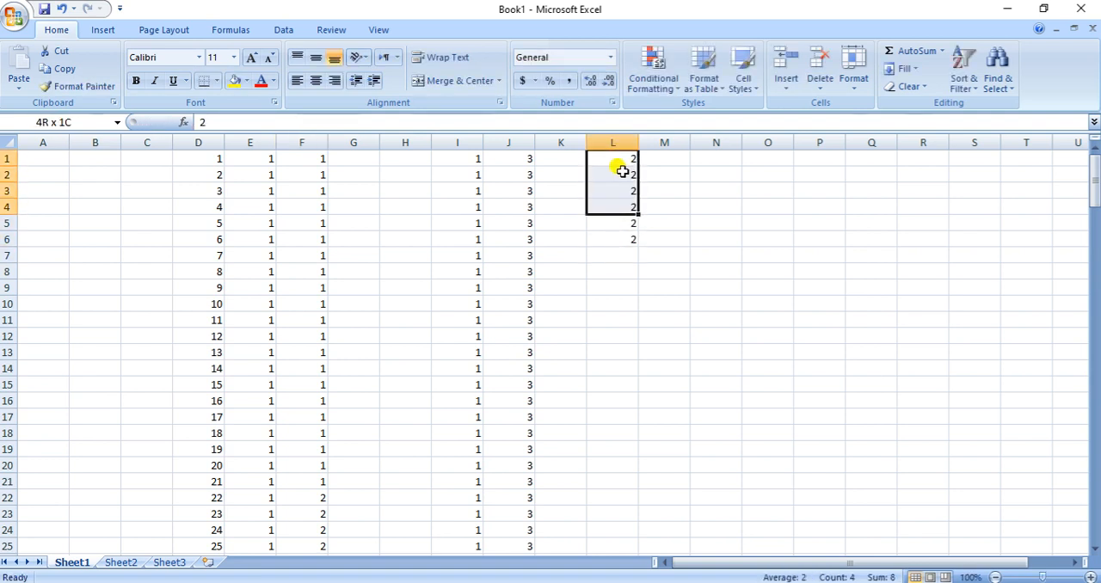
pyautogui.hotkey('shift', 'Down')
pyautogui.hotkey('shift', 'Down')
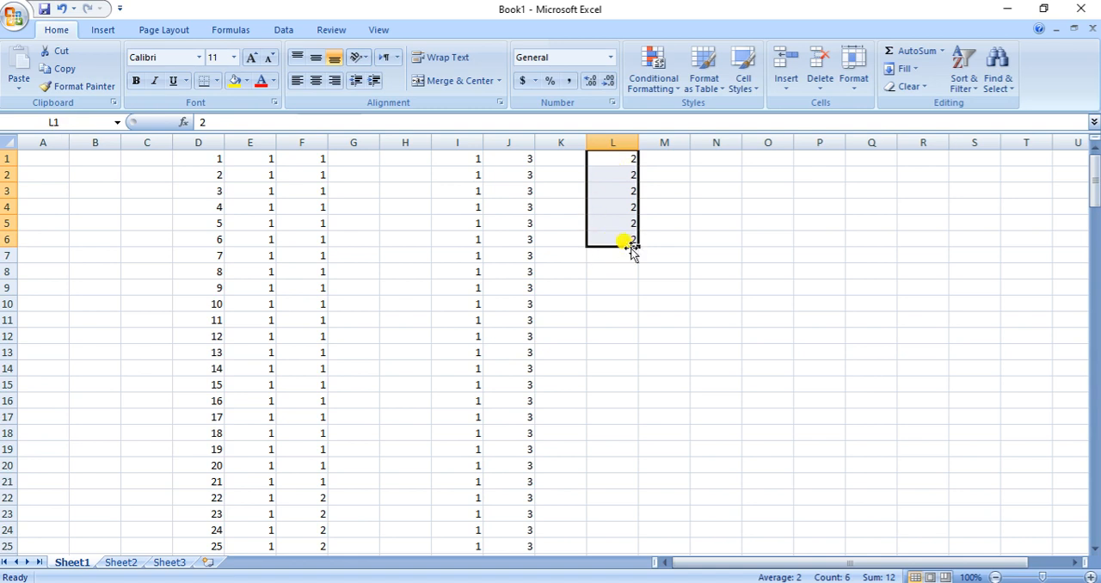
pyautogui.moveTo(634, 245); pyautogui.dragTo(620, 495)
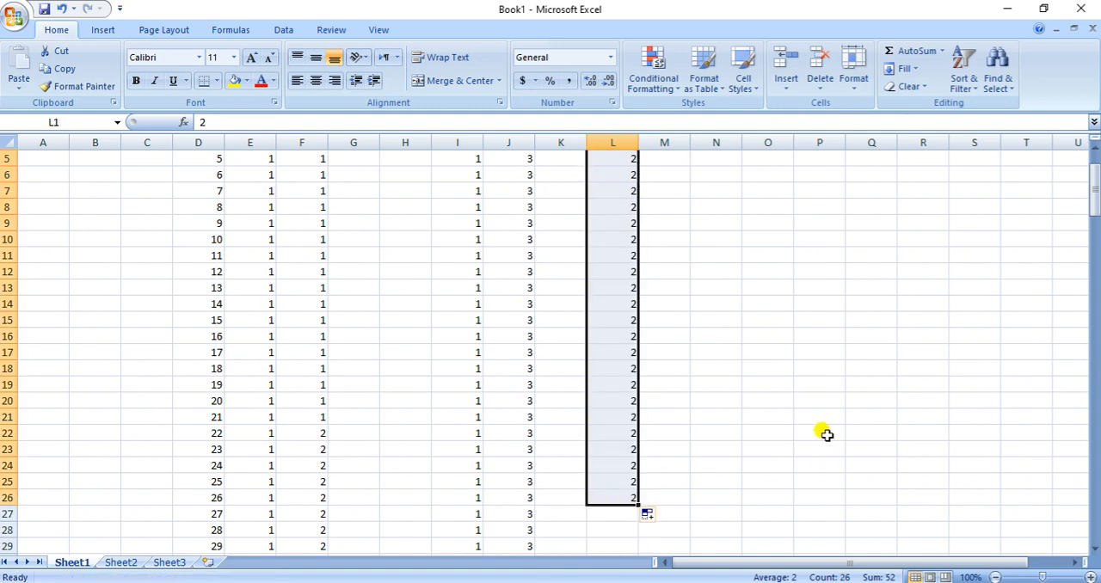
pyautogui.hotkey('ctrl', 'c')
# Paste the copied moderate-smoker codes into column F starting at F136
pyautogui.scroll(-16, 430, 393)
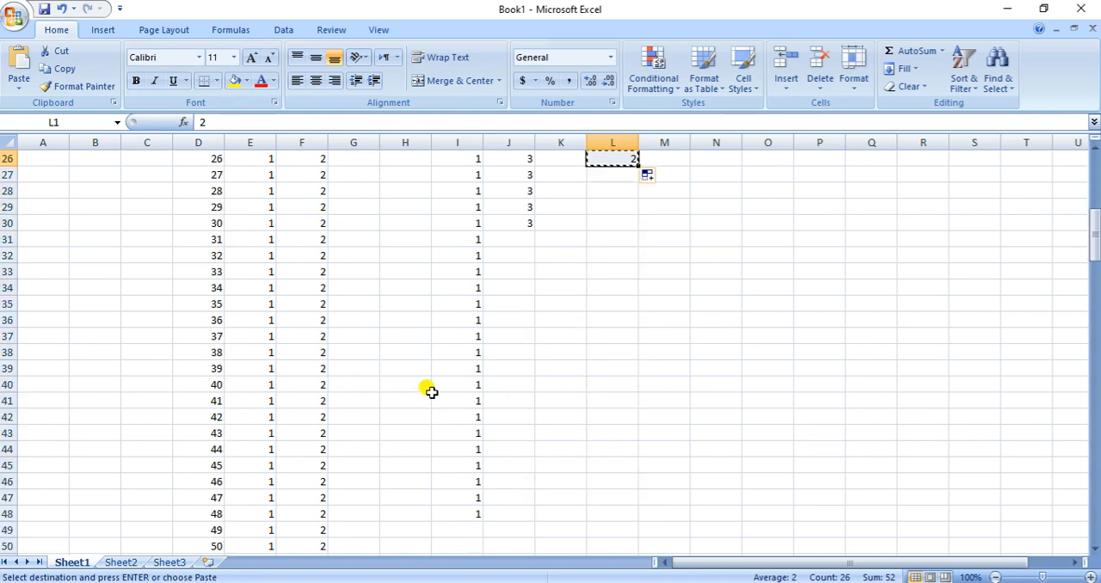
pyautogui.scroll(-12, 413, 325)
pyautogui.scroll(-14, 412, 325)
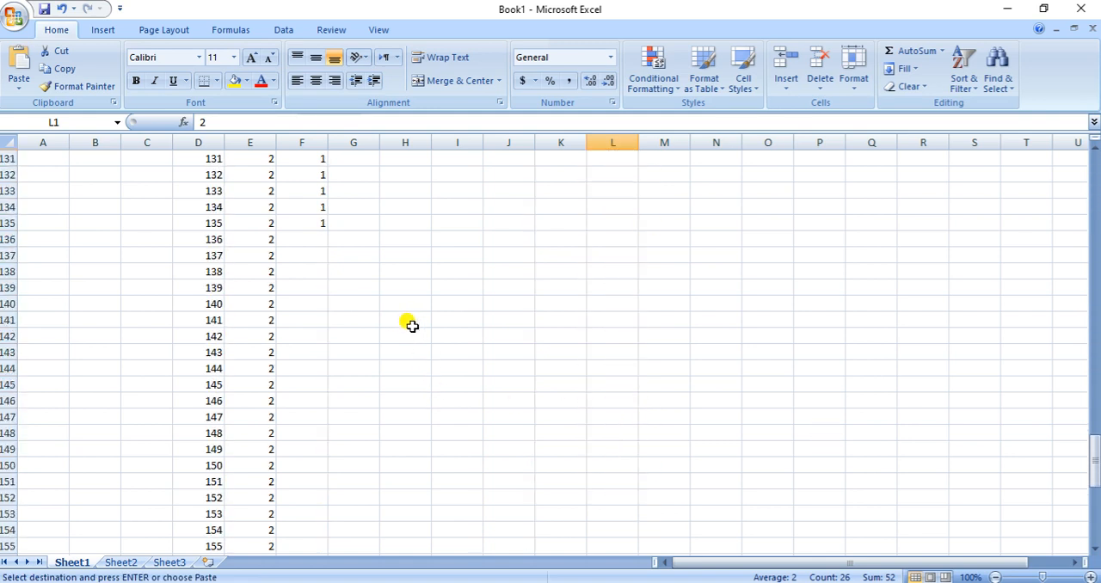
pyautogui.click(310, 238)
pyautogui.hotkey('ctrl', 'v')
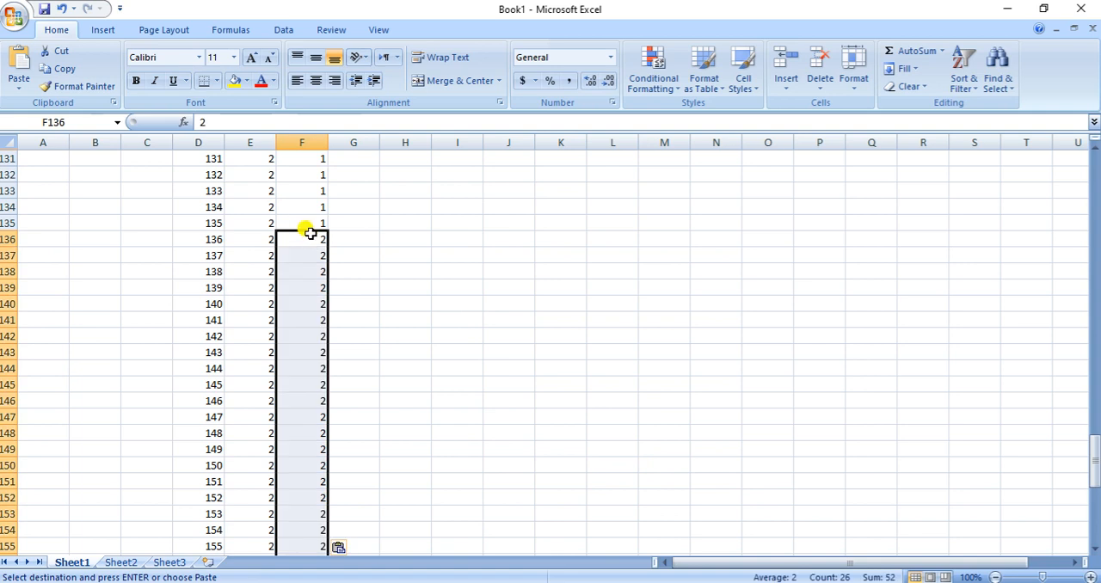
# Enter the heavy-smoker code 3 in every cell from F162 through F180
pyautogui.scroll(-10, 461, 327)
pyautogui.click(301, 175)
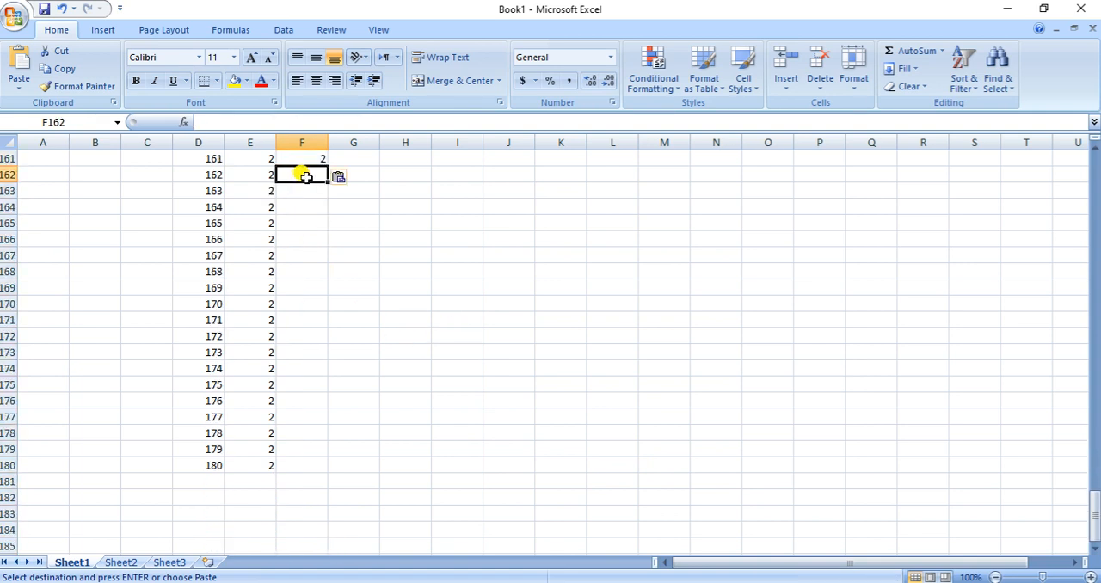
pyautogui.write('3 3 3 3 3 3 3 3 3 3 3 3 3 3 3 3')
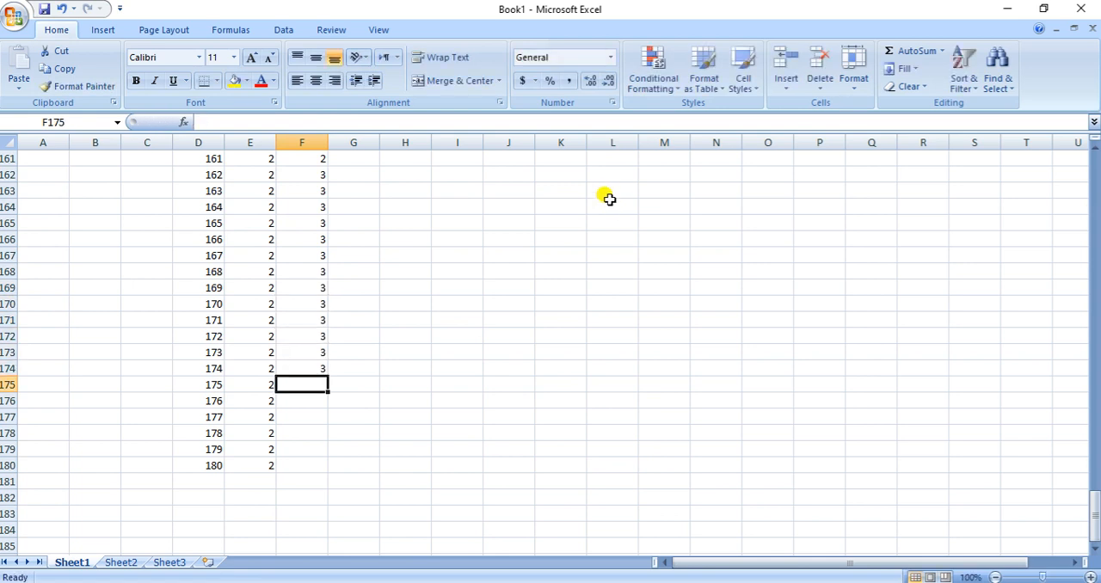
pyautogui.press('Return')
pyautogui.write('3')
pyautogui.press('Return')
pyautogui.write('3')
pyautogui.press('Return')
pyautogui.write('3')
pyautogui.press('Return')
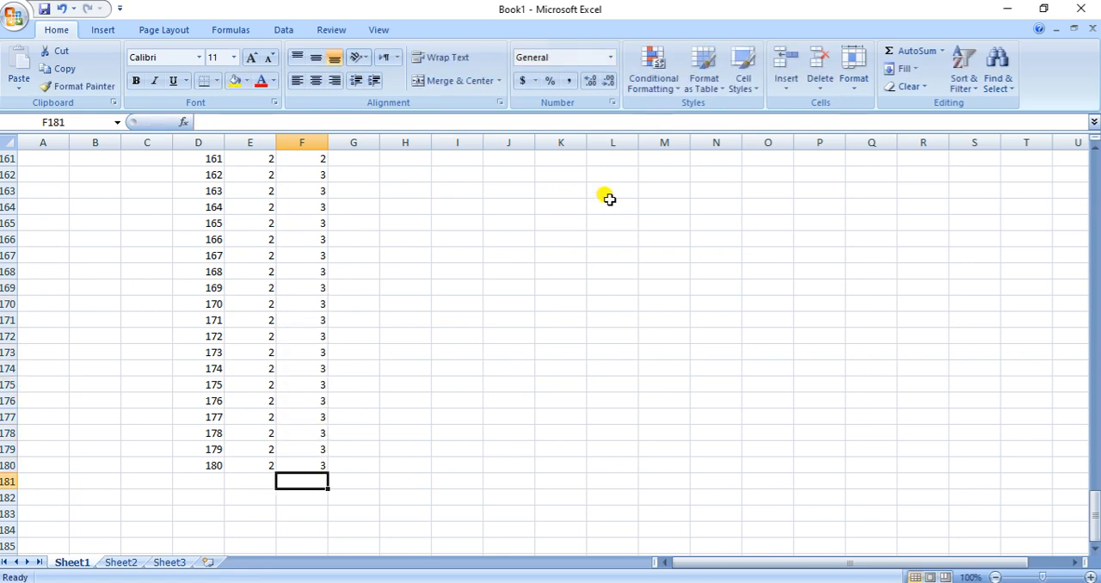
# Copy the complete coded data range D1:F180
pyautogui.scroll(20, 608, 199)
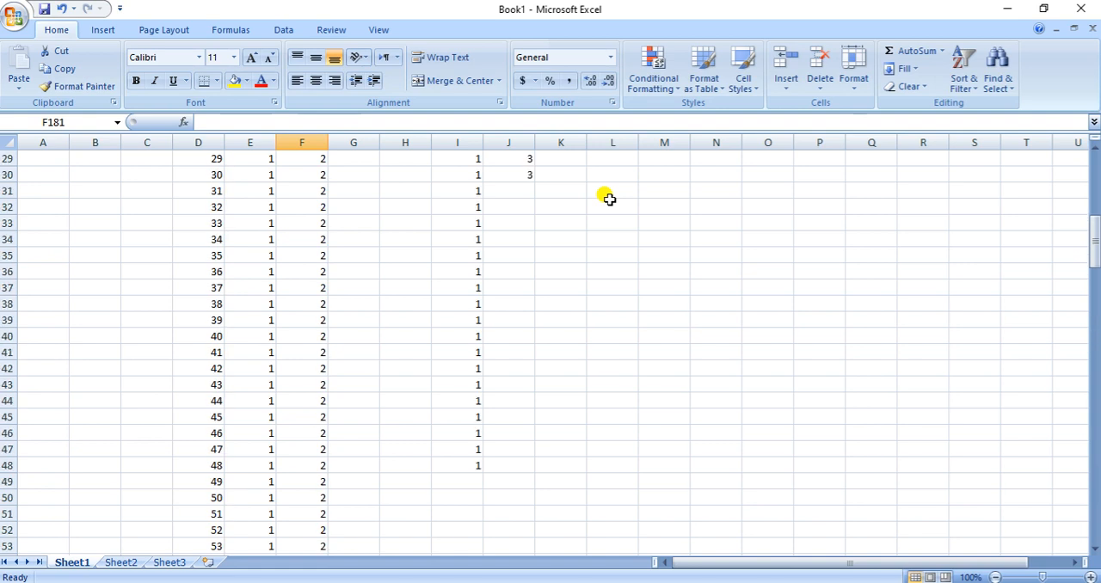
pyautogui.moveTo(198, 159); pyautogui.dragTo(311, 526)
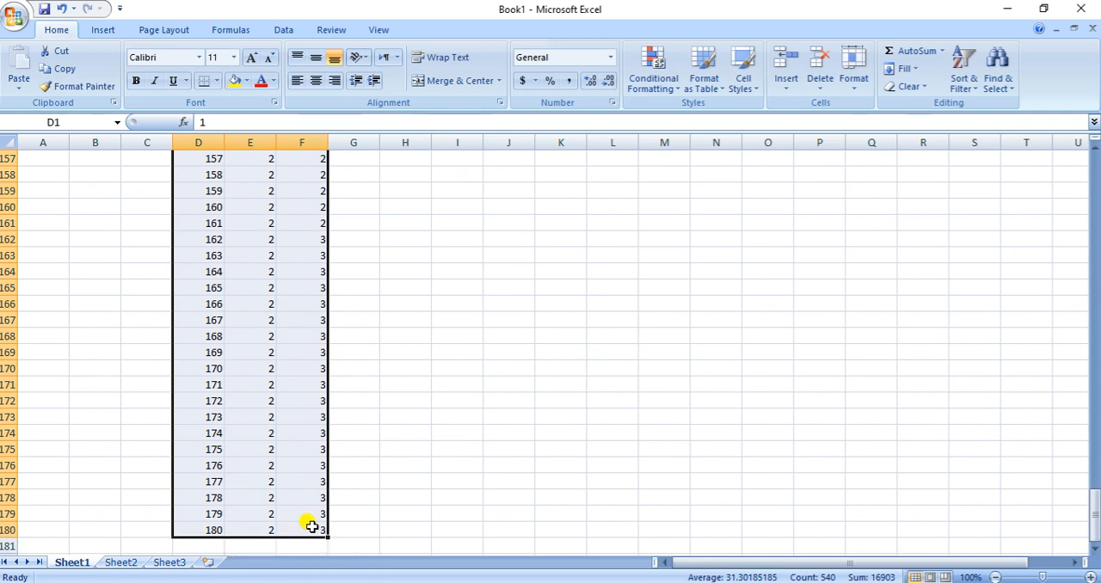
pyautogui.hotkey('ctrl', 'c')
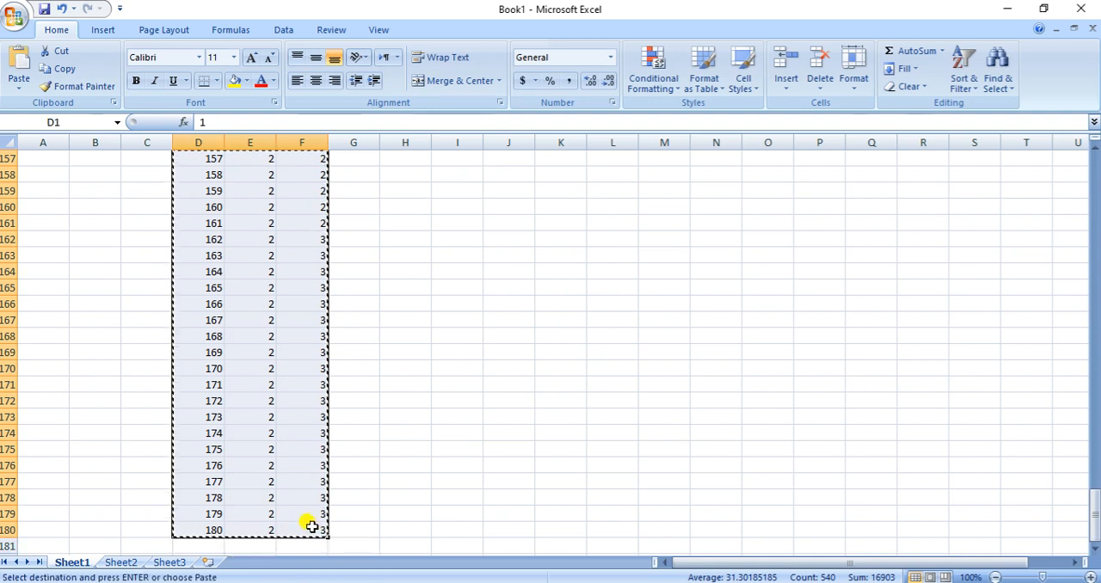
# Switch to the empty SPSS data editor and paste the copied data starting at row 1 of the first column
pyautogui.click(605, 582)
pyautogui.click(764, 509)
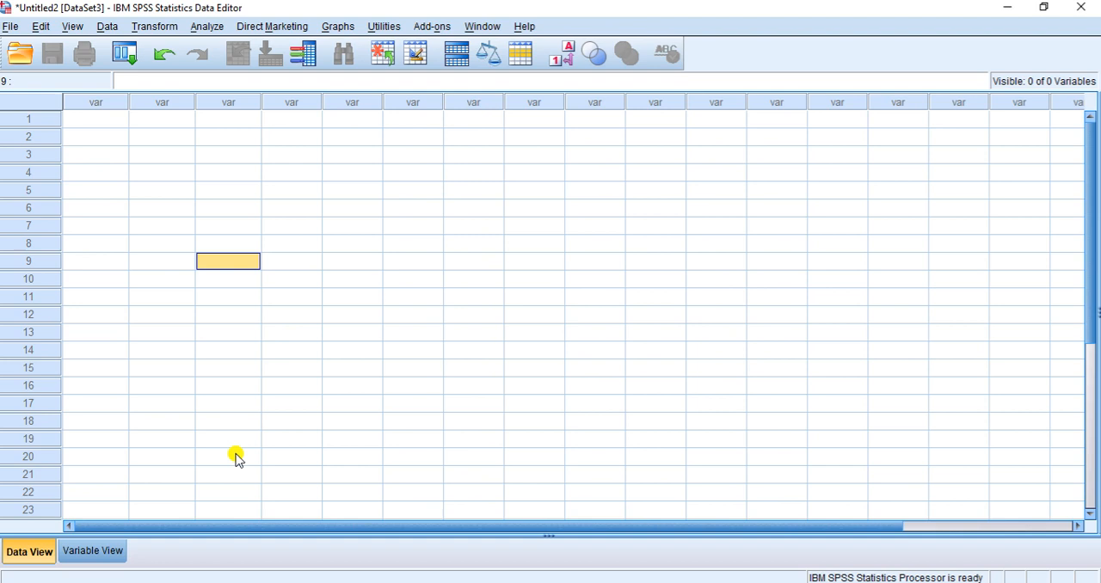
pyautogui.click(99, 121)
pyautogui.hotkey('ctrl', 'v')
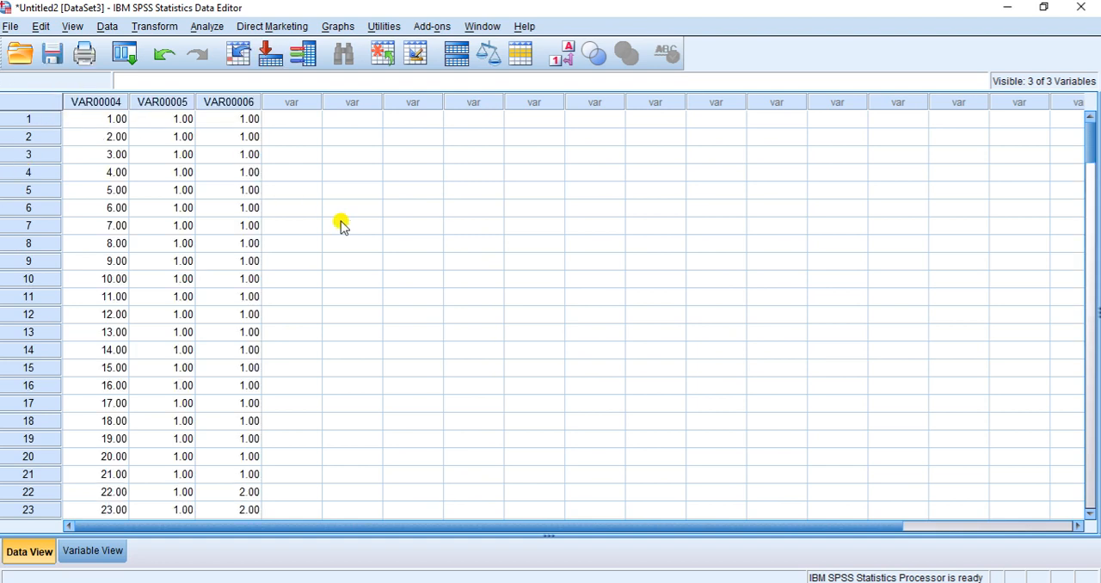
# Rename the first pasted variable, VAR00004, as Subjects in the variable definitions
pyautogui.click(78, 100)
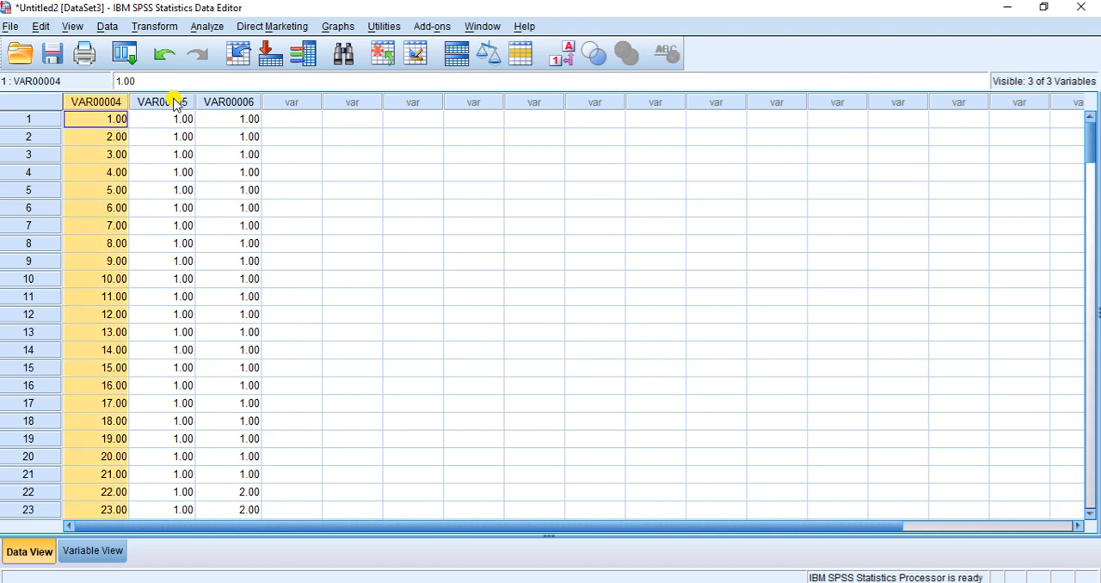
pyautogui.click(185, 100)
pyautogui.click(232, 102)
pyautogui.click(95, 550)
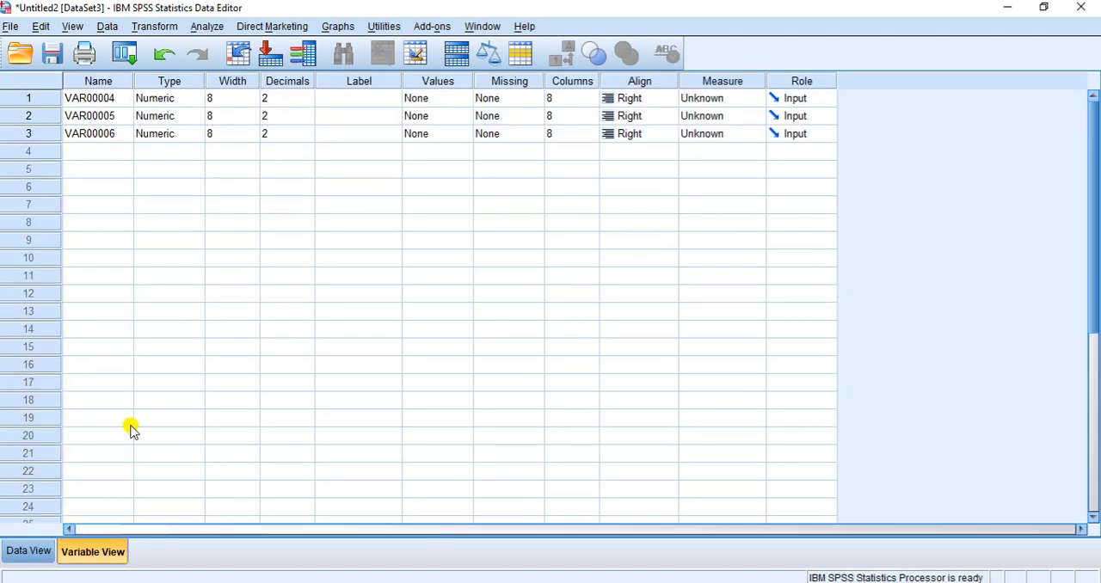
pyautogui.click(91, 99)
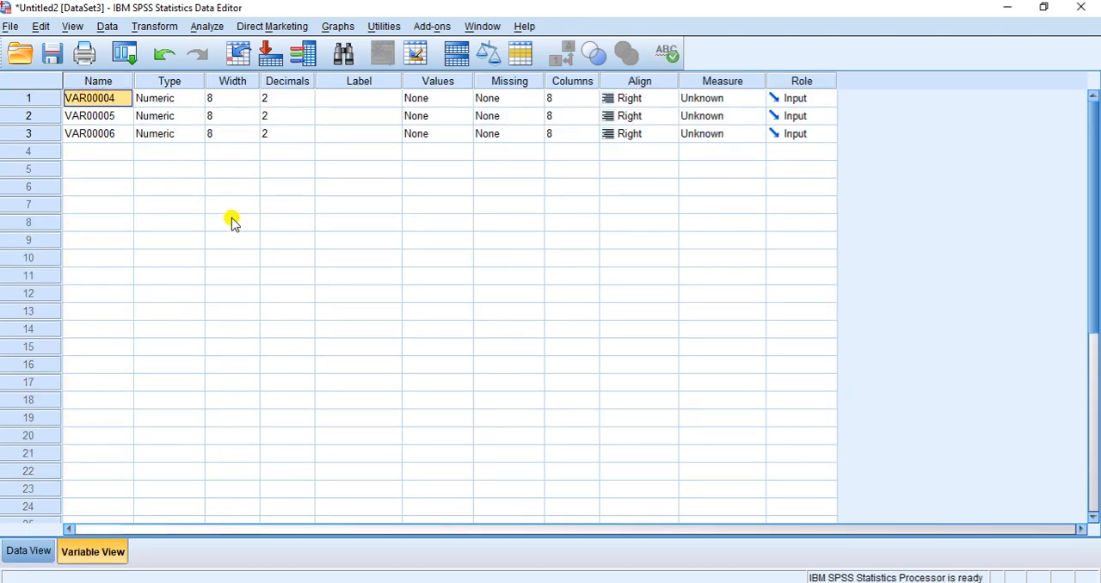
pyautogui.write('Subjects')
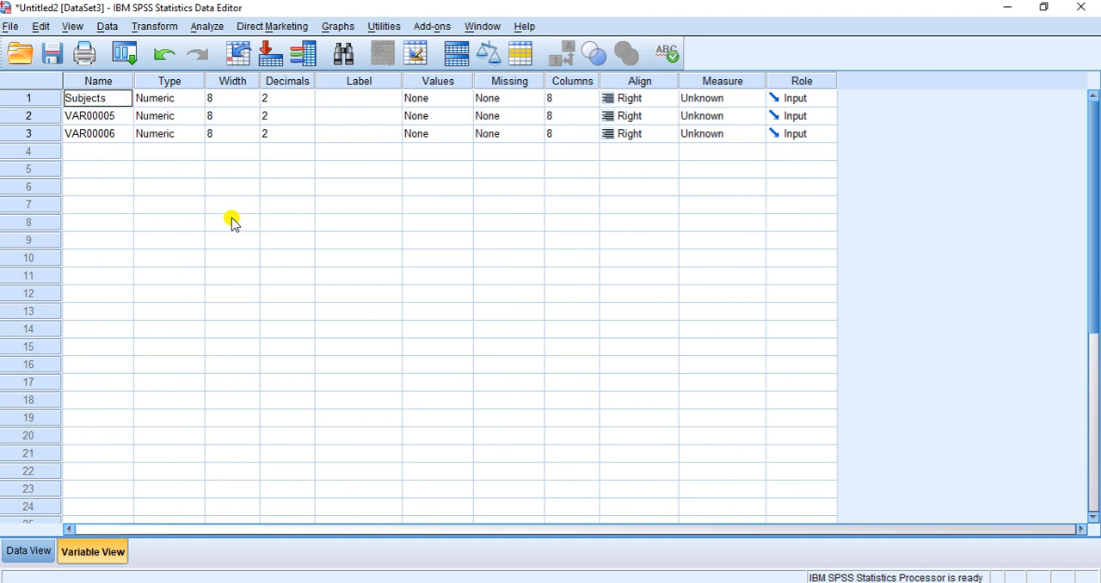
pyautogui.press('Return')
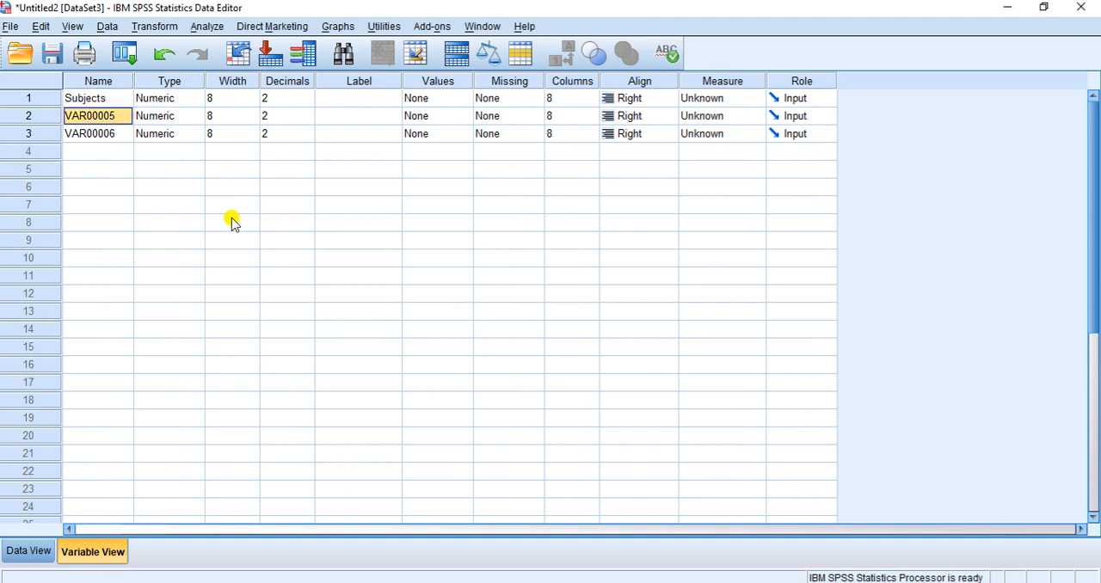
# Rename the second variable as HTN_Status and the third variable as Smoking_Habit
pyautogui.write('H')
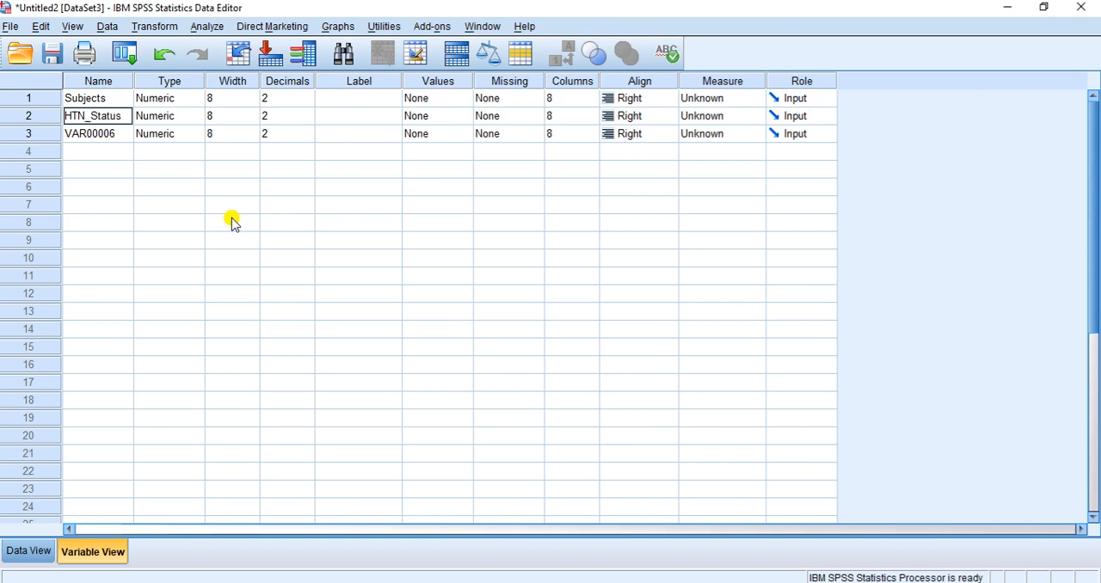
pyautogui.write('TN_Status')
pyautogui.press('Return')
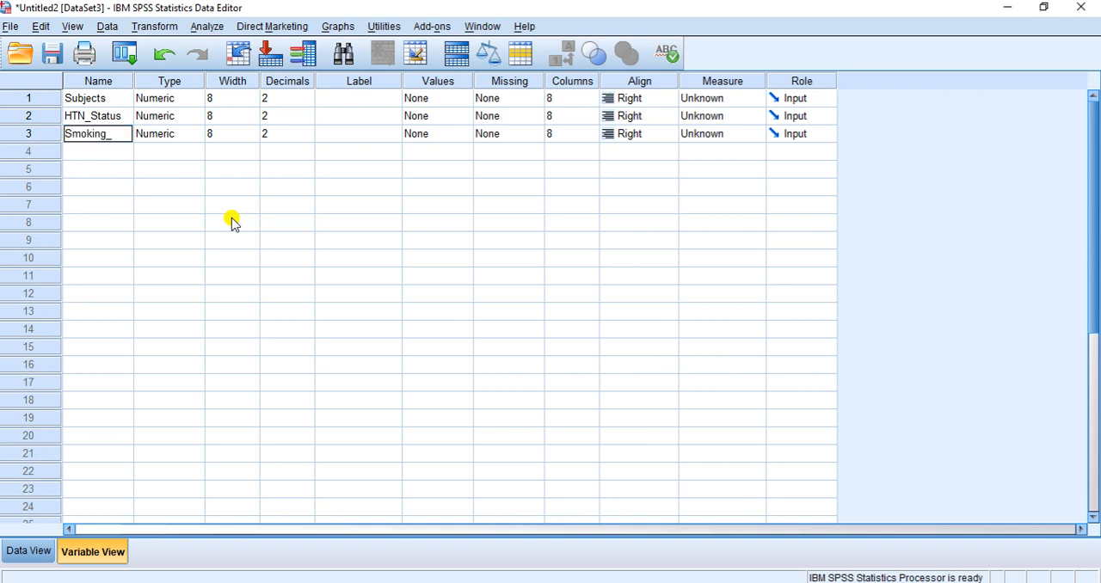
pyautogui.write('it')
pyautogui.press('BackSpace')
pyautogui.press('BackSpace')
pyautogui.write('t')
pyautogui.press('Return')
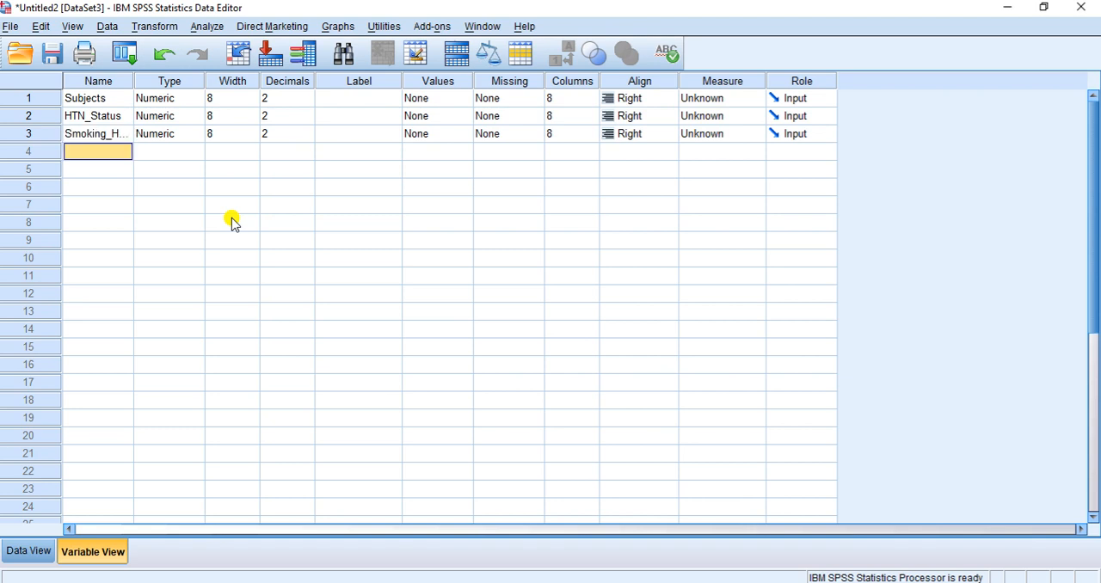
# Set the measurement level of Subjects to Scale and of both HTN_Status and Smoking_Habit to Nominal
pyautogui.click(756, 98)
pyautogui.click(753, 116)
pyautogui.click(754, 115)
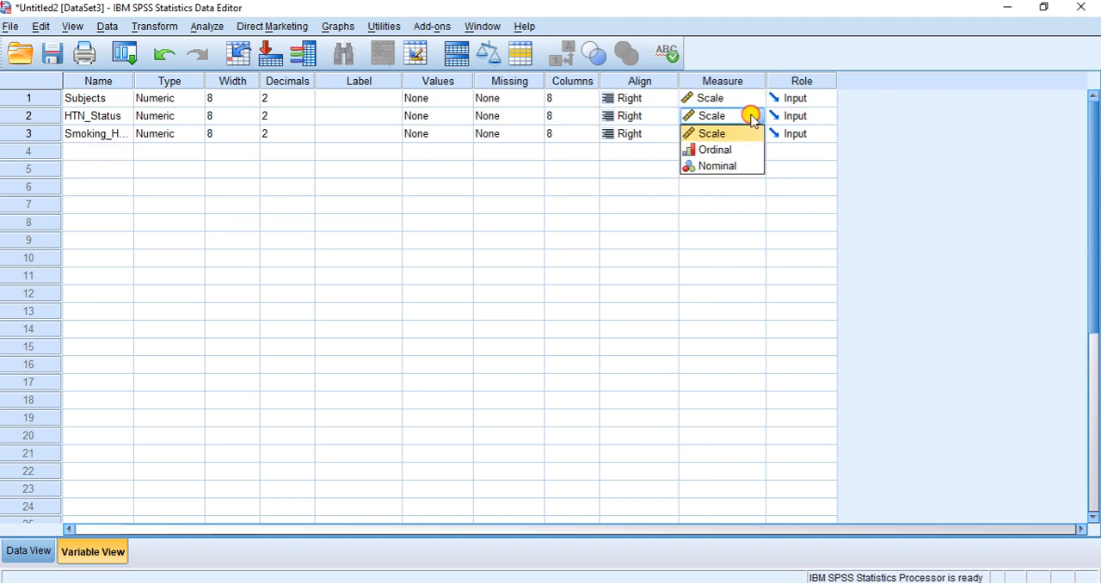
pyautogui.click(735, 166)
pyautogui.click(753, 135)
pyautogui.click(754, 135)
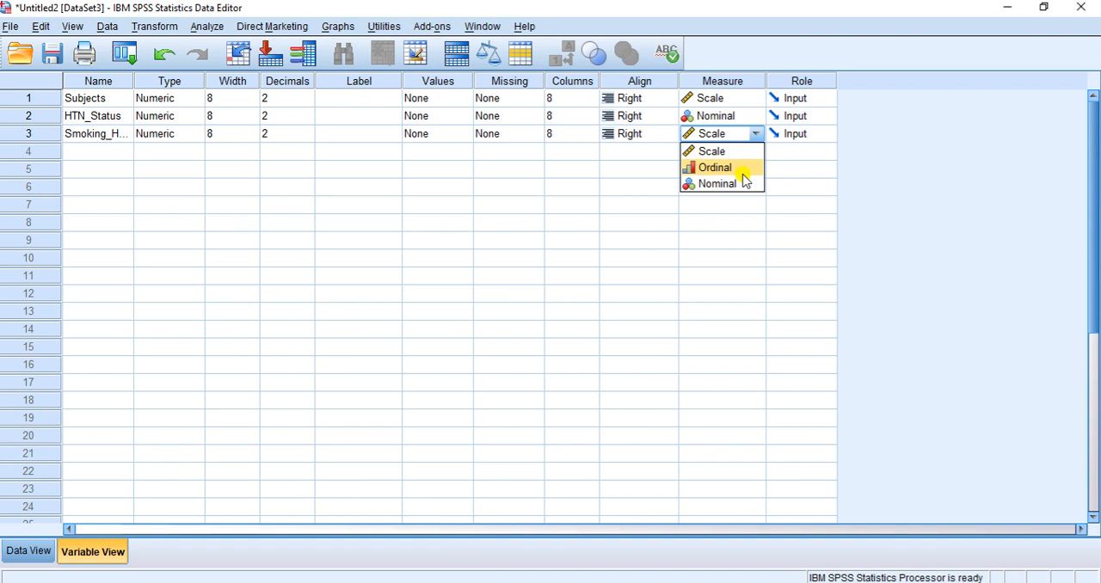
pyautogui.click(741, 167)
pyautogui.click(755, 134)
pyautogui.click(743, 179)
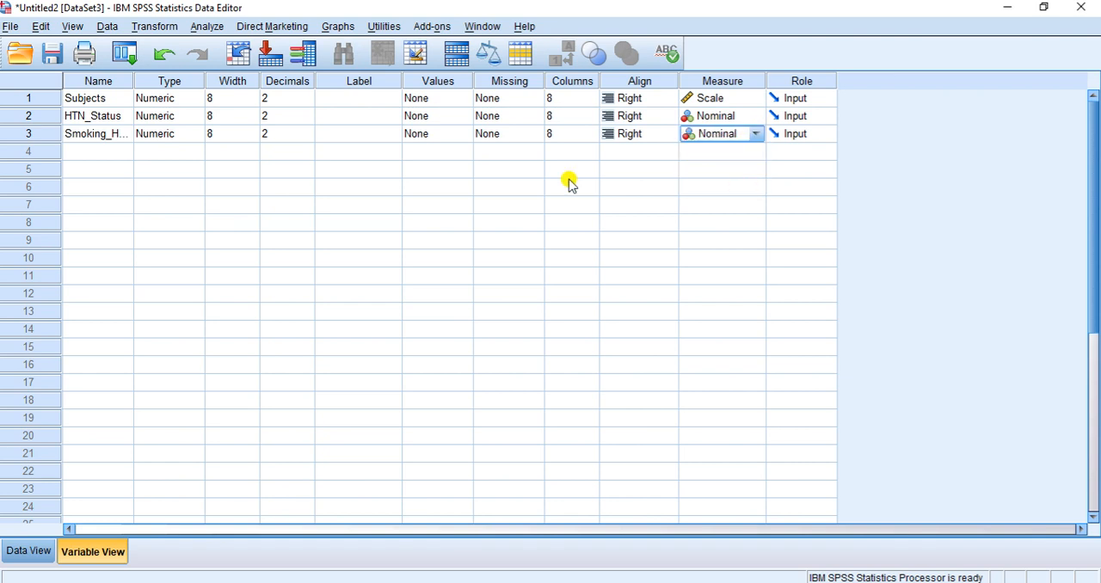
# Define the value labels of HTN_Status as 1 = HTN and 2 = No HTN
pyautogui.click(464, 117)
pyautogui.click(467, 116)
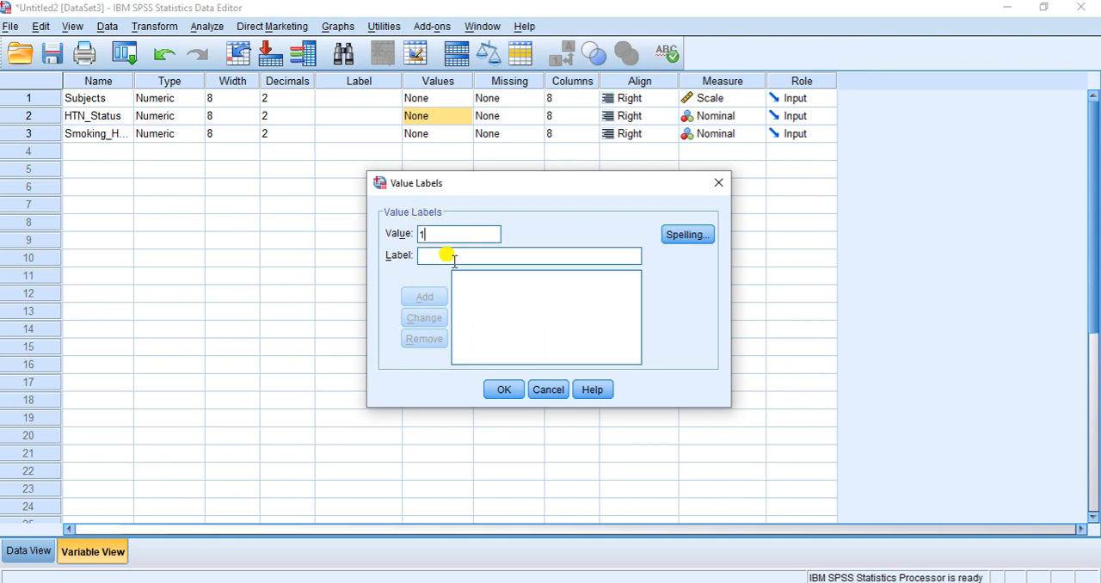
pyautogui.write('HTN')
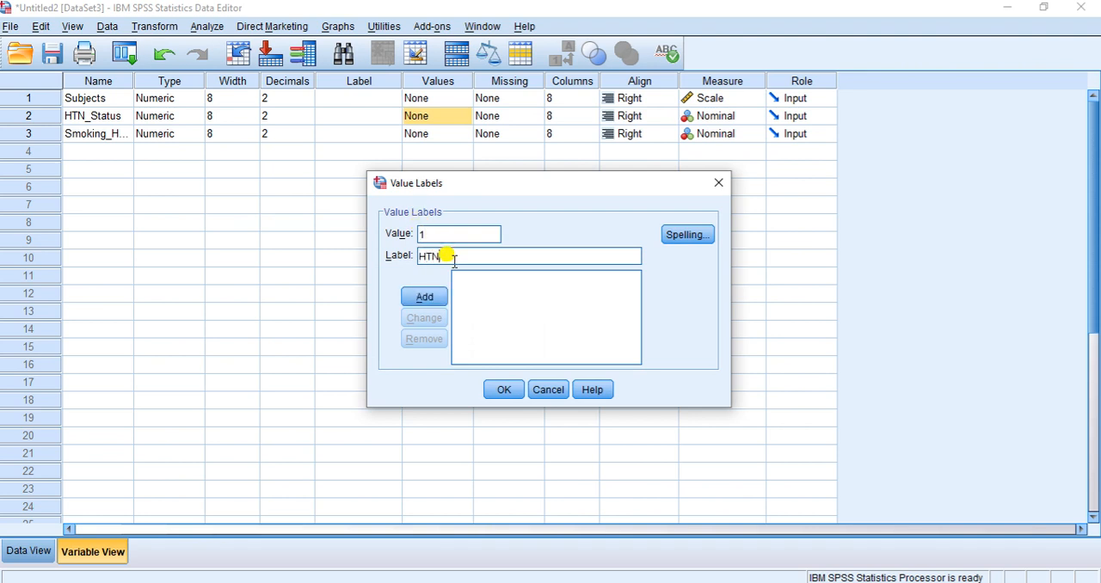
pyautogui.click(424, 296)
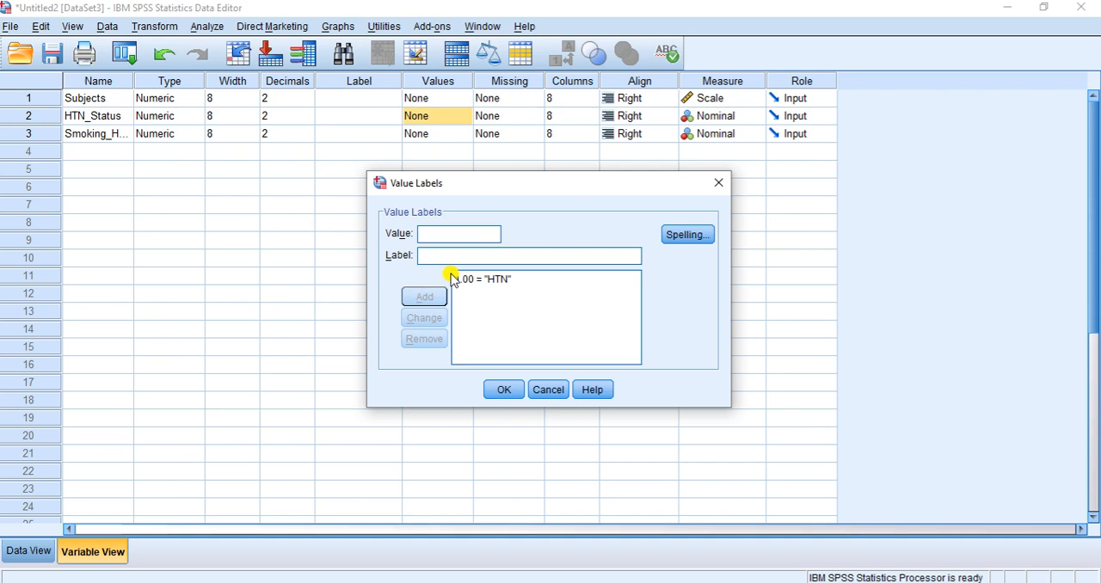
pyautogui.write('No HTN')
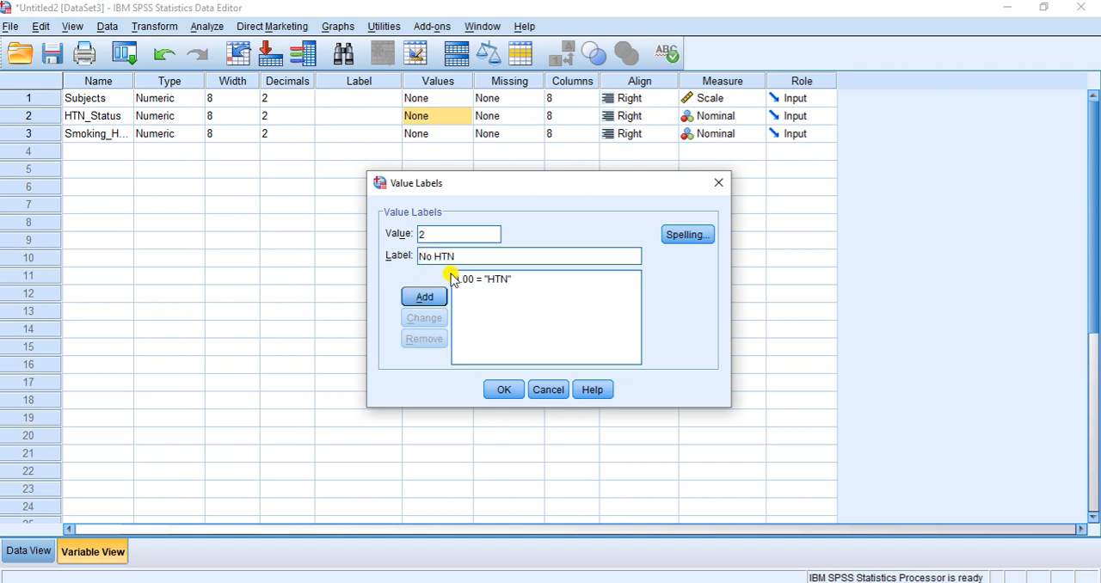
pyautogui.click(425, 296)
pyautogui.click(504, 389)
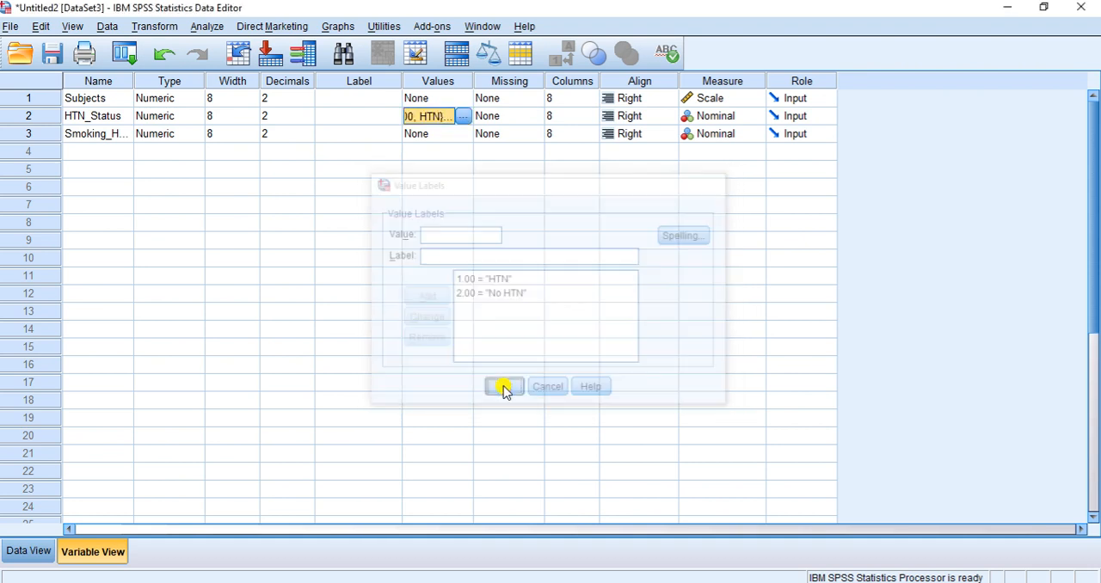
# Define the value labels of Smoking_Habit as 1 = Non Smoker, 2 = Moderate Smoker and 3 = Heavy Smoker
pyautogui.click(462, 135)
pyautogui.click(463, 133)
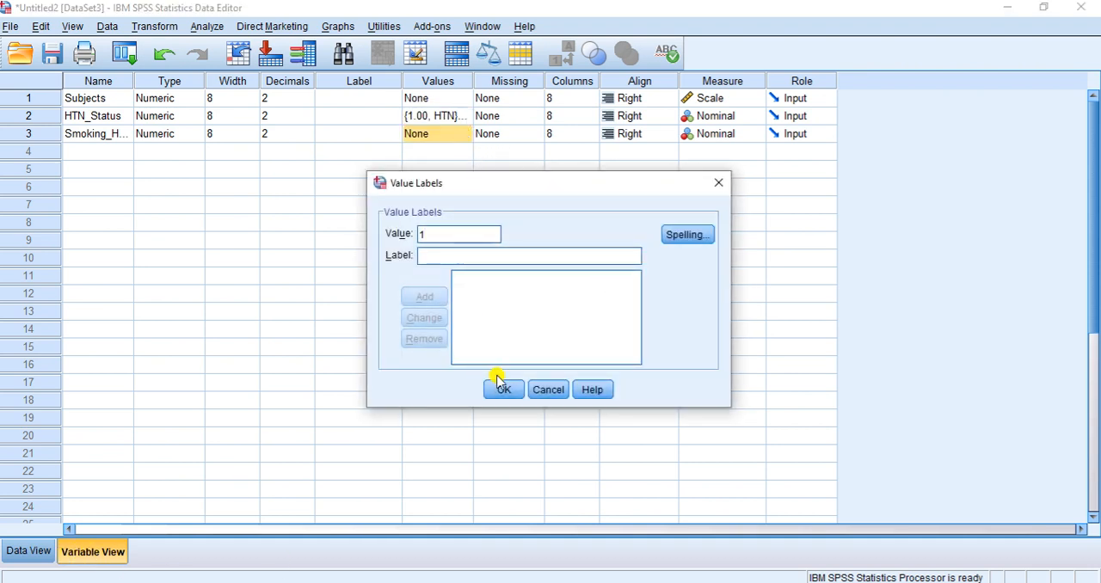
pyautogui.write('Non Smoker')
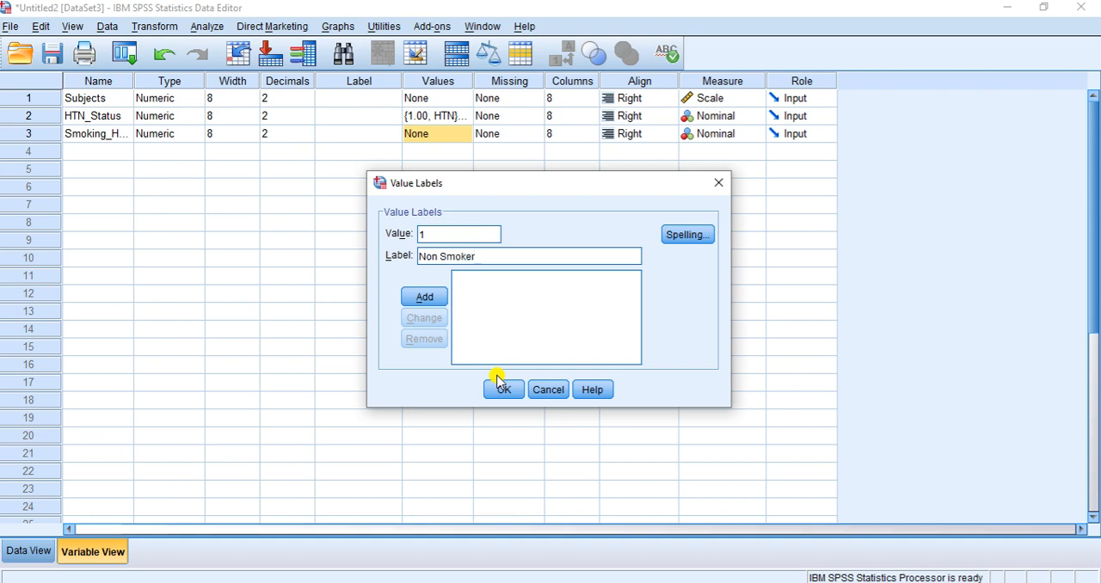
pyautogui.press('Return')
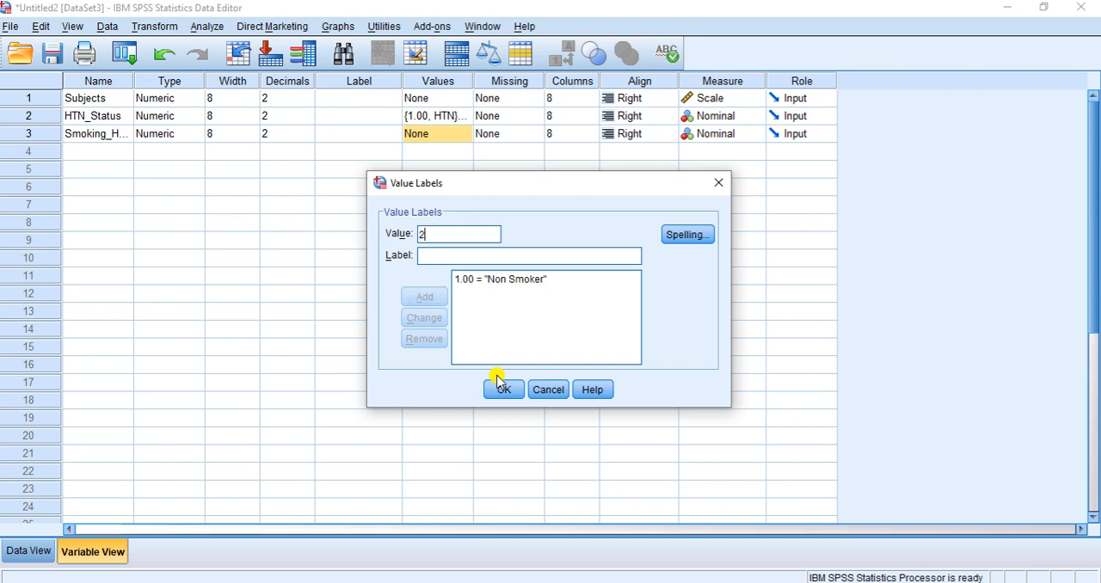
pyautogui.write('Moderate Smoker')
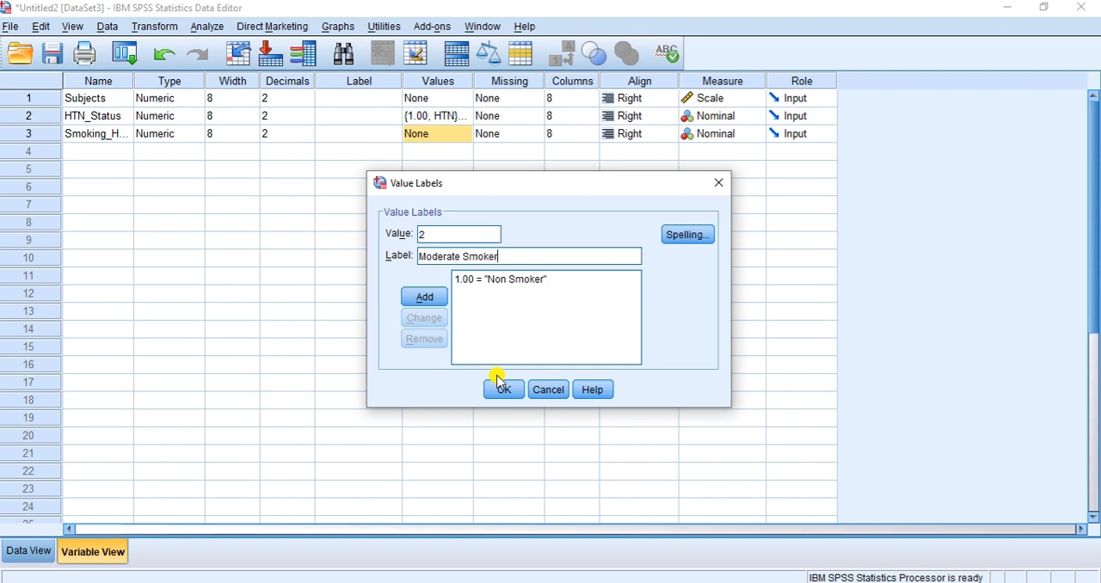
pyautogui.press('Return')
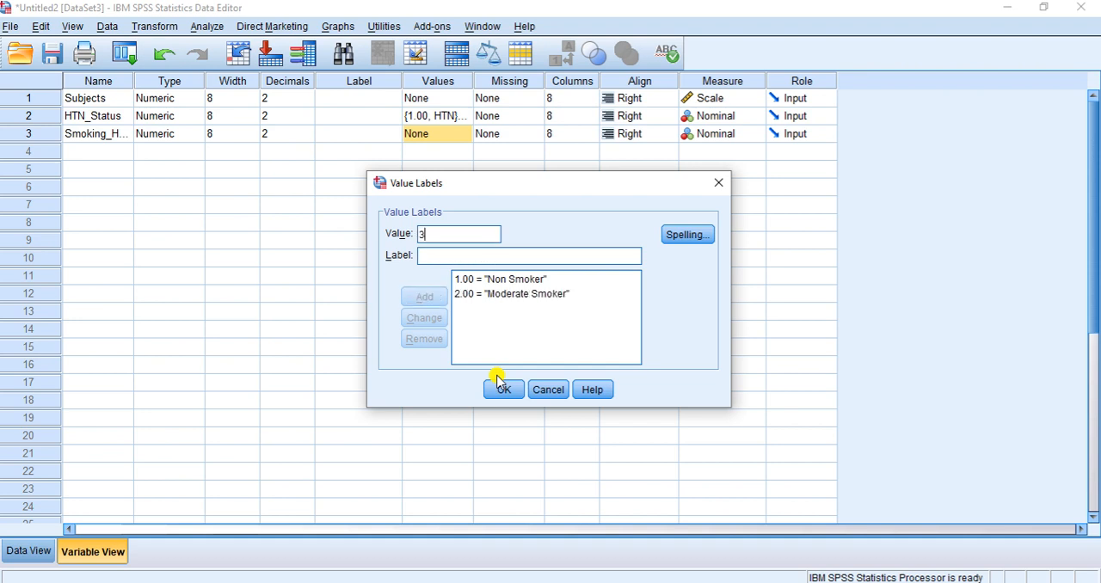
pyautogui.write('Heavy Smoker')
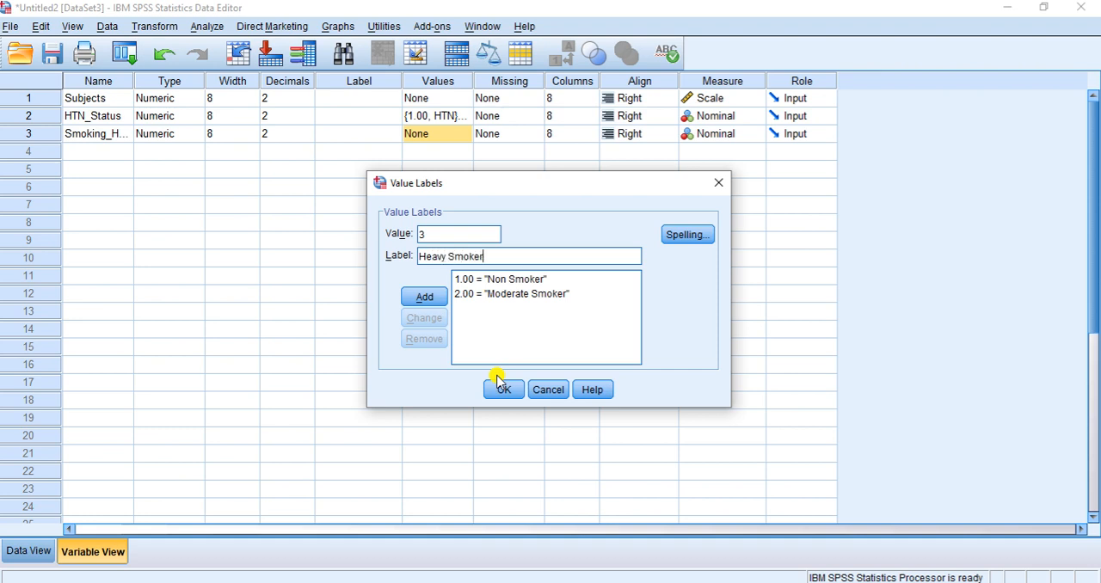
pyautogui.click(421, 297)
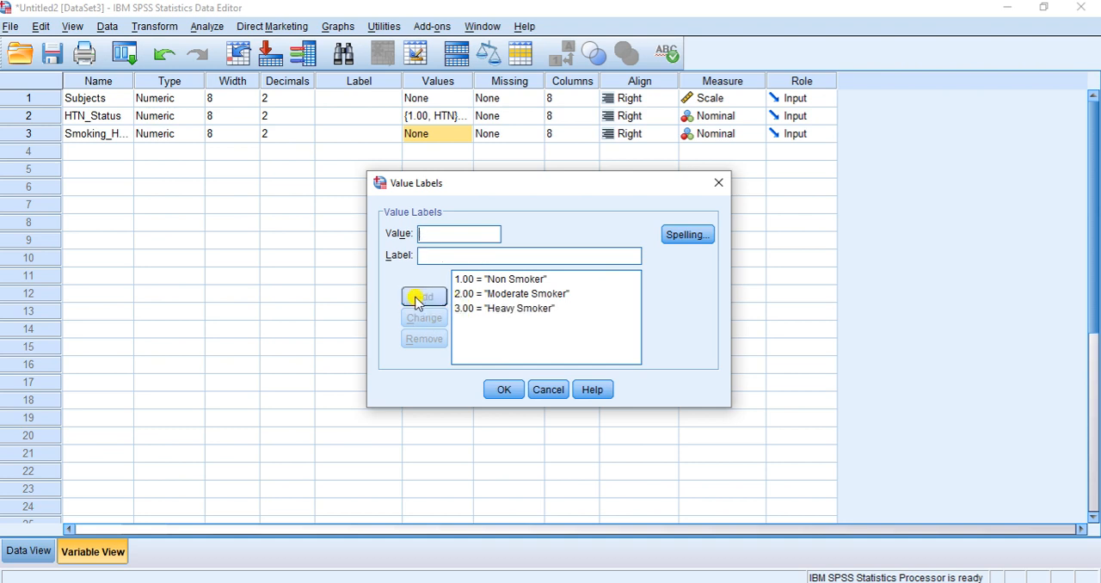
pyautogui.click(503, 390)
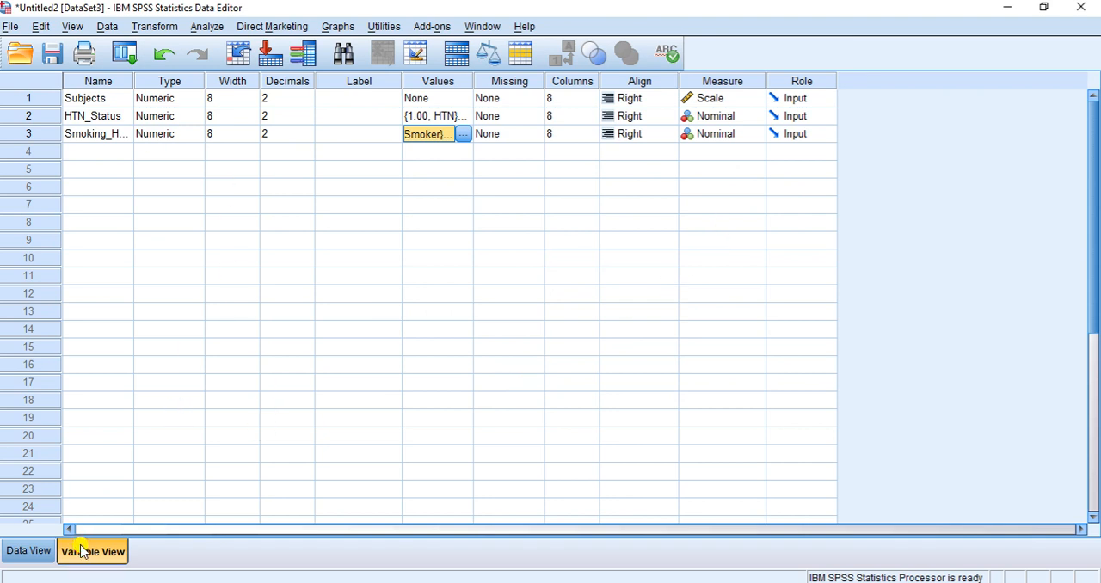
# Return to the data grid and widen the Smoking_Habit column until its full name fits on one line
pyautogui.click(25, 550)
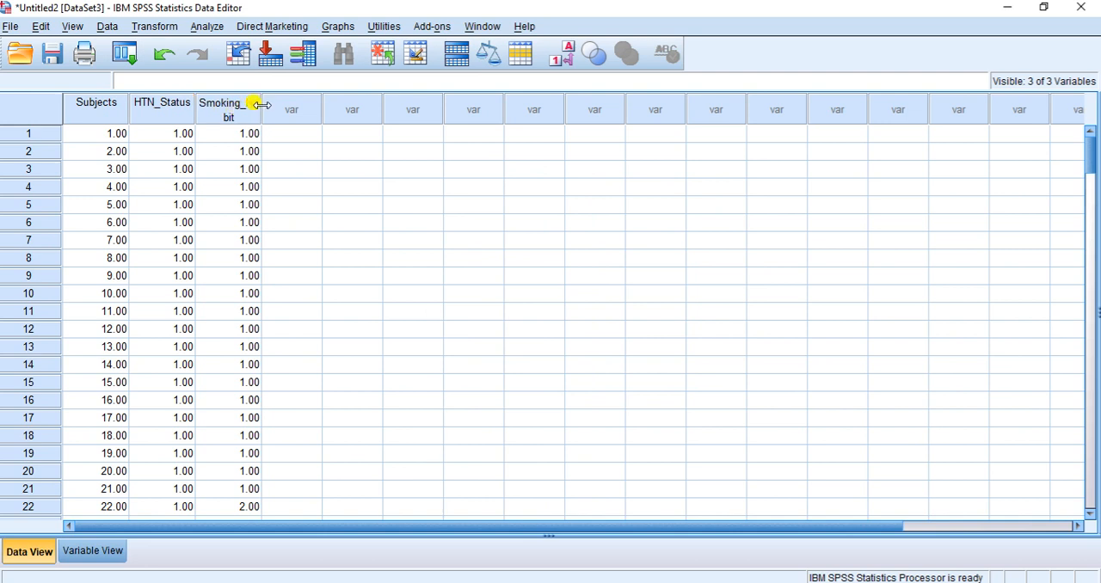
pyautogui.moveTo(260, 104); pyautogui.dragTo(310, 101)
pyautogui.scroll(-7, 250, 269)
pyautogui.scroll(-20, 249, 269)
pyautogui.scroll(20, 249, 269)
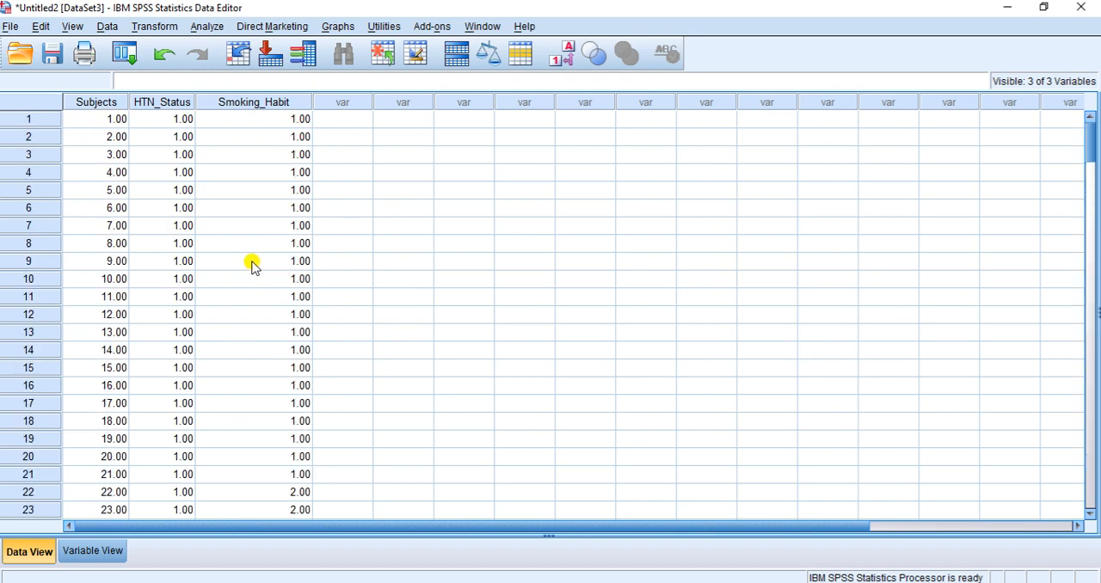
# Set up a Crosstabs analysis with HTN_Status as rows and Smoking_Habit as columns, checking the layout against the question table in Word
pyautogui.click(206, 27)
pyautogui.moveTo(289, 67)
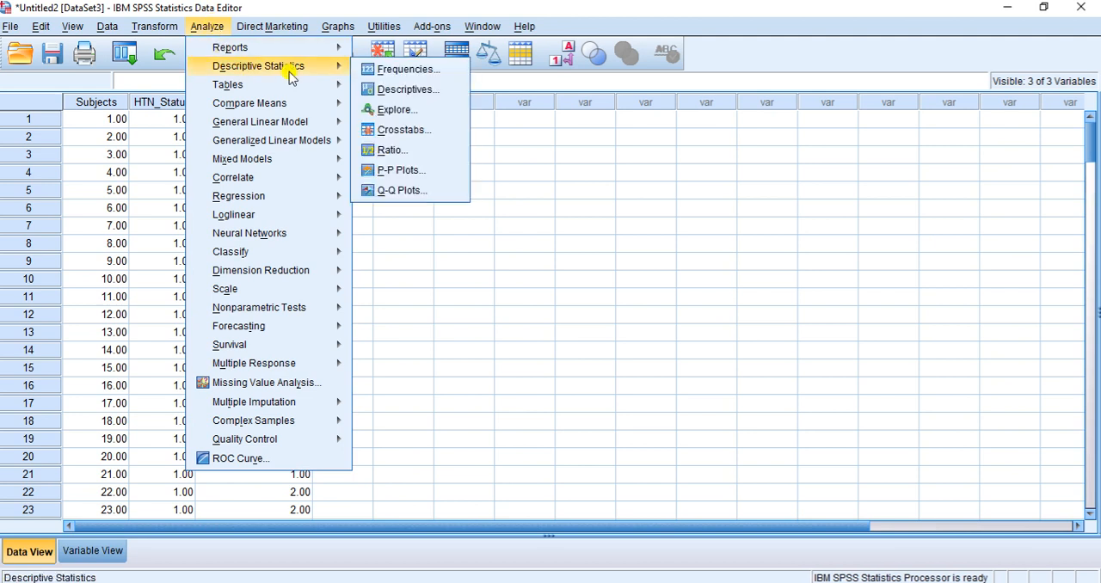
pyautogui.click(404, 129)
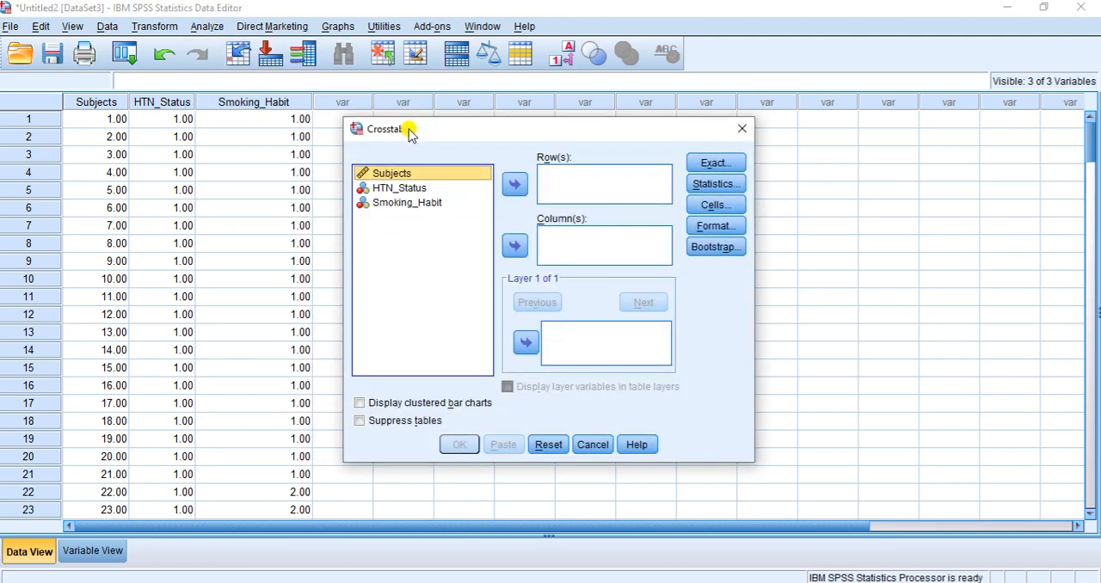
pyautogui.click(398, 190)
pyautogui.click(514, 185)
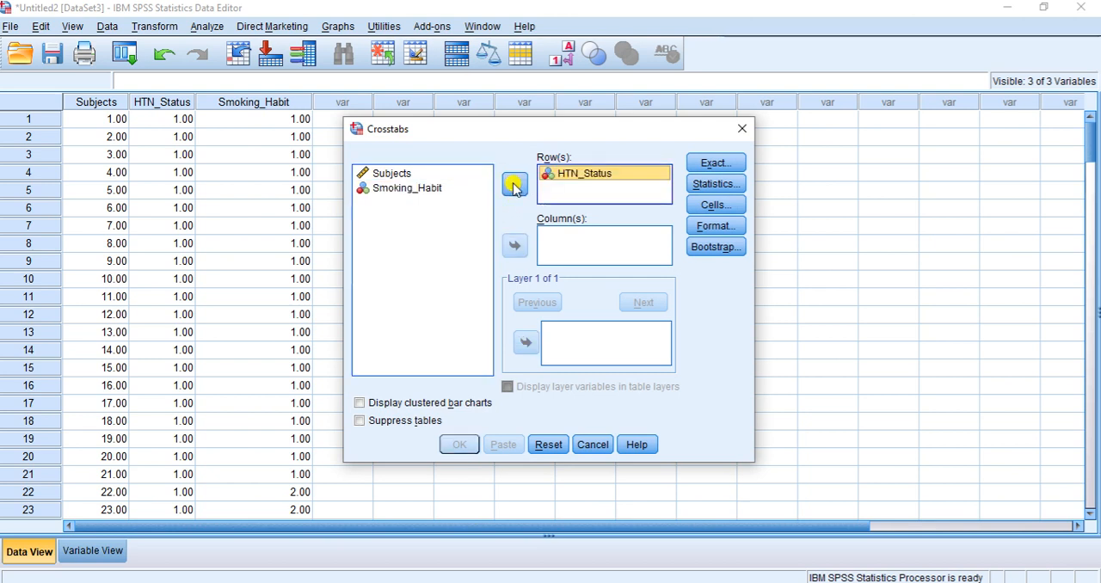
pyautogui.click(416, 188)
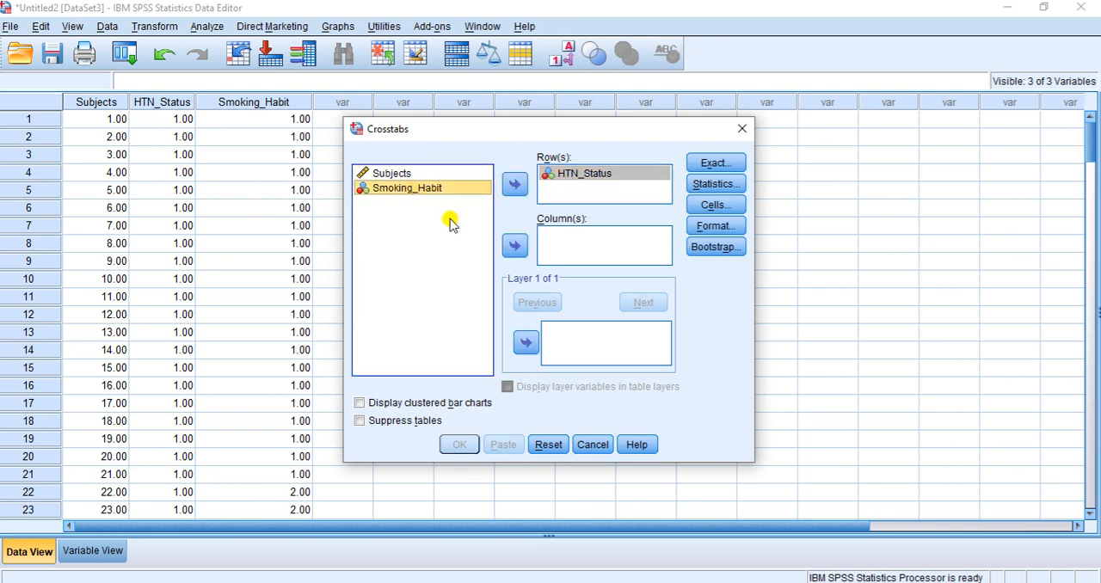
pyautogui.click(514, 246)
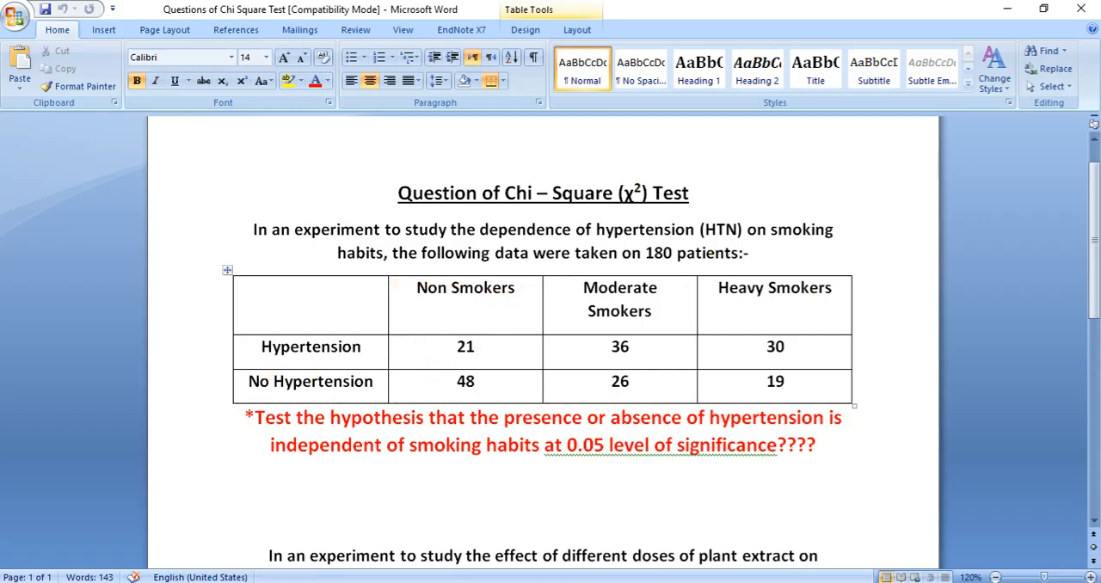
pyautogui.moveTo(593, 582)
pyautogui.click(704, 555)
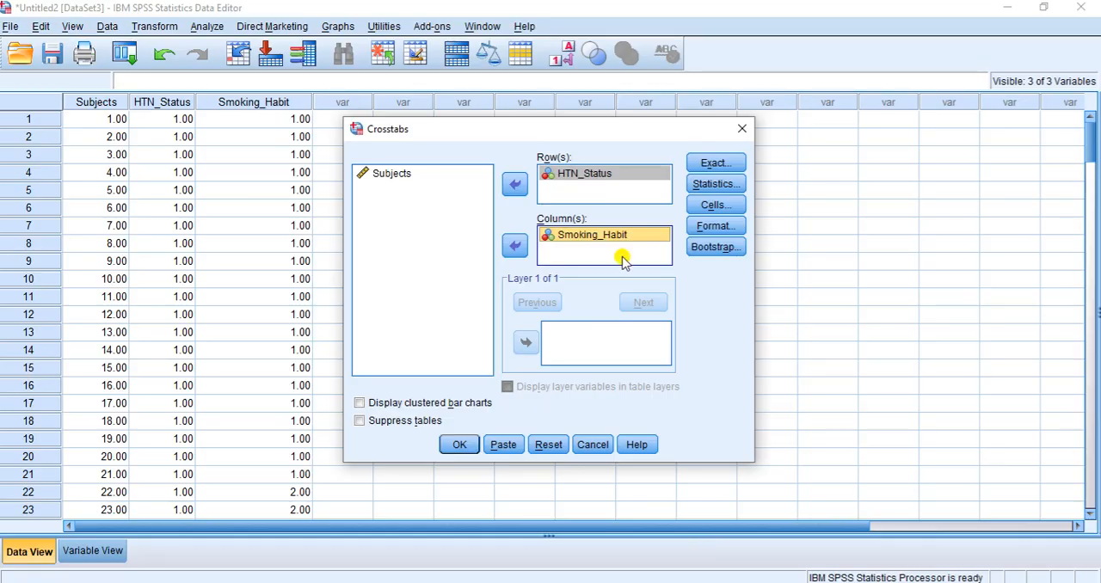
# Include the Chi-square test in the crosstab statistics and accept the selection
pyautogui.click(716, 183)
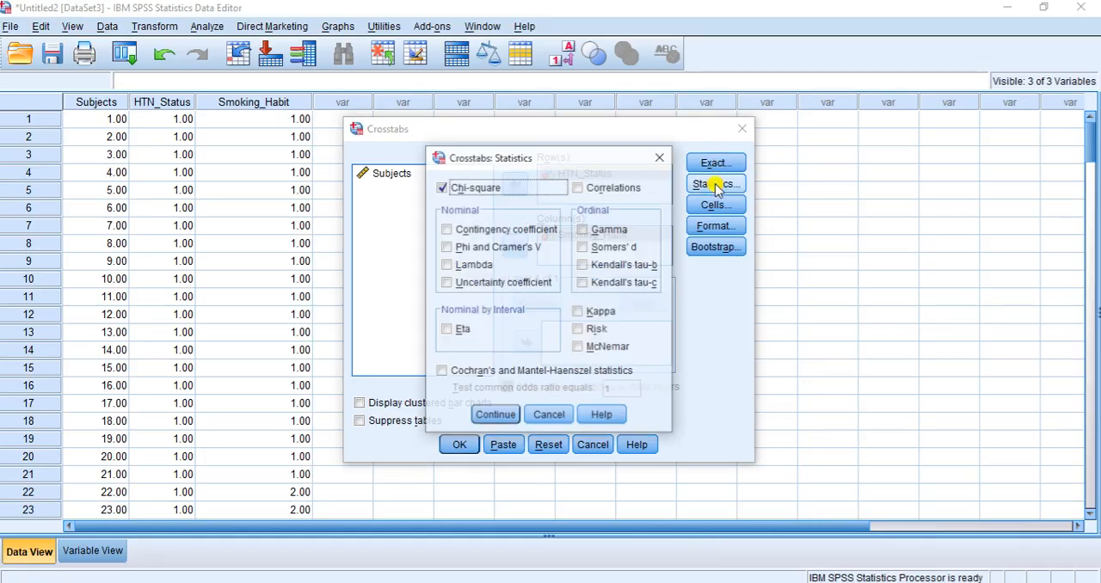
pyautogui.click(442, 187)
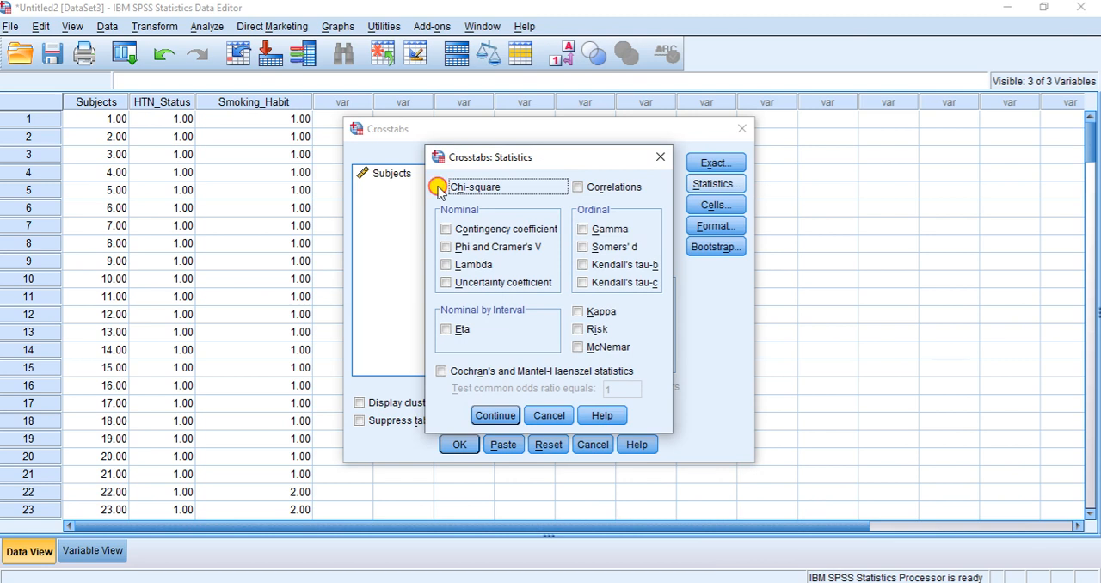
pyautogui.click(495, 415)
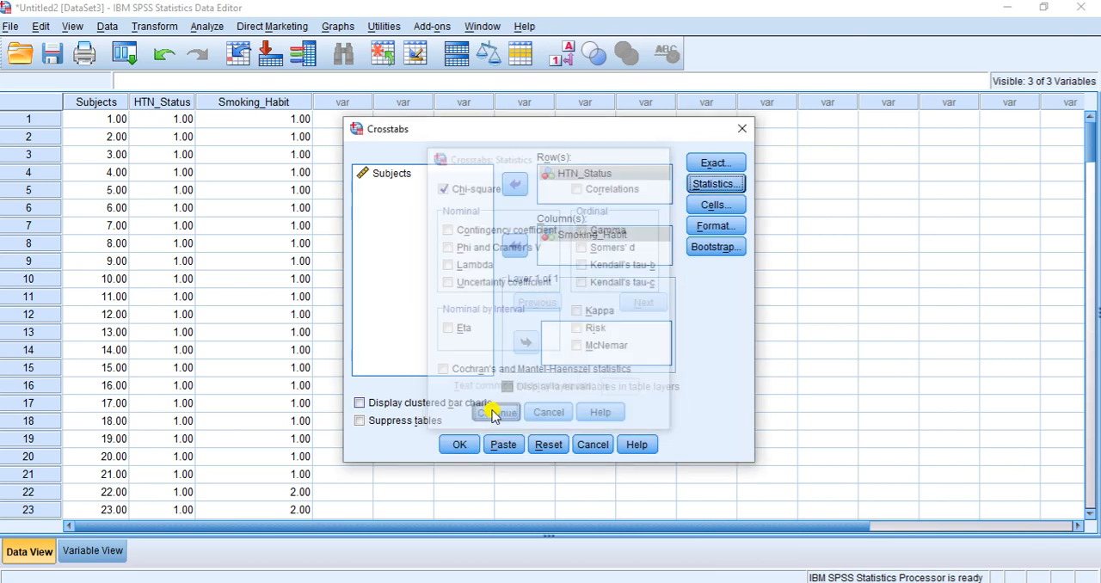
# Run the Crosstabs analysis and review the HTN_Status by Smoking_Habit crosstabulation and the Chi-Square Tests table in the output
pyautogui.click(459, 443)
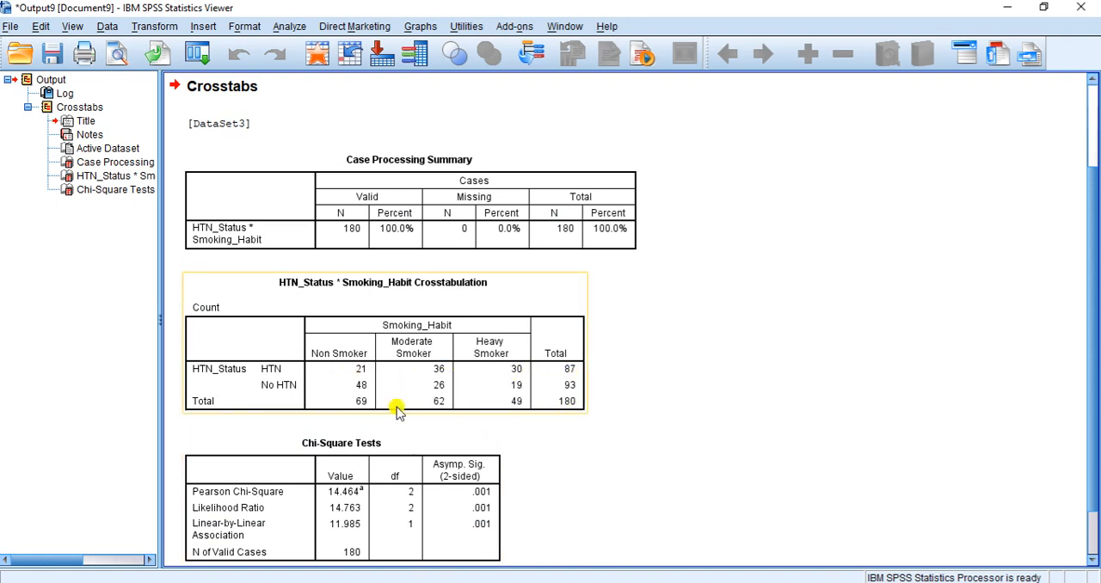
pyautogui.scroll(-2, 511, 391)
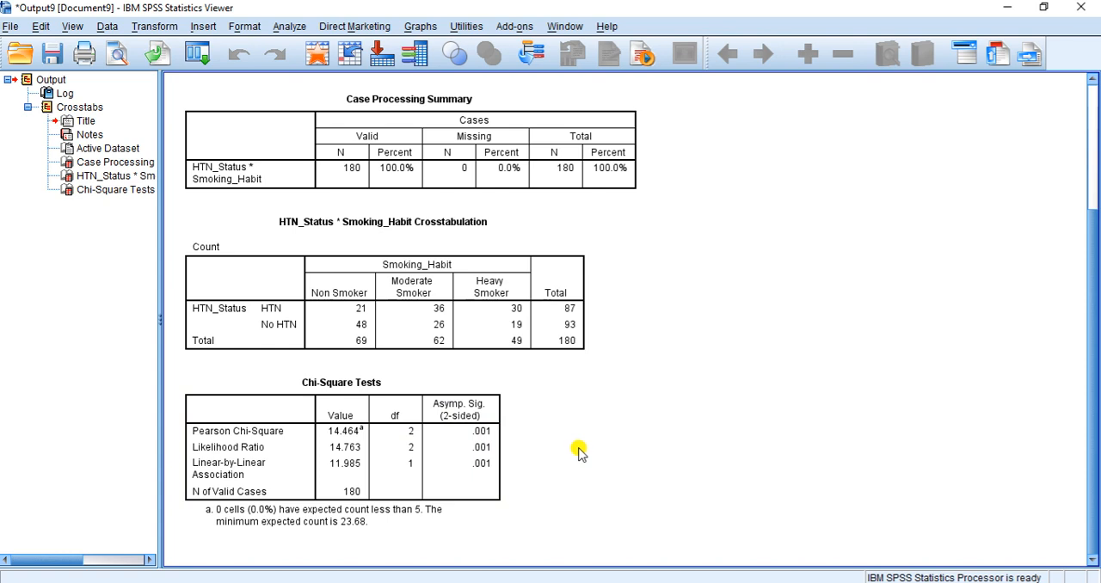
pyautogui.click(365, 311)
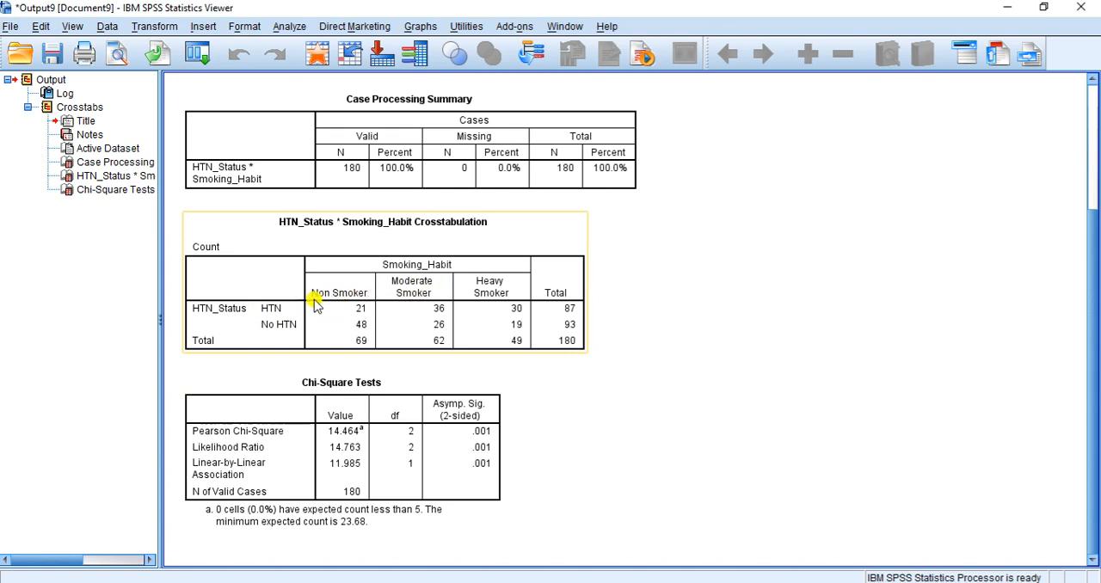
# Switch to the chi-square questions document in Word and examine the second question on plant extract doses and anxiety severity
pyautogui.click(537, 582)
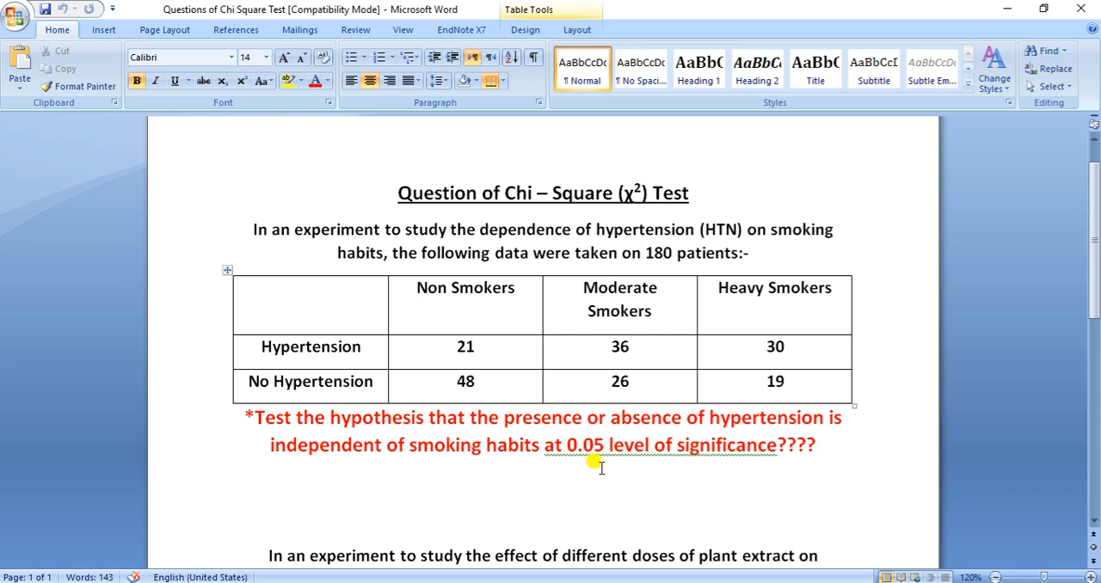
pyautogui.scroll(-5, 514, 327)
pyautogui.scroll(-2, 510, 325)
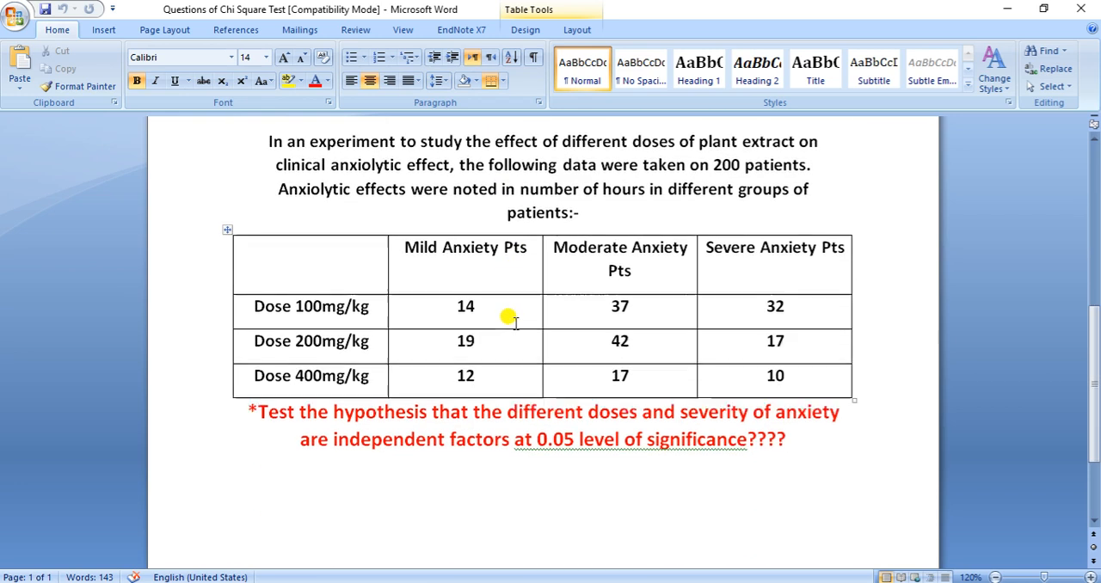
pyautogui.scroll(2, 510, 325)
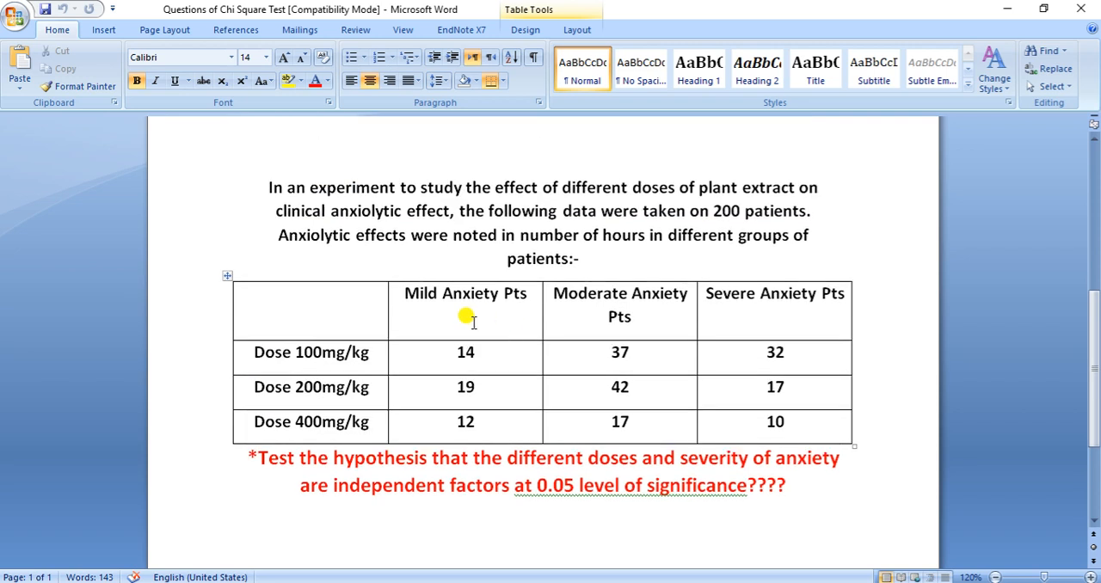
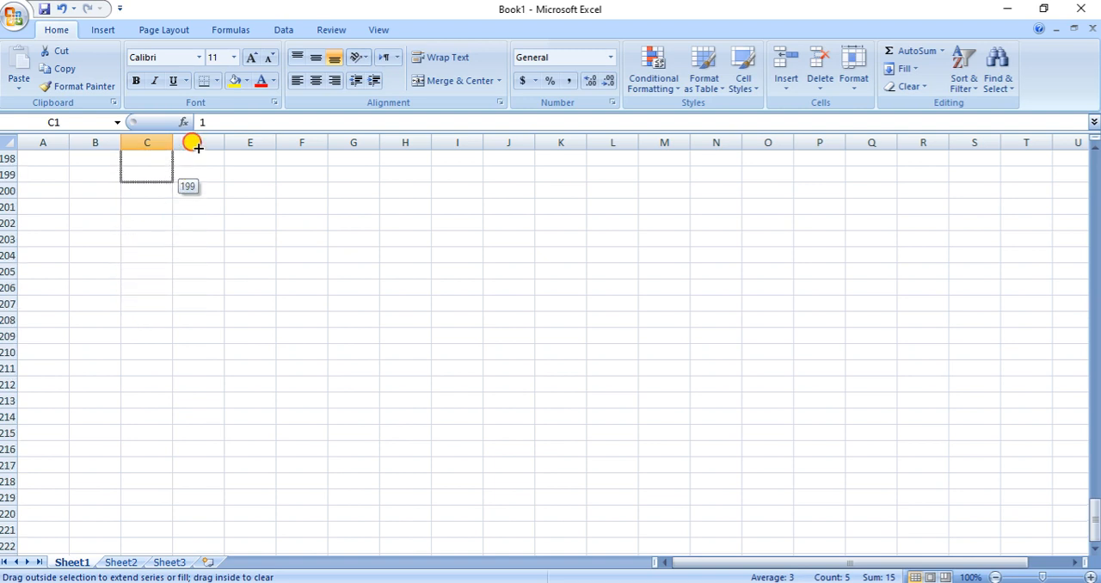
# Check the 100mg/kg dose count for mild anxiety in Word and enter code 1 in cells D1 to D14 in Excel
pyautogui.scroll(20, 274, 282)
pyautogui.scroll(4, 289, 260)
pyautogui.click(290, 266)
pyautogui.click(197, 155)
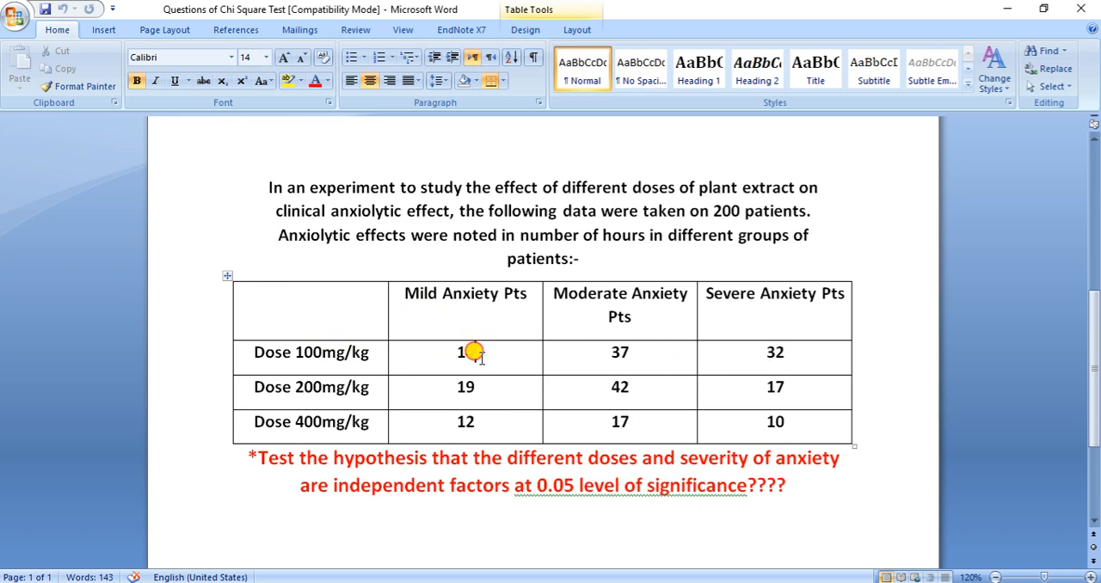
pyautogui.click(508, 582)
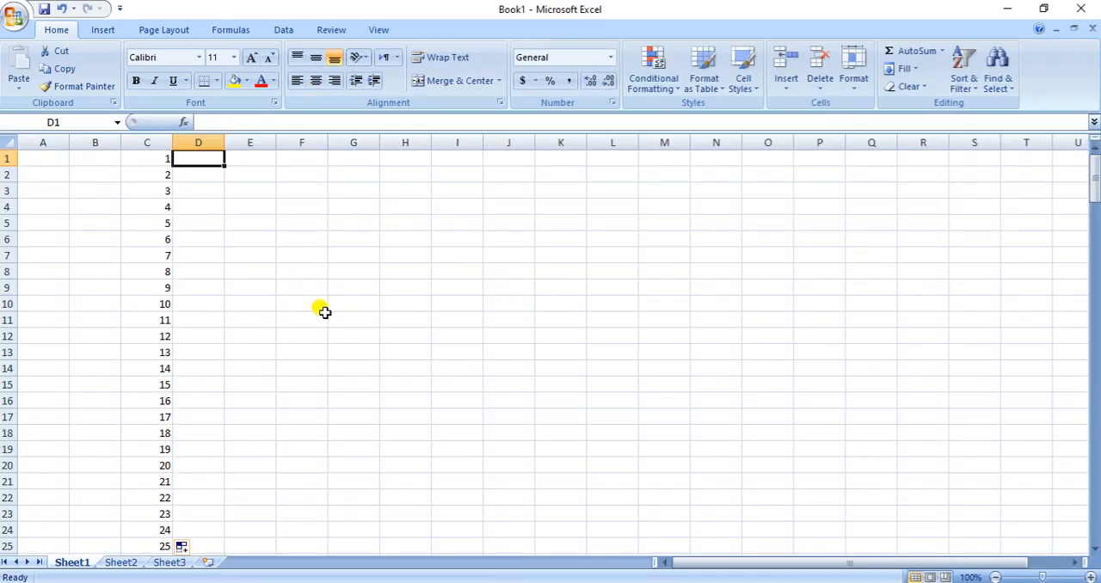
pyautogui.write('1')
pyautogui.press('Return')
pyautogui.write('1')
pyautogui.press('Return')
pyautogui.write('1')
pyautogui.press('Return')
pyautogui.write('1 1 1 1 1 ')
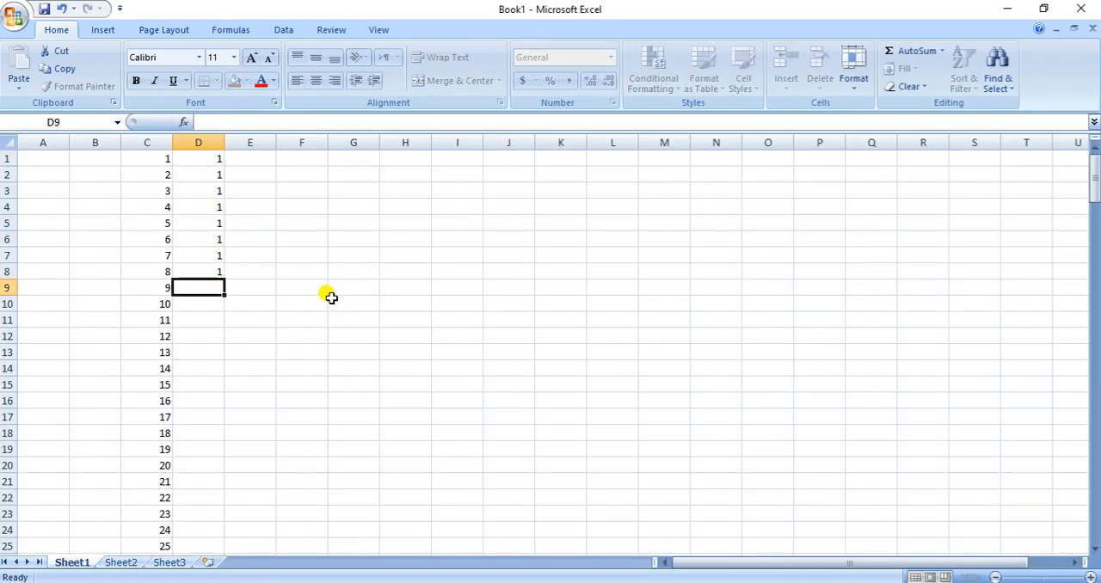
pyautogui.write('1 1 1 1 1 1')
pyautogui.press('Return')
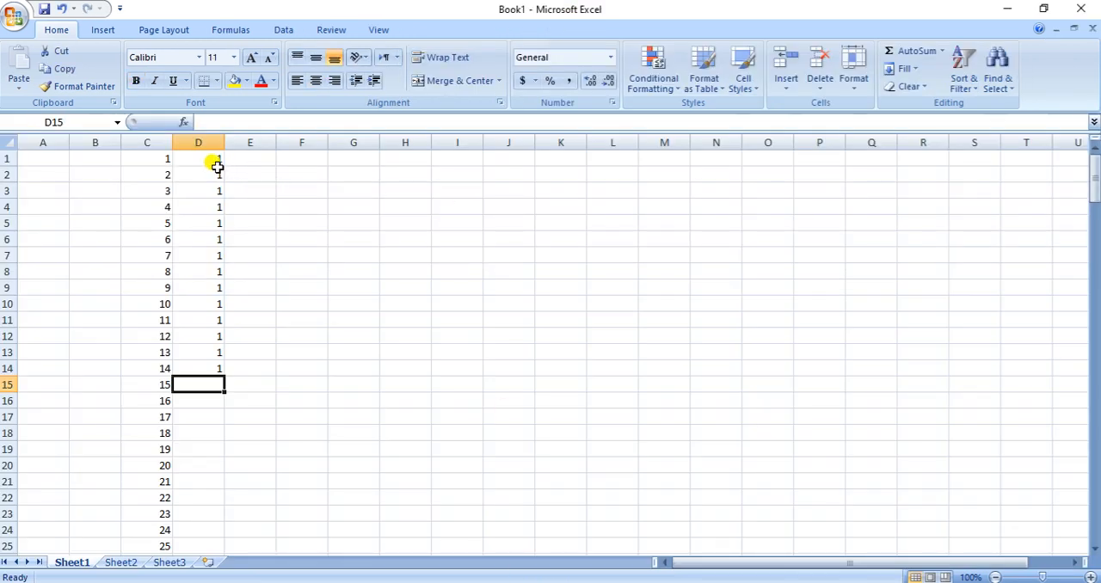
# Copy the ones in D1:D14 to G1 and extend them down to G37 as a helper block
pyautogui.moveTo(212, 156); pyautogui.dragTo(215, 364)
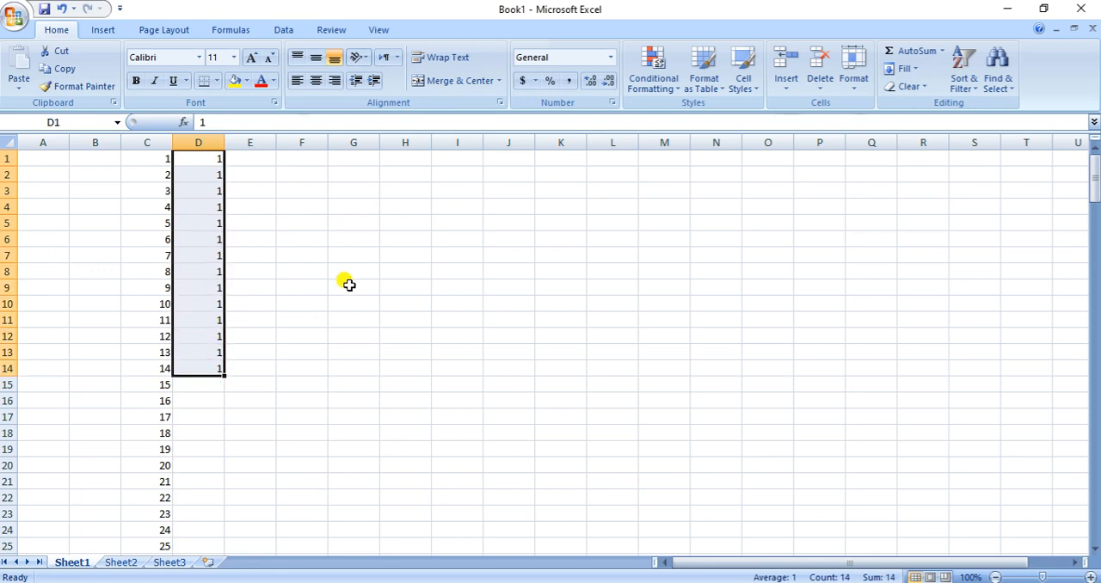
pyautogui.hotkey('ctrl', 'c')
pyautogui.click(364, 157)
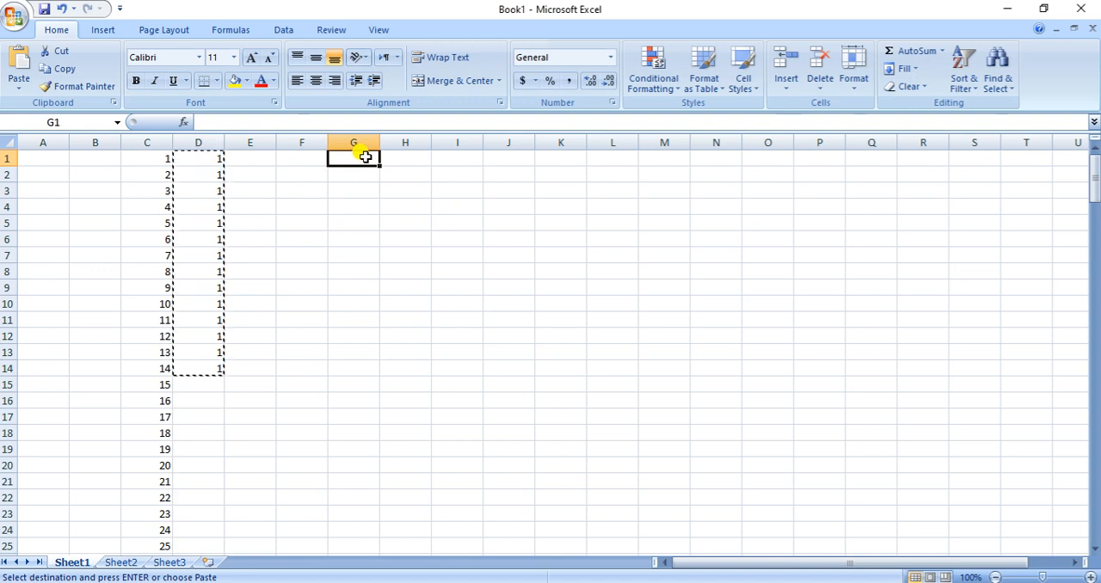
pyautogui.hotkey('ctrl', 'v')
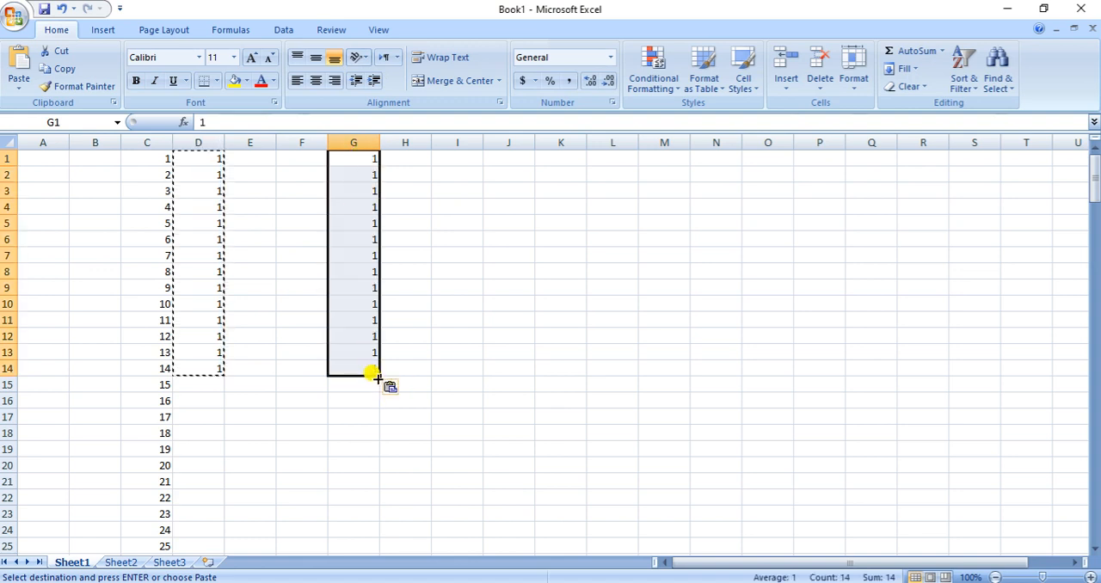
pyautogui.moveTo(374, 376); pyautogui.dragTo(370, 499)
pyautogui.click(499, 461)
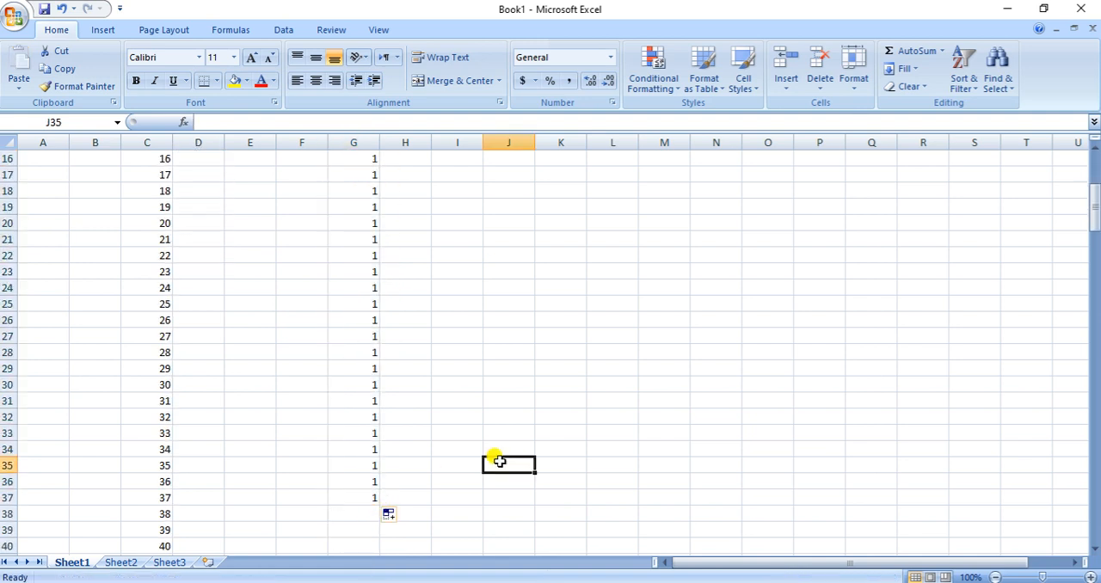
pyautogui.doubleClick(337, 494)
pyautogui.click(554, 463)
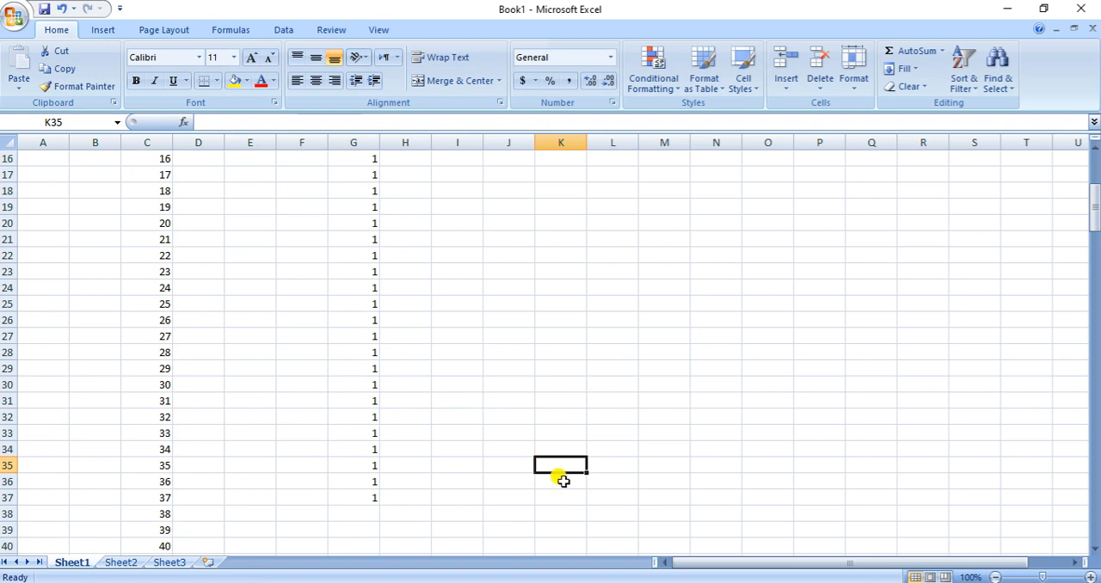
# Recheck the question table in Word, then copy G1:G37 in Excel into column D starting at D15
pyautogui.hotkey('alt', 'Tab')
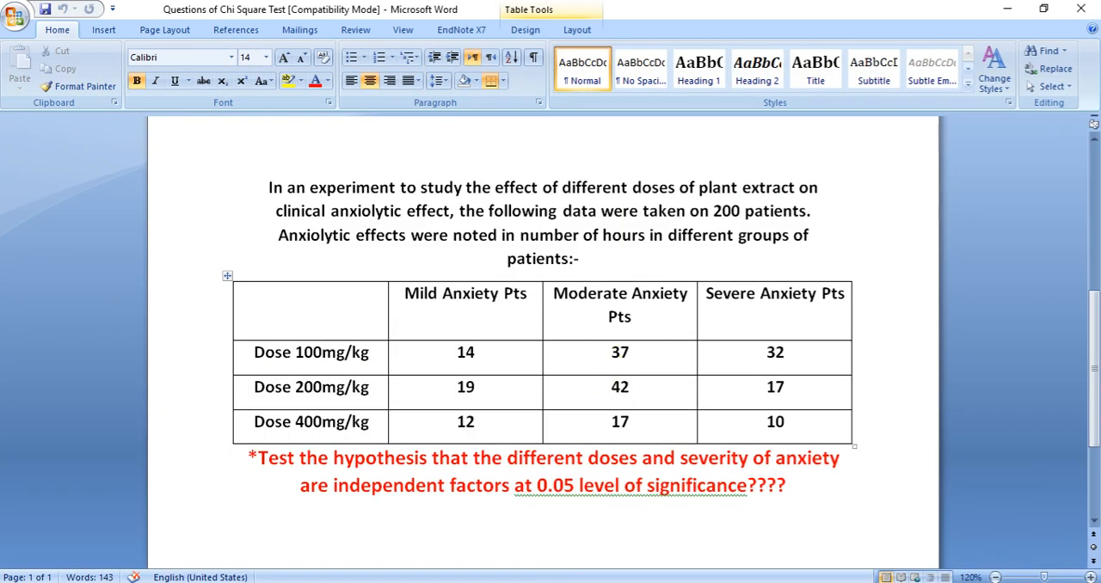
pyautogui.hotkey('alt', 'Tab')
pyautogui.scroll(5, 400, 271)
pyautogui.moveTo(361, 159); pyautogui.dragTo(346, 527)
pyautogui.hotkey('ctrl', 'c')
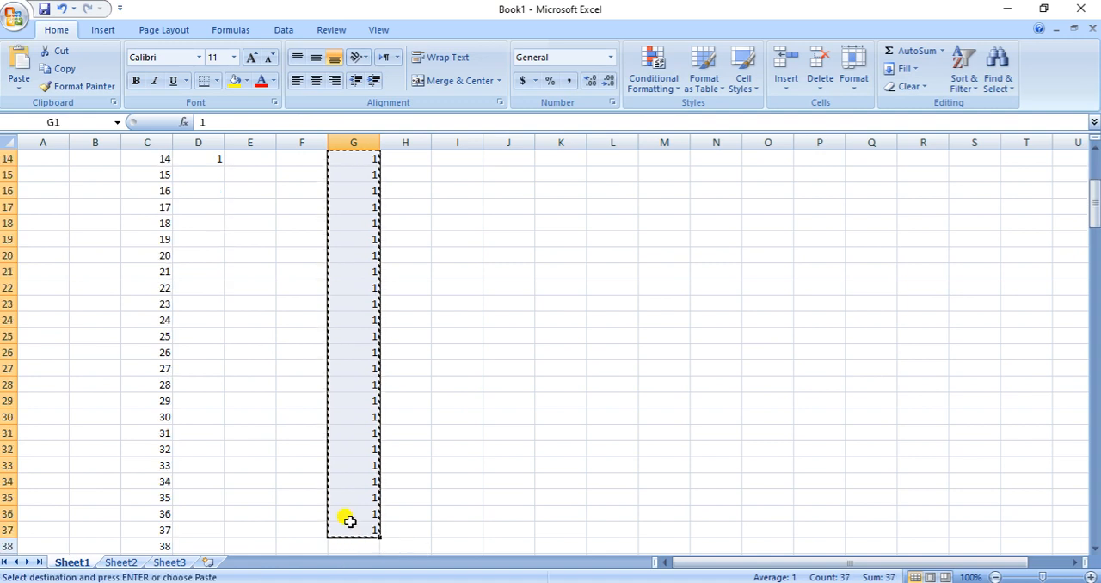
pyautogui.click(190, 178)
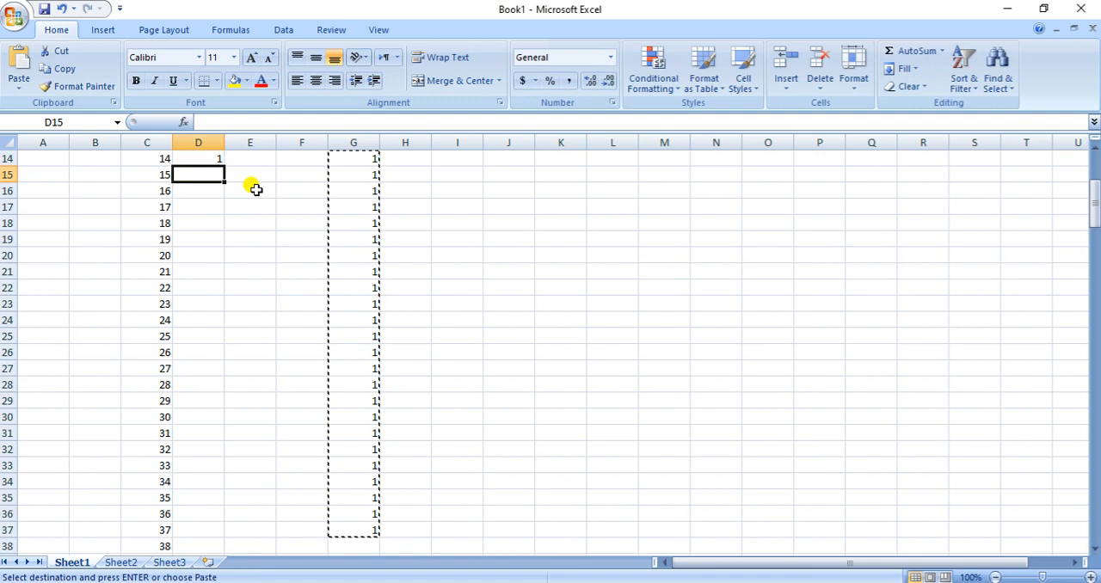
pyautogui.hotkey('ctrl', 'v')
pyautogui.press('Escape')
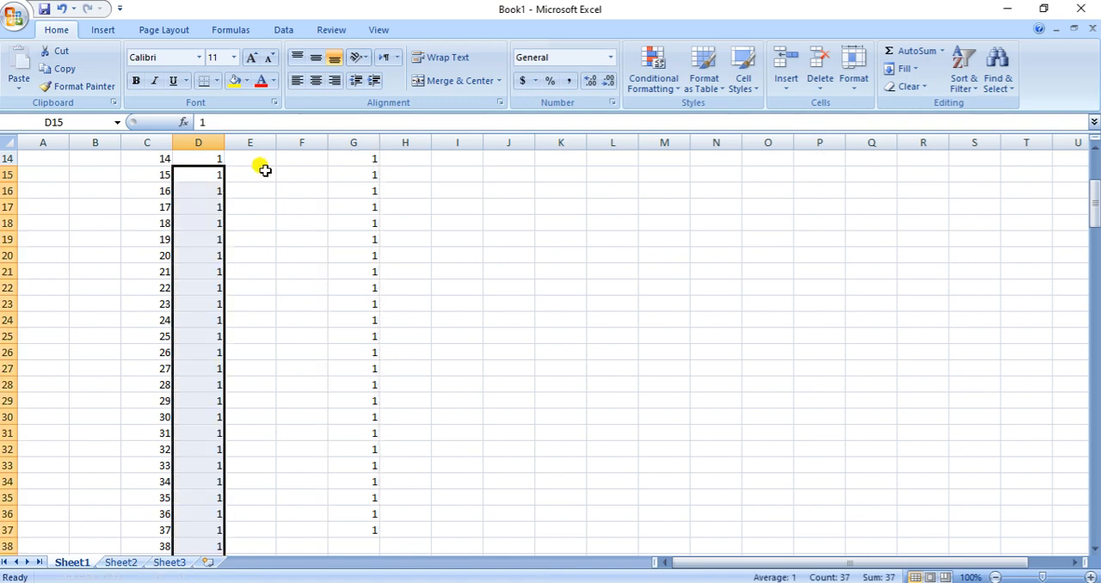
# Clear G33:G37 to shorten the helper block of ones to 32 cells
pyautogui.scroll(4, 471, 285)
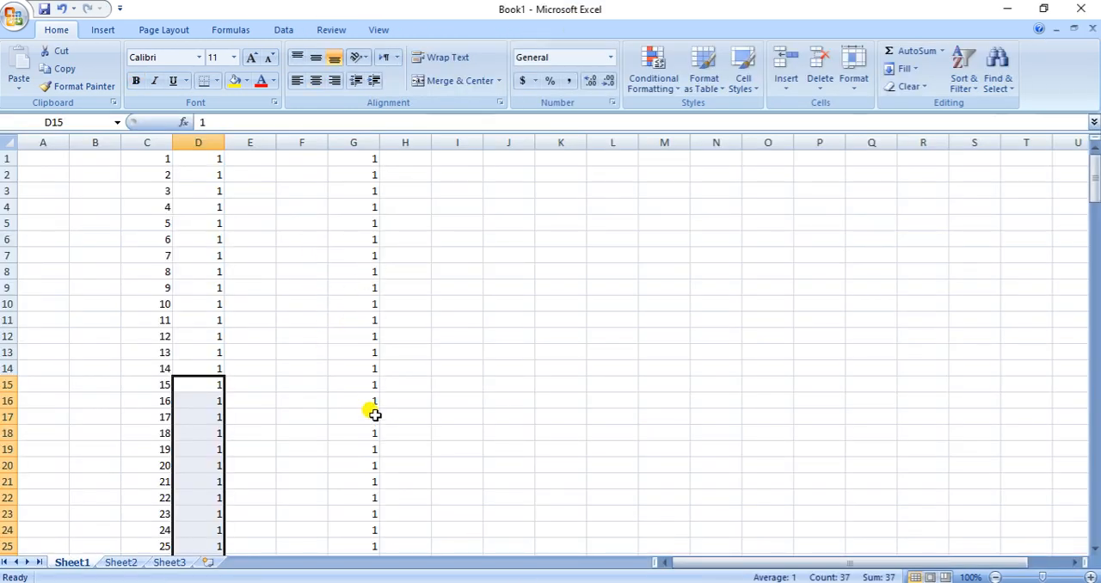
pyautogui.scroll(-9, 374, 412)
pyautogui.moveTo(364, 244); pyautogui.dragTo(368, 288)
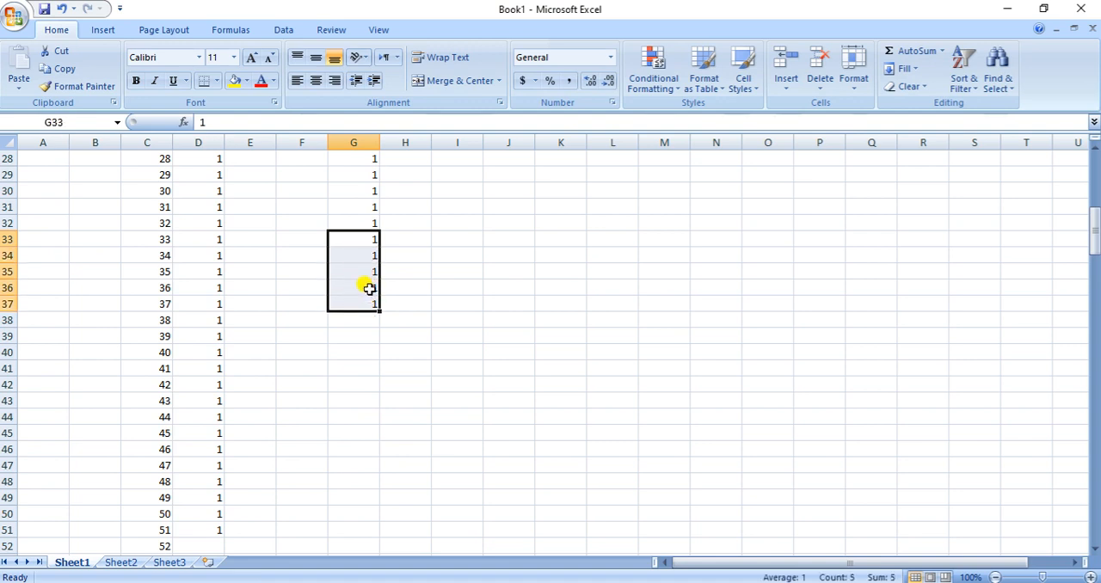
pyautogui.press('Delete')
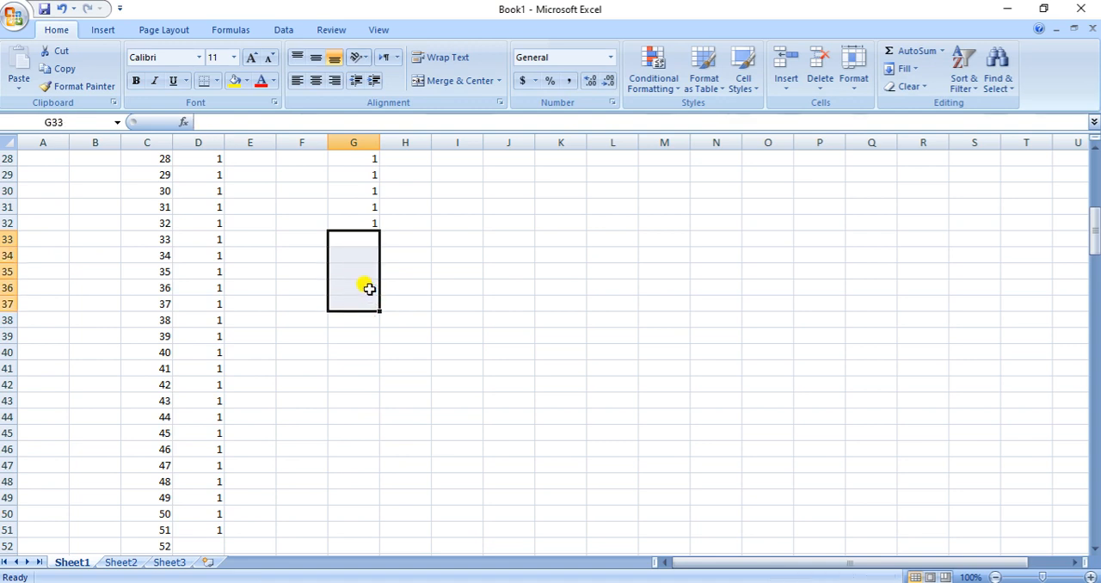
pyautogui.click(356, 221)
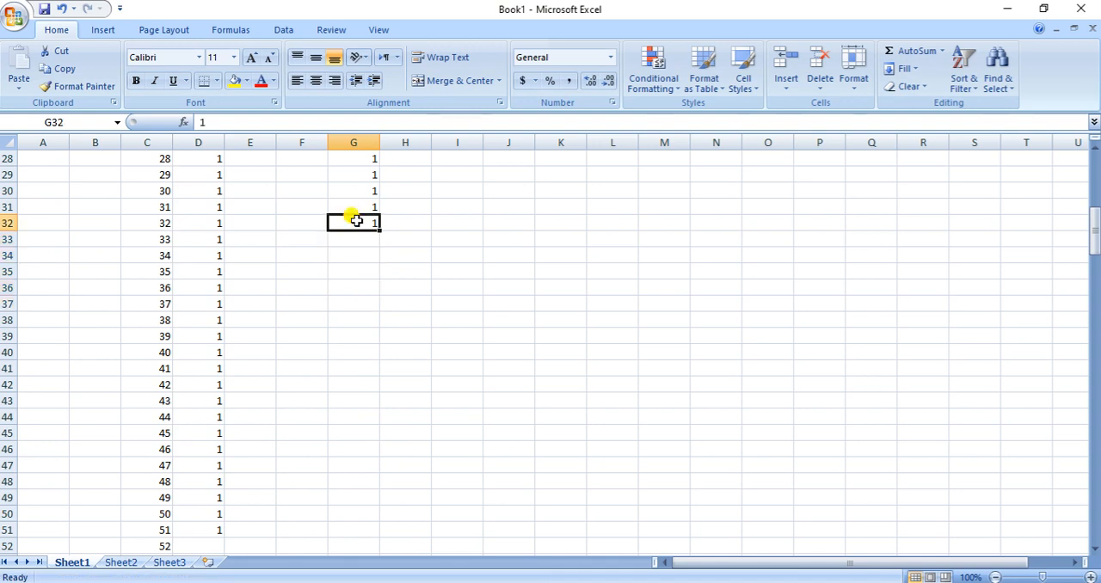
# Move the ones in G1:G32 to D52:D83 and check where column D's codes end
pyautogui.scroll(9, 356, 219)
pyautogui.moveTo(361, 154); pyautogui.dragTo(361, 530)
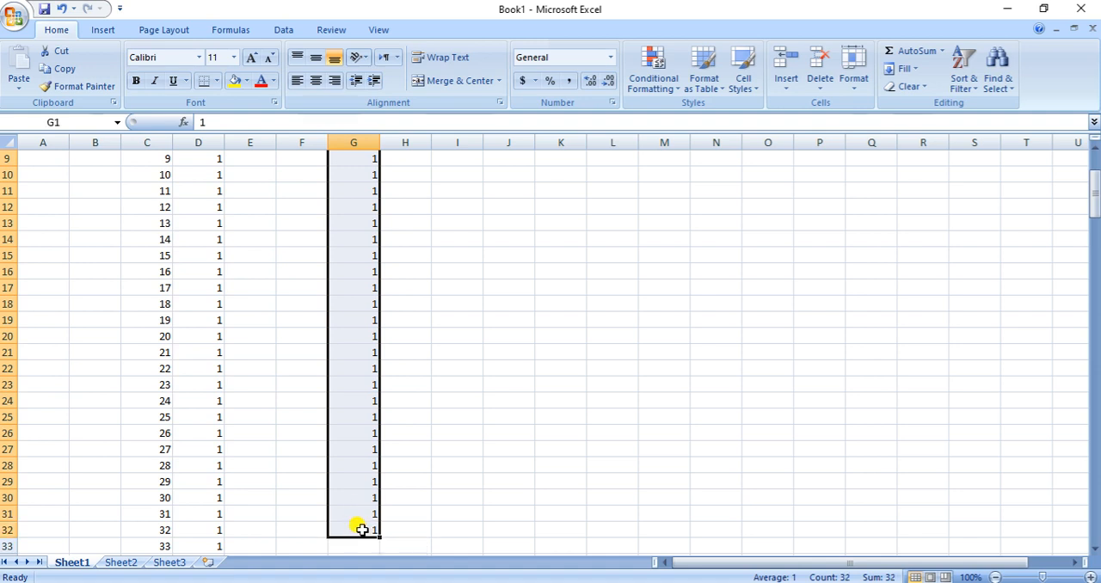
pyautogui.hotkey('ctrl', 'c')
pyautogui.scroll(-10, 273, 480)
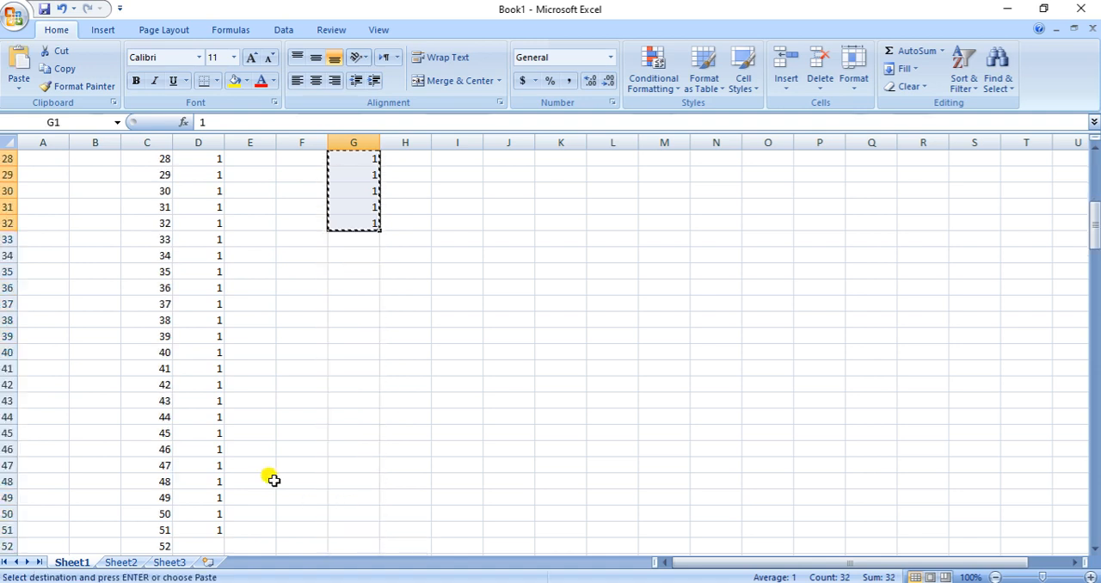
pyautogui.click(205, 494)
pyautogui.press('Return')
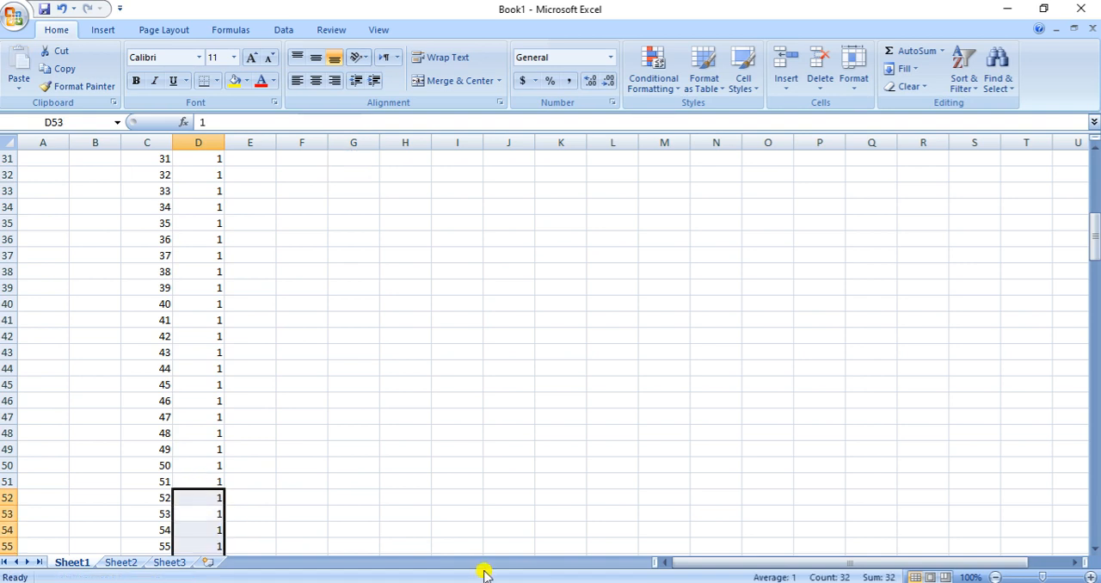
pyautogui.click(411, 304)
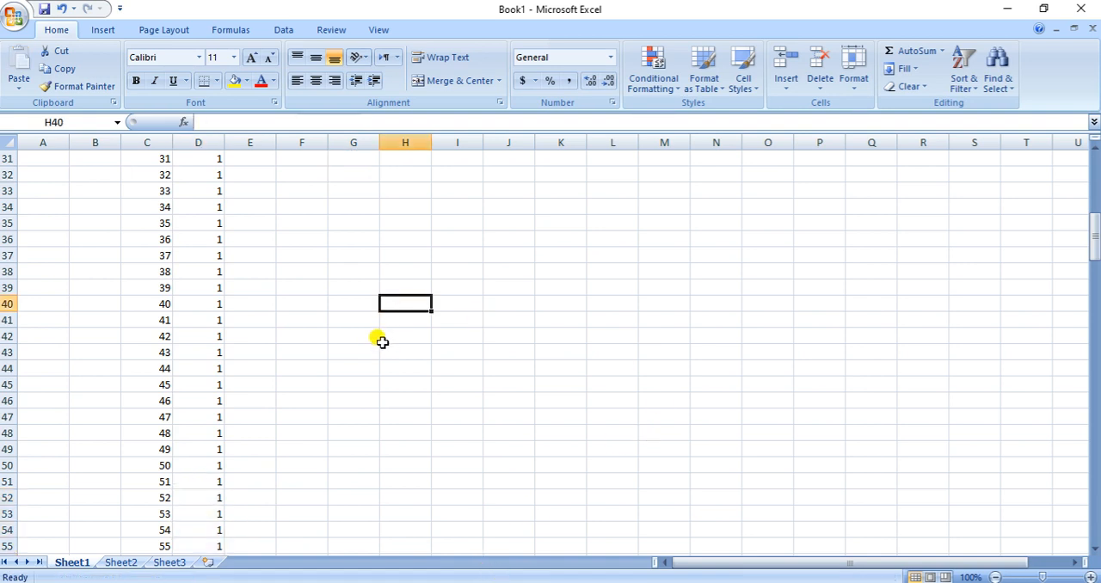
pyautogui.scroll(-9, 356, 341)
pyautogui.scroll(-7, 262, 402)
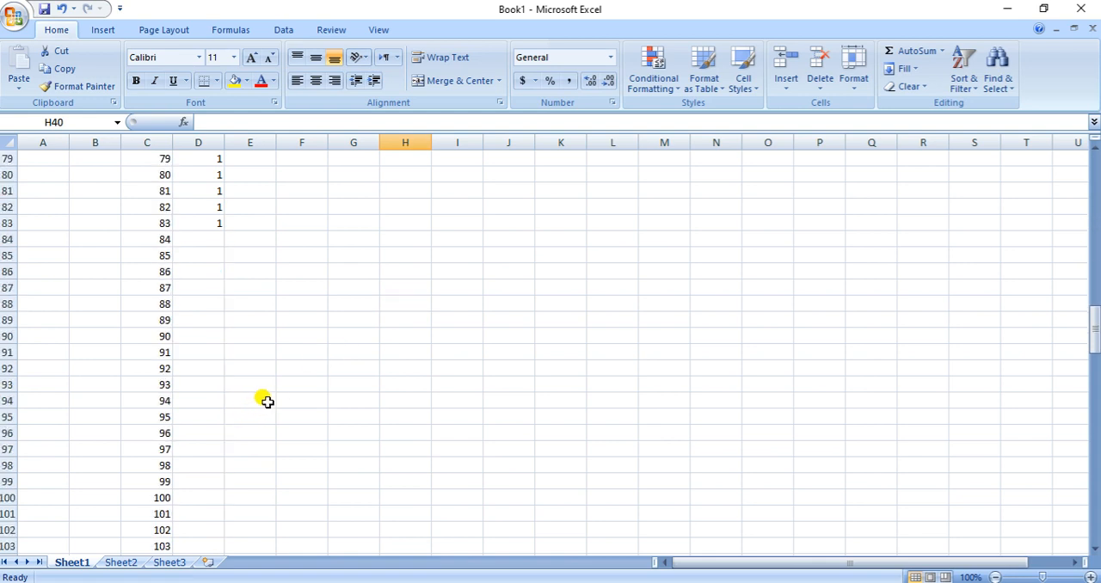
pyautogui.click(204, 240)
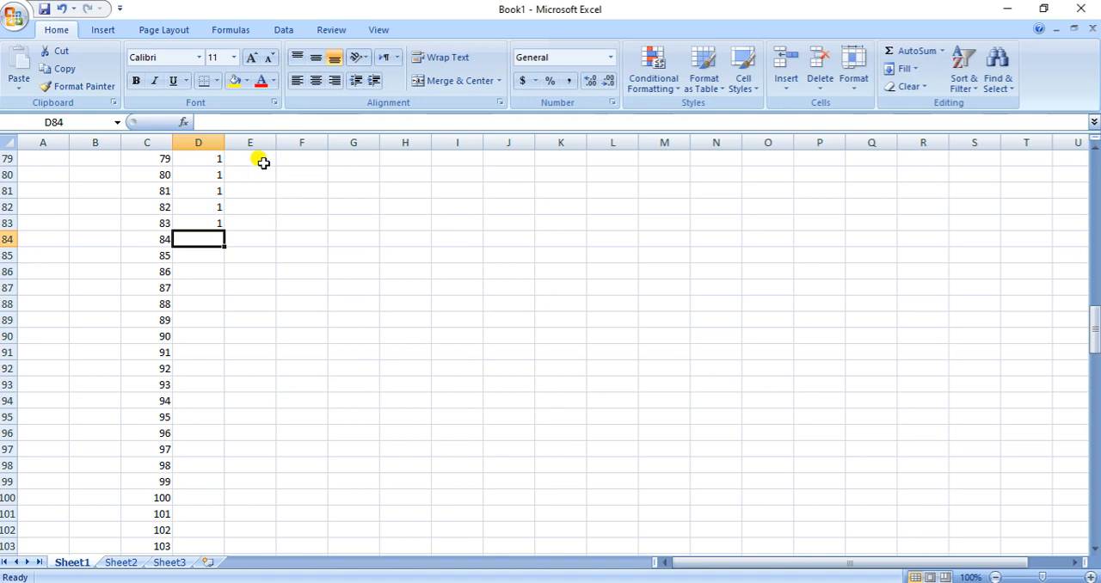
# Enter code 1 in cells E1 to E6 as the start of the mild anxiety group
pyautogui.scroll(20, 275, 241)
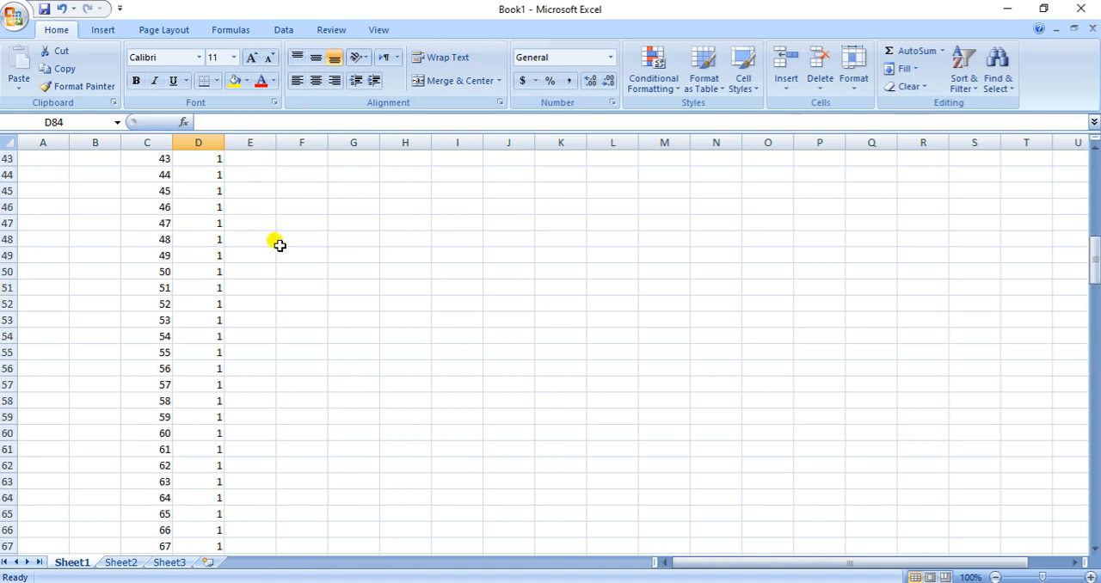
pyautogui.scroll(1, 282, 247)
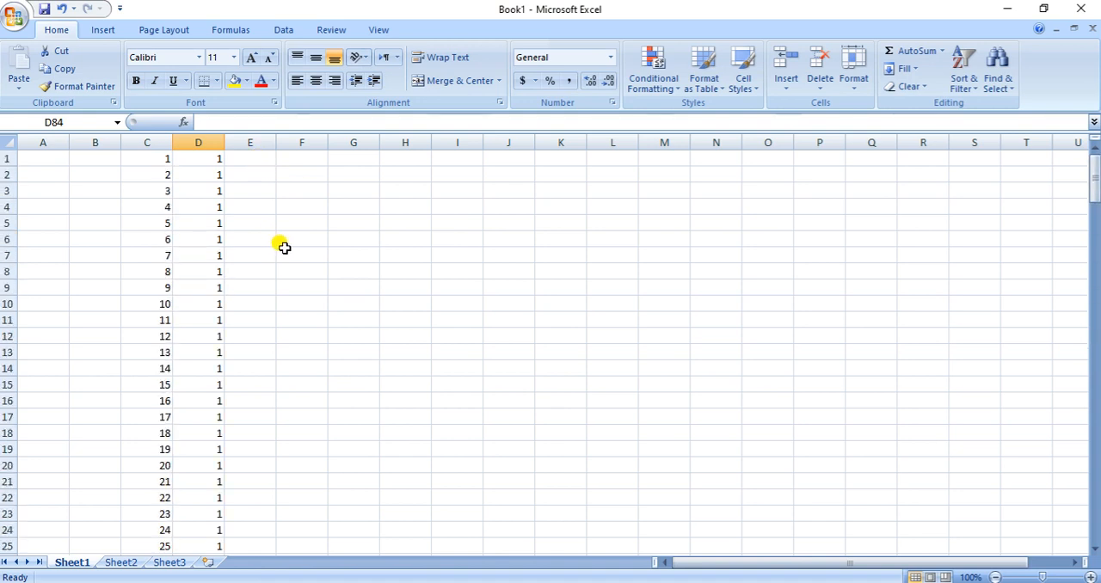
pyautogui.click(269, 157)
pyautogui.write('1')
pyautogui.press('Return')
pyautogui.write('1')
pyautogui.press('Return')
pyautogui.write('1')
pyautogui.press('Return')
pyautogui.write('1')
pyautogui.press('Return')
pyautogui.write('1')
pyautogui.press('Return')
pyautogui.write('1')
pyautogui.press('Return')
# Extend the ones in E1:E6 down to E14 to cover the 14 mild anxiety patients
pyautogui.press('Up')
pyautogui.press('Up')
pyautogui.press('Up')
pyautogui.press('Up')
pyautogui.press('Up')
pyautogui.press('Up')
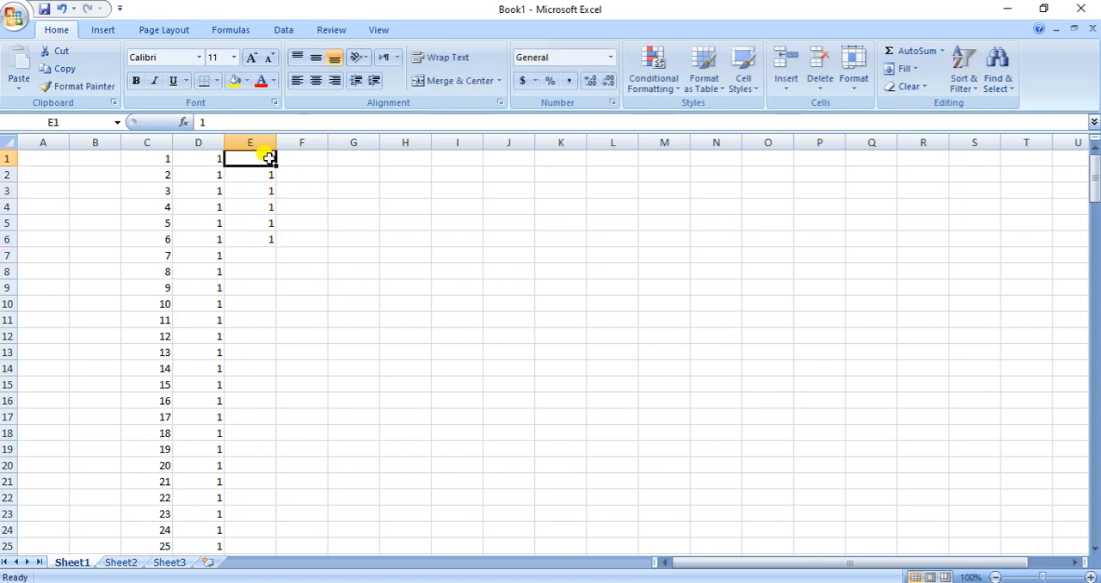
pyautogui.hotkey('shift', 'Down')
pyautogui.hotkey('shift', 'Down')
pyautogui.hotkey('shift', 'Down')
pyautogui.hotkey('shift', 'Down')
pyautogui.hotkey('shift', 'Down')
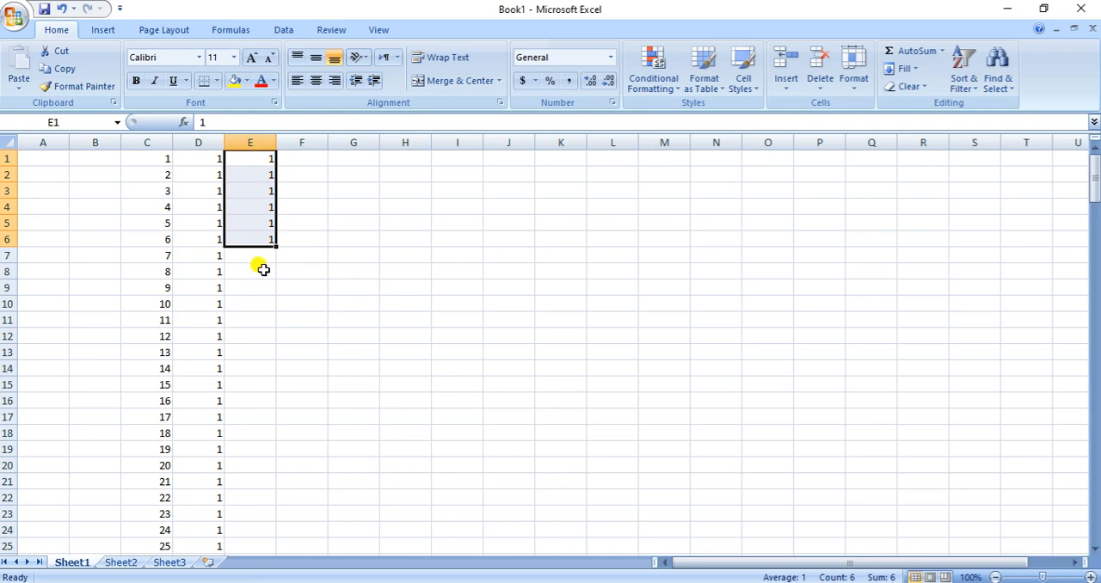
pyautogui.moveTo(271, 246); pyautogui.dragTo(272, 369)
pyautogui.click(459, 371)
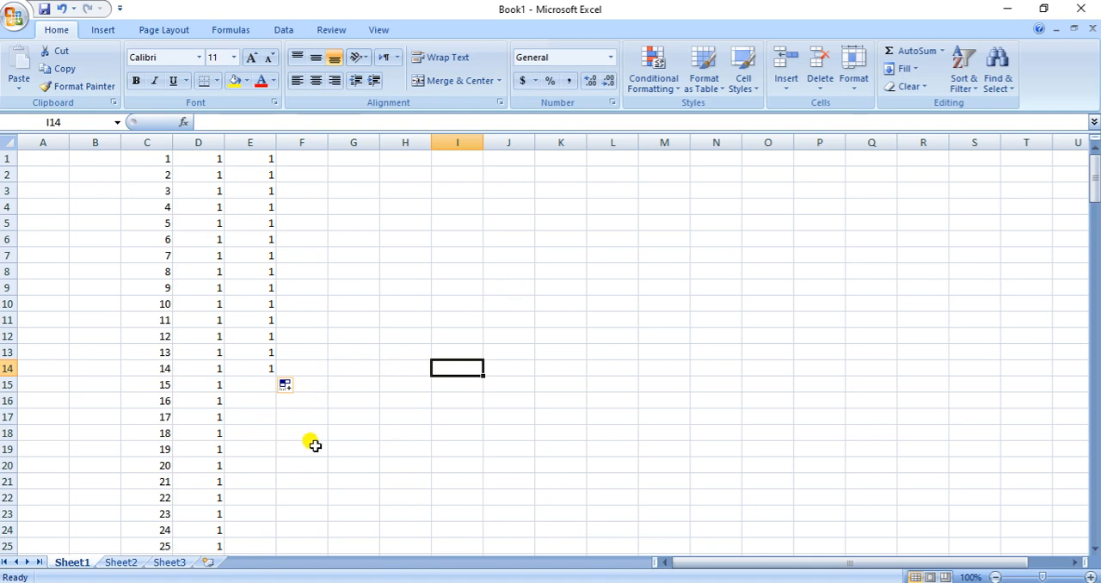
# Check the moderate anxiety count for the 100mg/kg dose in Word, then enter code 2 in H1:H6 in Excel
pyautogui.hotkey('alt', 'Tab')
pyautogui.click(641, 355)
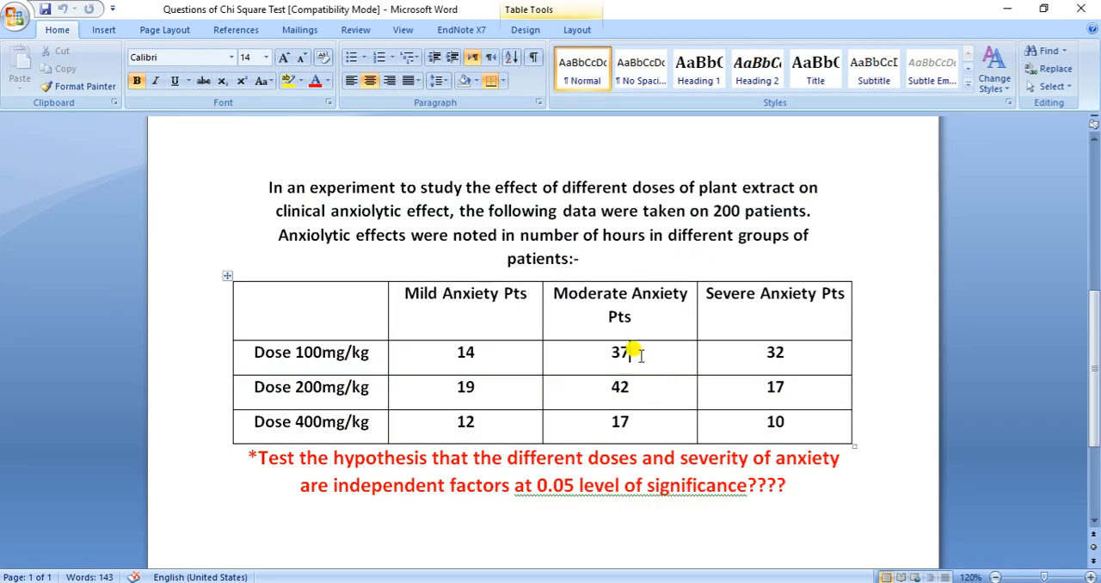
pyautogui.hotkey('alt', 'Tab')
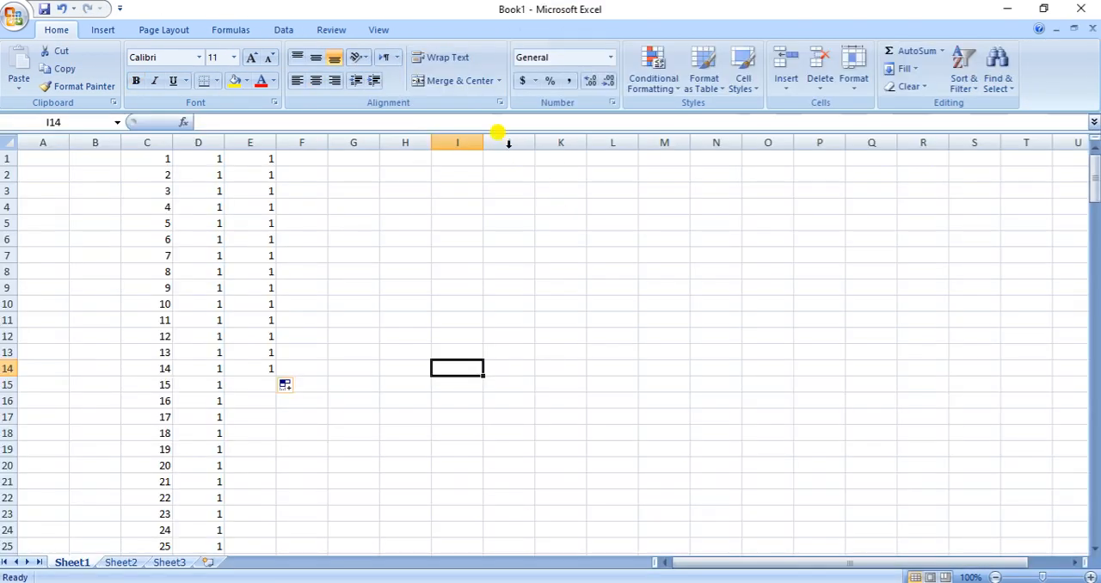
pyautogui.click(403, 157)
pyautogui.write('2')
pyautogui.press('Return')
pyautogui.write('2')
pyautogui.press('Return')
pyautogui.write('2 2 2 2')
pyautogui.press('Return')
# Extend the twos in H1:H6 down to H37 to make a block of 37
pyautogui.press('Up')
pyautogui.press('Up')
pyautogui.press('Up')
pyautogui.press('Up')
pyautogui.press('Up')
pyautogui.press('Up')
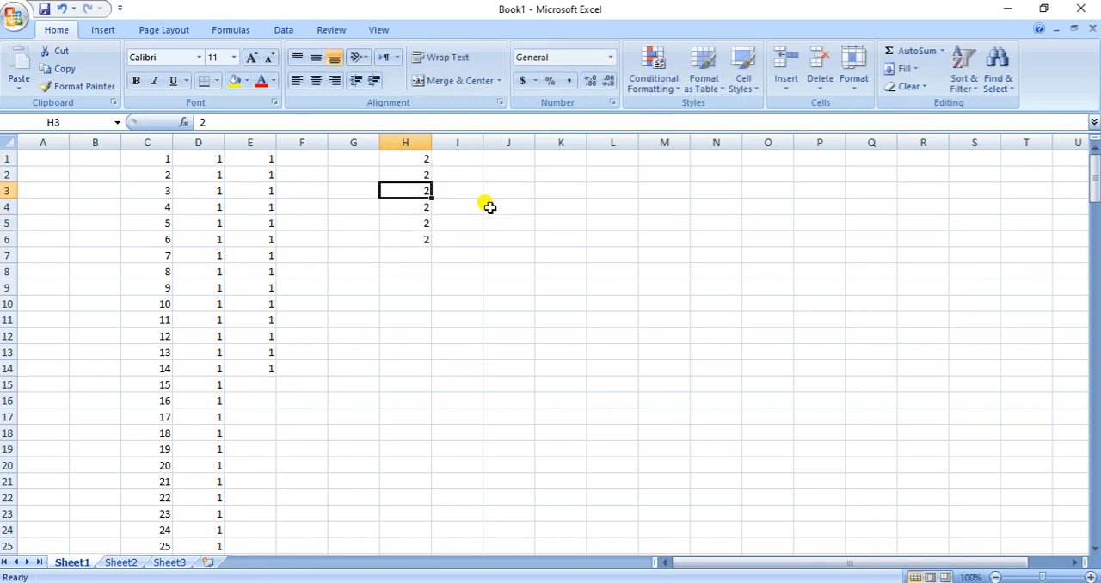
pyautogui.hotkey('shift', 'Down')
pyautogui.hotkey('shift', 'Down')
pyautogui.hotkey('shift', 'Down')
pyautogui.hotkey('shift', 'Down')
pyautogui.hotkey('shift', 'Down')
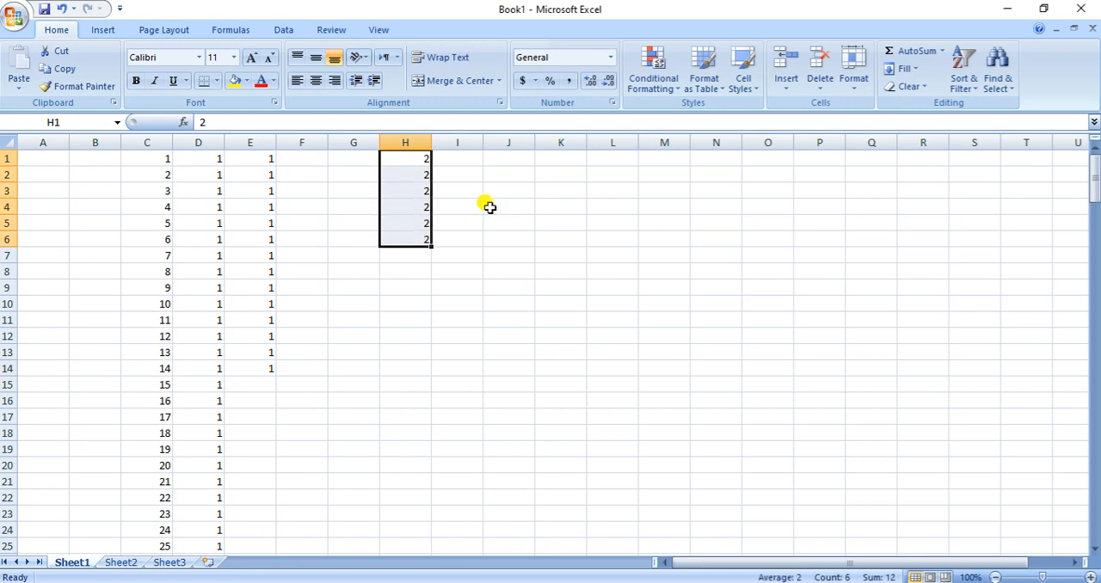
pyautogui.moveTo(428, 248); pyautogui.dragTo(414, 514)
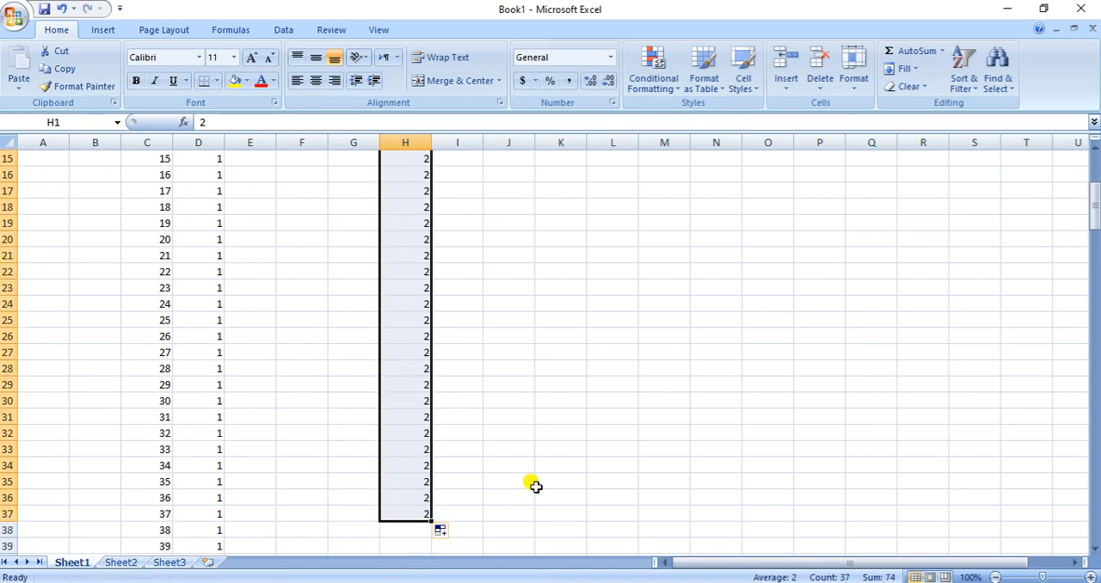
# Move the block of twos from H1:H37 into column E starting at E15
pyautogui.scroll(5, 535, 486)
pyautogui.hotkey('ctrl', 'c')
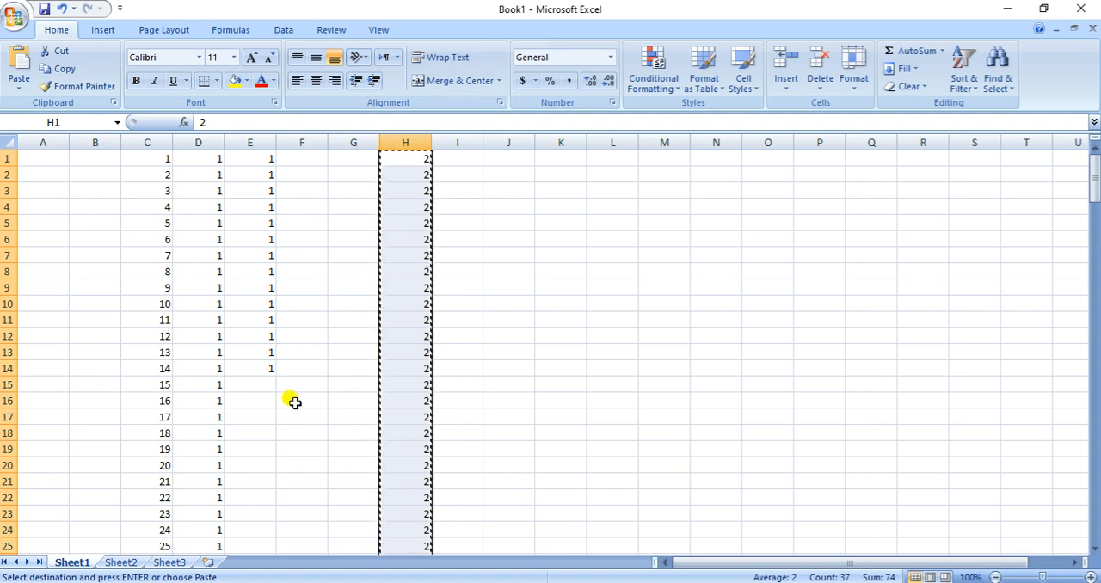
pyautogui.click(246, 384)
pyautogui.press('Return')
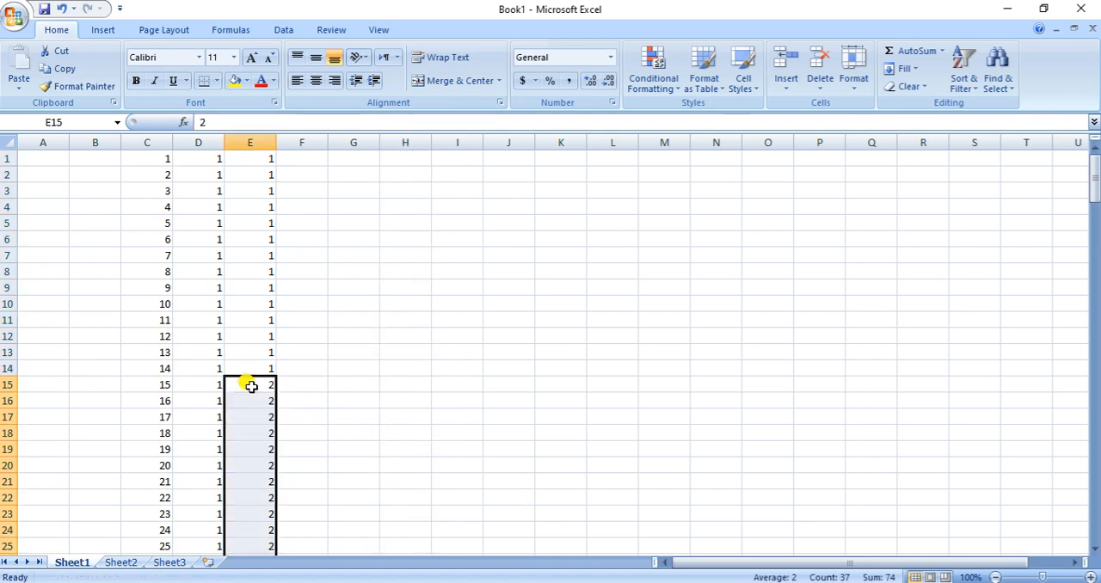
# Fill G1:G32 with code 3 for the 32 severe anxiety patients on the 100mg/kg dose
pyautogui.scroll(-14, 402, 401)
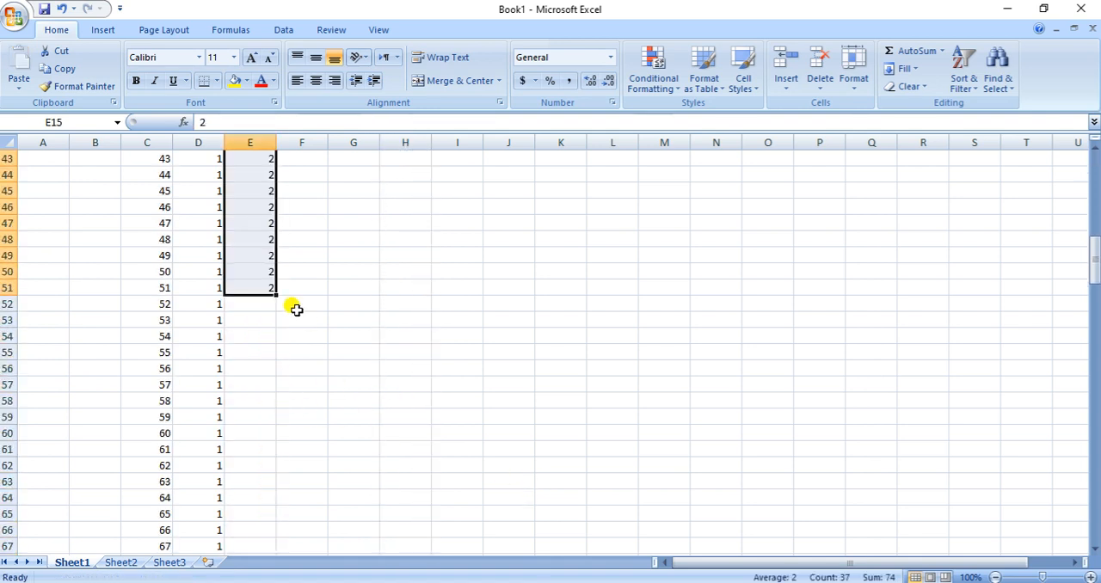
pyautogui.click(242, 307)
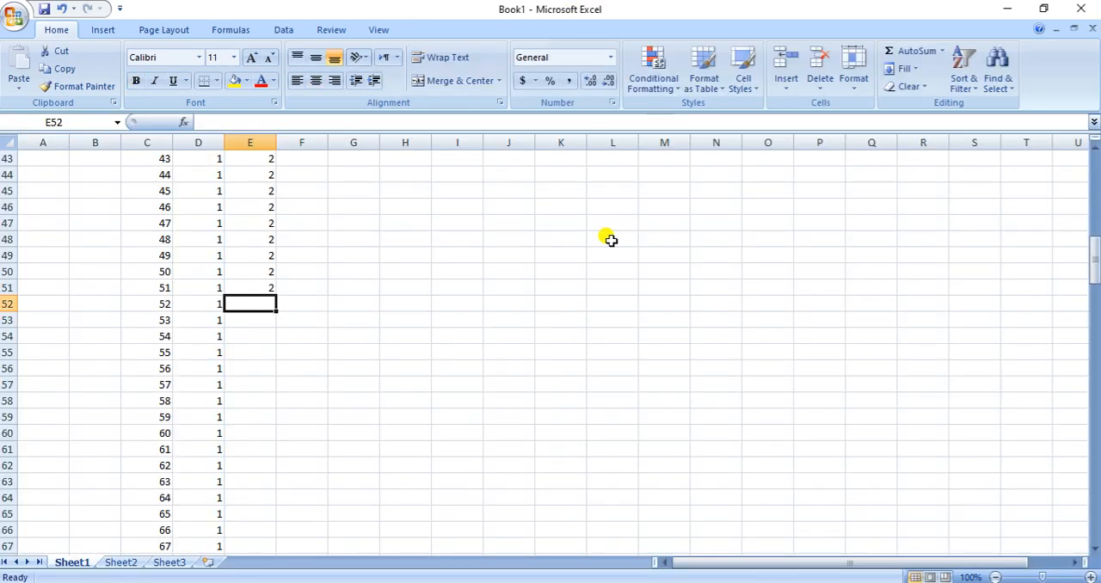
pyautogui.scroll(14, 430, 283)
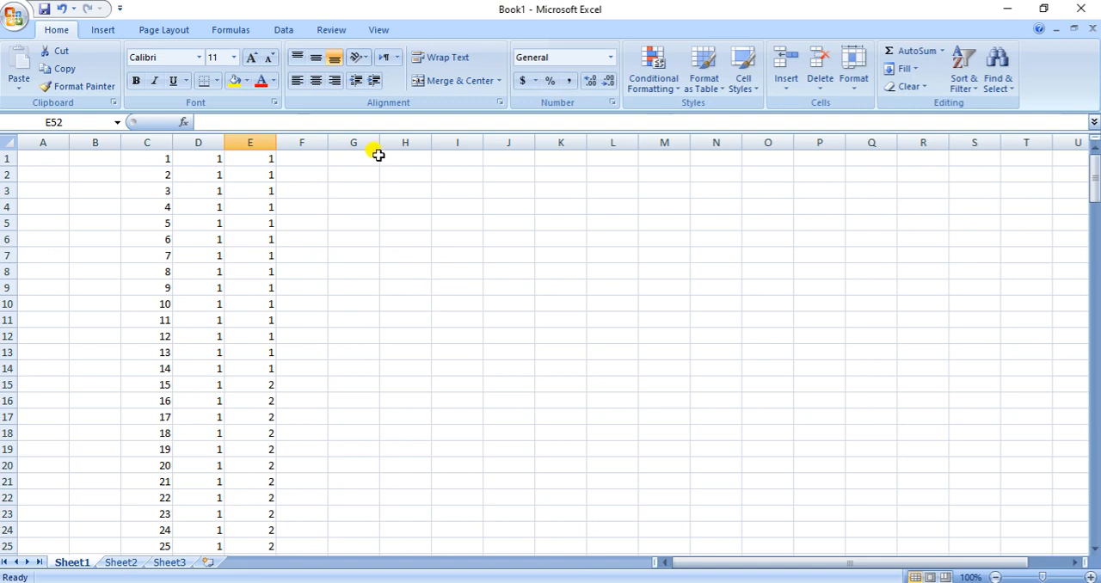
pyautogui.click(375, 158)
pyautogui.press('Return')
pyautogui.write('3 3 3 3 3')
pyautogui.press('Return')
pyautogui.moveTo(375, 160); pyautogui.dragTo(364, 511)
# Move the block of threes from G1:G32 into column E starting at E52
pyautogui.scroll(3, 582, 388)
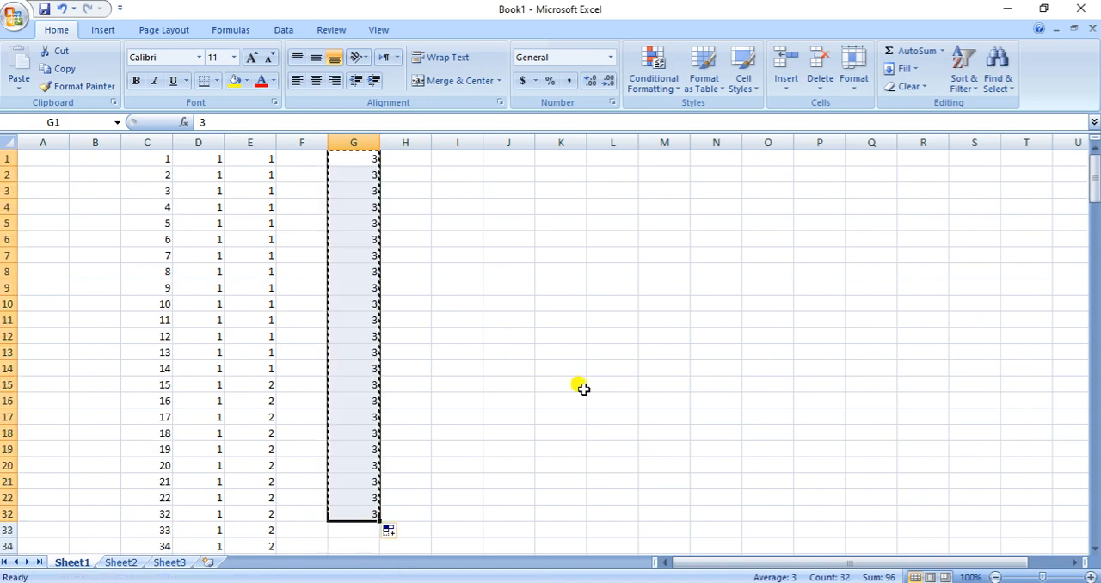
pyautogui.hotkey('ctrl', 'c')
pyautogui.scroll(-8, 311, 313)
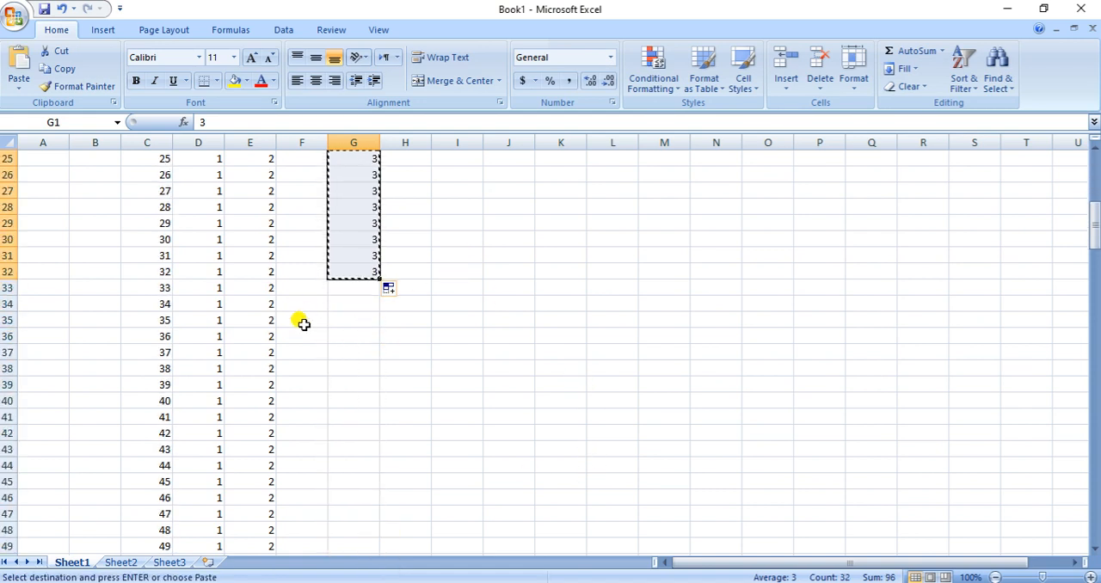
pyautogui.scroll(-10, 303, 327)
pyautogui.scroll(3, 258, 228)
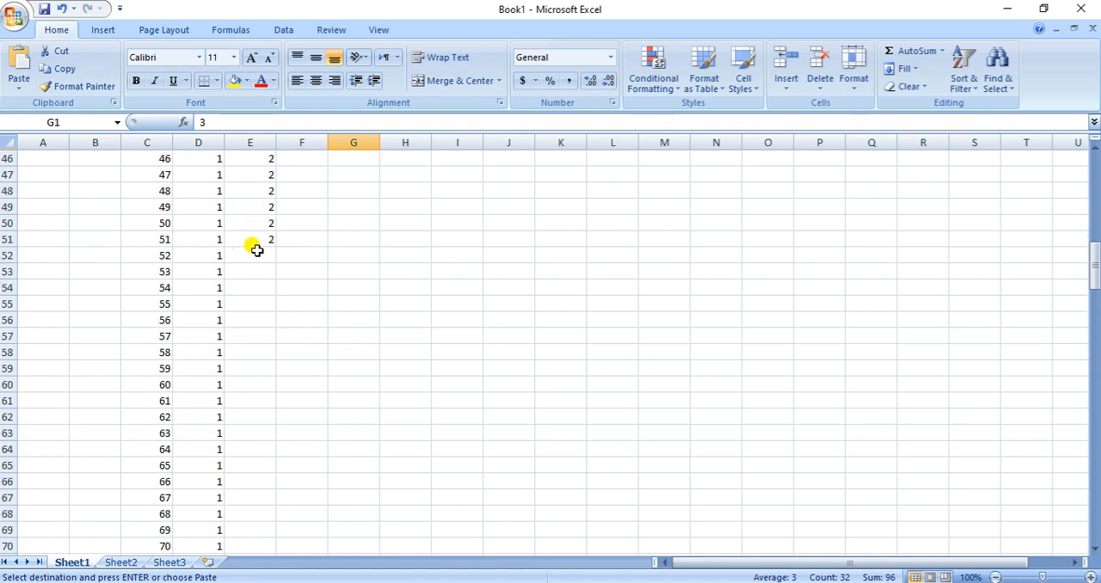
pyautogui.click(256, 250)
pyautogui.press('Return')
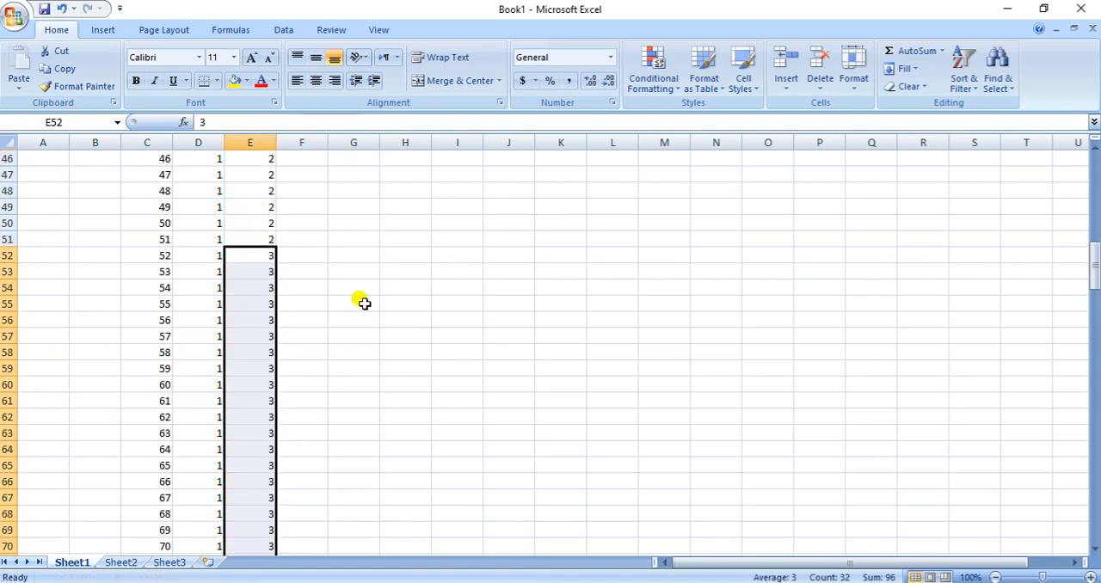
# Check the 200mg/kg dose row in Word, then enter code 2 in D84:D86 in Excel
pyautogui.scroll(-9, 361, 300)
pyautogui.click(206, 334)
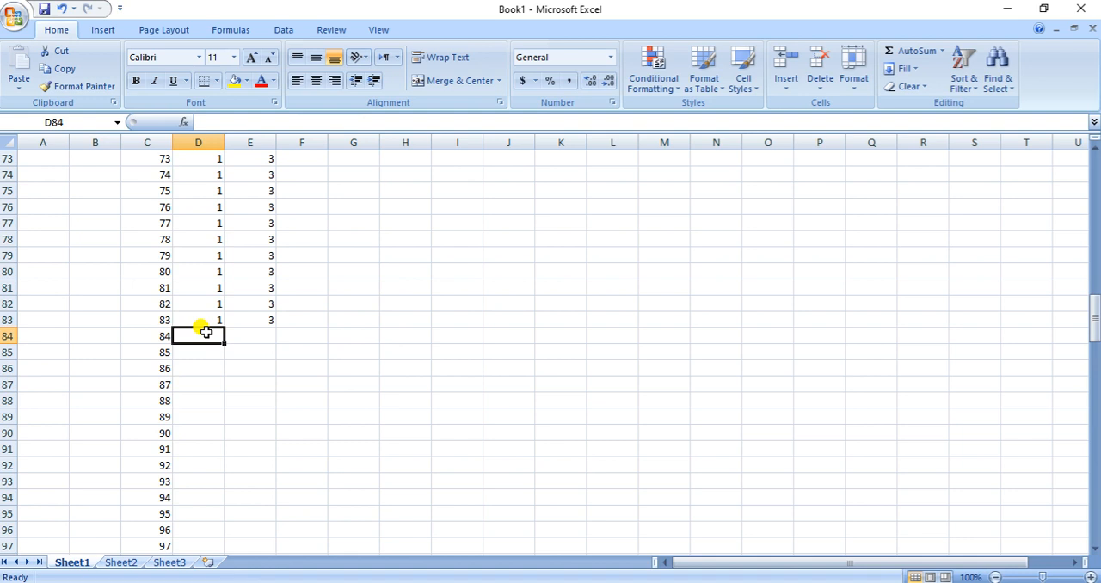
pyautogui.click(258, 330)
pyautogui.click(215, 336)
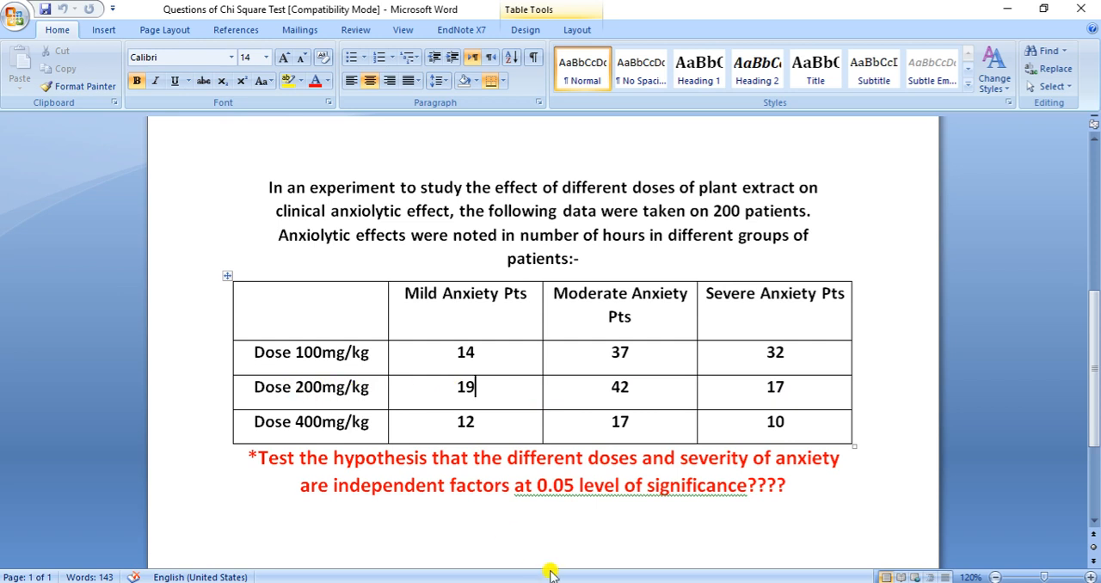
pyautogui.hotkey('alt', 'Tab')
pyautogui.write('2')
pyautogui.press('Return')
pyautogui.write('2')
pyautogui.press('Return')
pyautogui.write('2')
pyautogui.press('Return')
pyautogui.press('Return')
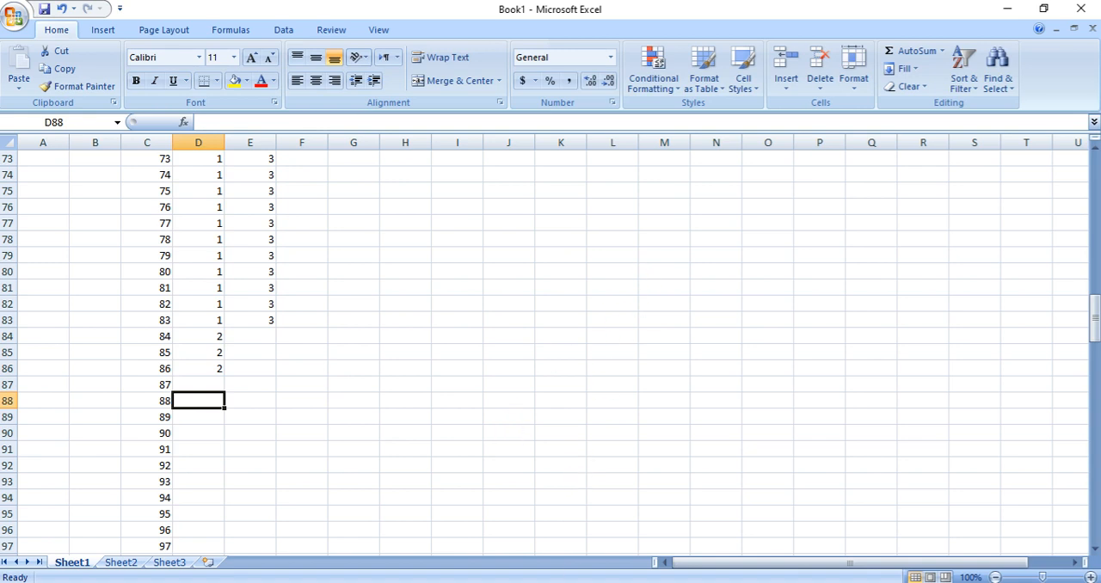
# Check the mild anxiety count for the 200mg/kg dose in Word, then enter code 2 in H1:H5 in Excel
pyautogui.click(563, 582)
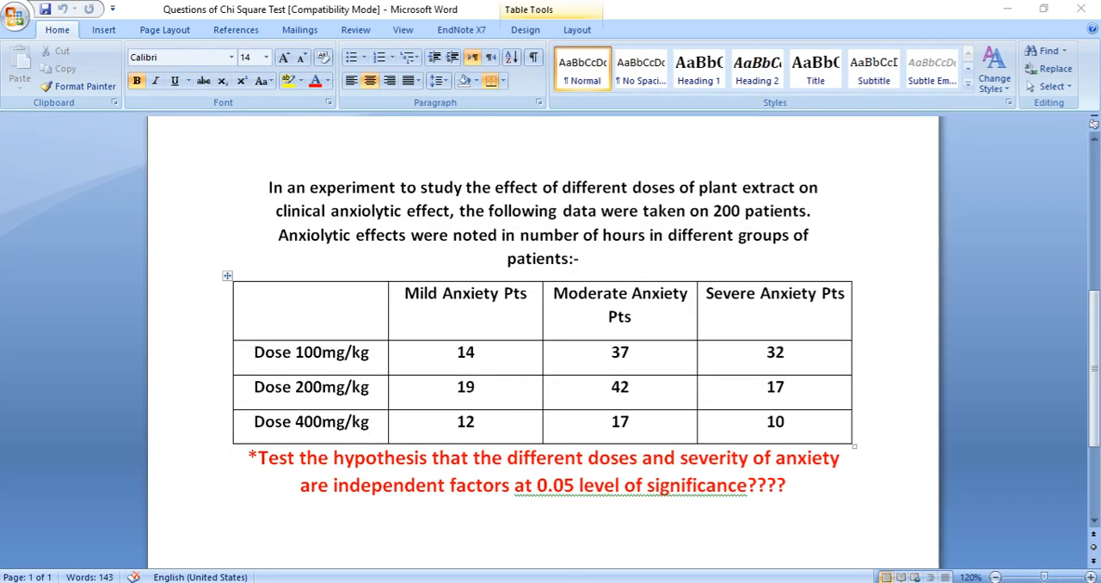
pyautogui.click(563, 582)
pyautogui.scroll(20, 607, 266)
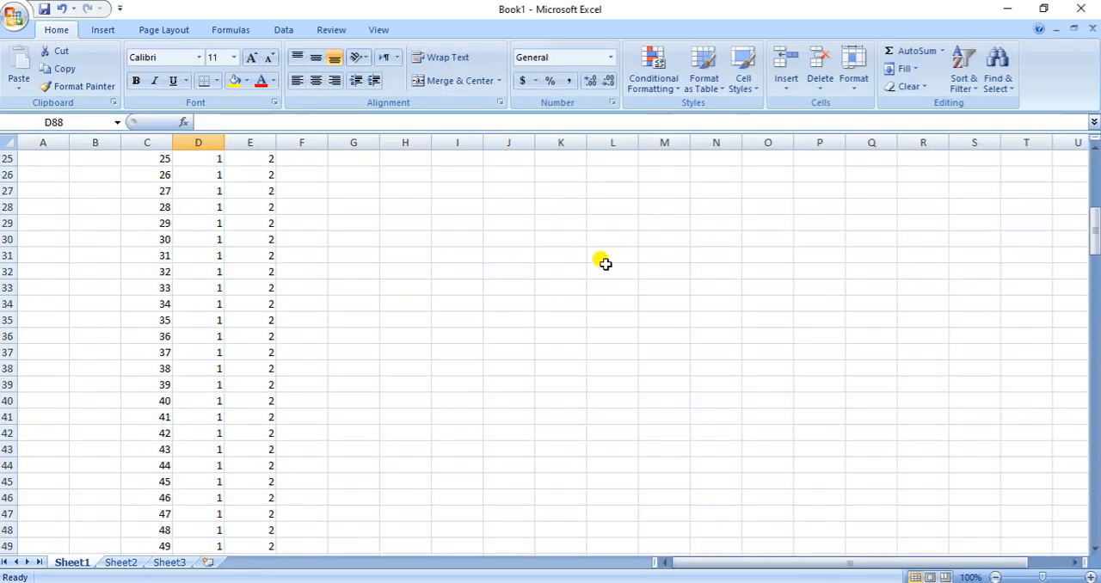
pyautogui.click(386, 153)
pyautogui.write('2')
pyautogui.press('Return')
pyautogui.press('Return')
pyautogui.write('2')
pyautogui.press('Return')
pyautogui.write('2')
pyautogui.press('Return')
pyautogui.write('2')
pyautogui.press('Return')
# Extend the twos in H1:H5 down to H19 to make a block of 19
pyautogui.press('Up')
pyautogui.press('Up')
pyautogui.press('Up')
pyautogui.press('Up')
pyautogui.press('Up')
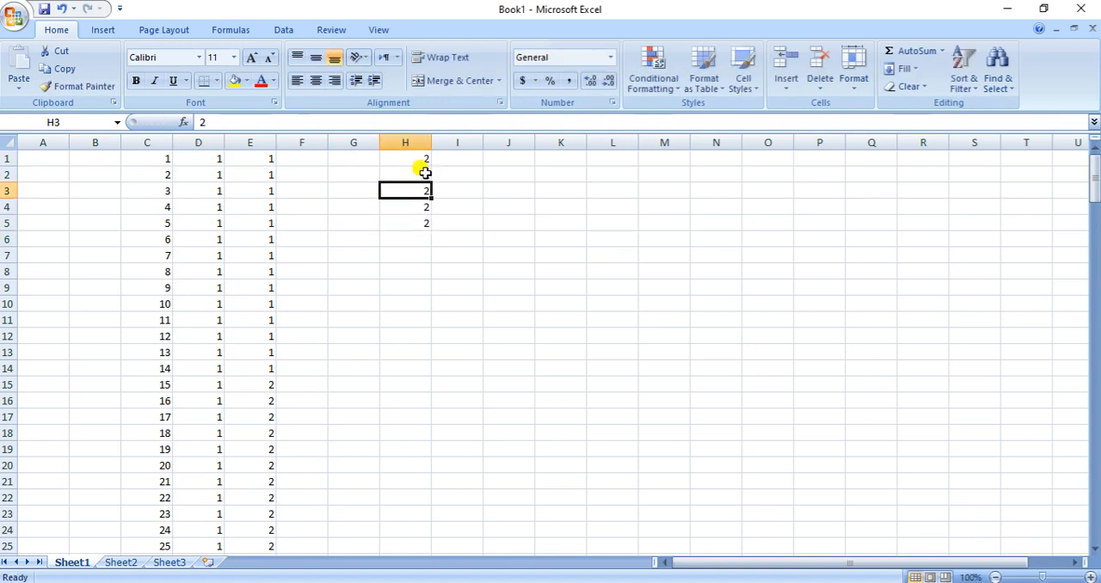
pyautogui.hotkey('shift', 'Down')
pyautogui.hotkey('shift', 'Down')
pyautogui.hotkey('shift', 'Down')
pyautogui.hotkey('shift', 'Down')
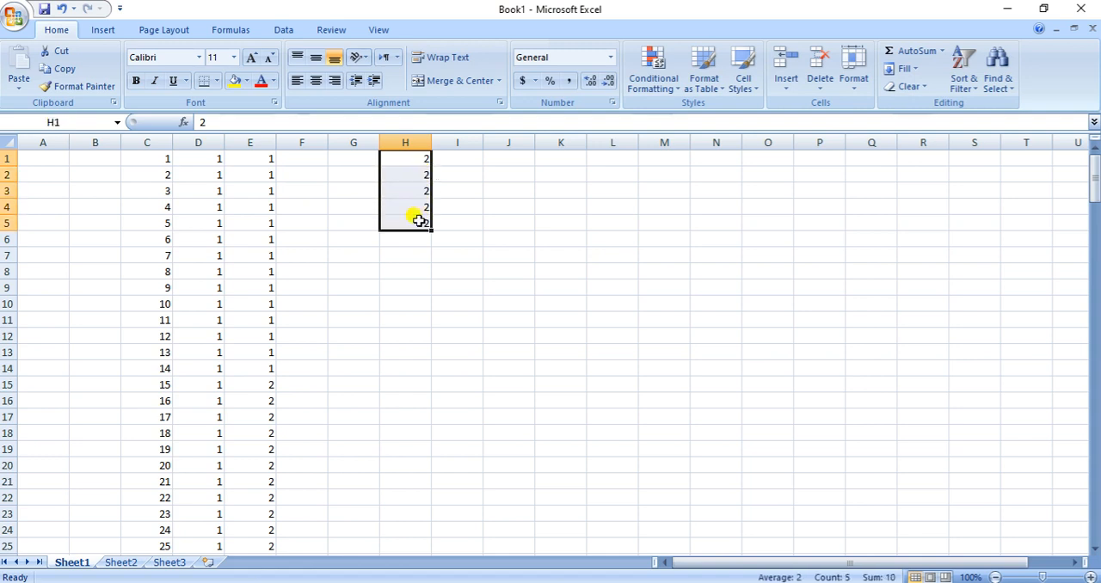
pyautogui.moveTo(430, 230); pyautogui.dragTo(417, 451)
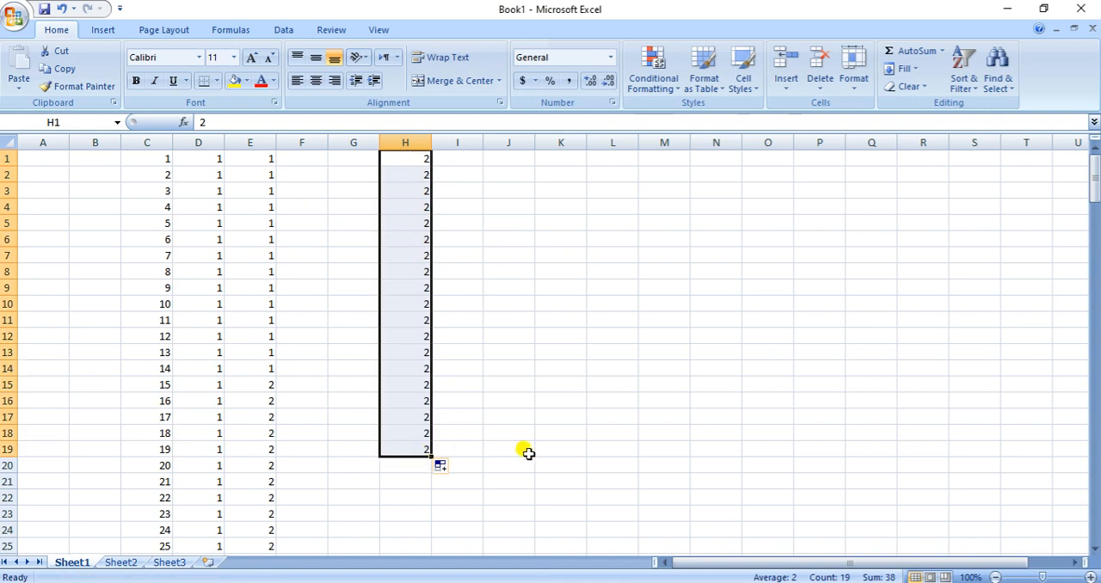
# Move the block of twos from H1:H19 into column D starting at D84
pyautogui.hotkey('ctrl', 'c')
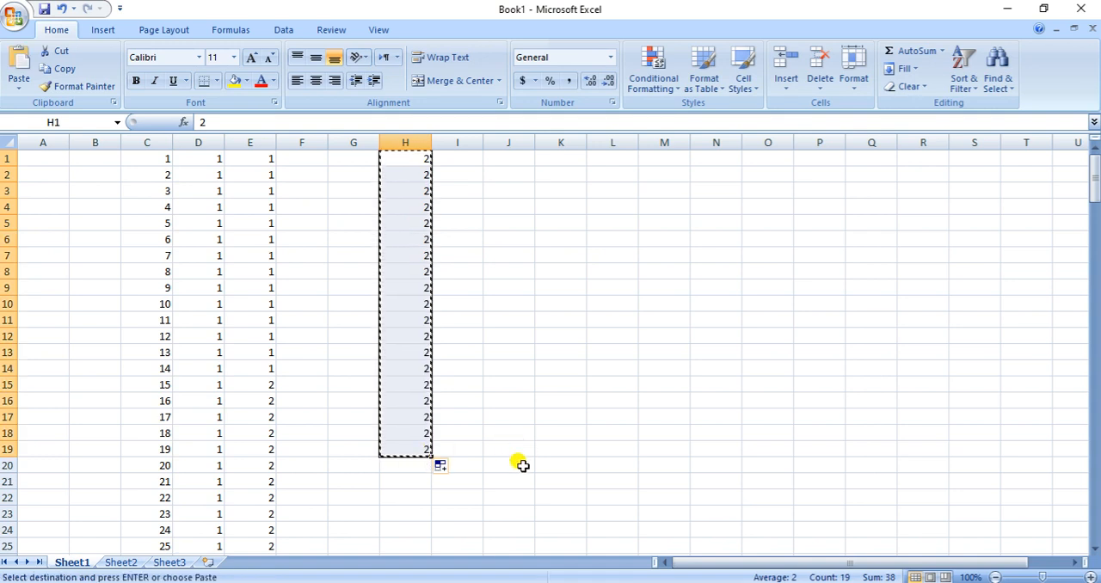
pyautogui.scroll(-15, 319, 450)
pyautogui.scroll(-12, 306, 422)
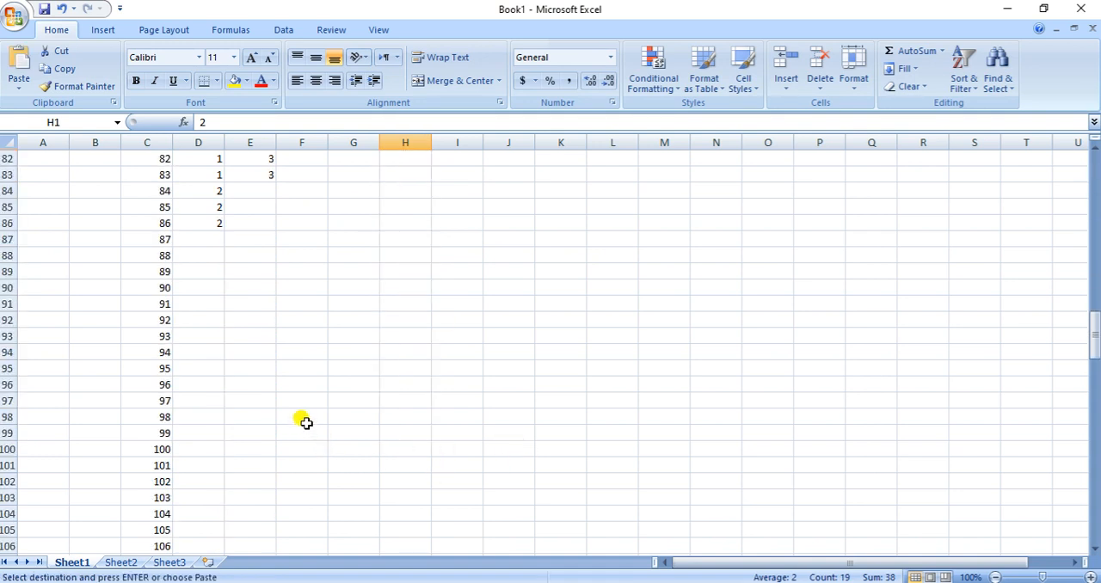
pyautogui.click(211, 198)
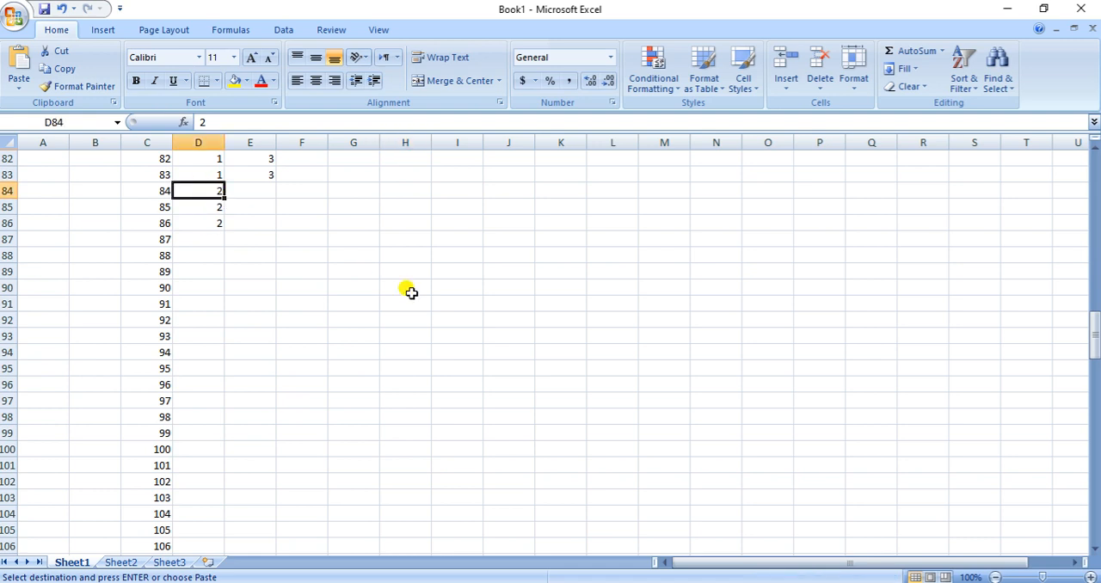
pyautogui.press('Return')
# Check the moderate anxiety count for the 200mg/kg dose in Word, then enter code 2 in H1:H6 in Excel
pyautogui.scroll(20, 411, 292)
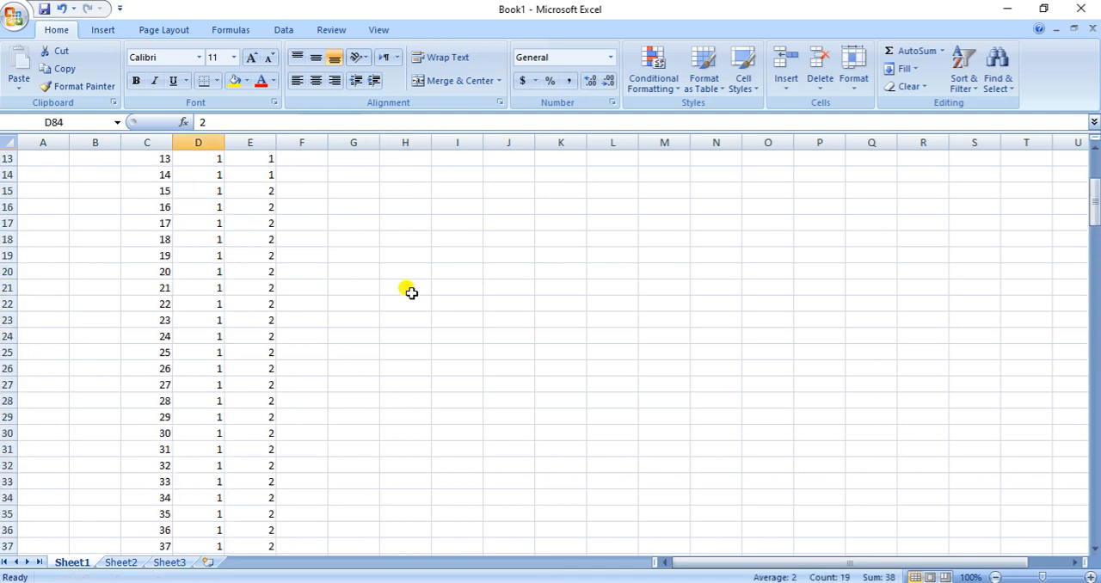
pyautogui.click(421, 159)
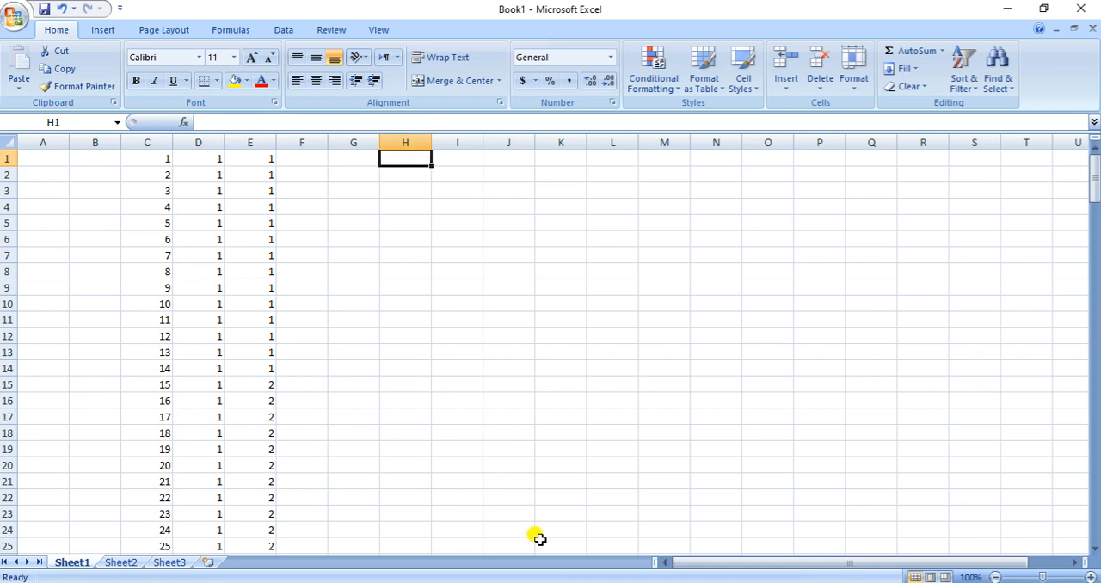
pyautogui.hotkey('alt', 'Tab')
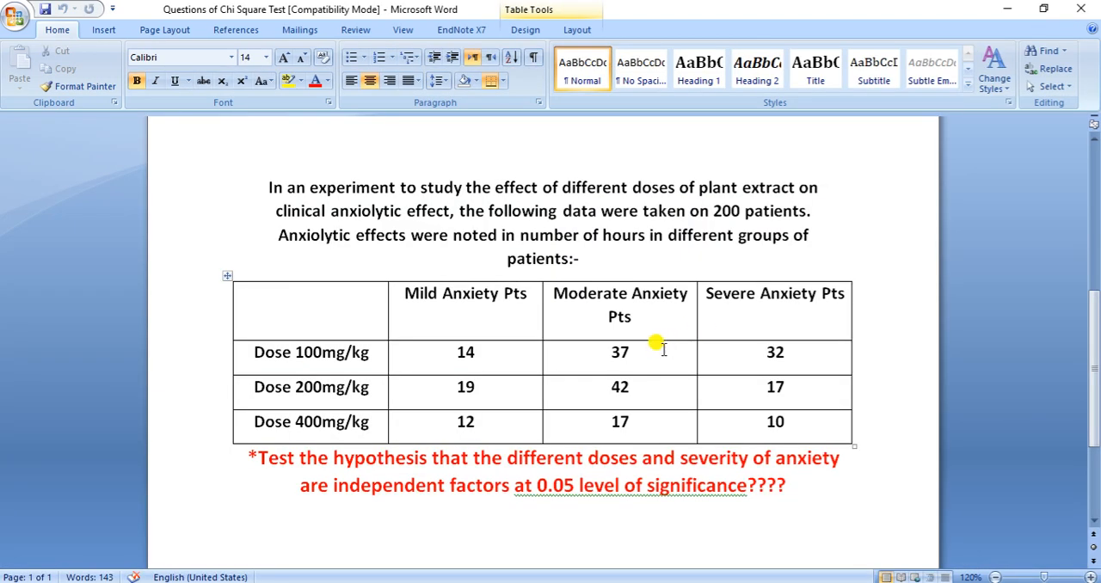
pyautogui.hotkey('alt', 'Tab')
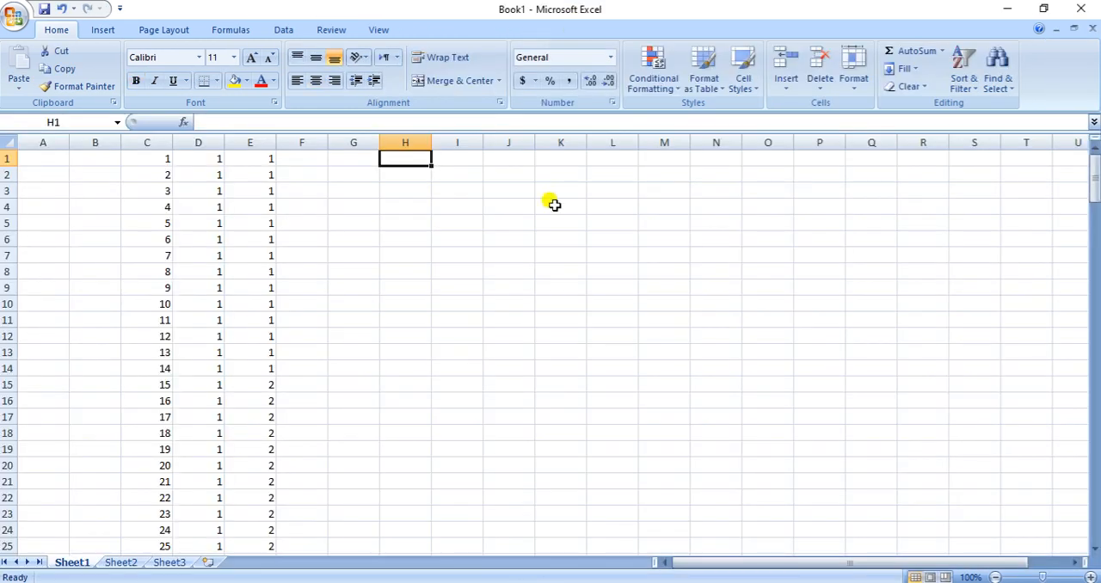
pyautogui.write('2')
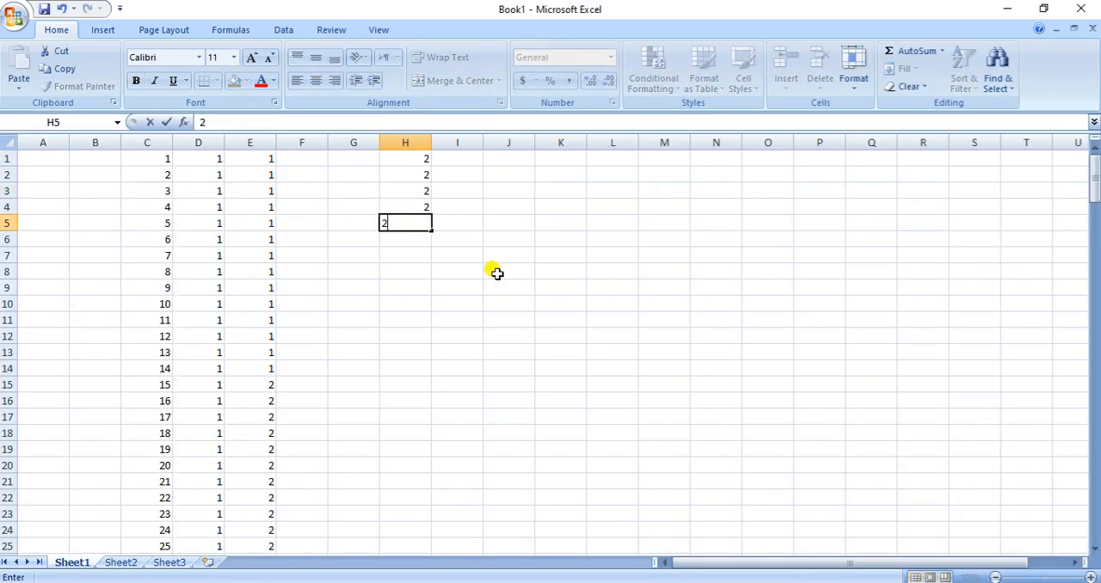
pyautogui.write(' 2 2 2 2 2')
# Extend the twos in H1:H6 down to H42 to make a block of 42
pyautogui.press('Up')
pyautogui.press('Up')
pyautogui.press('Up')
pyautogui.press('Up')
pyautogui.press('Up')
pyautogui.press('Up')
pyautogui.hotkey('shift', 'Down')
pyautogui.hotkey('shift', 'Down')
pyautogui.hotkey('shift', 'Down')
pyautogui.hotkey('shift', 'Down')
pyautogui.hotkey('shift', 'Down')
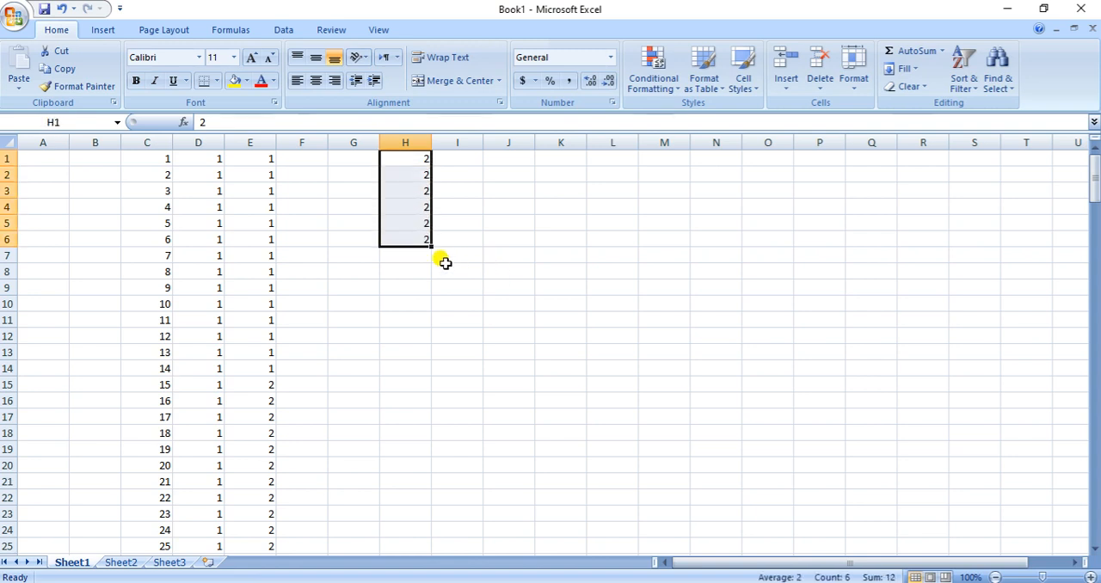
pyautogui.moveTo(428, 246); pyautogui.dragTo(391, 391)
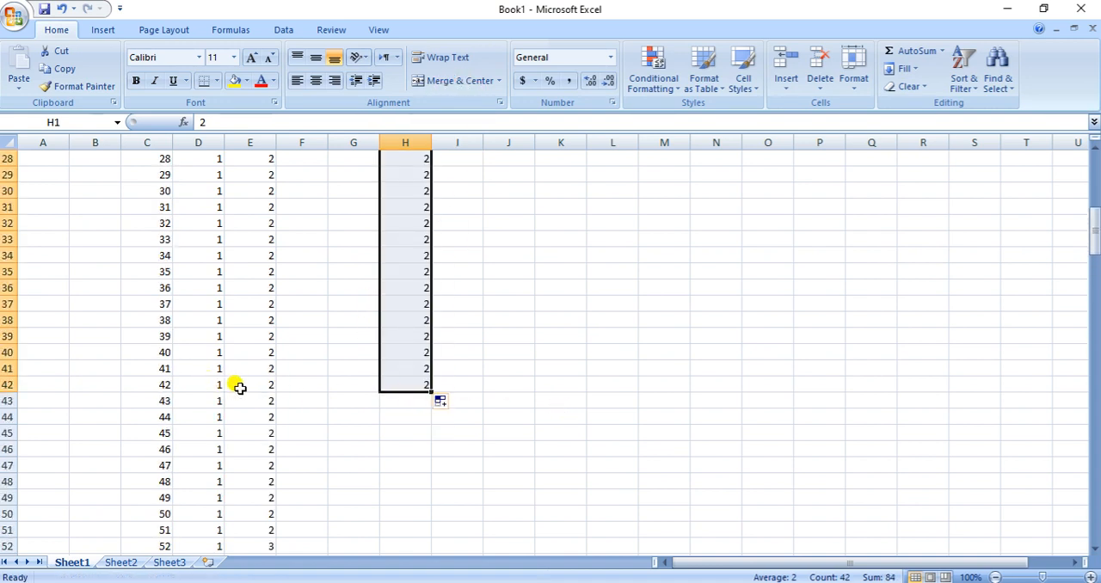
# Copy the block of twos from H1:H42 into column D starting at D103
pyautogui.hotkey('ctrl', 'c')
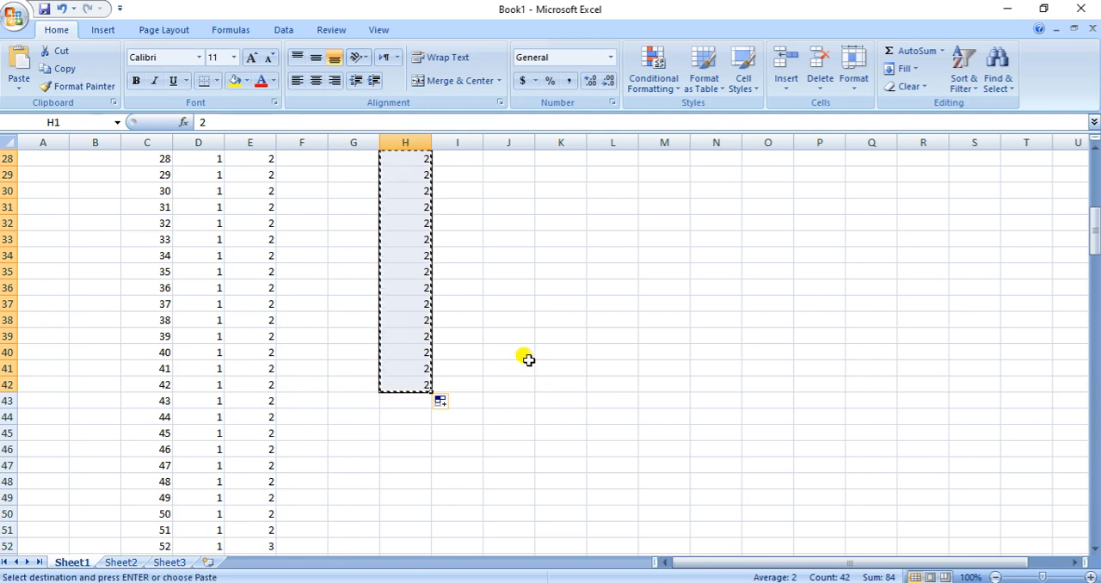
pyautogui.scroll(-17, 376, 398)
pyautogui.scroll(-7, 353, 374)
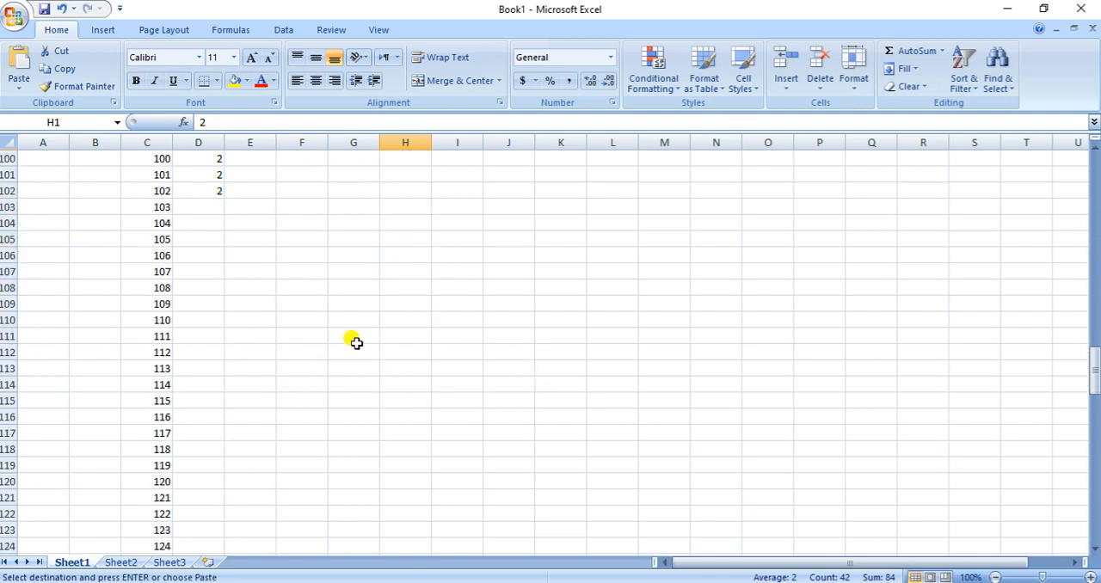
pyautogui.click(207, 206)
pyautogui.hotkey('ctrl', 'v')
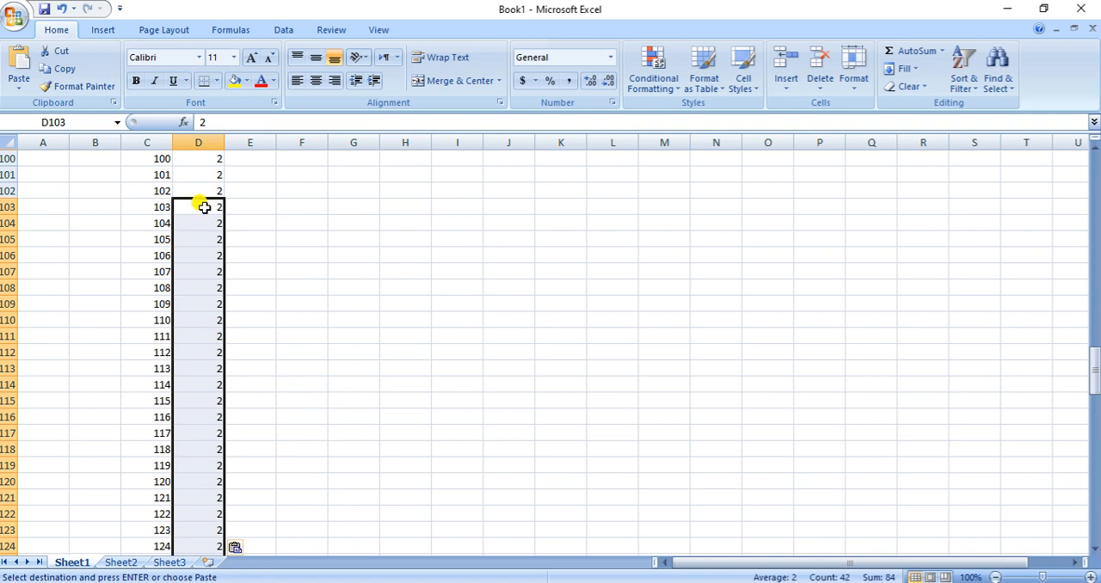
# Check the severe anxiety count for the 200mg/kg dose in the Word table and return to Excel
pyautogui.scroll(20, 590, 342)
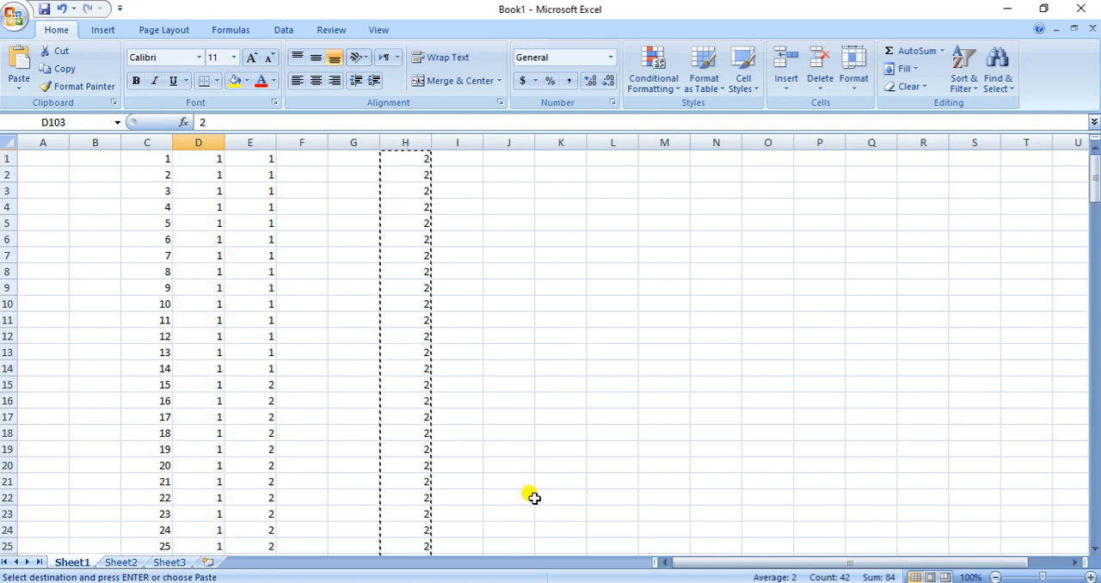
pyautogui.hotkey('alt', 'Tab')
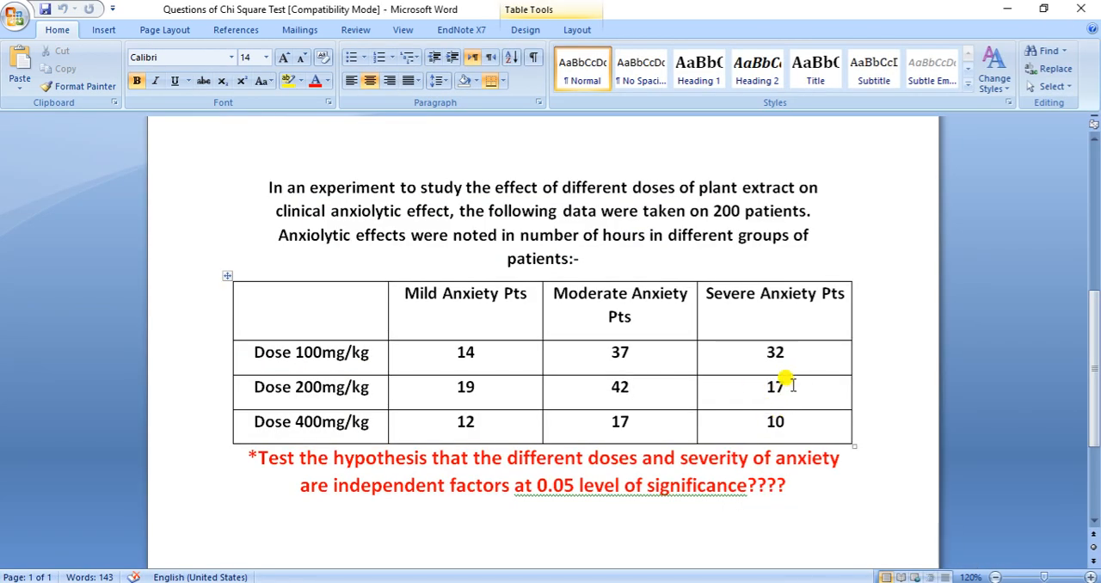
pyautogui.hotkey('alt', 'Tab')
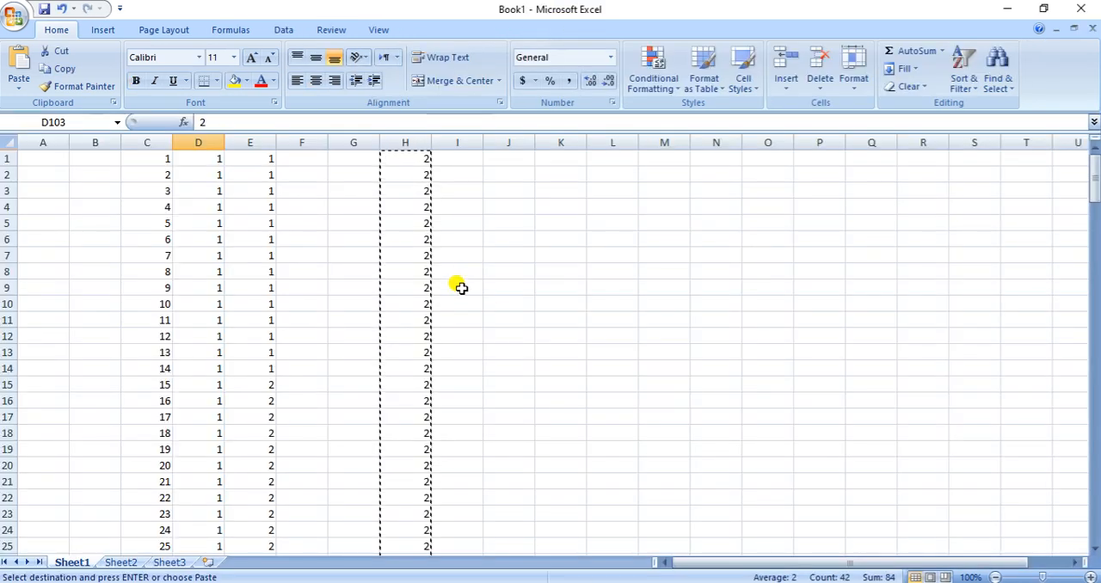
pyautogui.press('Delete')
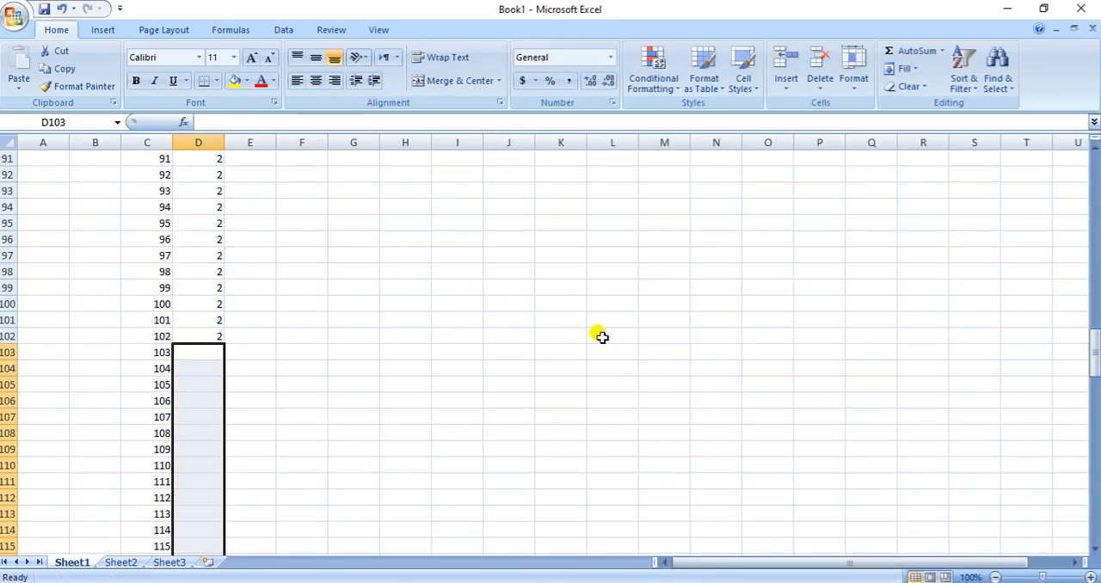
pyautogui.scroll(-9, 369, 258)
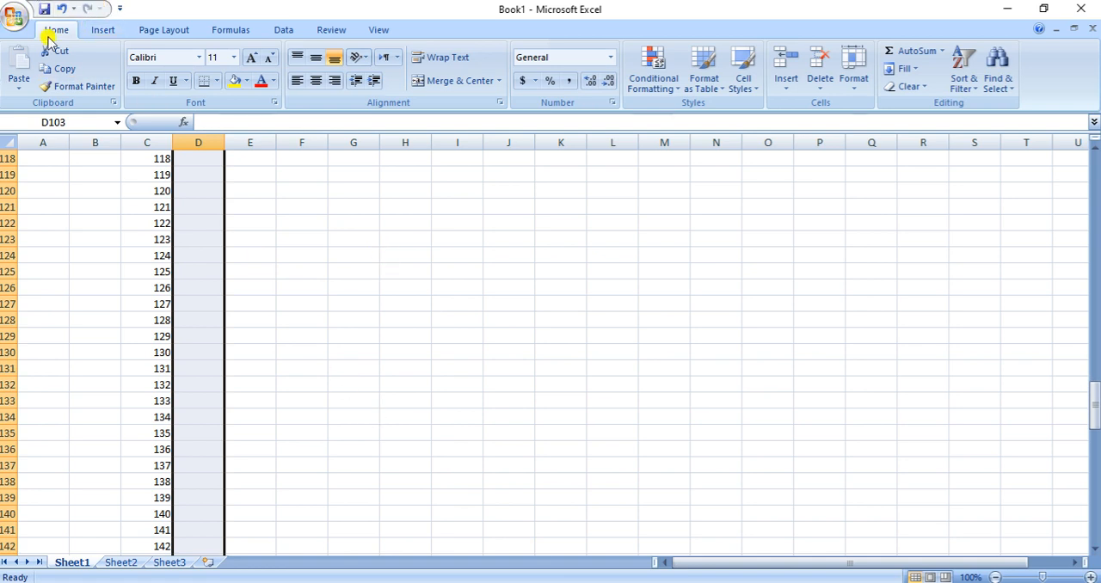
pyautogui.click(65, 9)
# Select I1 as the start of a new code block and recheck the severe anxiety count for the 200mg/kg dose in Word
pyautogui.scroll(20, 533, 417)
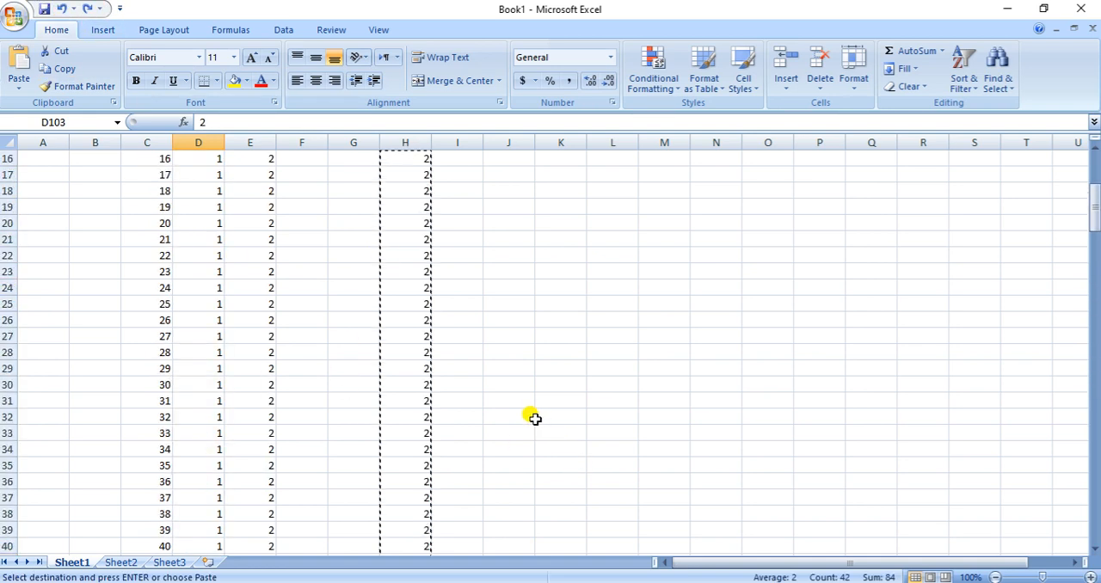
pyautogui.doubleClick(398, 155)
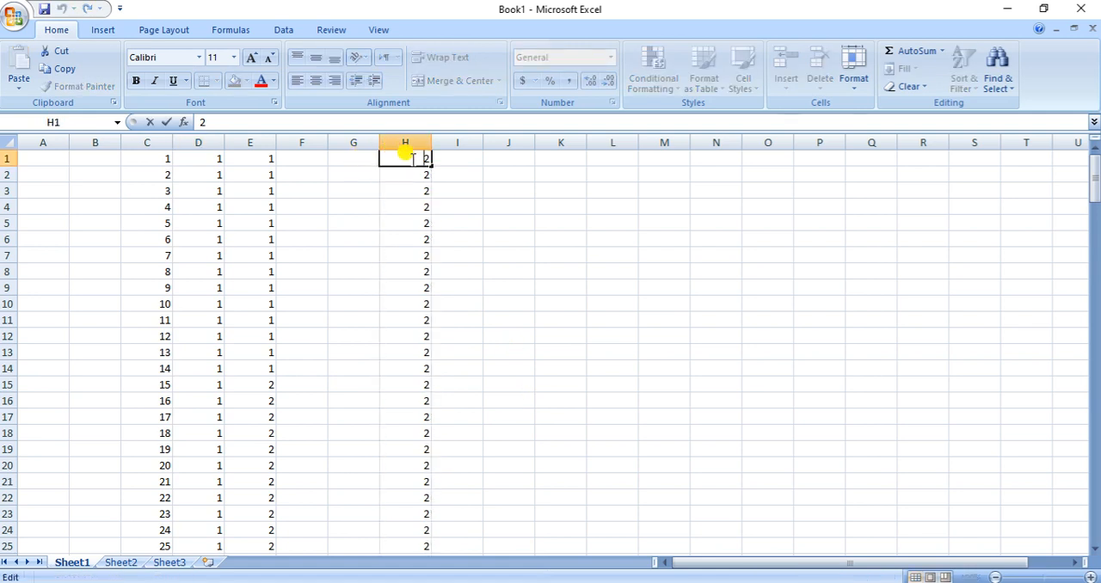
pyautogui.click(462, 160)
pyautogui.click(530, 582)
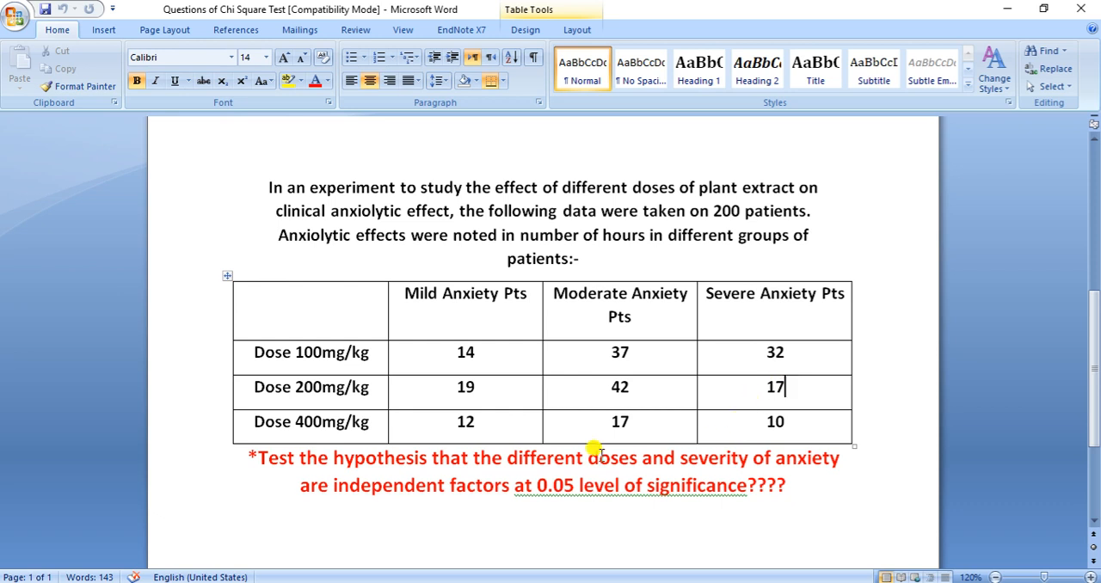
pyautogui.hotkey('alt', 'Tab')
# Enter code 2 in the first cells of column I from I1 and extend it down to I17 to make a block of 17
pyautogui.write('2')
pyautogui.press('Return')
pyautogui.write('2')
pyautogui.press('Return')
pyautogui.write('2 2')
pyautogui.press('Return')
pyautogui.write('2')
pyautogui.press('Return')
pyautogui.write('2')
pyautogui.press('Return')
pyautogui.moveTo(458, 162); pyautogui.dragTo(478, 423)
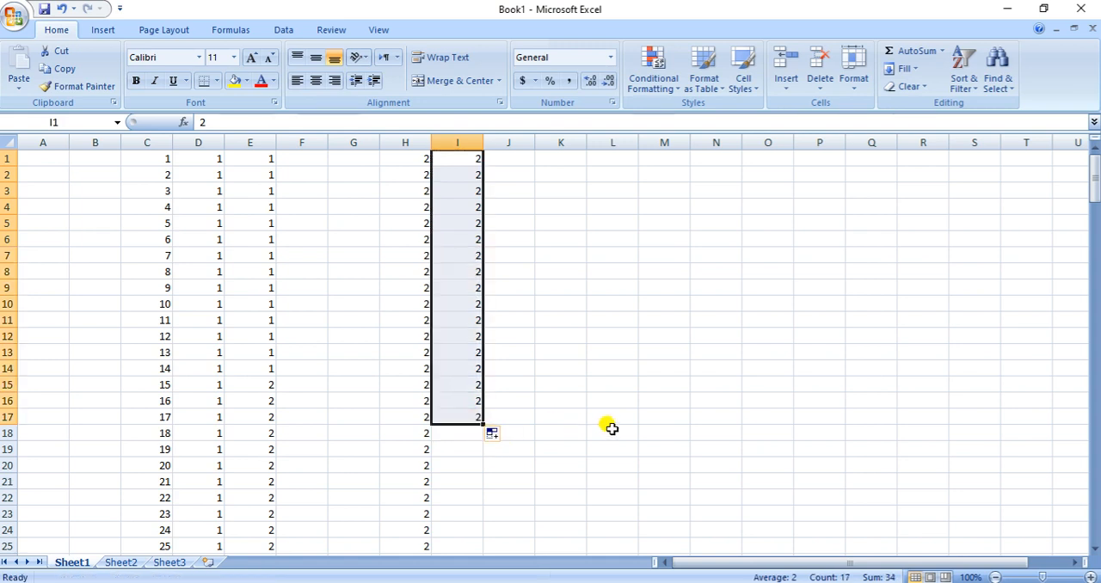
# Copy the block of twos from I1:I17 into column D starting at D145
pyautogui.hotkey('ctrl', 'c')
pyautogui.scroll(-20, 356, 435)
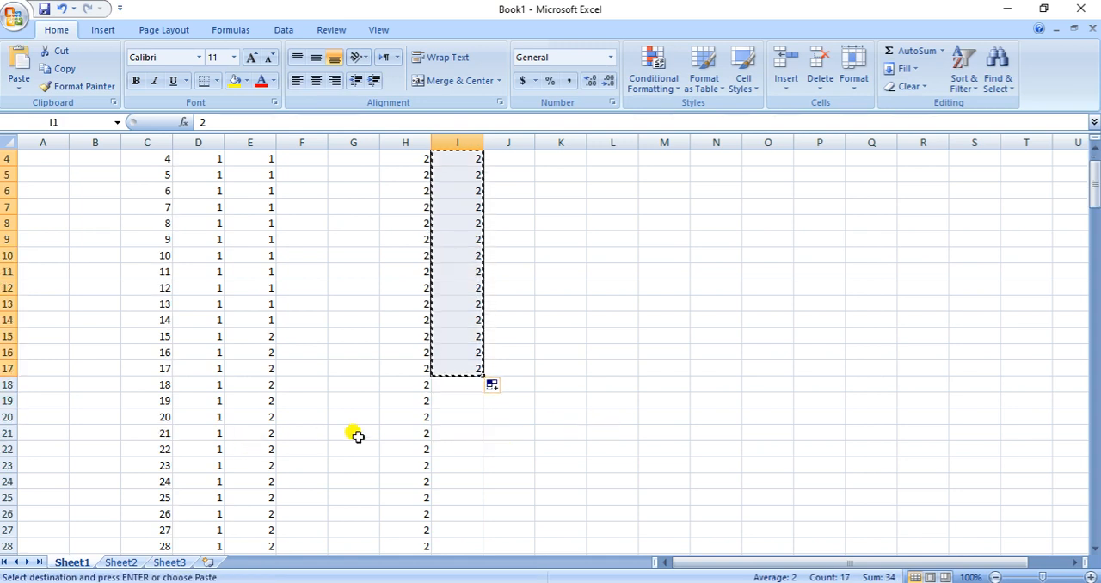
pyautogui.scroll(-20, 356, 435)
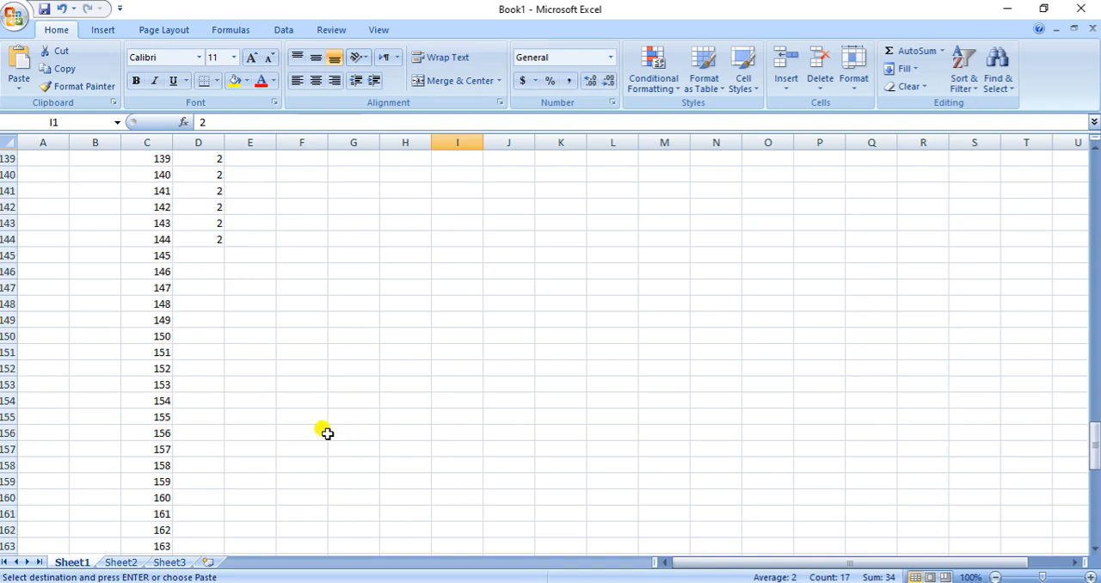
pyautogui.click(200, 255)
pyautogui.press('Return')
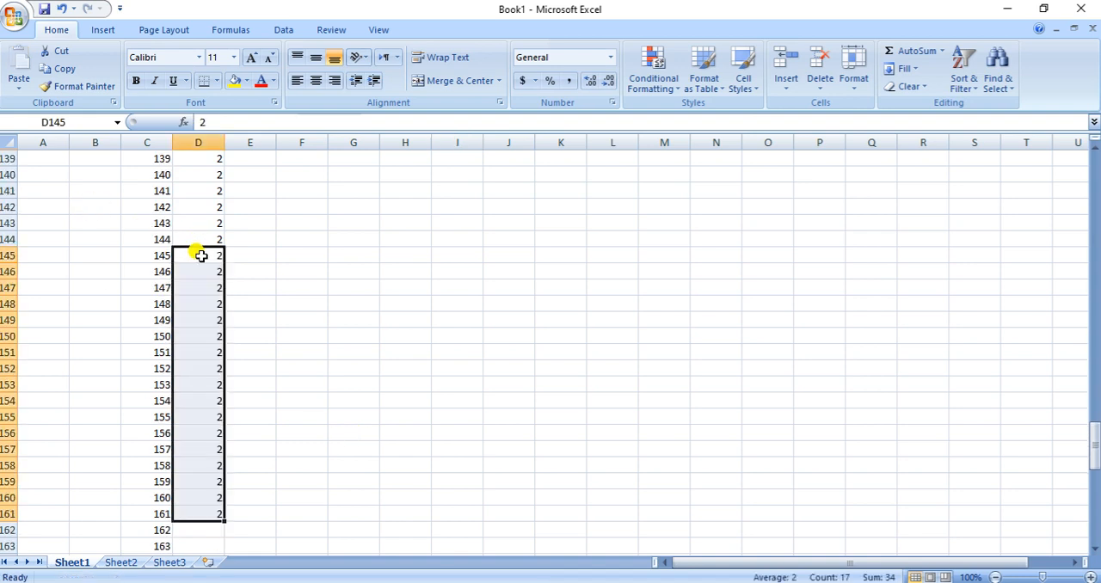
pyautogui.click(407, 301)
# Review the coded rows in columns D and E, then check the mild anxiety count for the 200mg/kg dose in Word
pyautogui.scroll(18, 243, 320)
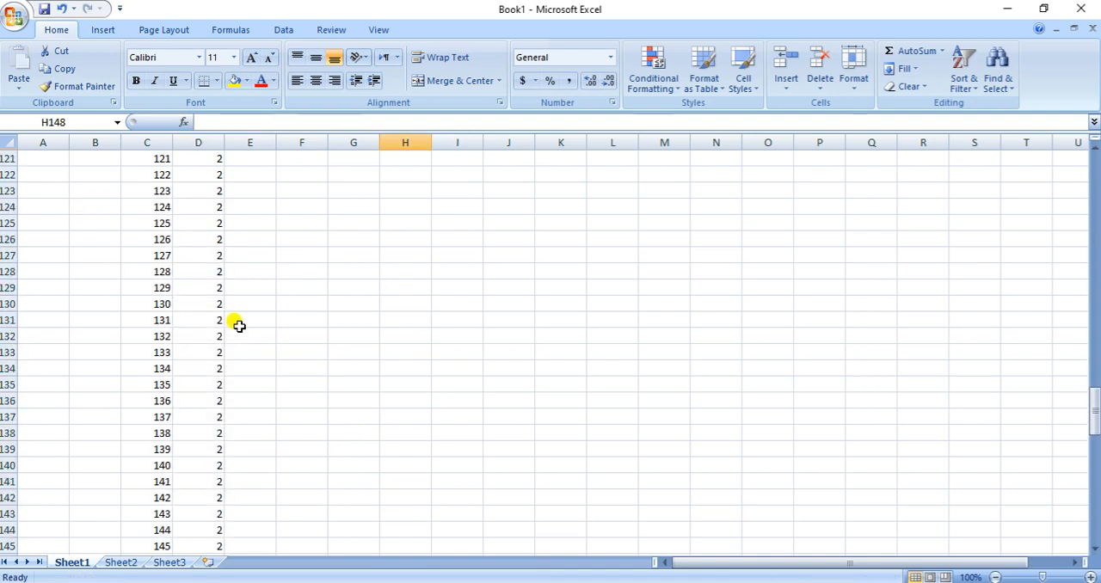
pyautogui.scroll(9, 249, 320)
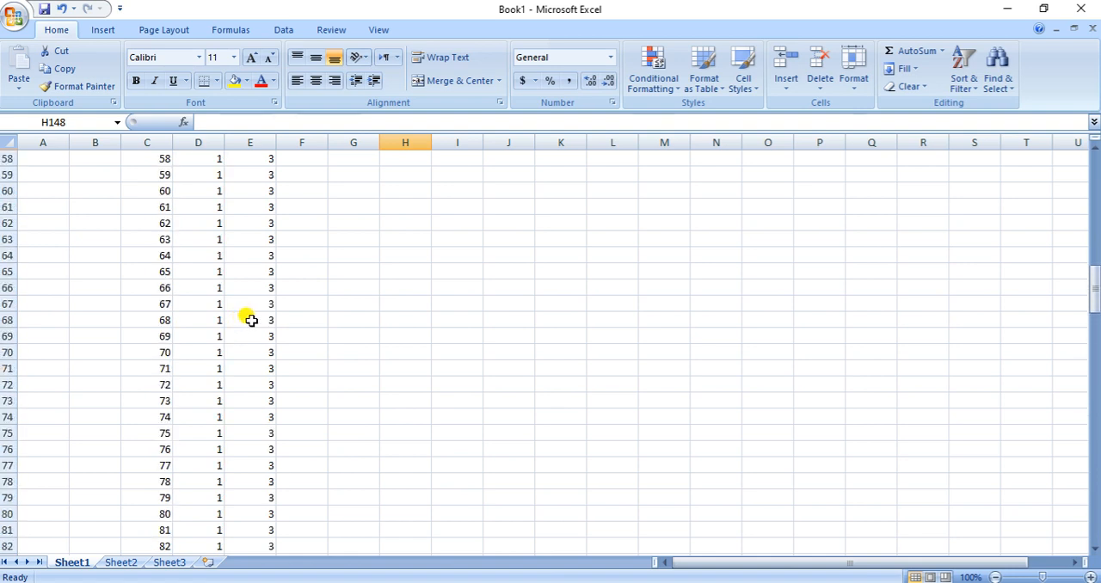
pyautogui.scroll(-6, 249, 320)
pyautogui.hotkey('alt', 'Tab')
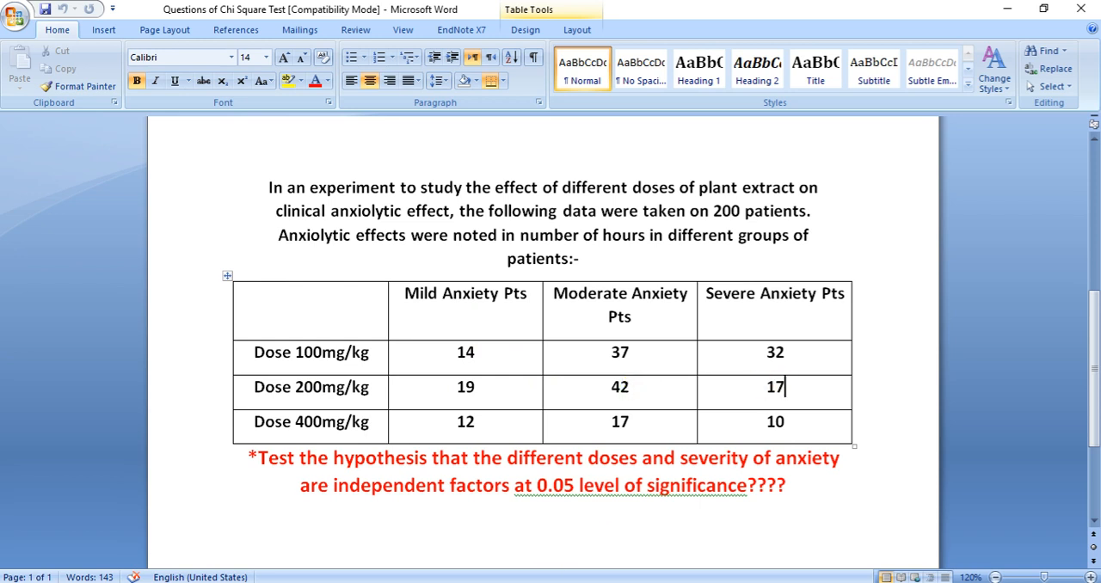
pyautogui.click(484, 394)
pyautogui.click(595, 581)
# Enter code 1 in H1:H5 in Excel for the mild anxiety patients
pyautogui.scroll(20, 596, 339)
pyautogui.click(411, 158)
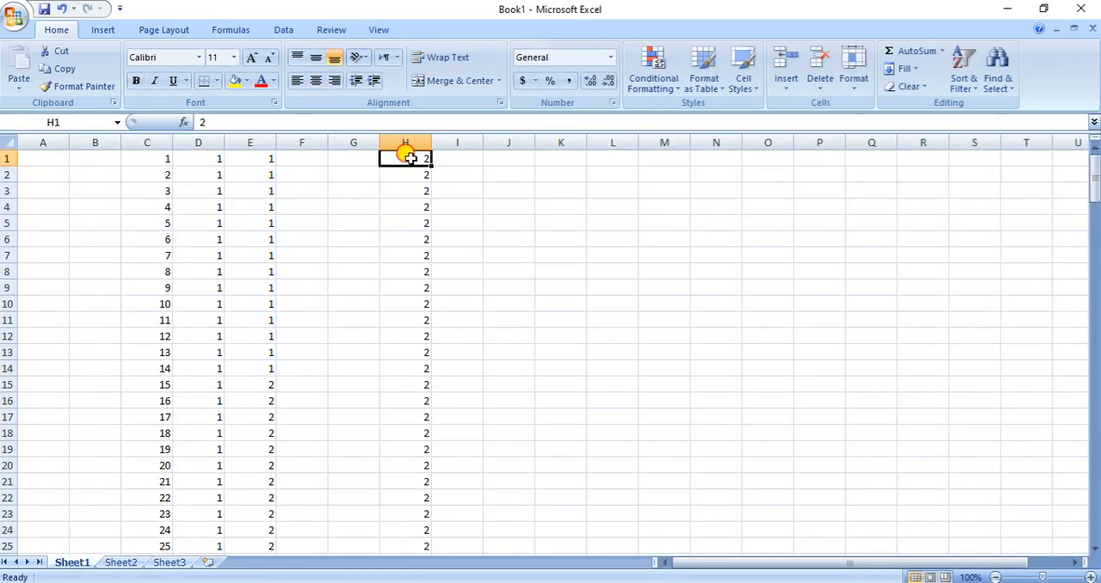
pyautogui.write('1 1 1 1 1')
pyautogui.press('Return')
pyautogui.press('Down')
pyautogui.press('Up')
pyautogui.press('Up')
pyautogui.press('Up')
pyautogui.press('Up')
pyautogui.press('Up')
pyautogui.press('Up')
pyautogui.press('Up')
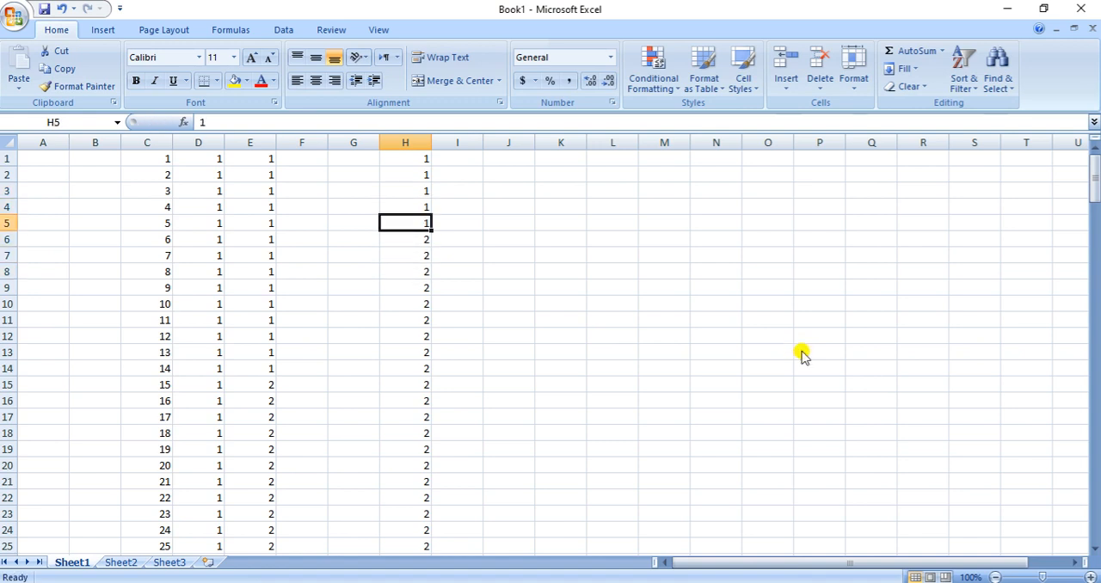
# Extend the ones in H1:H5 down to H19 to make a block of 19
pyautogui.hotkey('shift', 'Down')
pyautogui.hotkey('shift', 'Down')
pyautogui.hotkey('shift', 'Down')
pyautogui.hotkey('shift', 'Down')
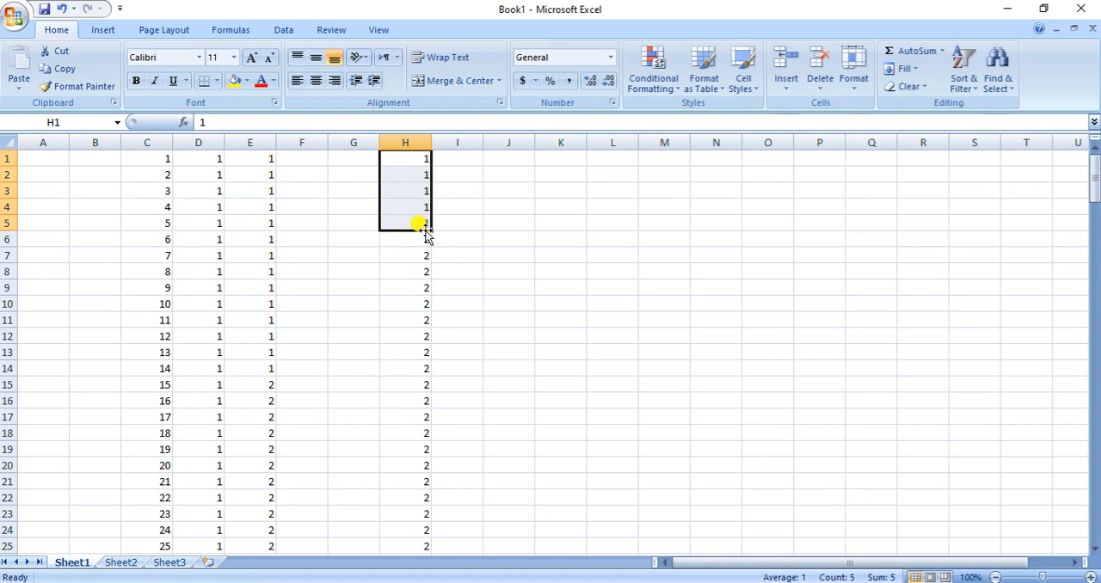
pyautogui.moveTo(426, 229); pyautogui.dragTo(423, 440)
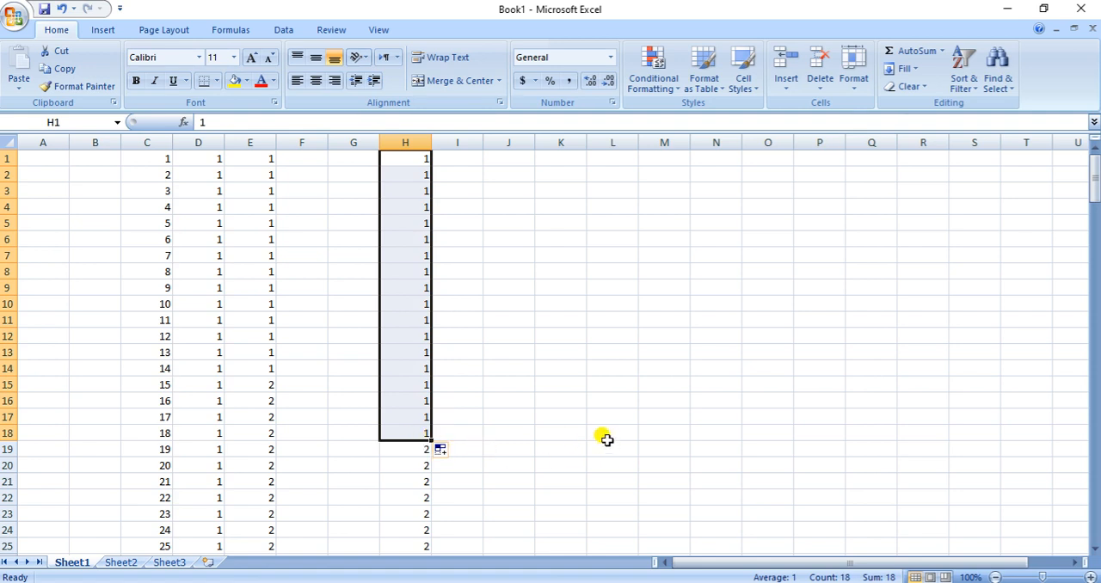
pyautogui.moveTo(429, 439); pyautogui.dragTo(430, 453)
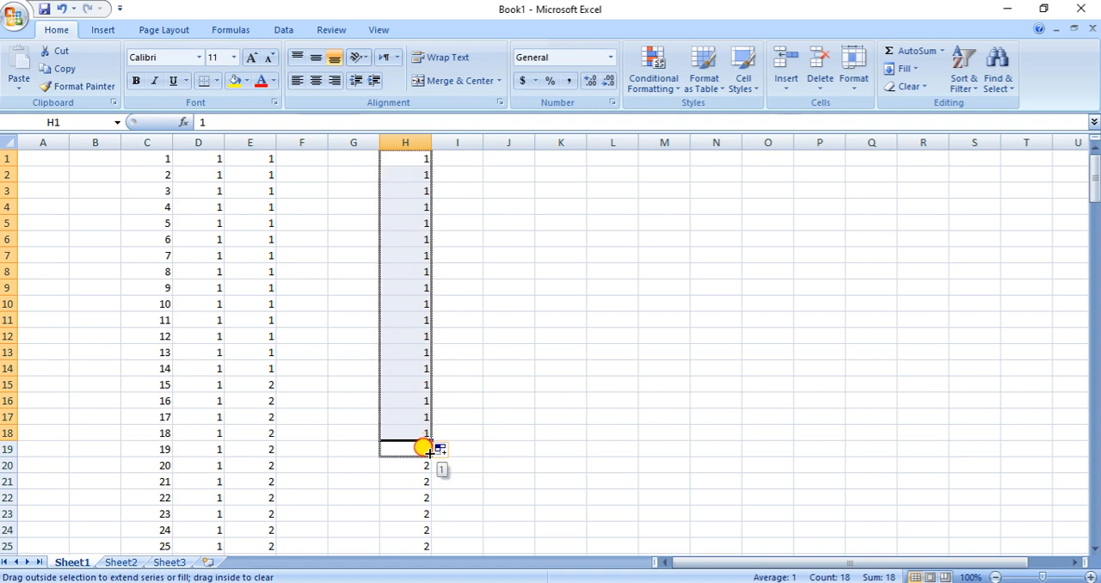
# Copy the block of ones from H1:H19 into column E starting at E84
pyautogui.hotkey('ctrl', 'c')
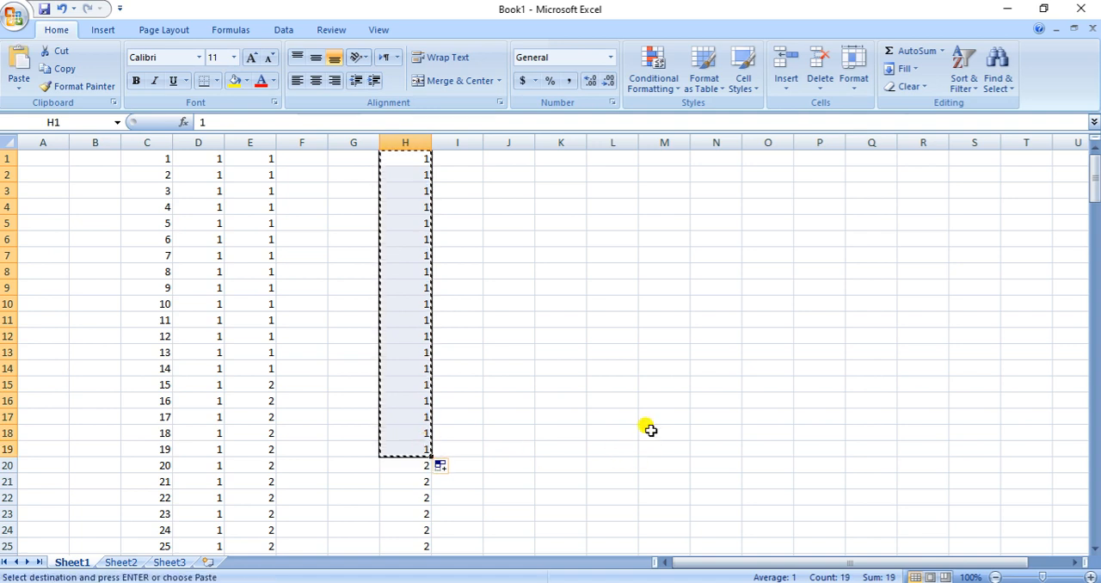
pyautogui.scroll(-19, 295, 383)
pyautogui.scroll(-8, 295, 378)
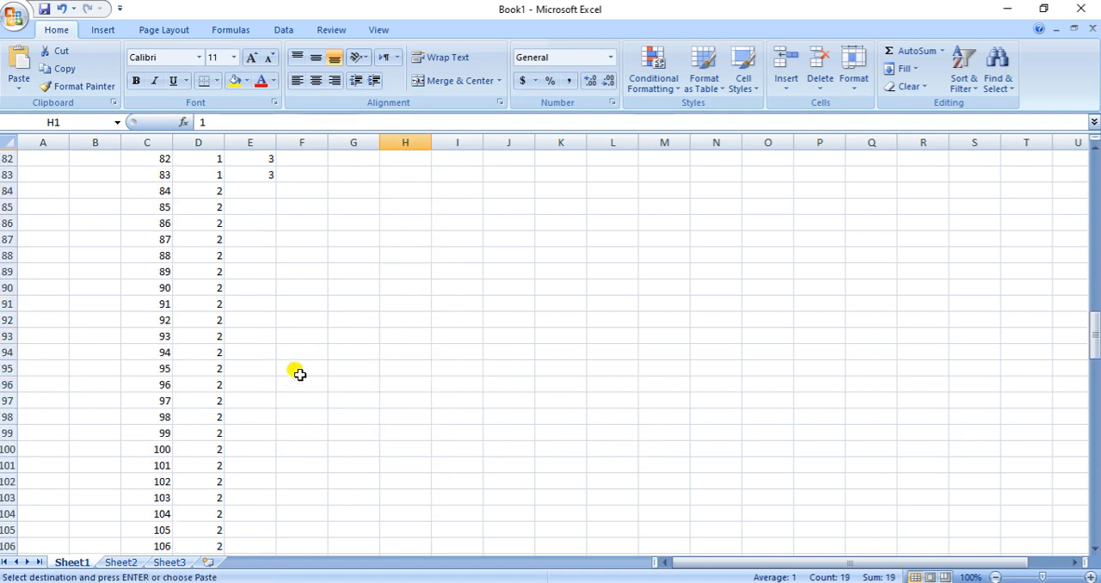
pyautogui.click(260, 191)
pyautogui.hotkey('ctrl', 'v')
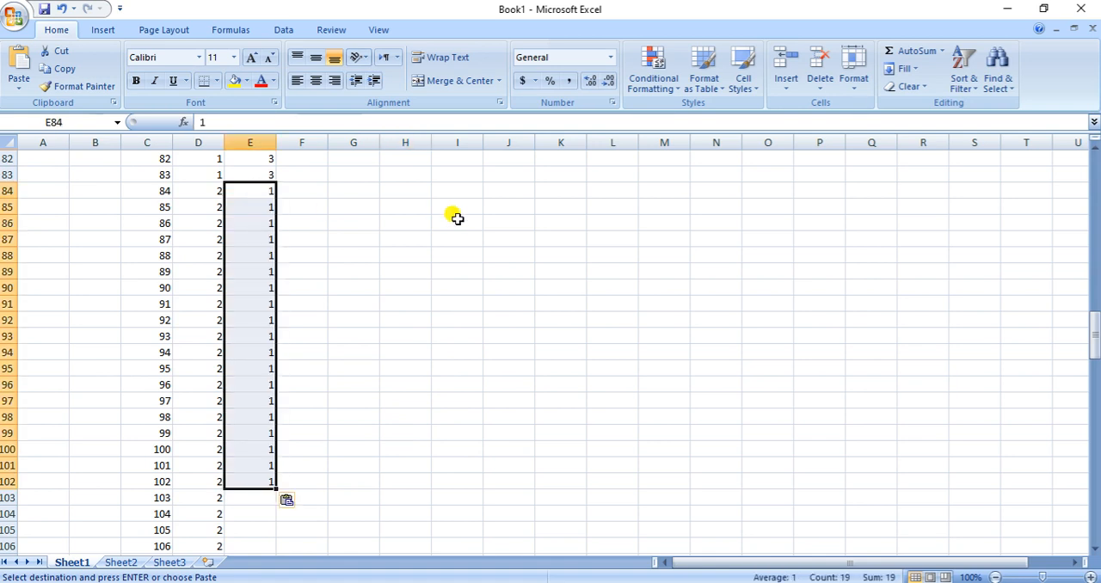
# Check the moderate anxiety count for the 200mg/kg dose in the Word table and return to H1 in Excel
pyautogui.scroll(20, 456, 218)
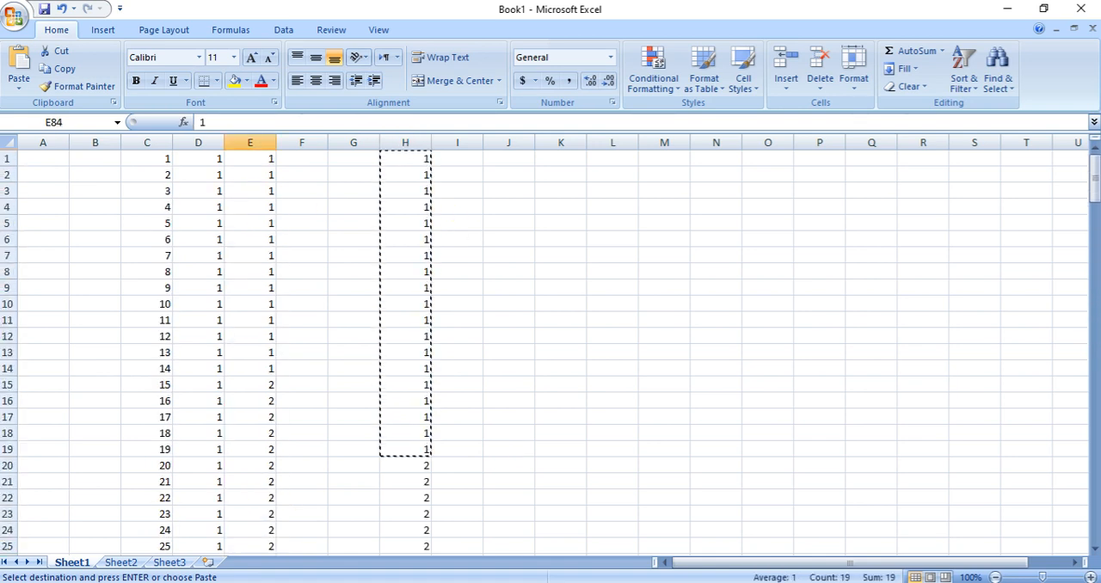
pyautogui.hotkey('alt', 'Tab')
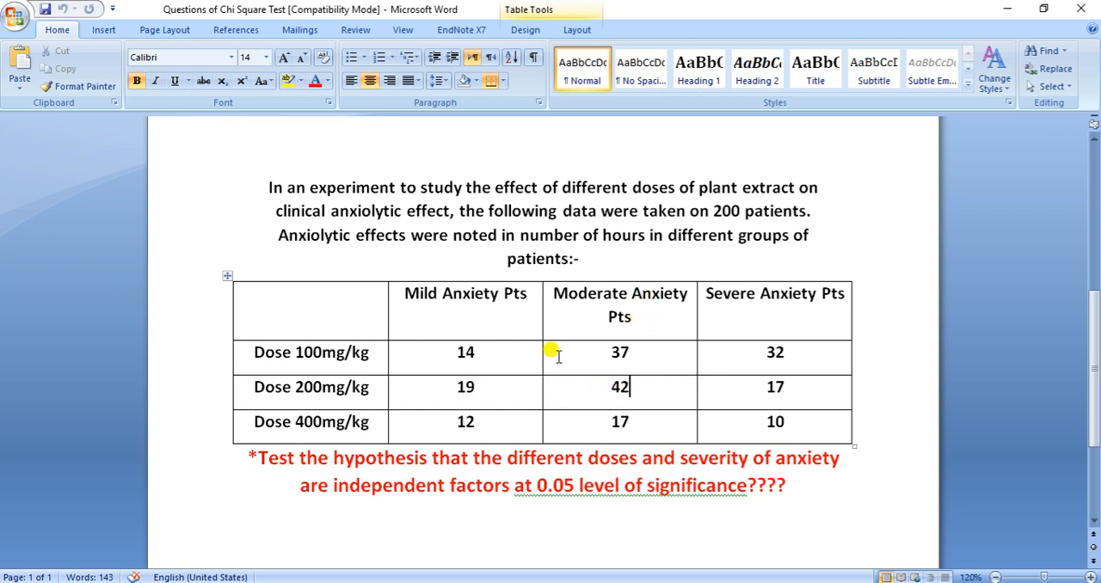
pyautogui.hotkey('alt', 'Tab')
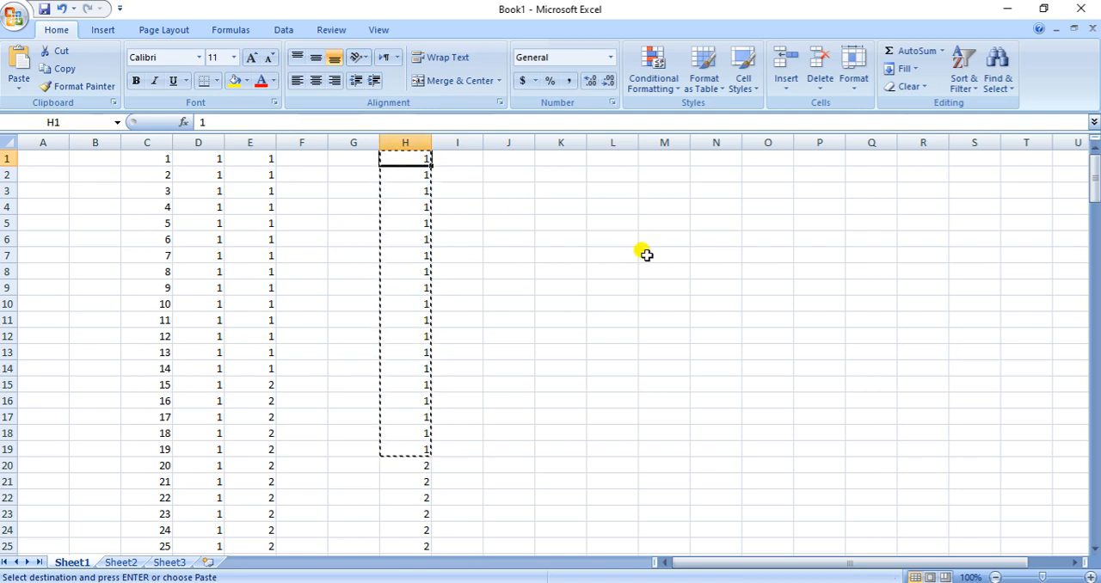
pyautogui.write('2')
pyautogui.press('Return')
pyautogui.write('2')
pyautogui.press('Return')
pyautogui.write('2 2 2')
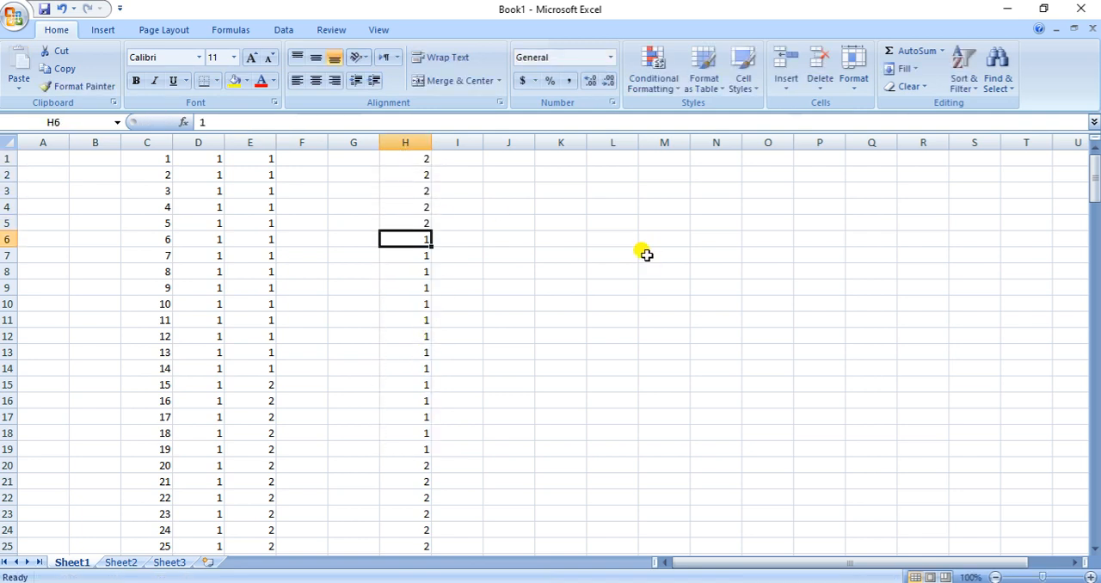
# Clear all of column H and enter code 2 in its first cells starting at H1
pyautogui.click(404, 142)
pyautogui.press('Delete')
pyautogui.click(414, 159)
pyautogui.write('2')
pyautogui.press('Return')
pyautogui.write('2')
pyautogui.press('Return')
pyautogui.write('2')
pyautogui.press('Return')
pyautogui.write('2')
pyautogui.press('Return')
pyautogui.write('2')
pyautogui.press('Return')
# Extend the newly entered twos in column H down to H42 to make a block of 42
pyautogui.press('Up')
pyautogui.press('Up')
pyautogui.press('Up')
pyautogui.press('Up')
pyautogui.press('Up')
pyautogui.moveTo(417, 165); pyautogui.dragTo(423, 466)
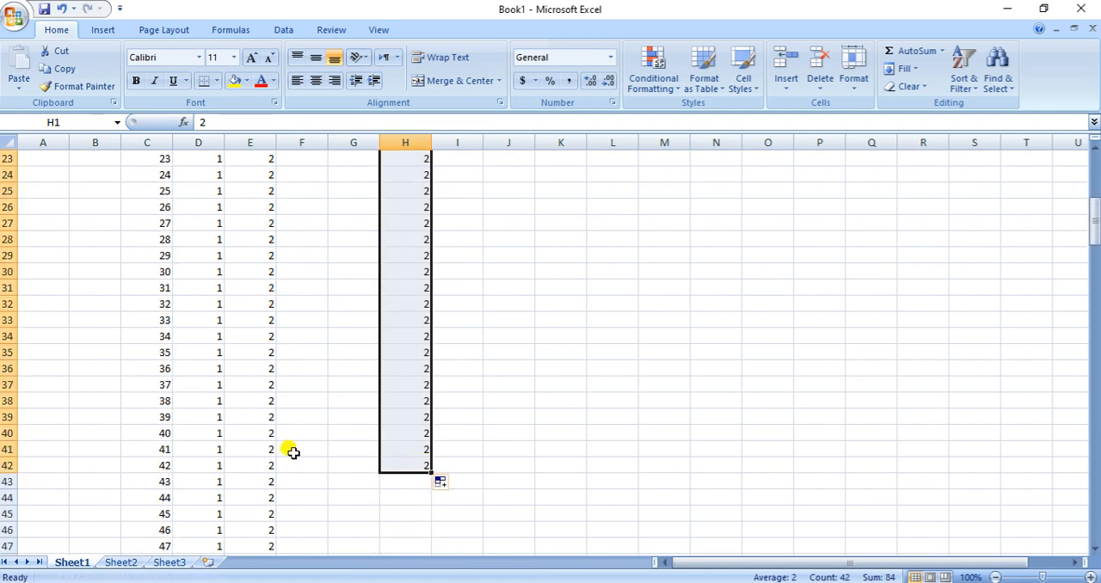
# Copy the block of twos from H1:H42 into column E starting at E103
pyautogui.hotkey('ctrl', 'c')
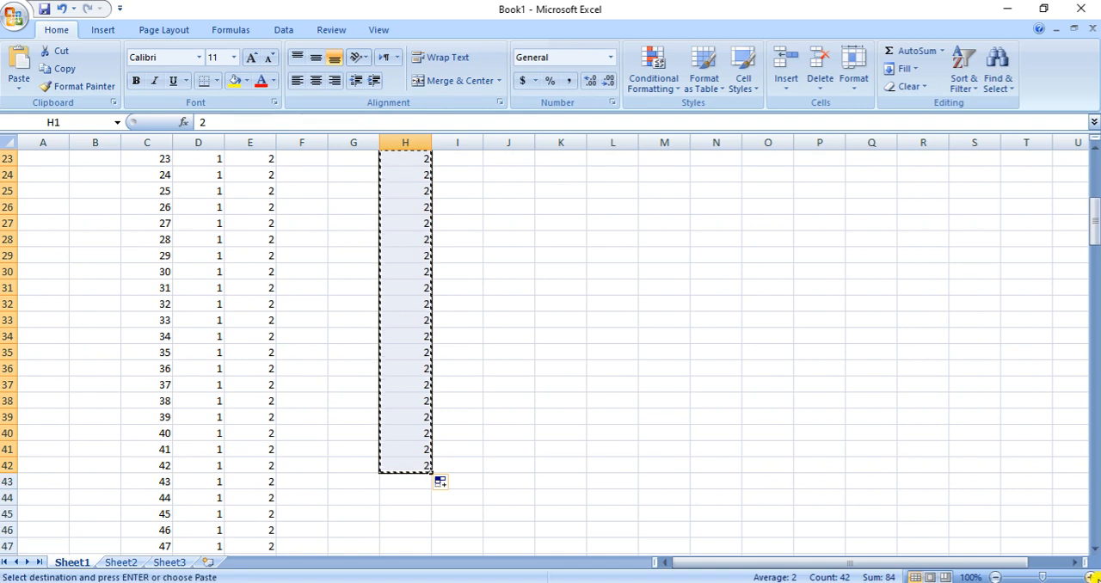
pyautogui.scroll(-9, 224, 400)
pyautogui.scroll(-16, 295, 406)
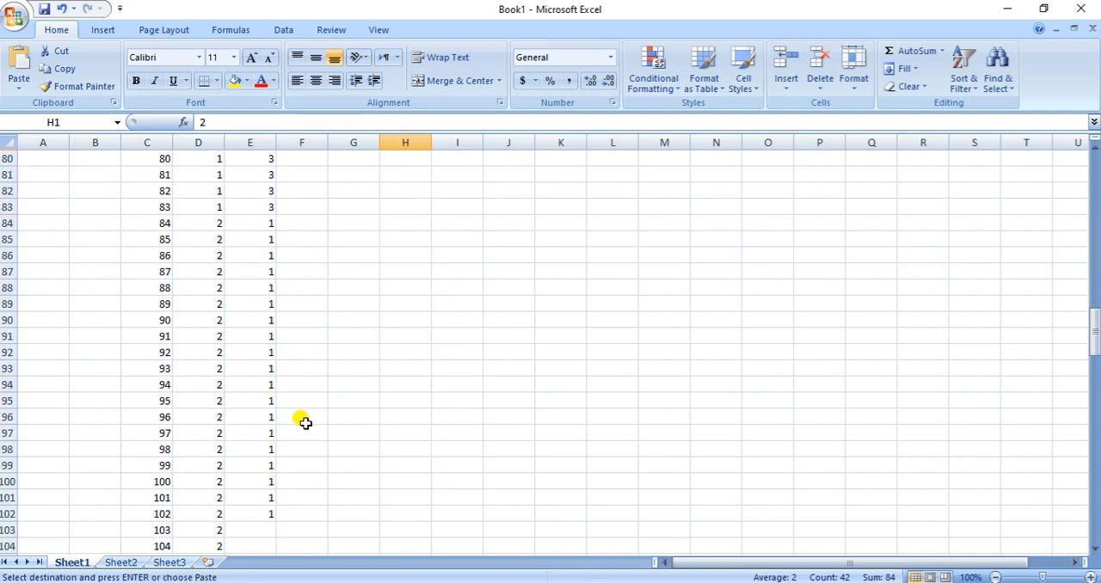
pyautogui.click(265, 242)
pyautogui.hotkey('ctrl', 'v')
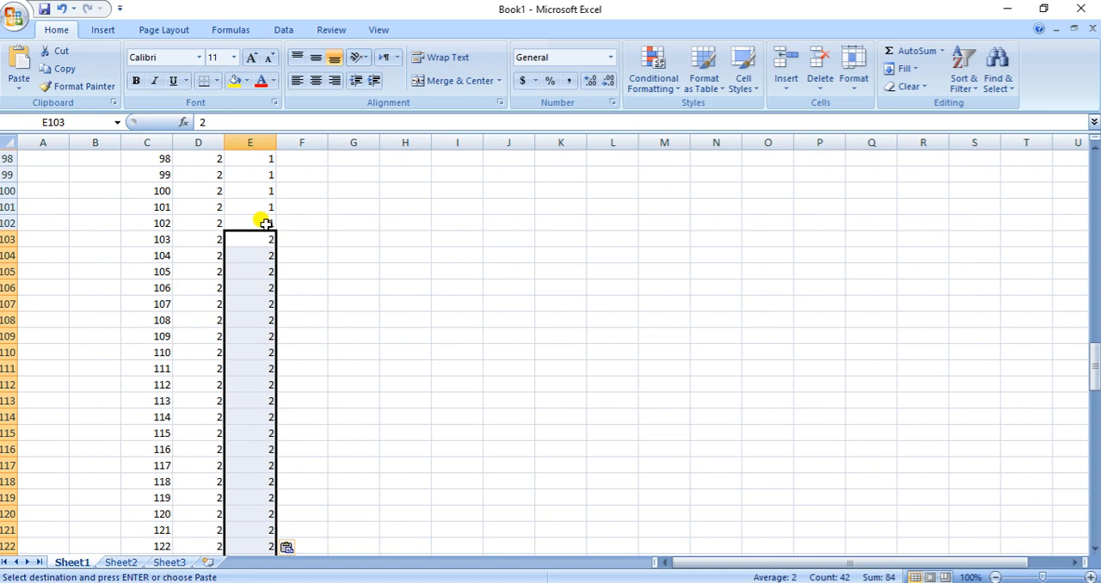
# Clear the helper block of twos from column H
pyautogui.scroll(20, 469, 300)
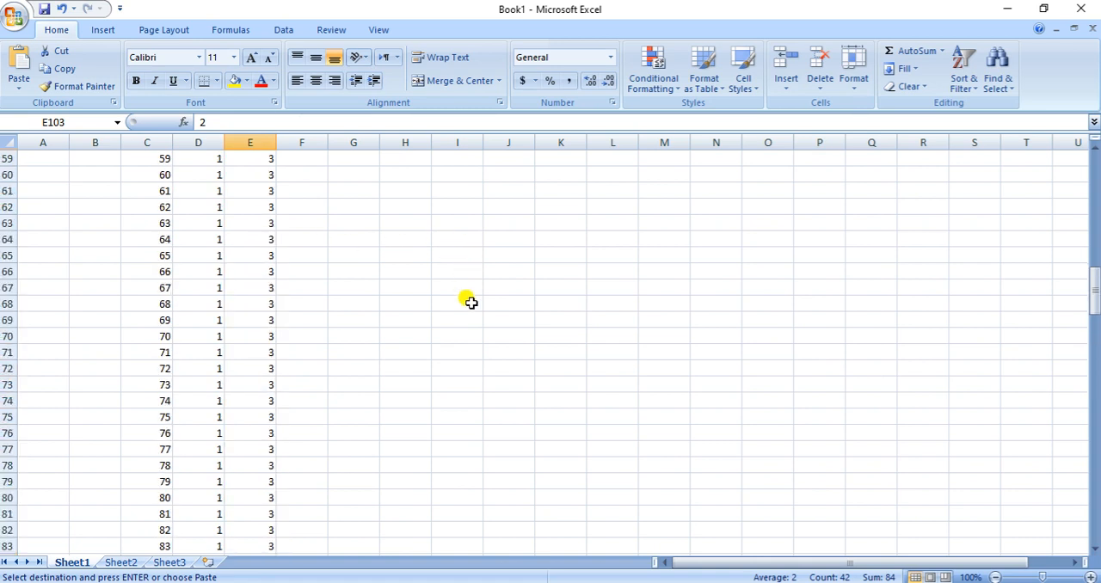
pyautogui.scroll(6, 468, 301)
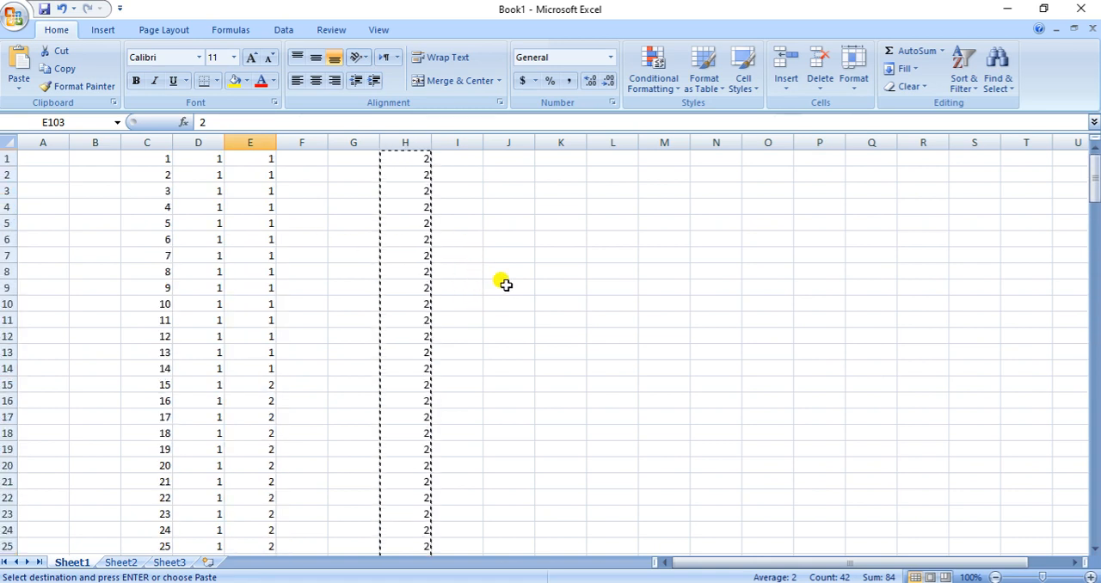
pyautogui.click(512, 291)
pyautogui.click(395, 143)
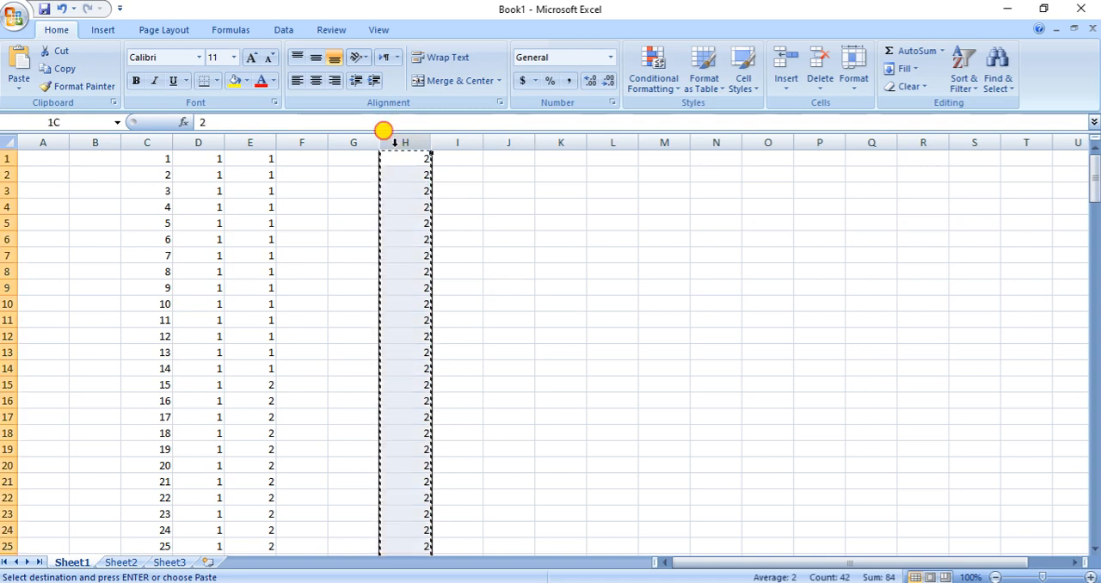
pyautogui.press('Delete')
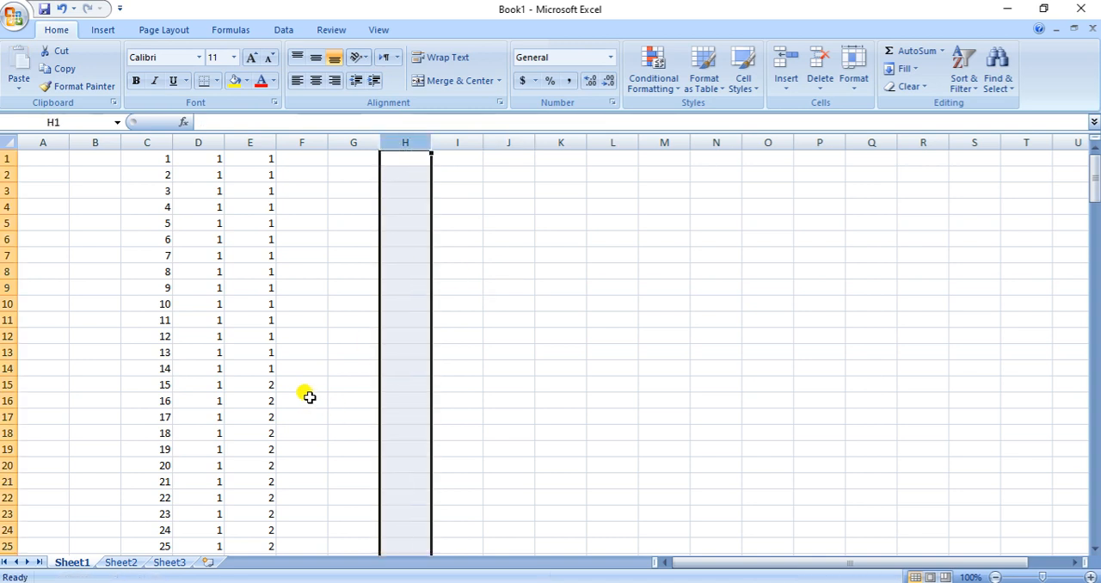
# Select E145 as the next empty severity cell, then check the severe anxiety count for 200mg/kg in Word and return to Excel
pyautogui.scroll(-19, 312, 363)
pyautogui.scroll(-20, 312, 363)
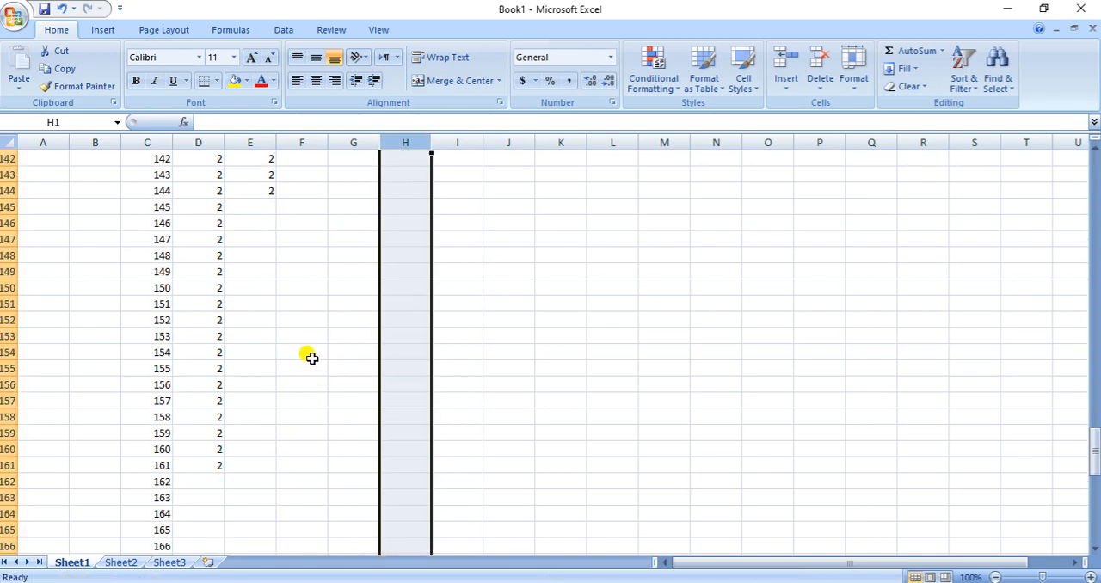
pyautogui.scroll(20, 311, 357)
pyautogui.scroll(-20, 312, 355)
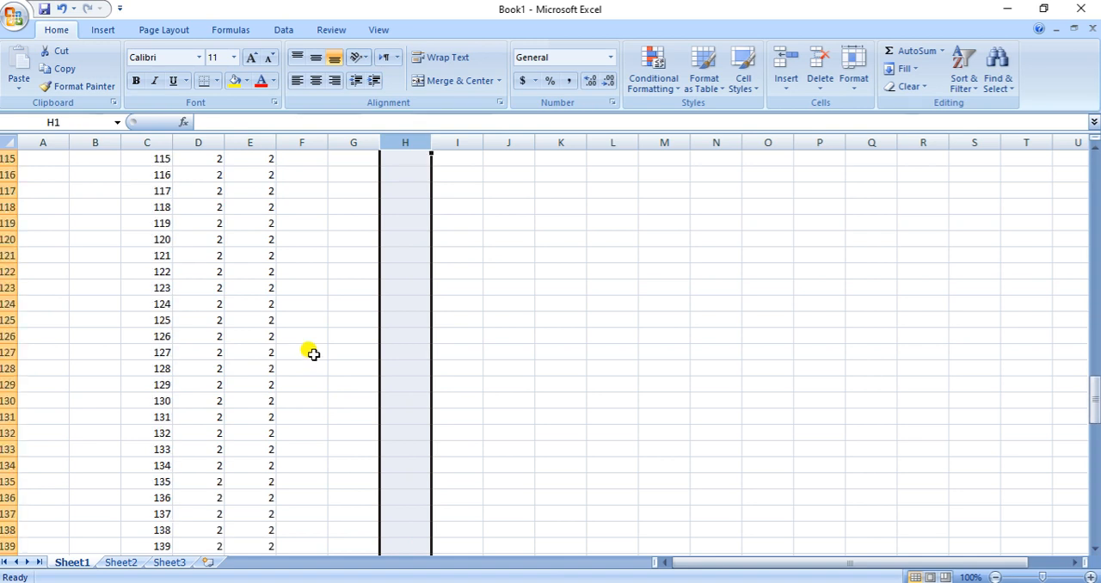
pyautogui.scroll(3, 312, 352)
pyautogui.click(247, 256)
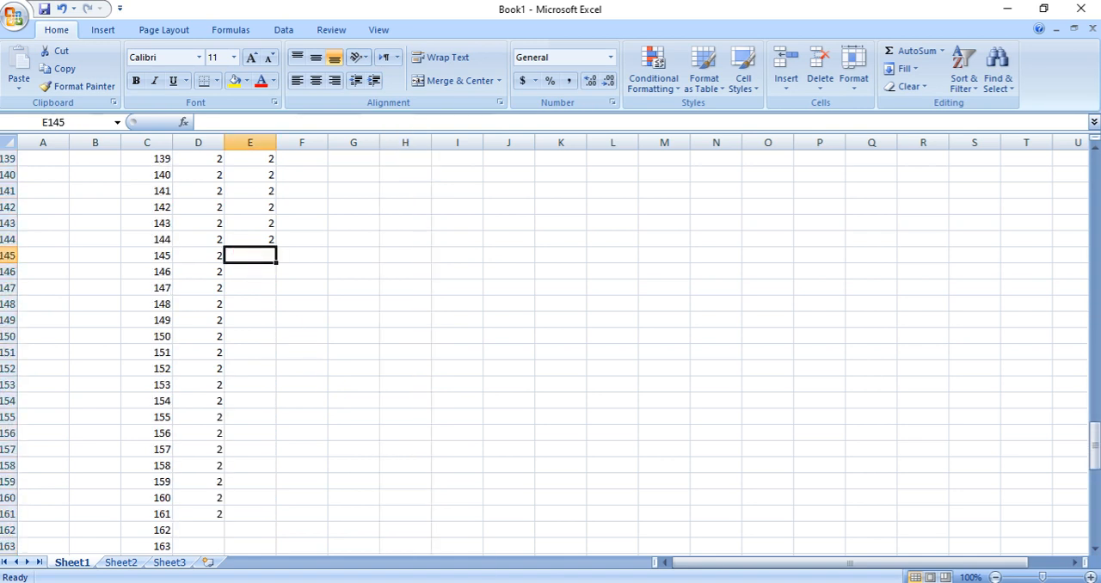
pyautogui.click(606, 582)
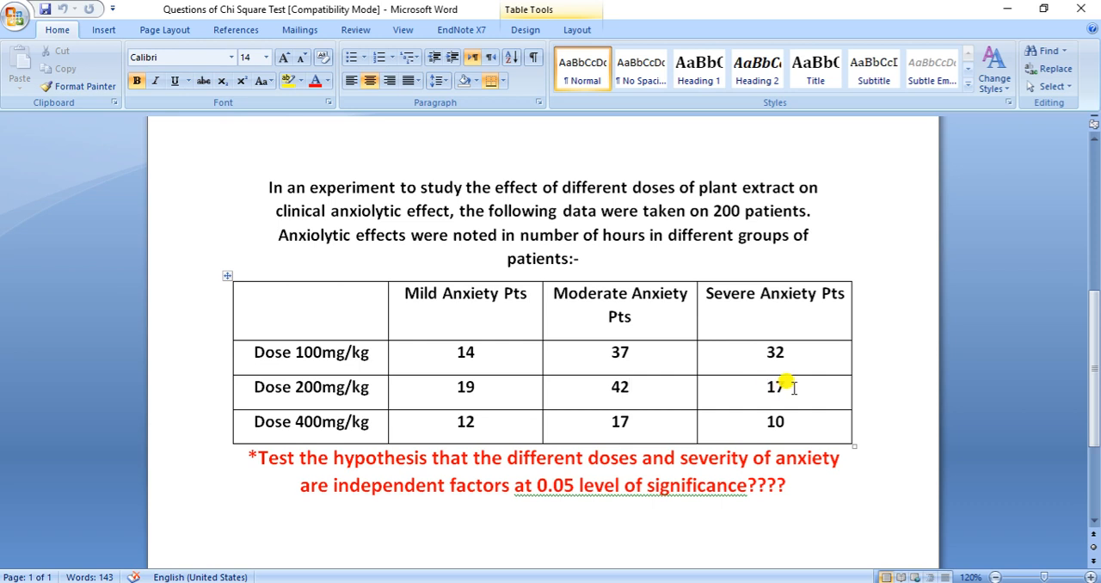
pyautogui.click(569, 581)
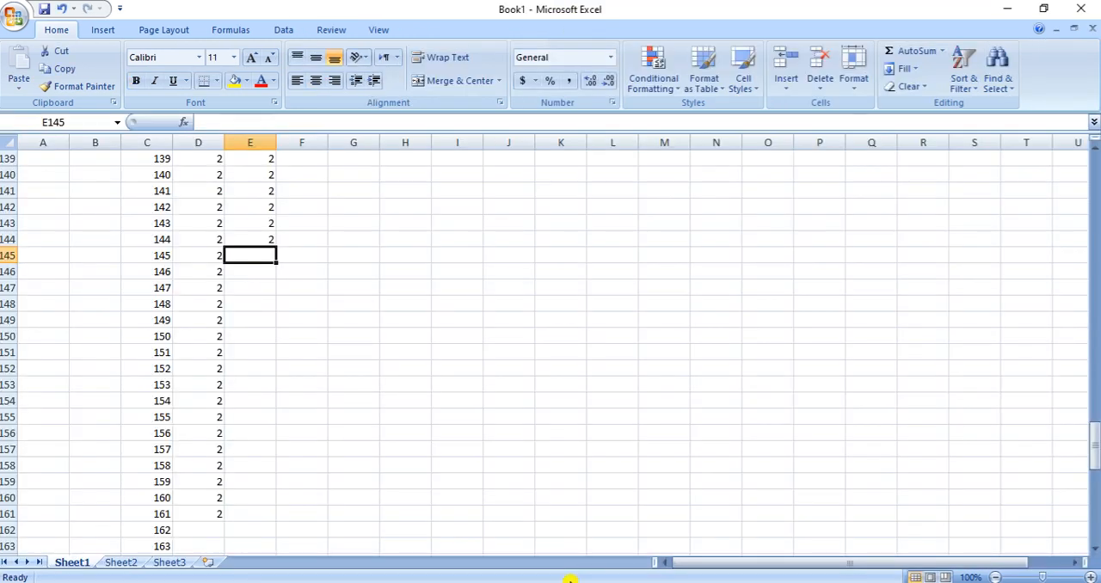
# Enter severity code 3 in each cell from E145 to E161 for the severe anxiety patients on 200mg/kg
pyautogui.write('3')
pyautogui.press('Return')
pyautogui.write('3')
pyautogui.press('Return')
pyautogui.write('3')
pyautogui.press('Return')
pyautogui.write('3')
pyautogui.press('Return')
pyautogui.write('3')
pyautogui.press('Return')
pyautogui.write('3 3')
pyautogui.press('Return')
pyautogui.write('3')
pyautogui.press('Return')
pyautogui.write('3')
pyautogui.press('Return')
pyautogui.write('3')
pyautogui.press('Return')
pyautogui.write('3 3 3 3')
pyautogui.press('Return')
pyautogui.write('3')
pyautogui.press('Return')
pyautogui.write('3')
pyautogui.press('Return')
pyautogui.press('Return')
# Check the 400mg/kg dose row in Word, return to Excel and enter dose code 3 in D162:D166
pyautogui.press('Up')
pyautogui.press('Left')
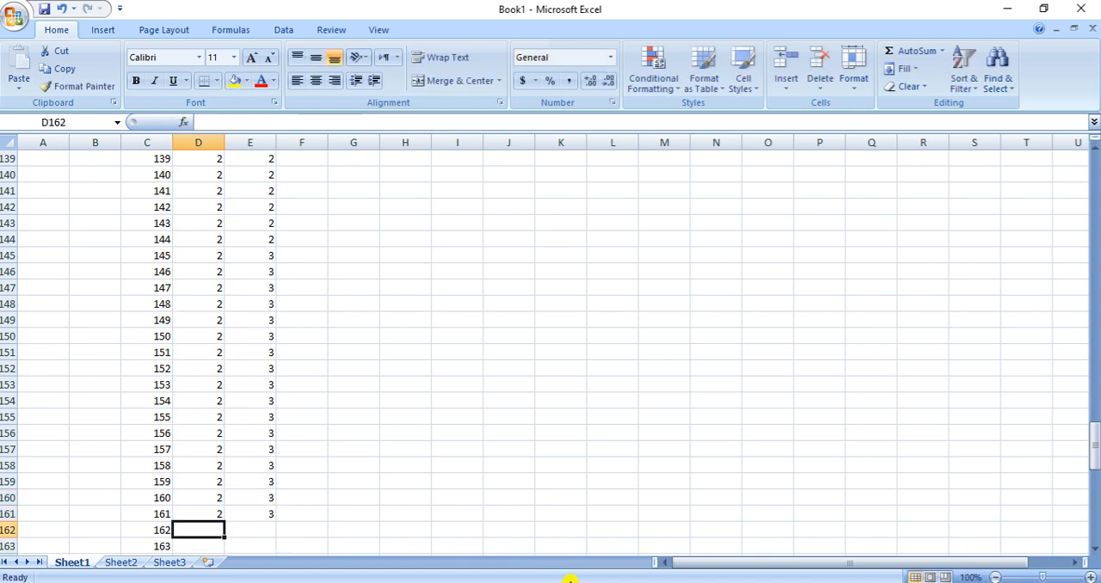
pyautogui.scroll(-5, 458, 344)
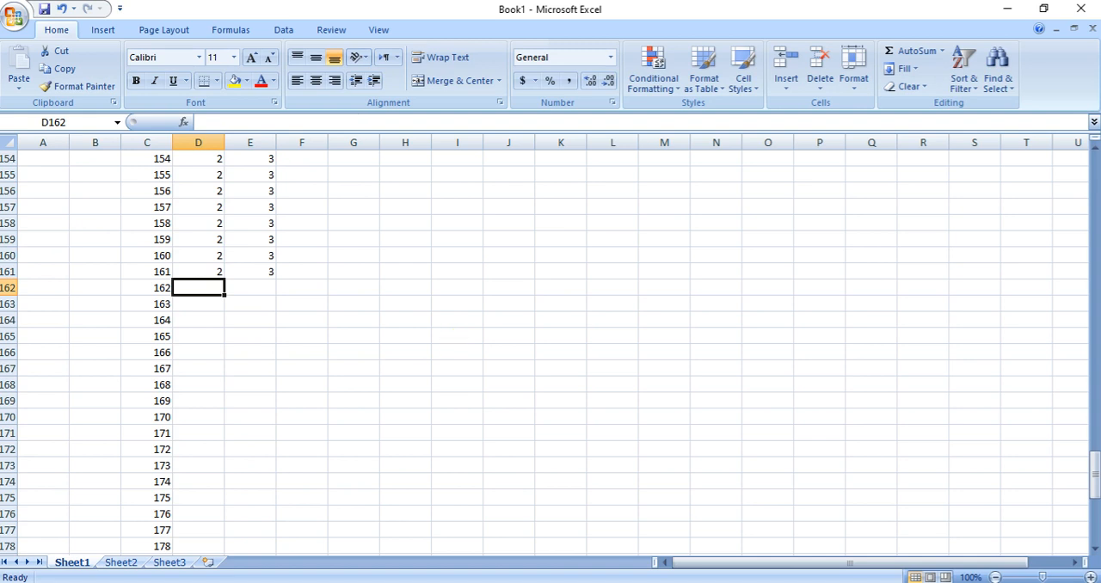
pyautogui.hotkey('alt', 'Tab')
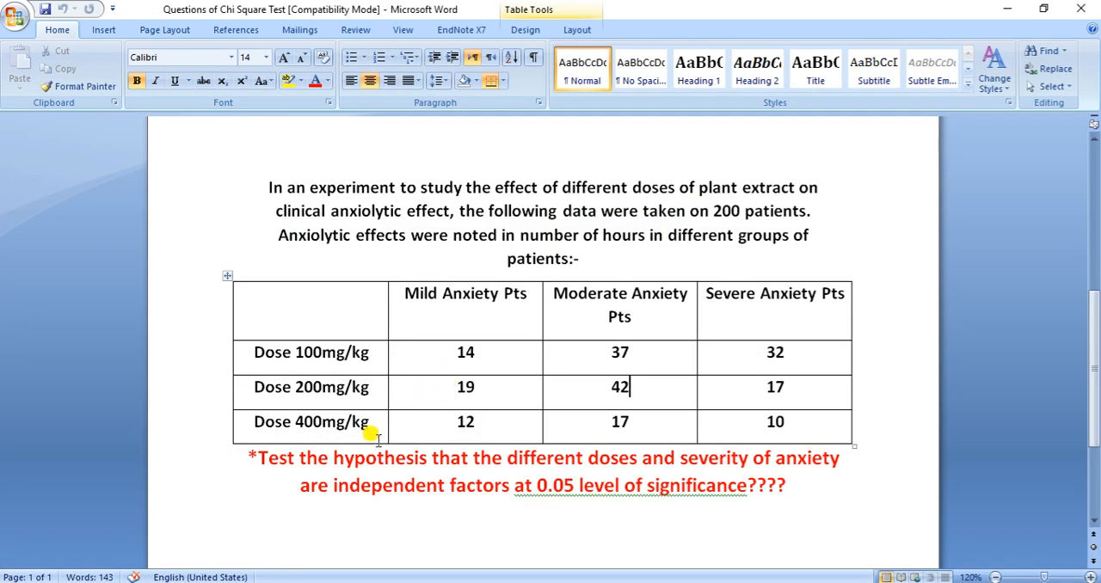
pyautogui.click(486, 418)
pyautogui.hotkey('alt', 'Tab')
pyautogui.write('3 3 3 3 3')
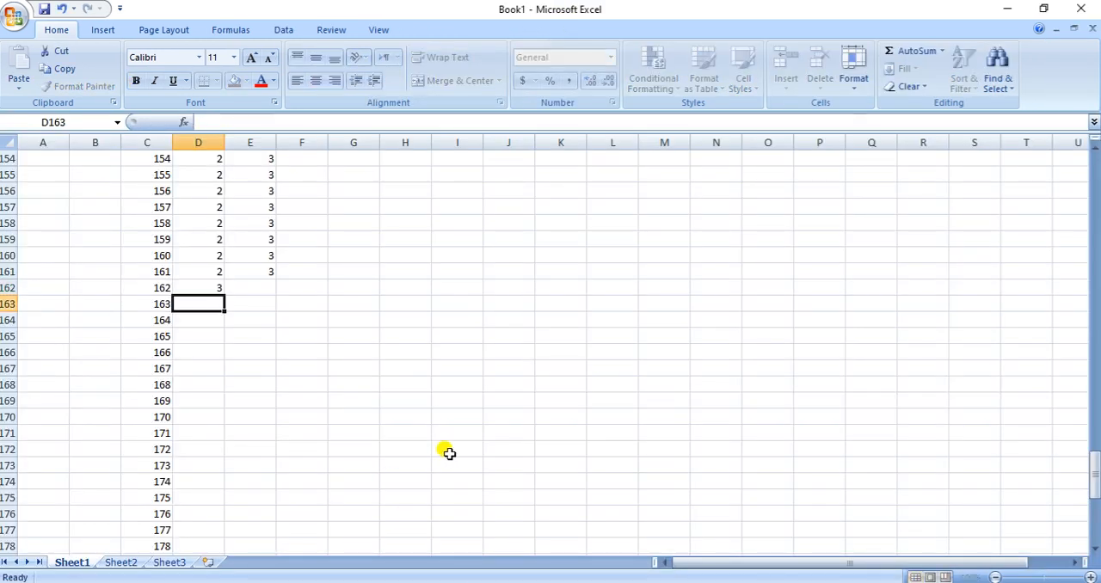
# Extend the threes in D162:D166 down column D to row 200
pyautogui.press('Up')
pyautogui.press('Up')
pyautogui.press('Up')
pyautogui.press('Up')
pyautogui.press('Up')
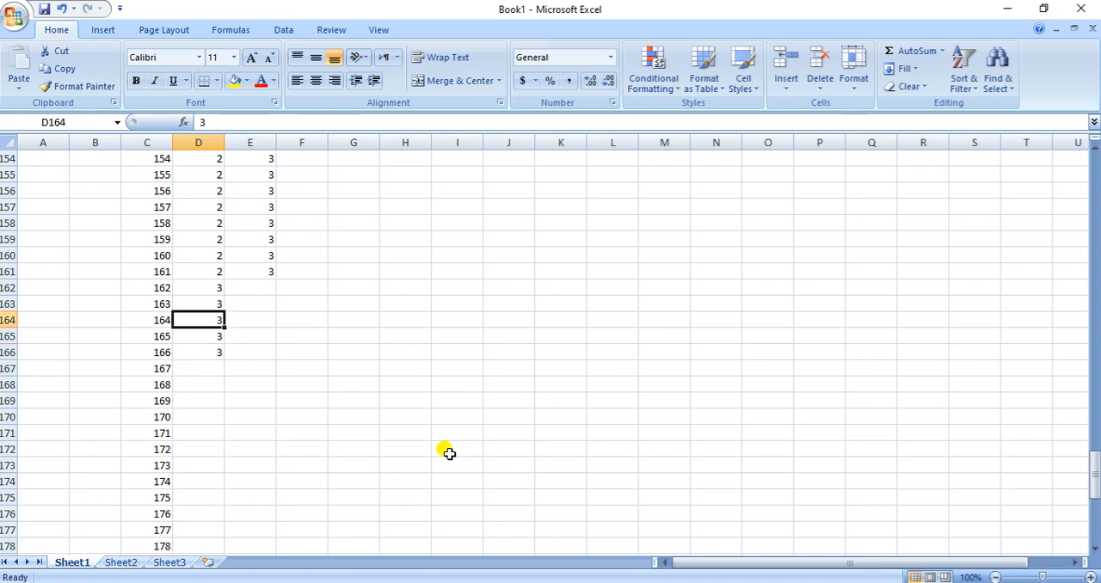
pyautogui.hotkey('shift', 'Down')
pyautogui.hotkey('shift', 'Down')
pyautogui.hotkey('shift', 'Down')
pyautogui.hotkey('shift', 'Down')
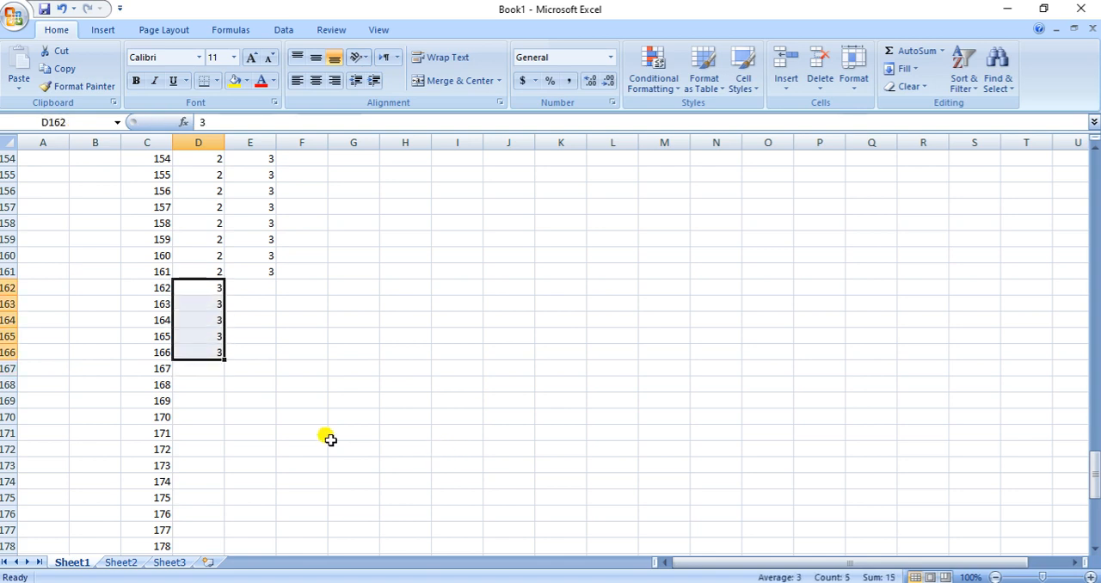
pyautogui.moveTo(221, 358); pyautogui.dragTo(225, 543)
# Check the mild anxiety count for 400mg/kg in Word and enter severity code 1 in E162:E173 in Excel
pyautogui.scroll(11, 395, 400)
pyautogui.click(251, 450)
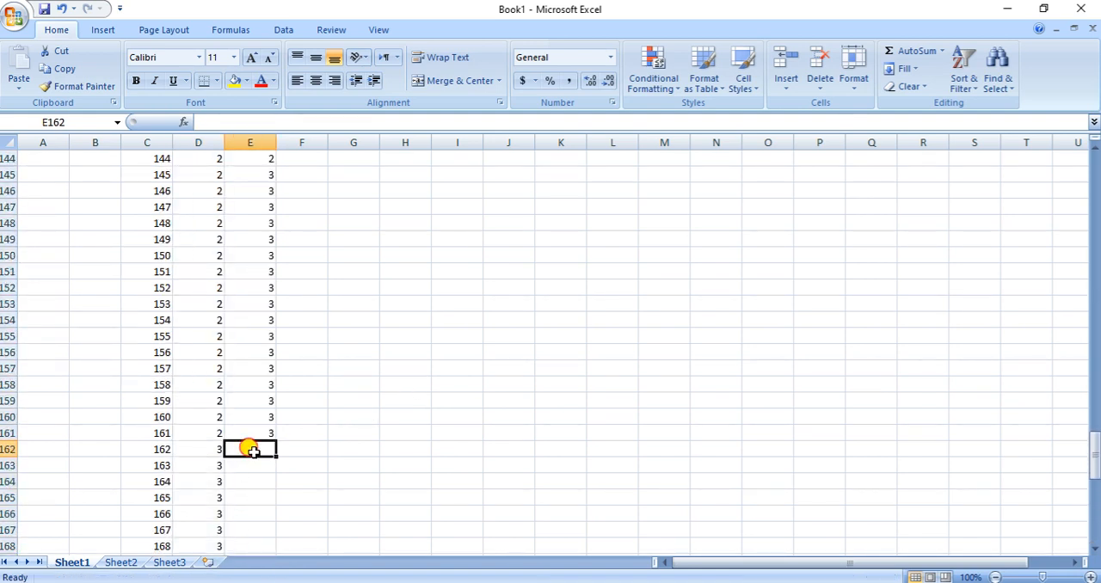
pyautogui.hotkey('alt', 'Tab')
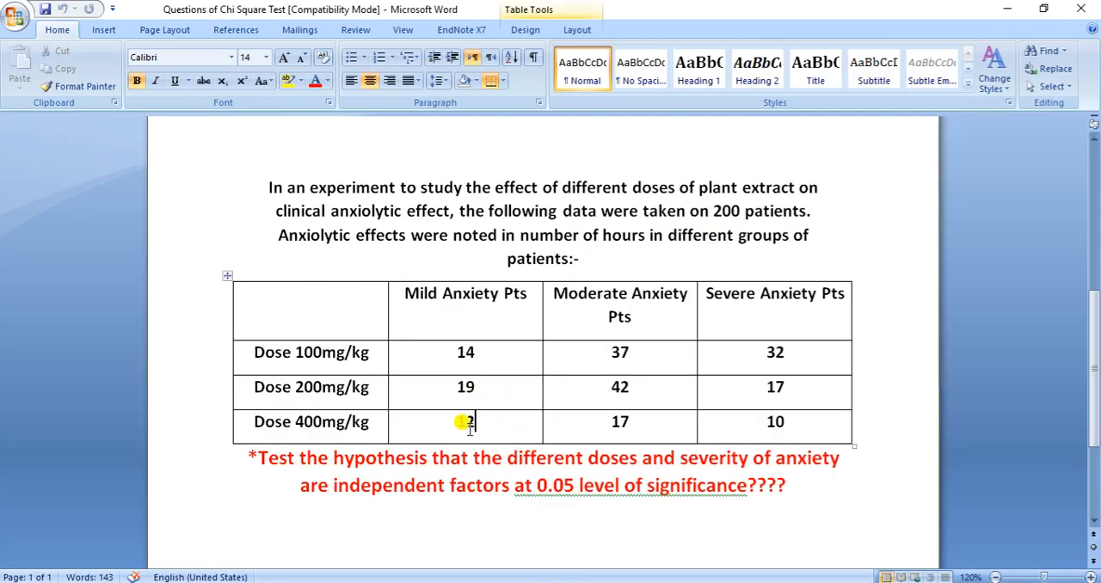
pyautogui.hotkey('alt', 'Tab')
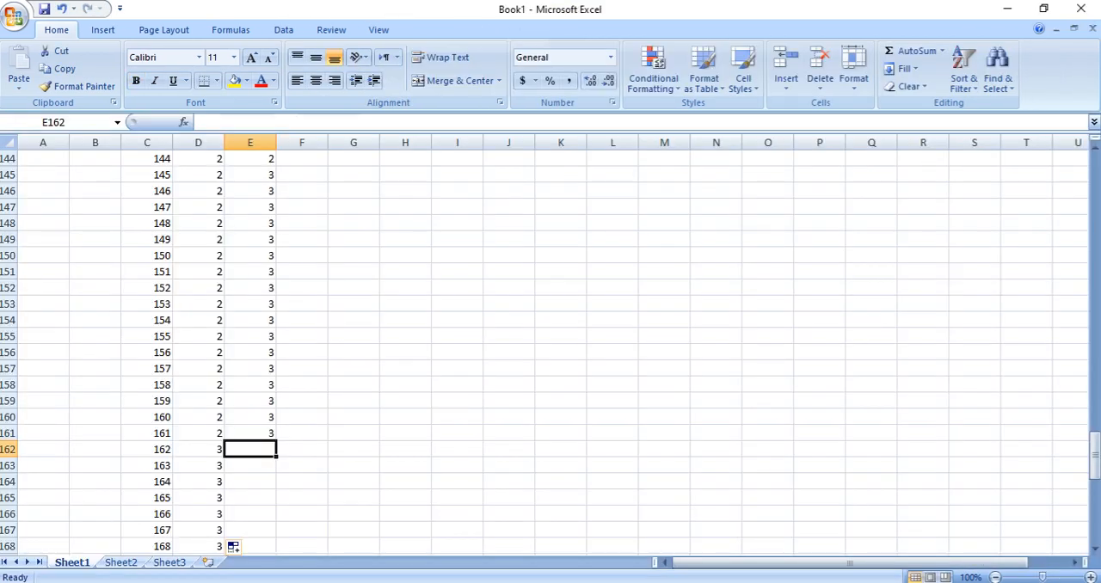
pyautogui.write('1')
pyautogui.press('Return')
pyautogui.write('1')
pyautogui.press('Return')
pyautogui.write('1')
pyautogui.press('Return')
pyautogui.write('1')
pyautogui.press('Return')
pyautogui.write('1')
pyautogui.press('Return')
pyautogui.write('1')
pyautogui.press('Return')
pyautogui.write('1')
pyautogui.press('Return')
pyautogui.write('1')
pyautogui.press('Return')
pyautogui.write('1')
pyautogui.press('Return')
pyautogui.write('1')
pyautogui.press('Return')
pyautogui.write('1')
pyautogui.press('Return')
pyautogui.write('1')
pyautogui.press('Return')
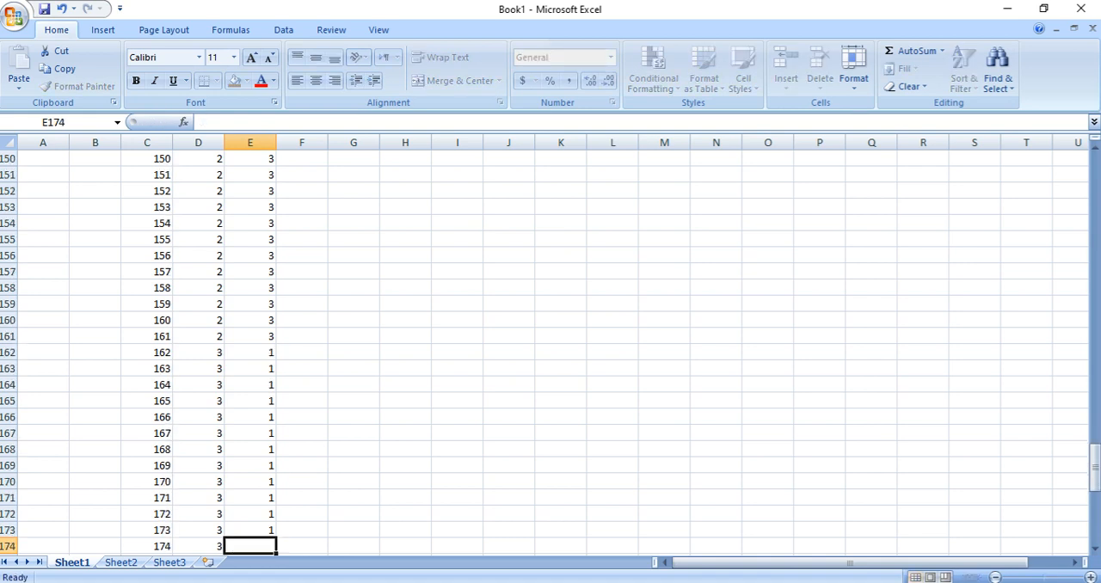
# Check the moderate and severe counts for 400mg/kg in Word, and enter severity code 3 from E200 up to E191 in Excel
pyautogui.hotkey('alt', 'Tab')
pyautogui.click(657, 421)
pyautogui.scroll(-1, 651, 412)
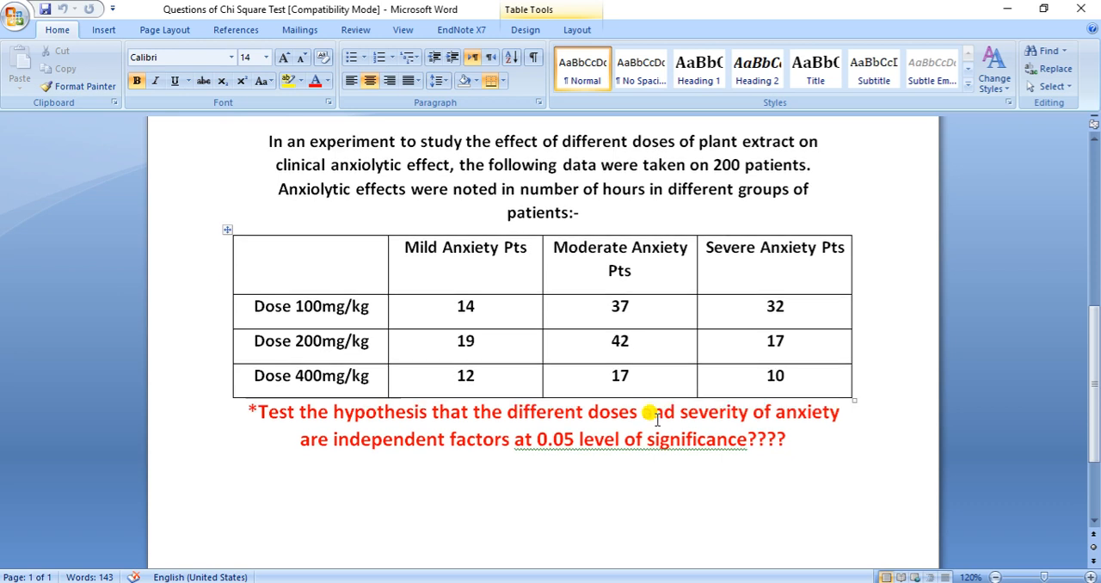
pyautogui.click(799, 379)
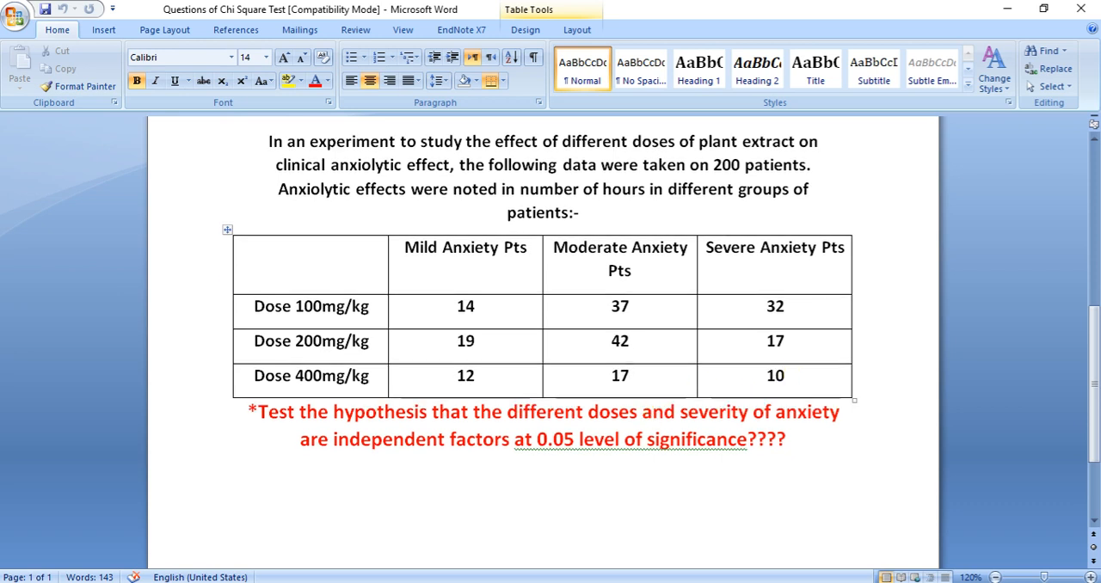
pyautogui.hotkey('alt', 'Tab')
pyautogui.scroll(-12, 266, 441)
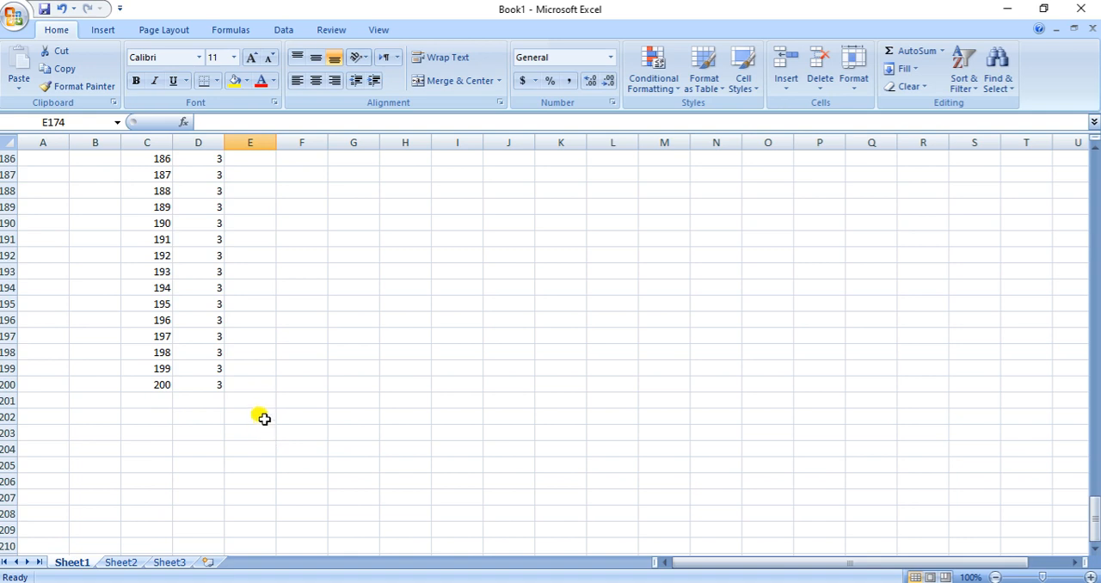
pyautogui.click(257, 389)
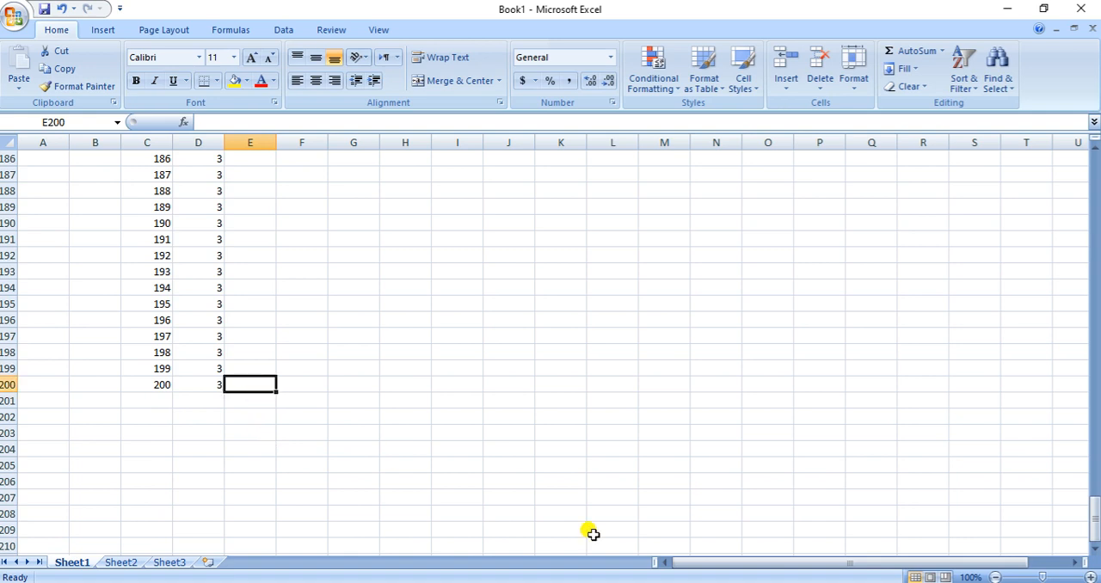
pyautogui.write('3')
pyautogui.press('Up')
pyautogui.write('3')
pyautogui.press('Up')
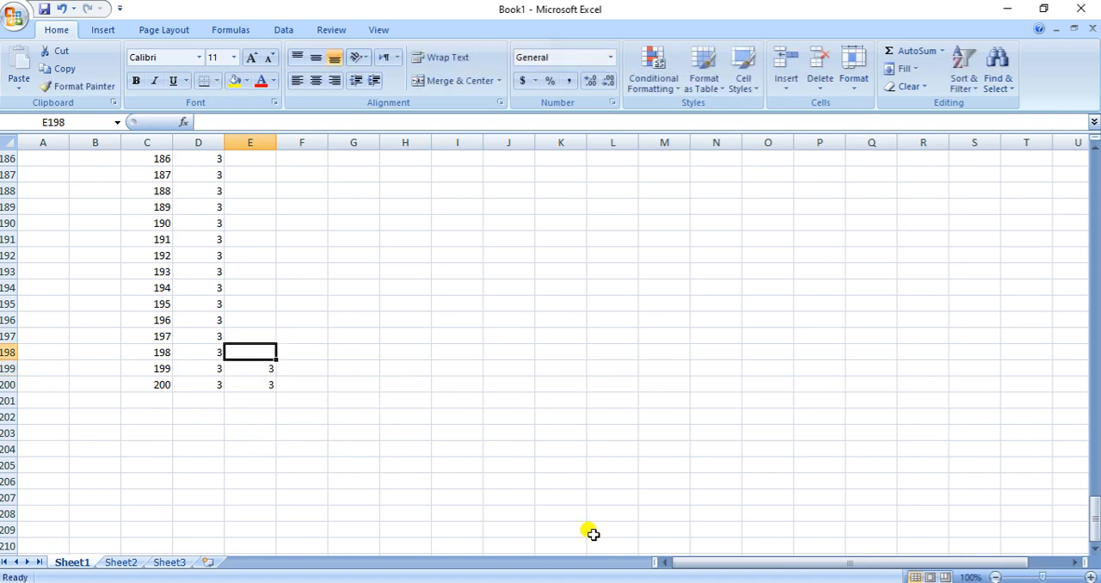
pyautogui.write('3')
pyautogui.press('Up')
pyautogui.write('3')
pyautogui.press('Up')
pyautogui.write('3')
pyautogui.press('Up')
pyautogui.write('3')
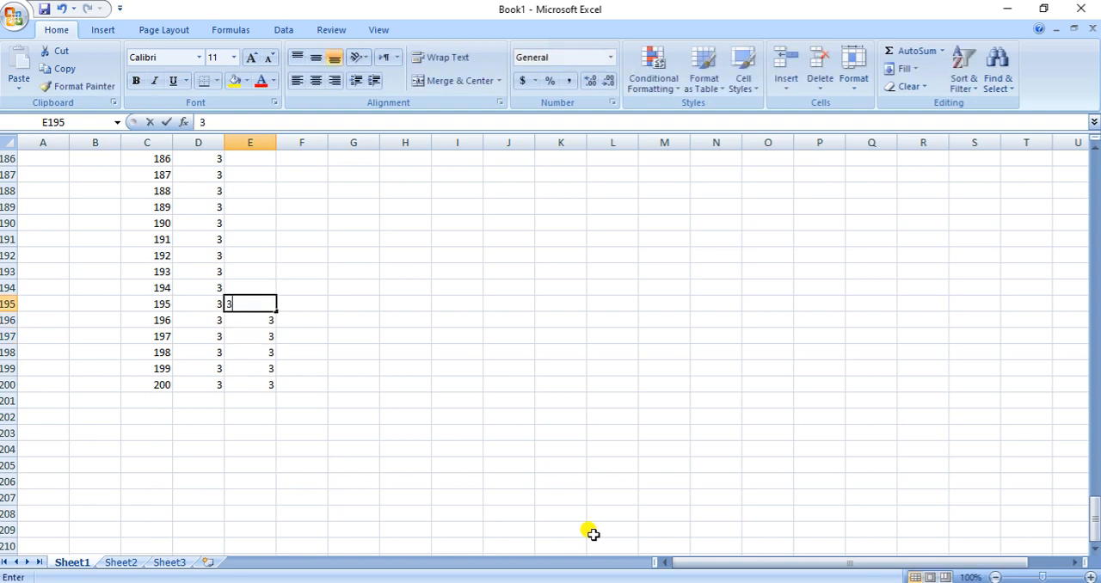
pyautogui.press('Up')
pyautogui.write('3')
pyautogui.press('Up')
pyautogui.write('3')
pyautogui.press('Up')
pyautogui.write('3')
pyautogui.press('Up')
pyautogui.write('3')
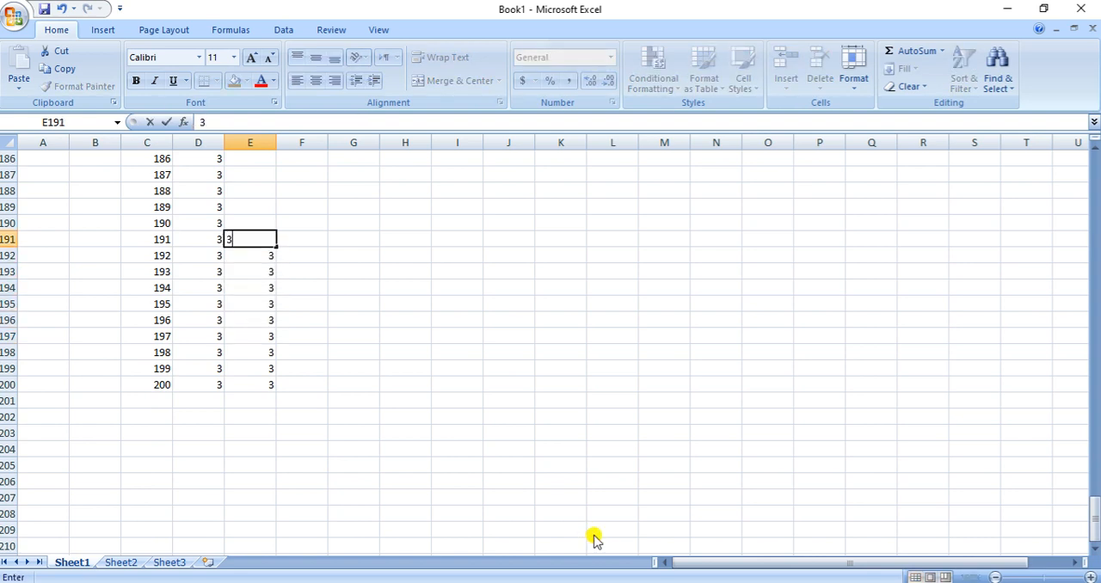
pyautogui.press('Up')
pyautogui.press('Up')
pyautogui.press('Down')
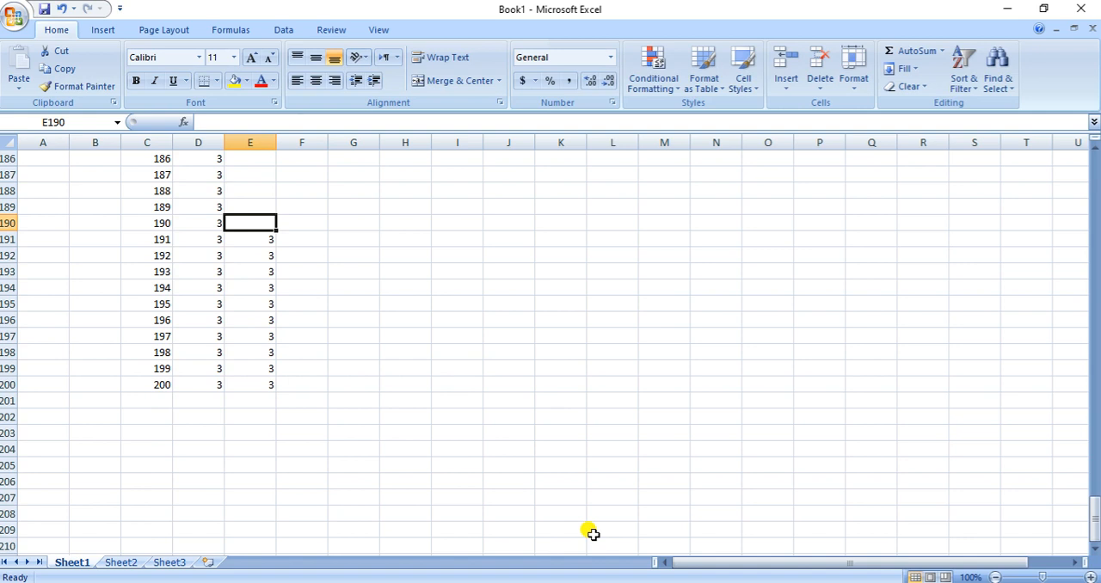
# Enter severity code 2 from E190 up to E174 for the moderate anxiety patients on 400mg/kg
pyautogui.write('2')
pyautogui.press('Up')
pyautogui.write('2')
pyautogui.press('Up')
pyautogui.write('2')
pyautogui.press('Up')
pyautogui.write('2')
pyautogui.press('Up')
pyautogui.write('2')
pyautogui.press('Up')
pyautogui.write('2')
pyautogui.press('Up')
pyautogui.write('2')
pyautogui.press('Up')
pyautogui.write('2')
pyautogui.press('Up')
pyautogui.write('2')
pyautogui.press('Up')
pyautogui.write('2')
pyautogui.press('Up')
pyautogui.write('2')
pyautogui.press('Up')
pyautogui.write('2')
pyautogui.press('Up')
pyautogui.write('2')
pyautogui.press('Up')
pyautogui.write('2')
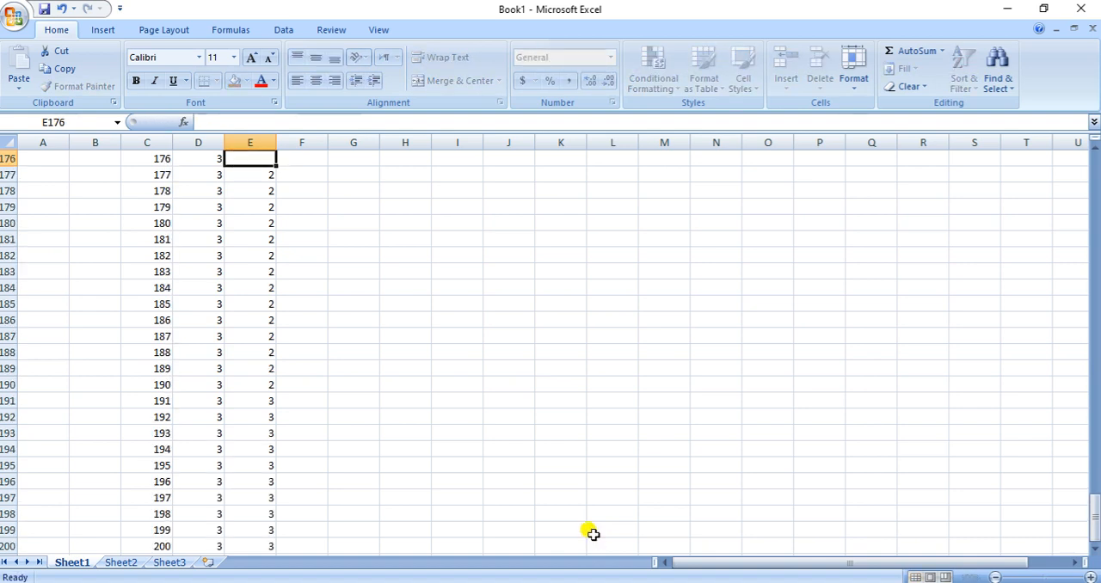
pyautogui.press('Up')
pyautogui.write('2')
pyautogui.press('Up')
pyautogui.write('2')
pyautogui.press('Up')
pyautogui.write('2')
pyautogui.press('Up')
pyautogui.press('Up')
pyautogui.press('Down')
pyautogui.press('Down')
pyautogui.press('Down')
pyautogui.press('Down')
pyautogui.press('Down')
pyautogui.press('Down')
pyautogui.press('Down')
pyautogui.press('Down')
pyautogui.press('Down')
pyautogui.press('Down')
pyautogui.press('Down')
pyautogui.press('Down')
pyautogui.press('Down')
pyautogui.press('Down')
pyautogui.press('Down')
pyautogui.press('Down')
pyautogui.press('Down')
pyautogui.press('Down')
pyautogui.press('Down')
pyautogui.press('Down')
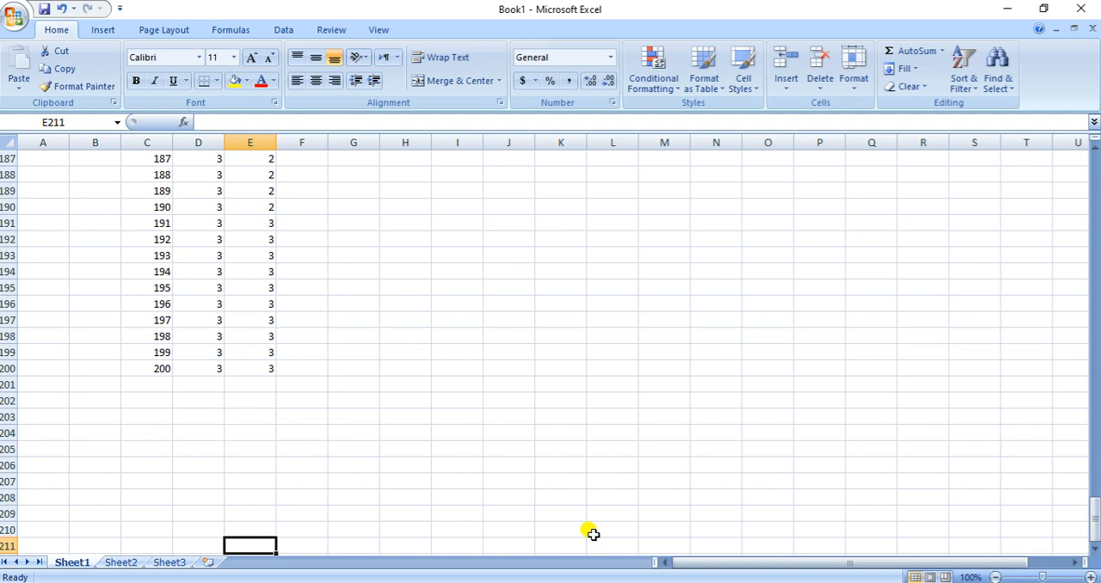
# Copy the complete coded data range C1:E200
pyautogui.scroll(20, 593, 534)
pyautogui.scroll(3, 593, 534)
pyautogui.click(153, 158)
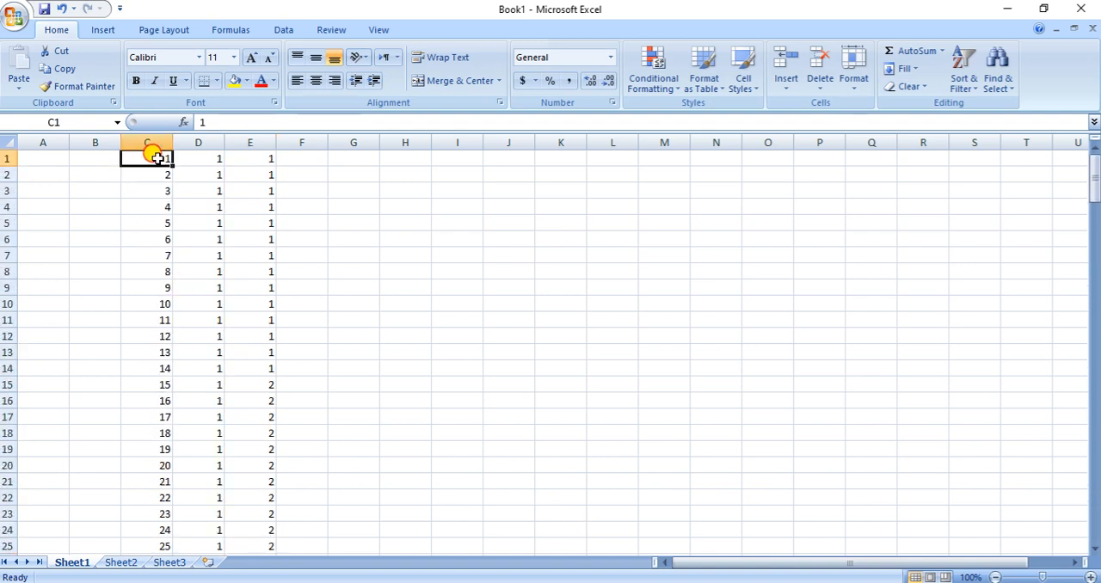
pyautogui.moveTo(153, 159); pyautogui.dragTo(256, 531)
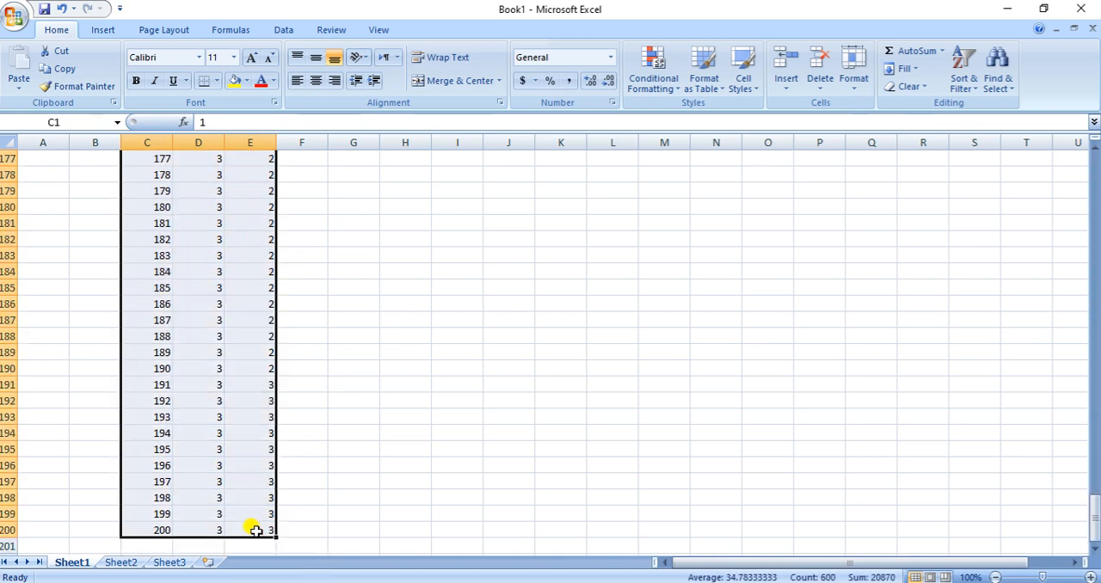
pyautogui.hotkey('ctrl', 'c')
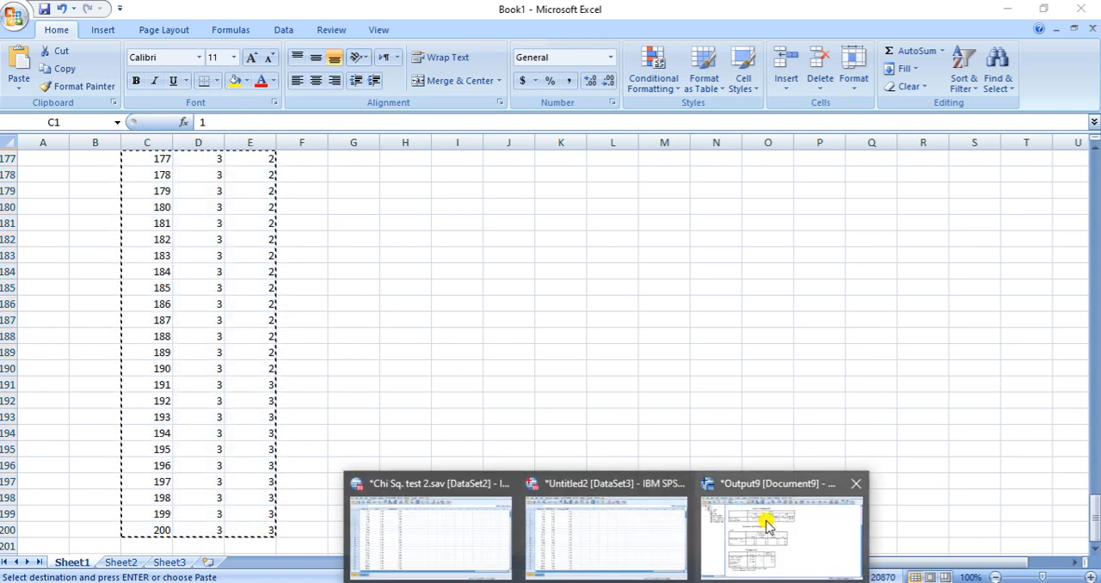
# Switch to the Untitled2 dataset in SPSS and paste the copied data into the seventh to ninth columns from row 1
pyautogui.click(625, 520)
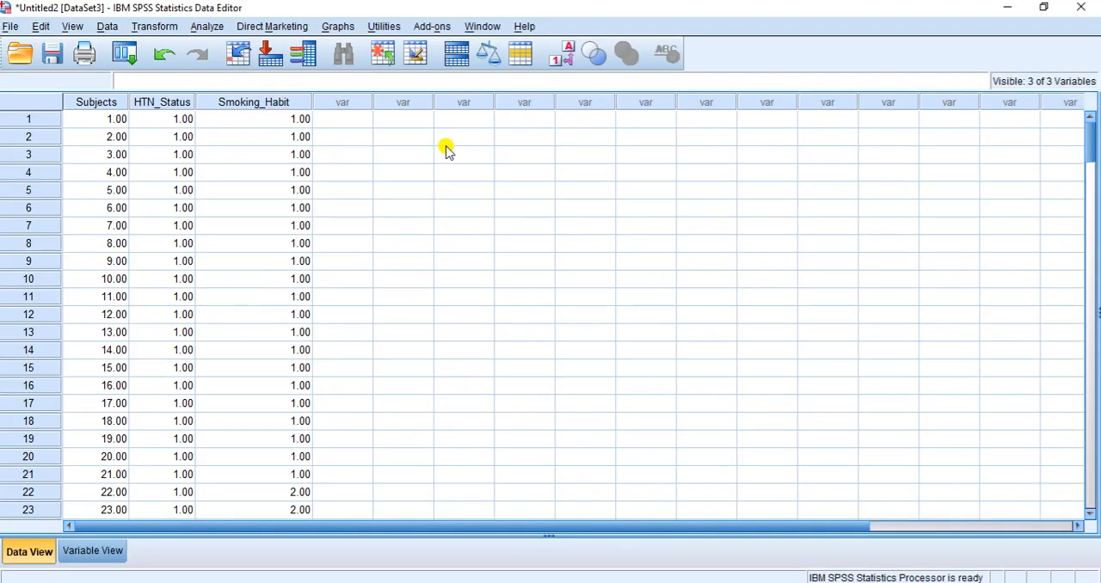
pyautogui.click(526, 125)
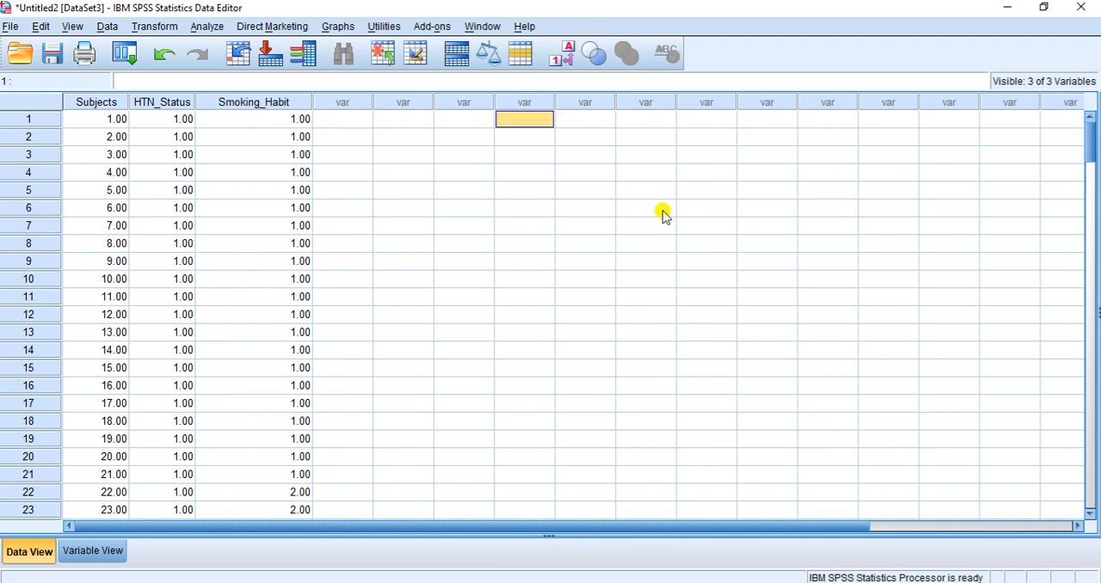
pyautogui.hotkey('shift', 'Right')
pyautogui.hotkey('shift', 'Right')
pyautogui.hotkey('ctrl', 'v')
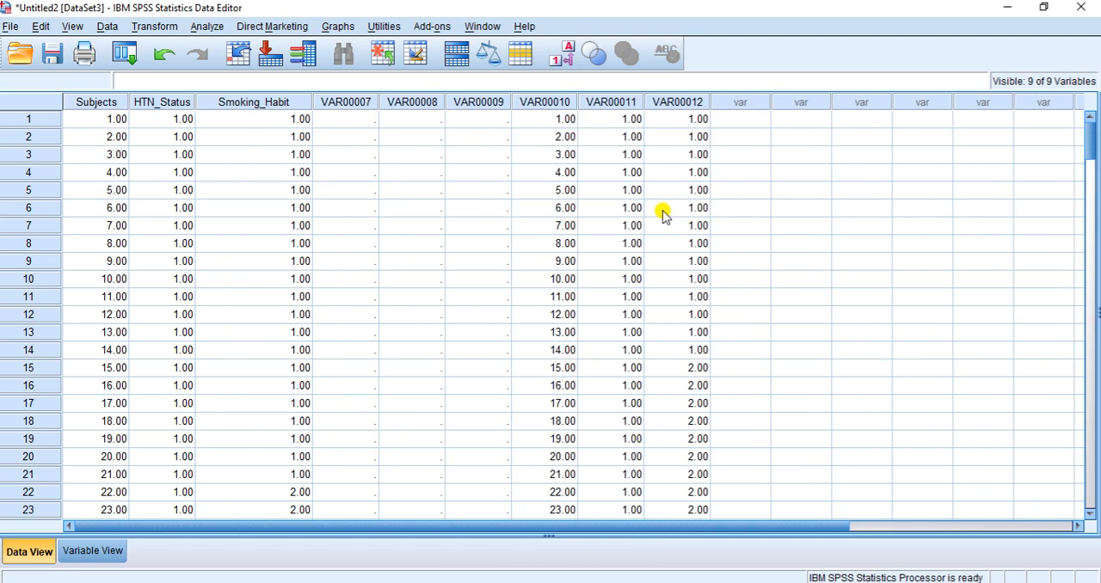
# Inspect the three pasted columns VAR00010, VAR00011 and VAR00012 in the data and in the variable definitions
pyautogui.click(542, 109)
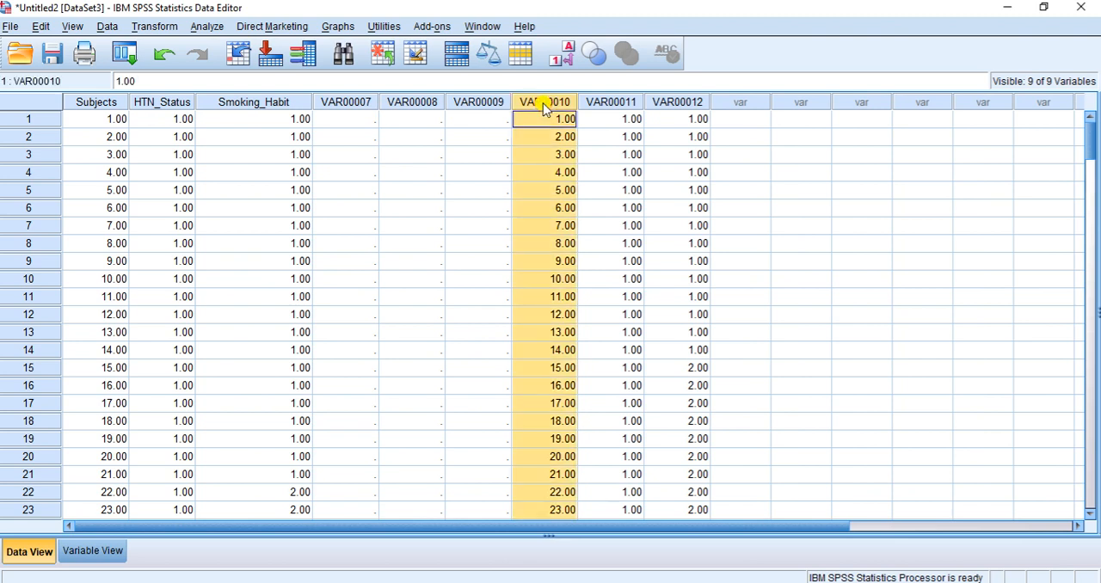
pyautogui.click(608, 101)
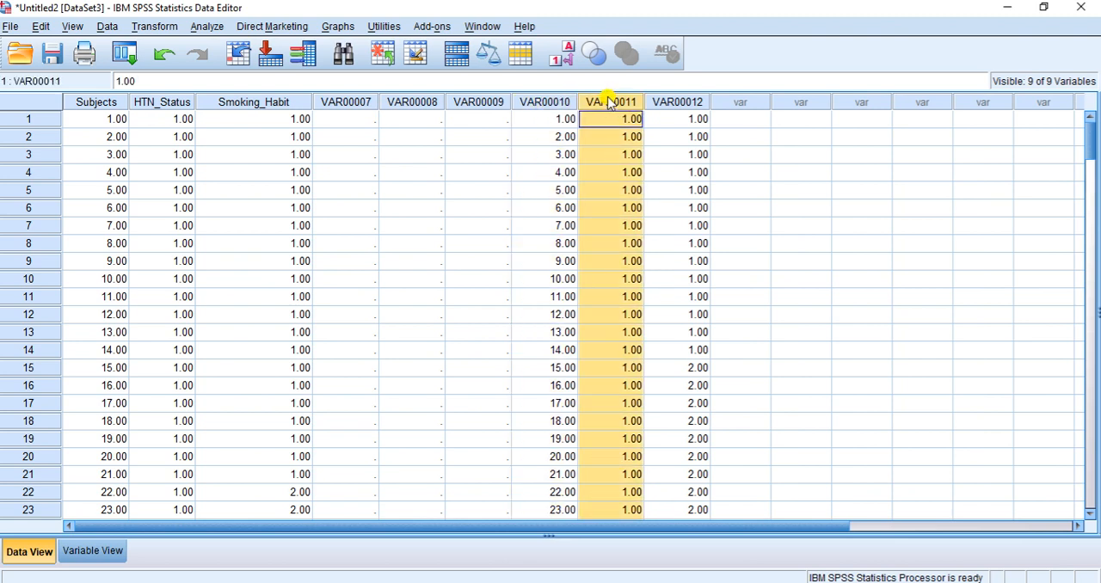
pyautogui.click(677, 104)
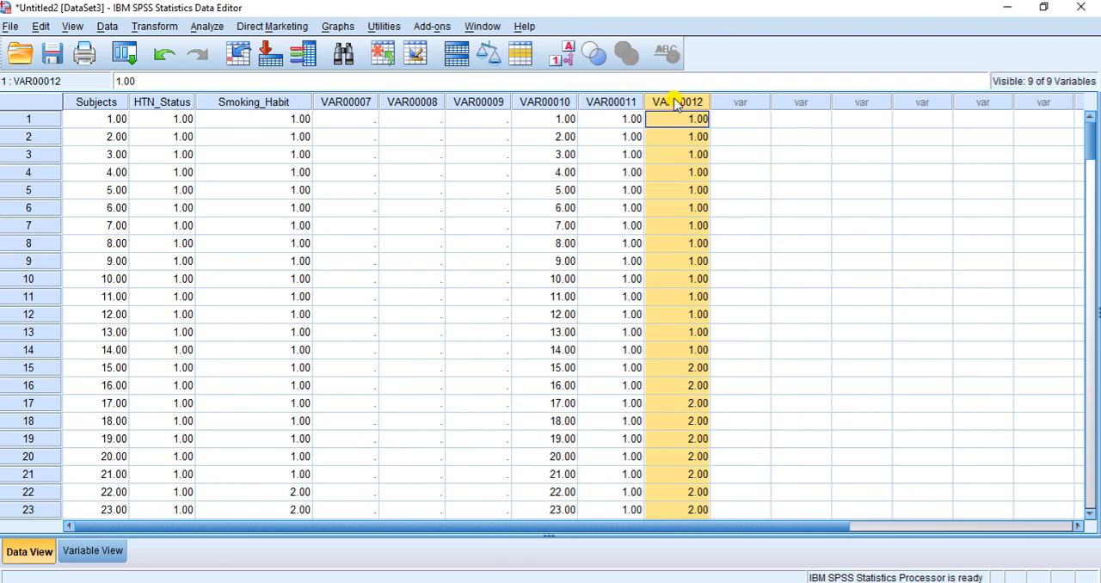
pyautogui.click(97, 552)
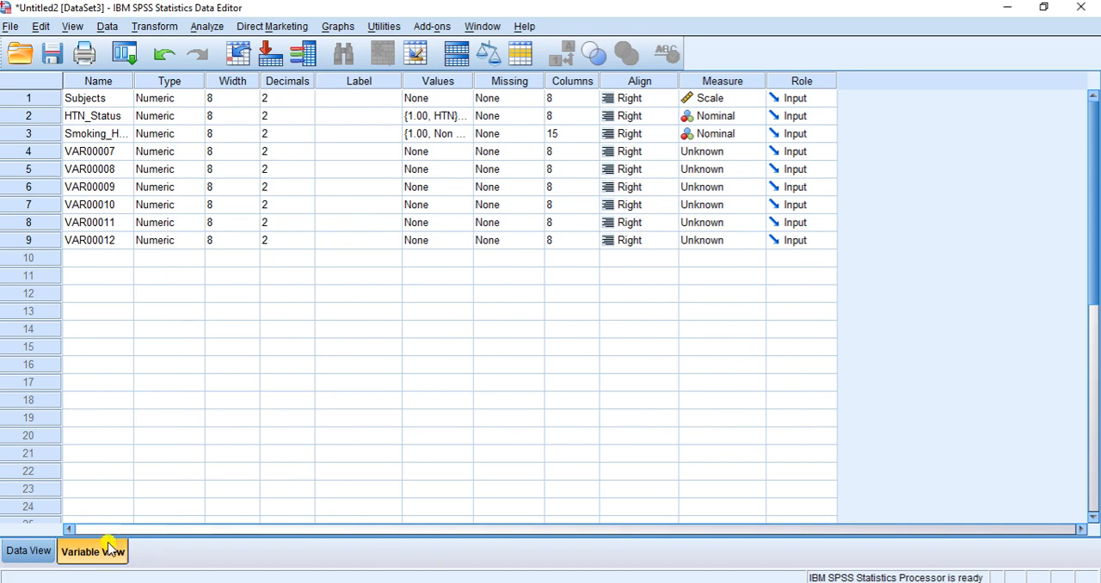
pyautogui.click(28, 549)
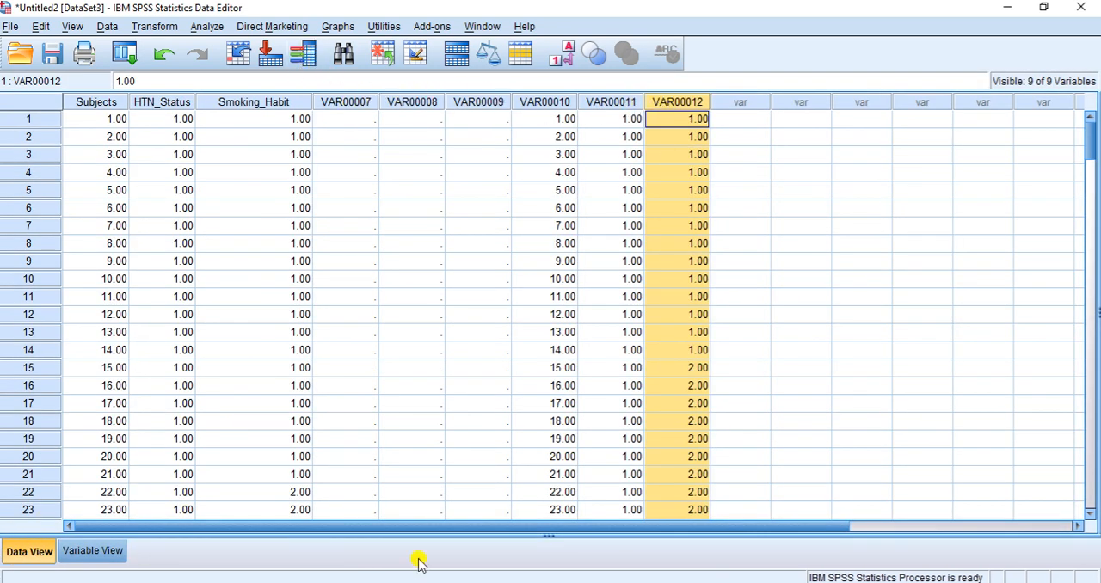
# Open the variable definitions and try to rename VAR00010 as Subjects
pyautogui.click(95, 551)
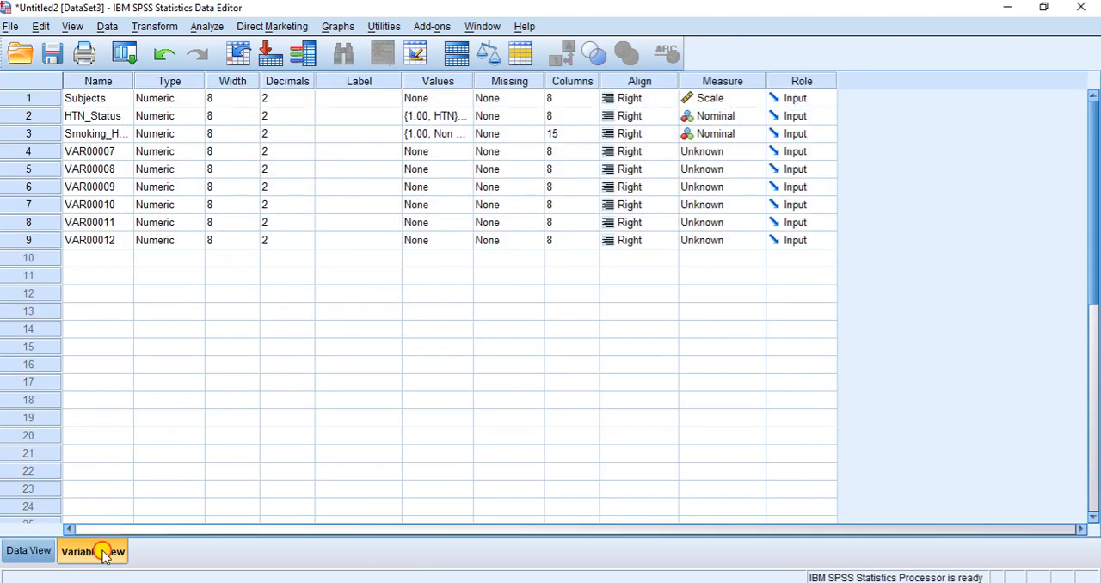
pyautogui.click(100, 200)
pyautogui.write('S')
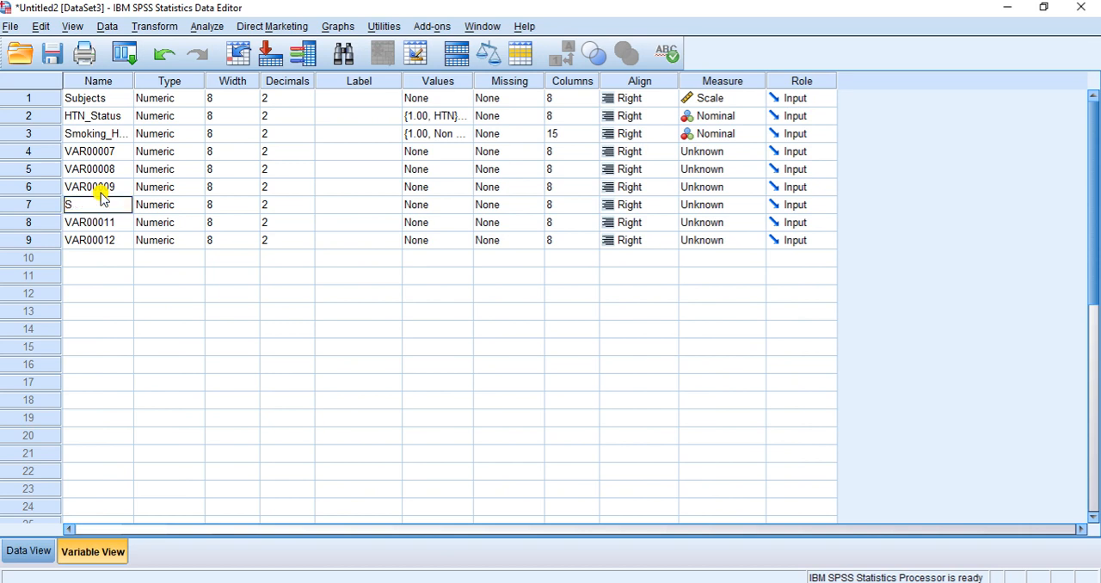
pyautogui.write('ubjects')
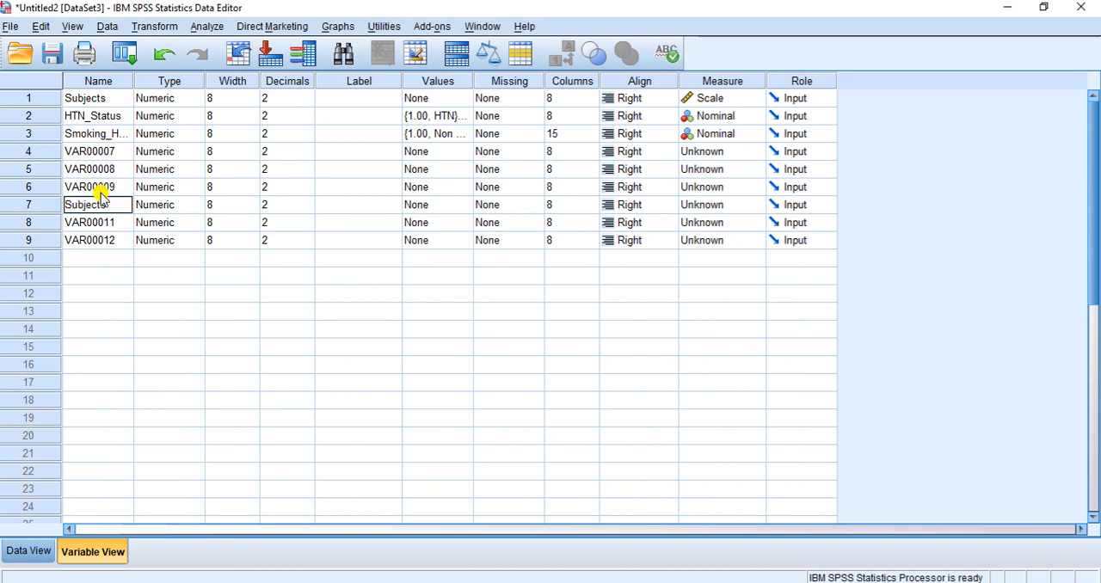
pyautogui.press('Return')
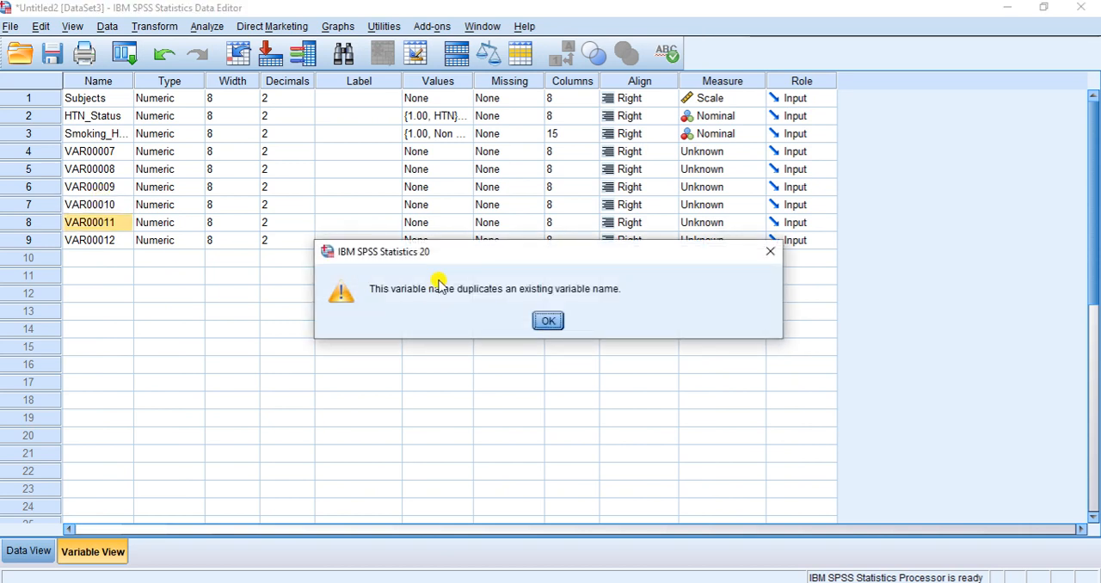
pyautogui.click(547, 320)
pyautogui.click(93, 205)
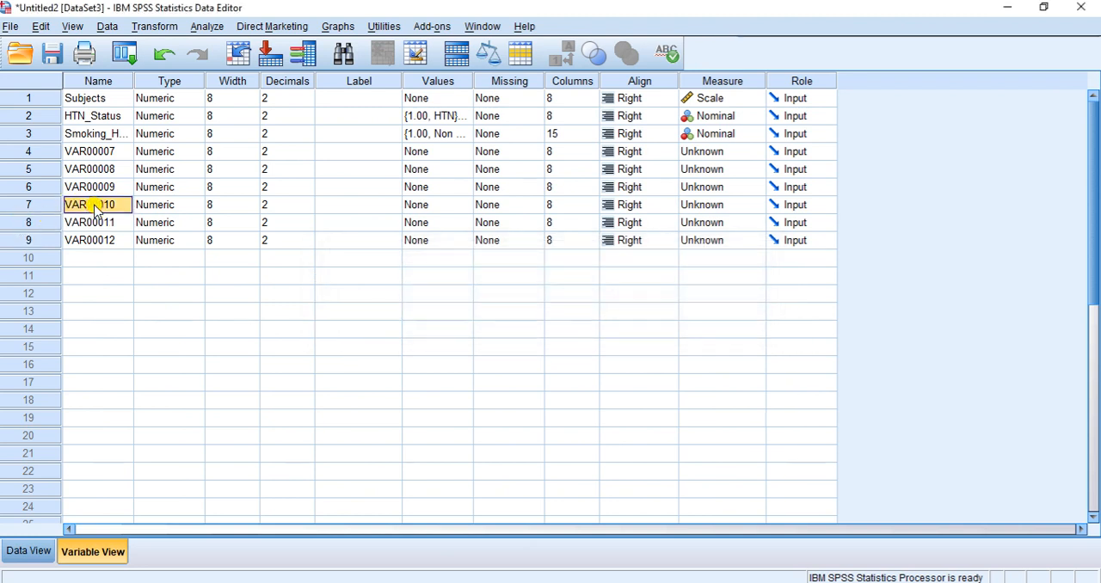
pyautogui.write('S')
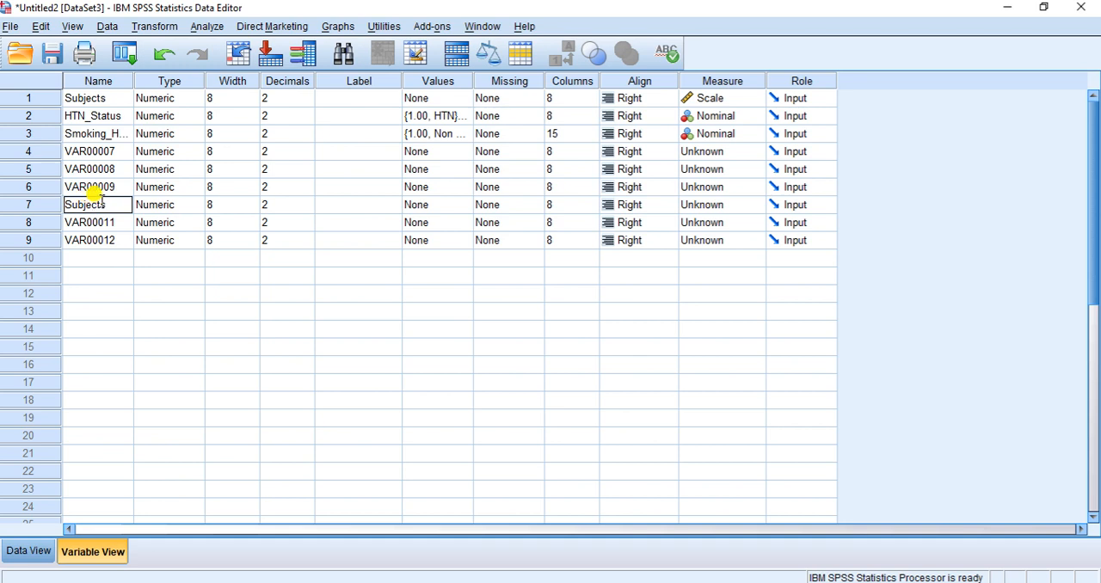
pyautogui.write('ubjects')
pyautogui.click(106, 227)
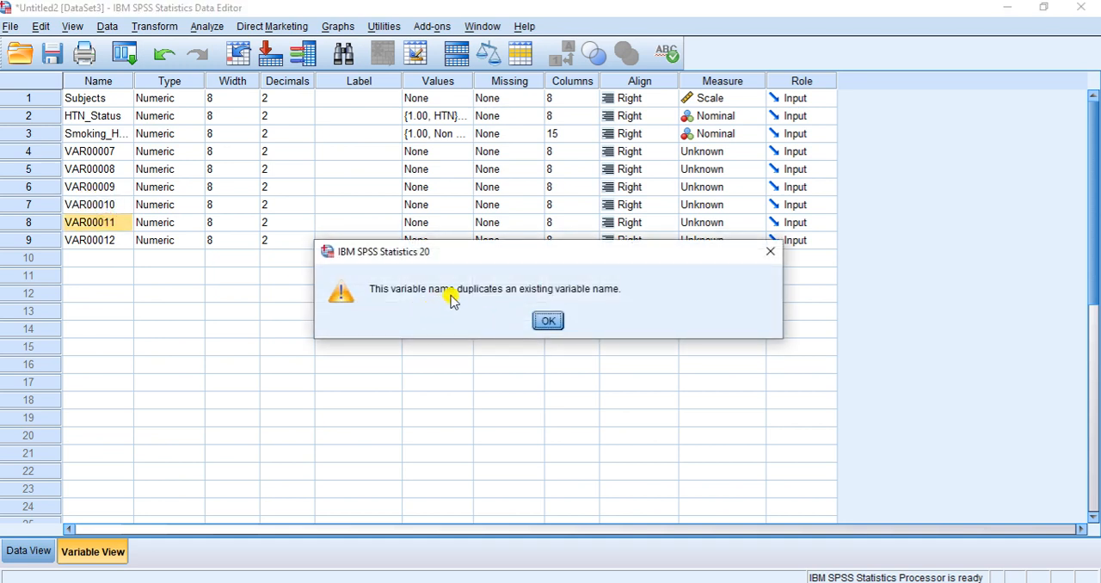
pyautogui.click(547, 321)
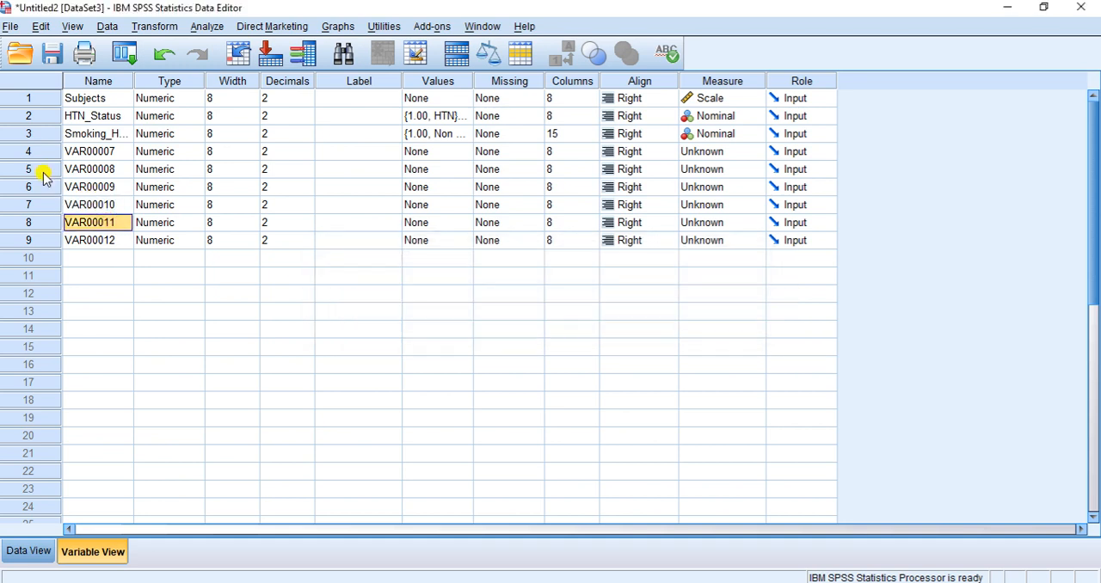
# Rename variables VAR00010, VAR00011 and VAR00012 as Patients, Doses and Anxiety_Satus
pyautogui.click(100, 205)
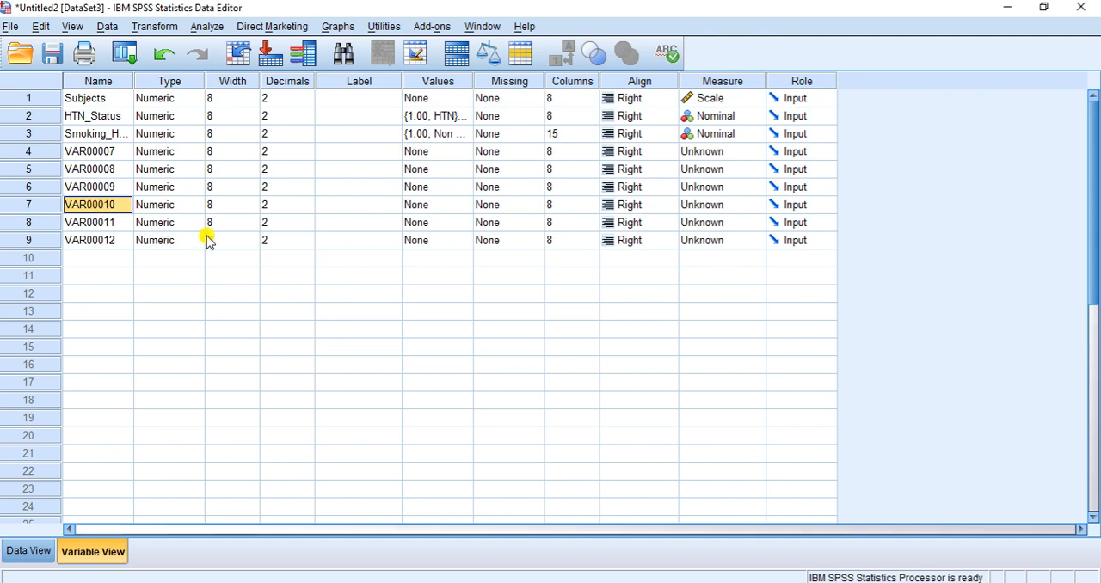
pyautogui.write('S')
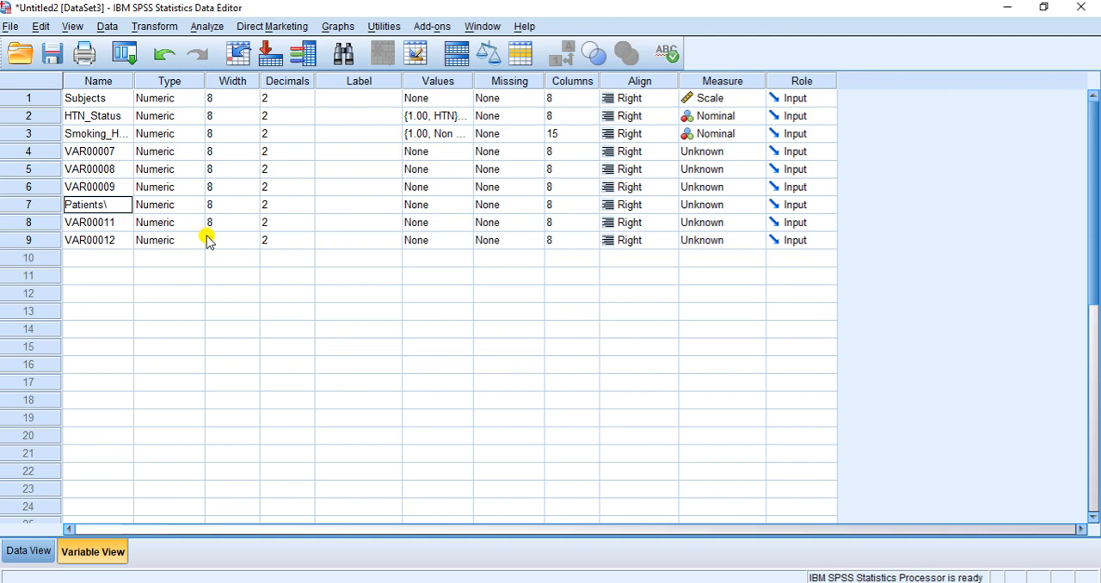
pyautogui.click(103, 223)
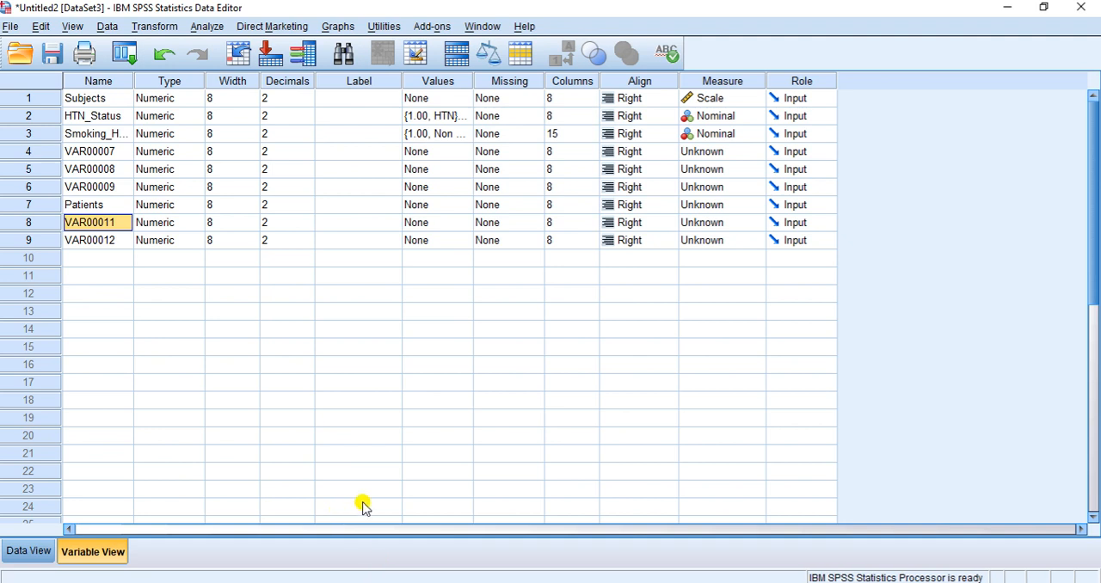
pyautogui.write('Doses')
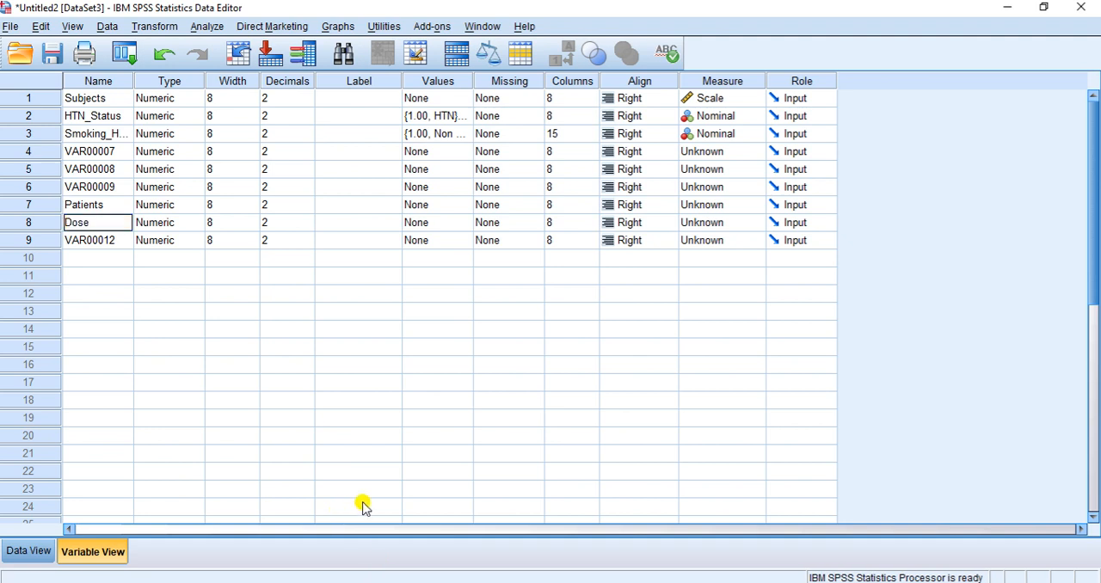
pyautogui.click(97, 240)
pyautogui.write('Anxiety_S')
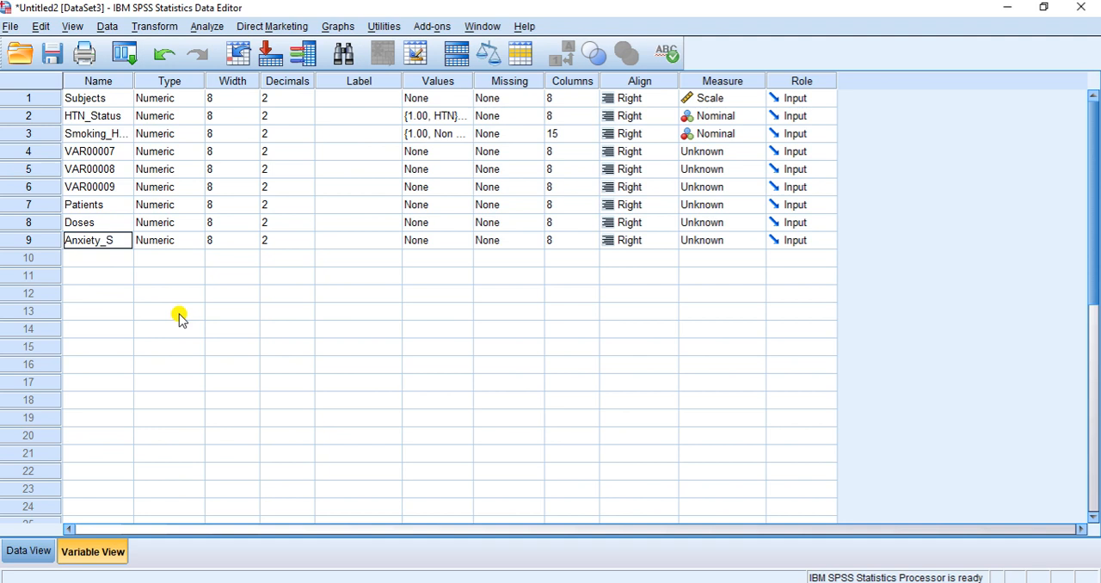
pyautogui.write('atus')
# Set the measurement level of Patients to Scale and of Doses and Anxiety_Satus to Nominal
pyautogui.click(761, 208)
pyautogui.click(753, 222)
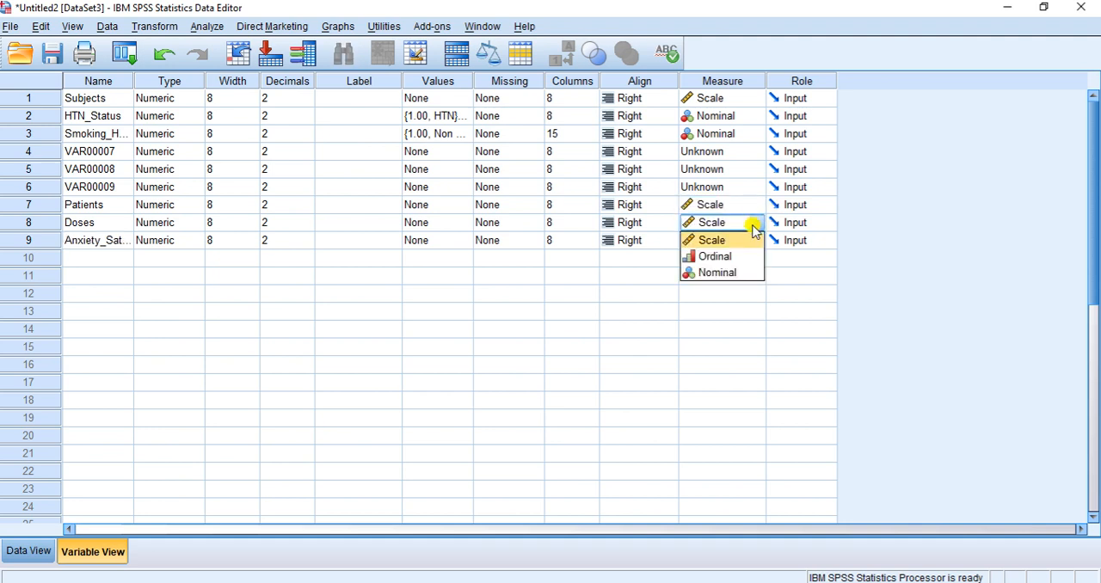
pyautogui.click(730, 270)
pyautogui.click(754, 244)
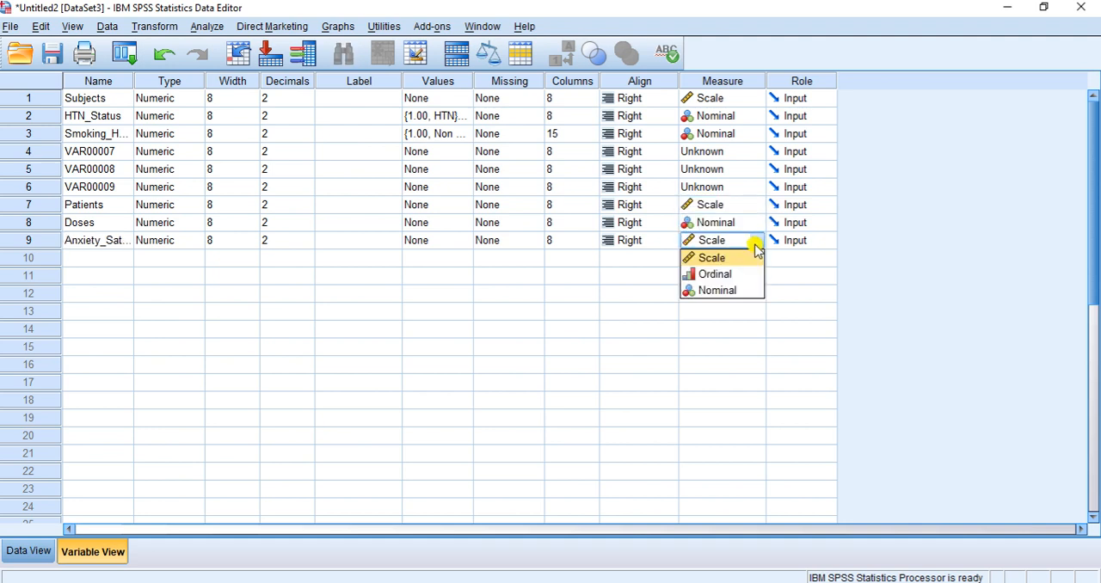
pyautogui.click(731, 290)
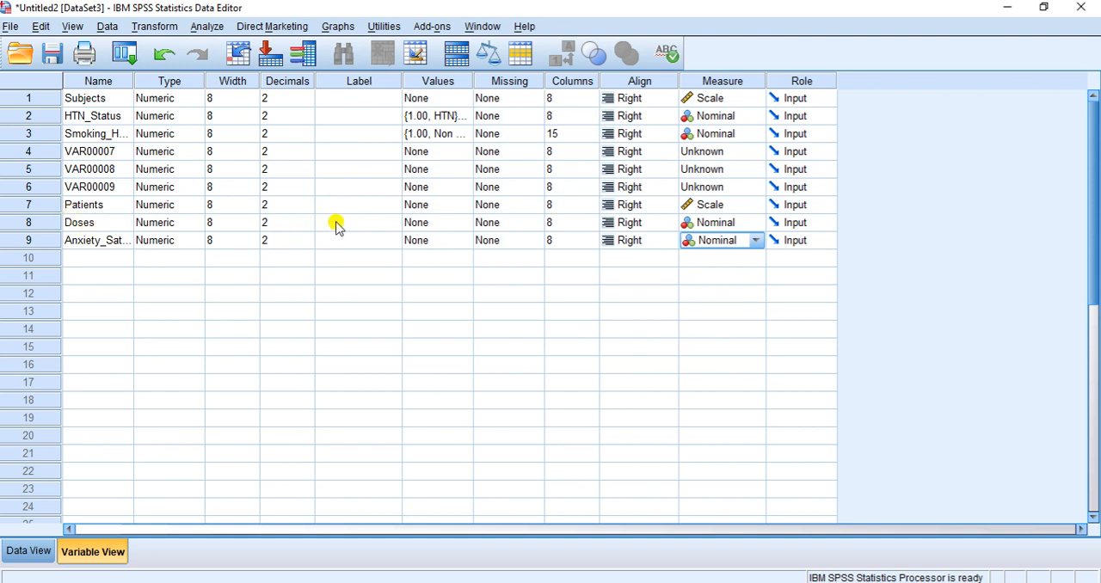
# Consult the dose table in the Word question and add the value label 1 = 100 mg/kg to the Doses variable
pyautogui.click(463, 222)
pyautogui.click(469, 222)
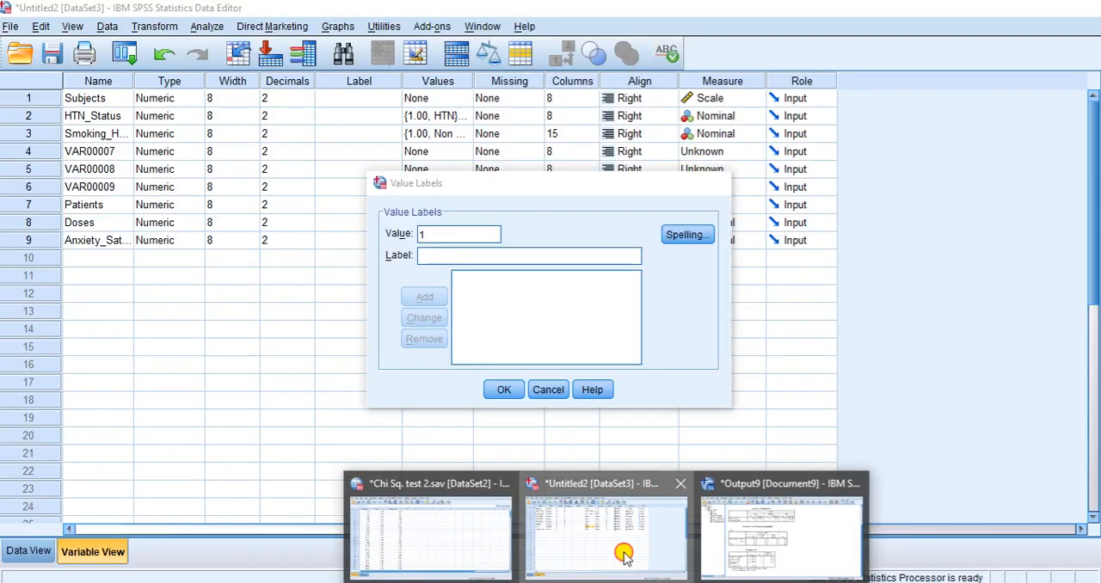
pyautogui.click(627, 556)
pyautogui.write('100')
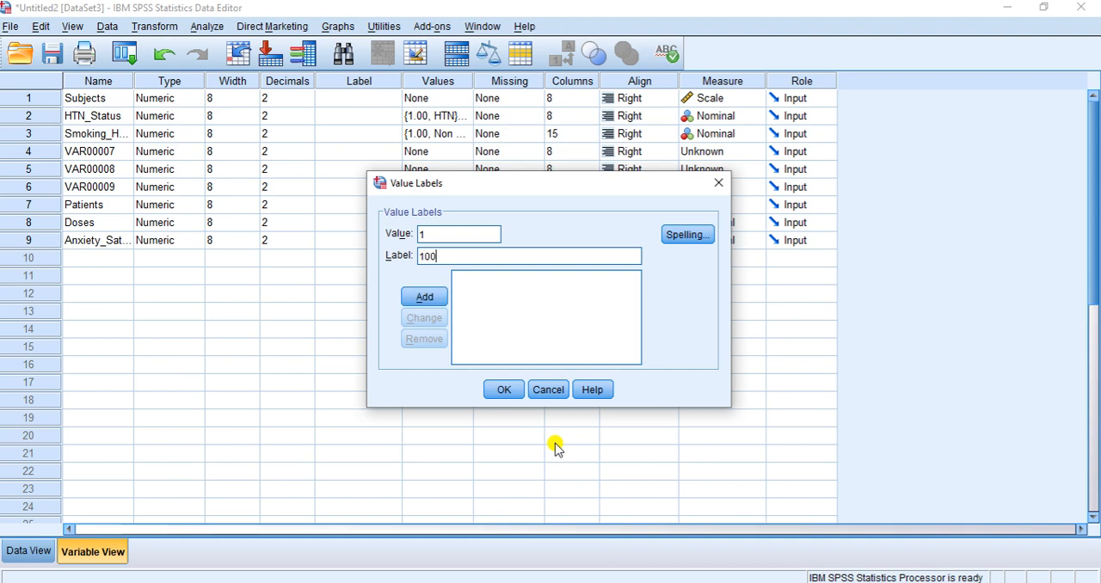
pyautogui.write(' mg/kg')
pyautogui.hotkey('alt', 'a')
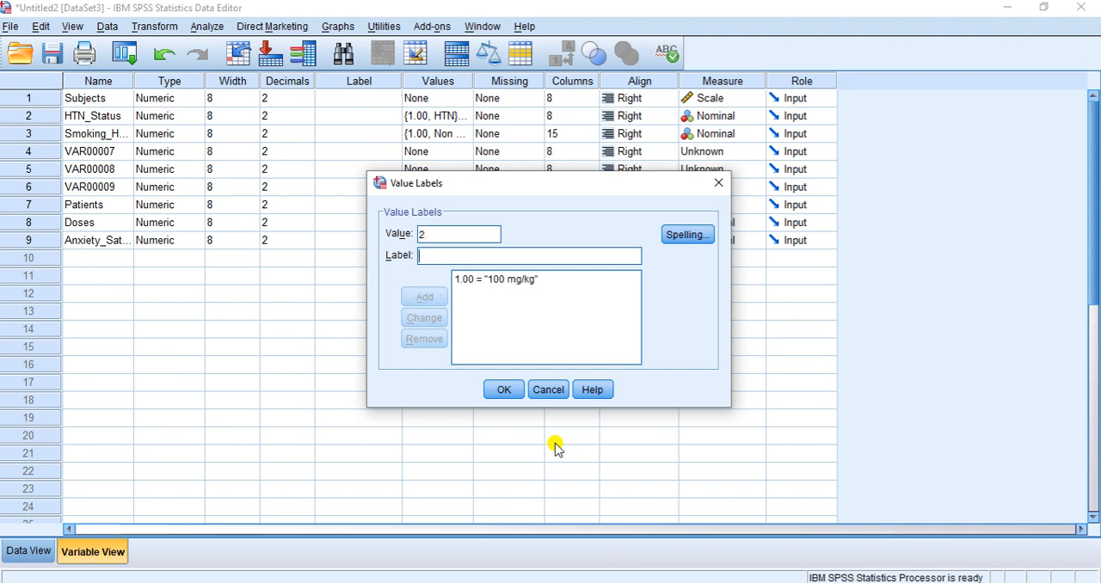
# Add the value labels 2 = 200 mg/kg and 3 = 400 mg/kg to Doses and apply the labels
pyautogui.write('200 m')
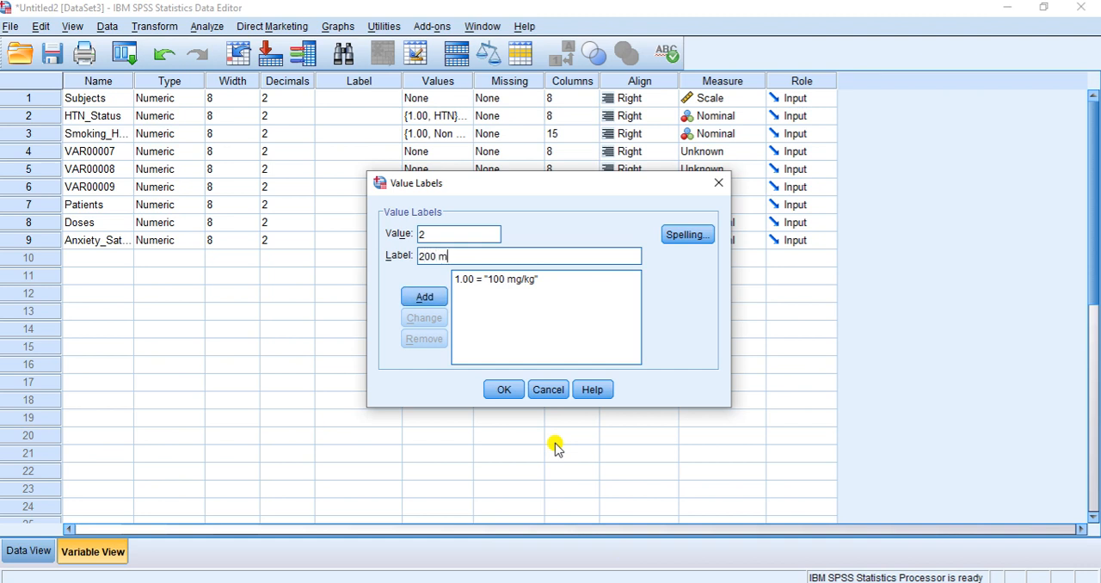
pyautogui.write('g/kg')
pyautogui.hotkey('alt', 'a')
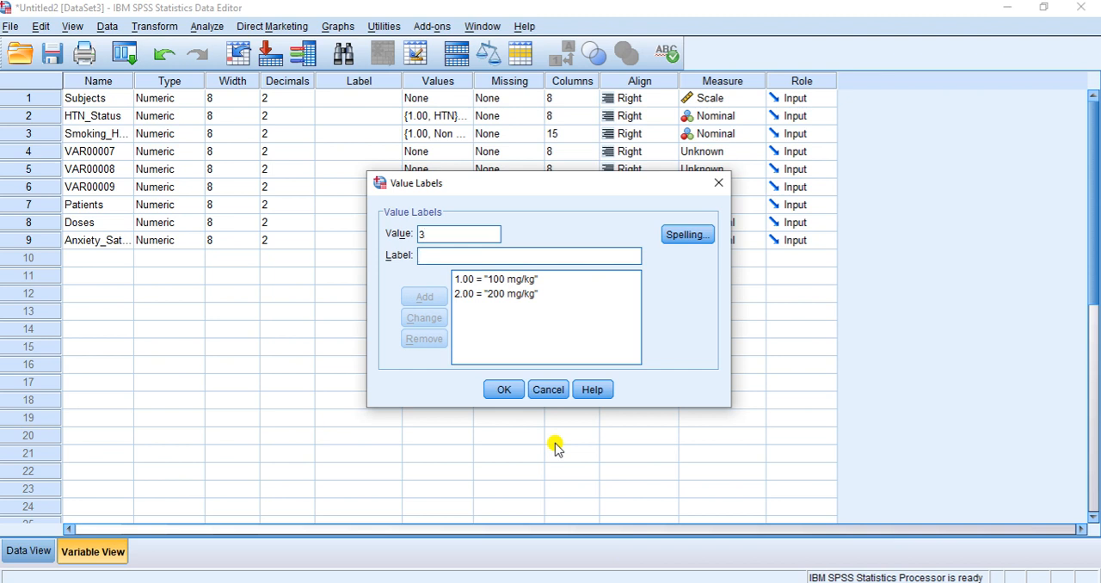
pyautogui.write('400 mg/kg')
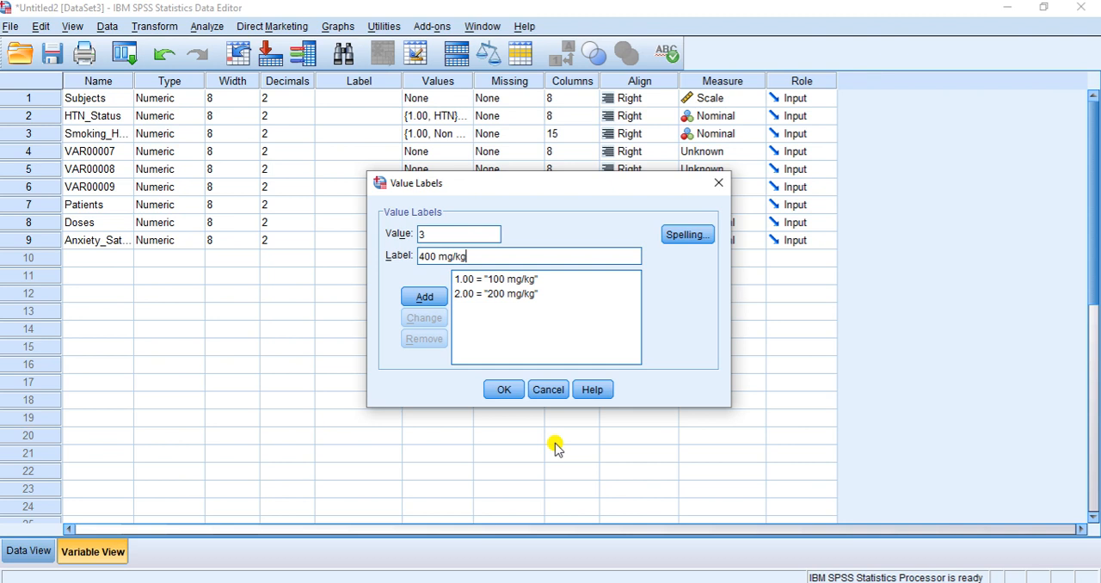
pyautogui.hotkey('alt', 'a')
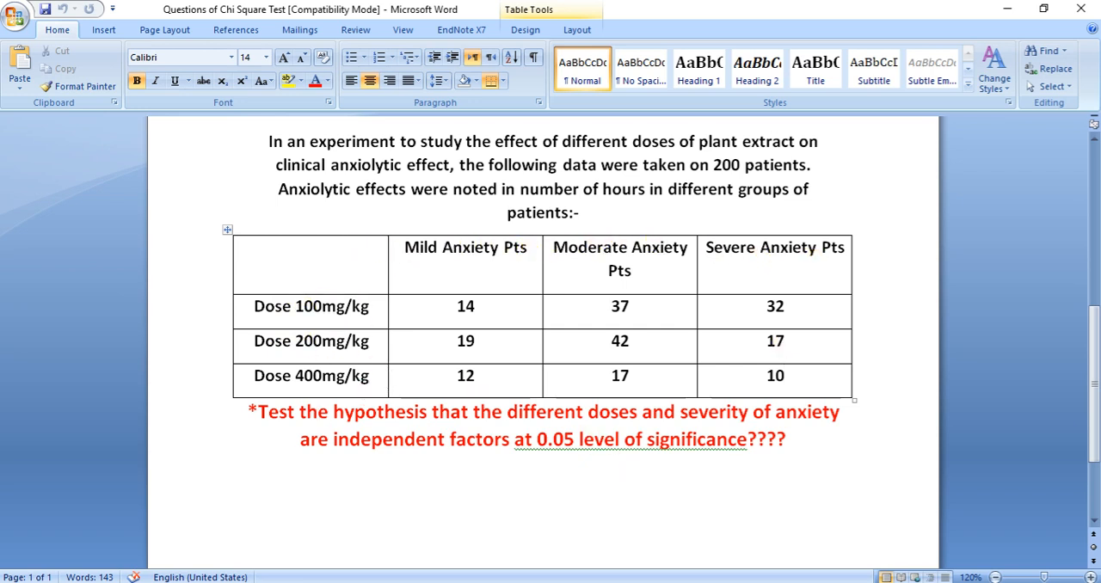
pyautogui.moveTo(682, 559)
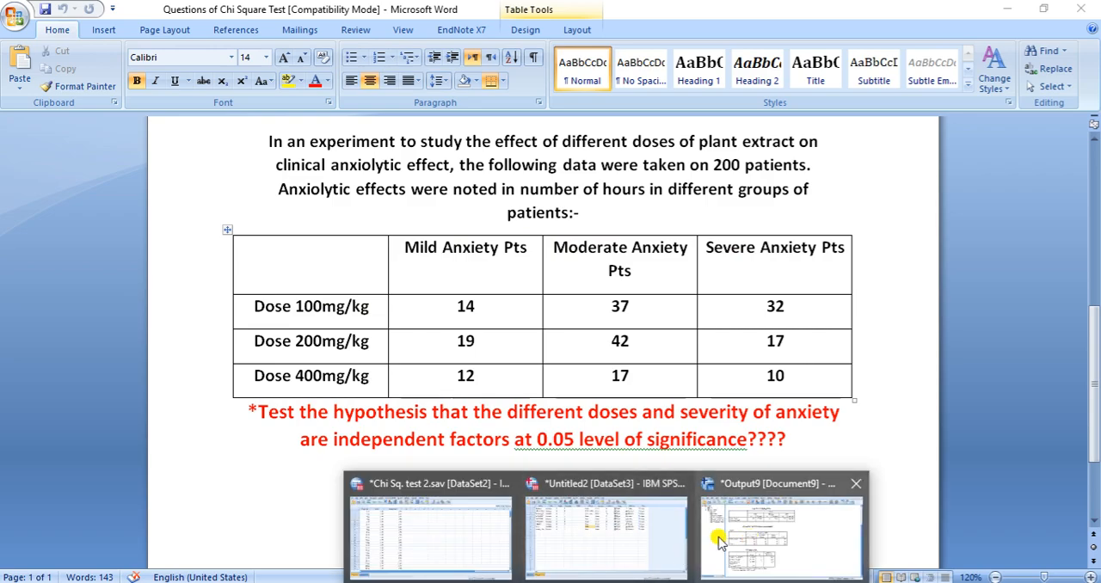
pyautogui.click(611, 535)
pyautogui.click(503, 389)
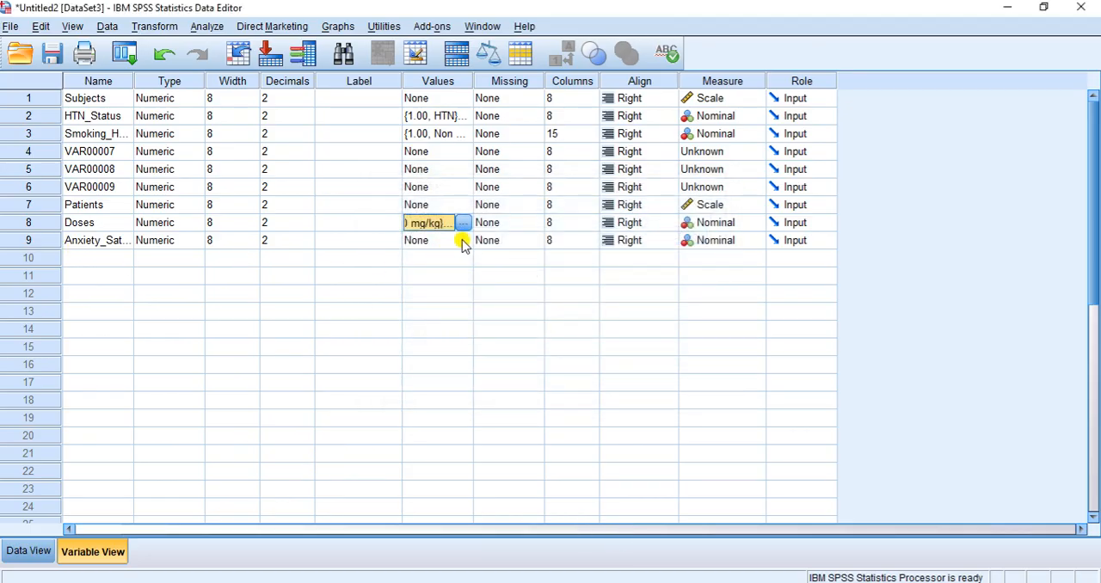
# Define value labels 1 = Mild Anxiety, 2 = Moderate Anxiety and 3 = Severe Anxiety for Anxiety_Satus, and return to the data
pyautogui.click(463, 241)
pyautogui.click(463, 241)
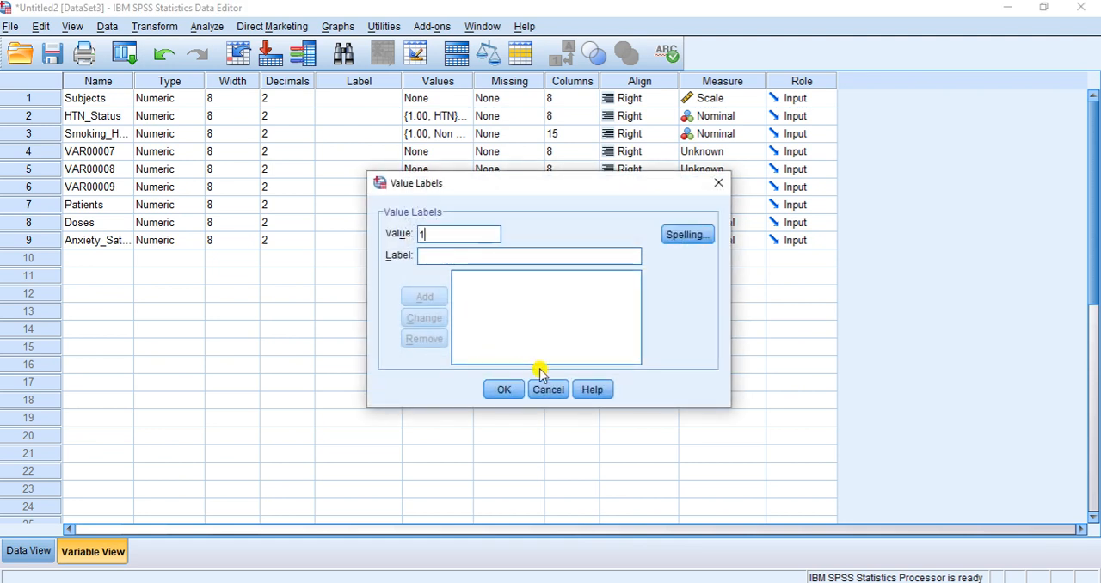
pyautogui.write('Mild Anxiety')
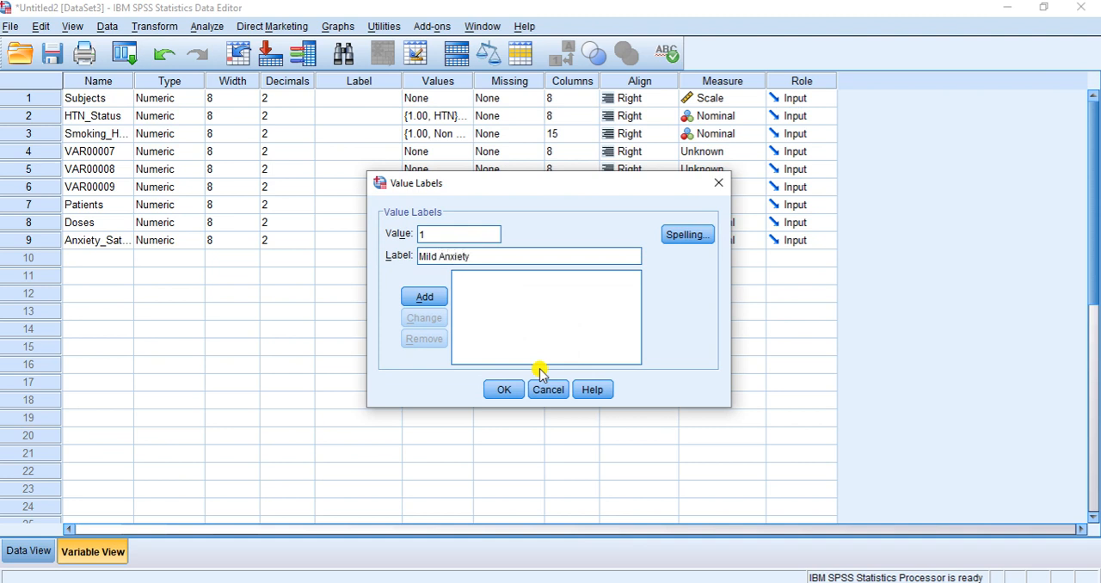
pyautogui.press('Return')
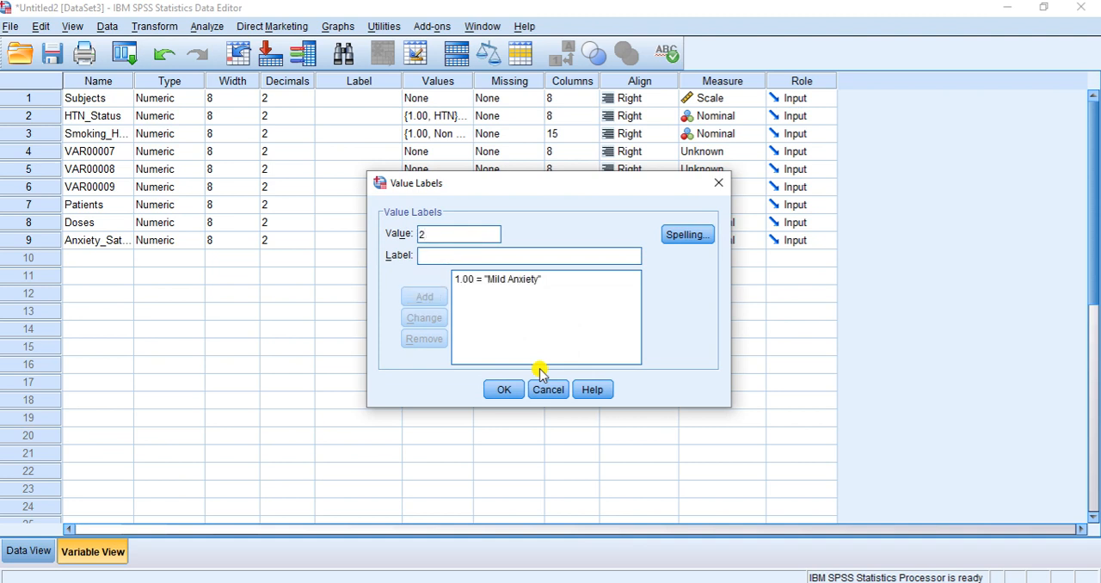
pyautogui.write('Moderate Anxiety')
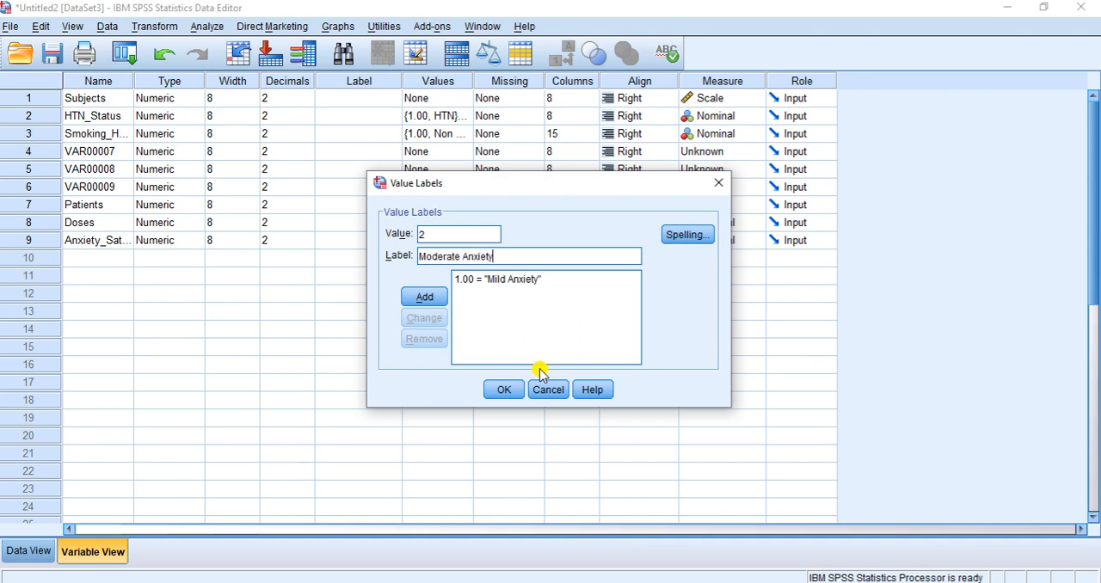
pyautogui.press('Return')
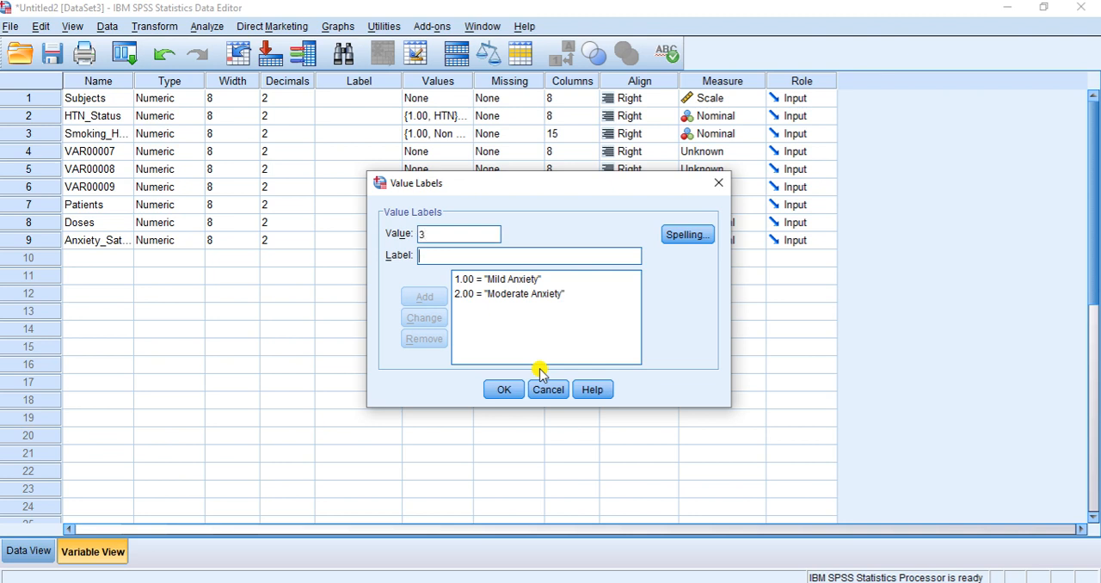
pyautogui.write('Severe Anxiety')
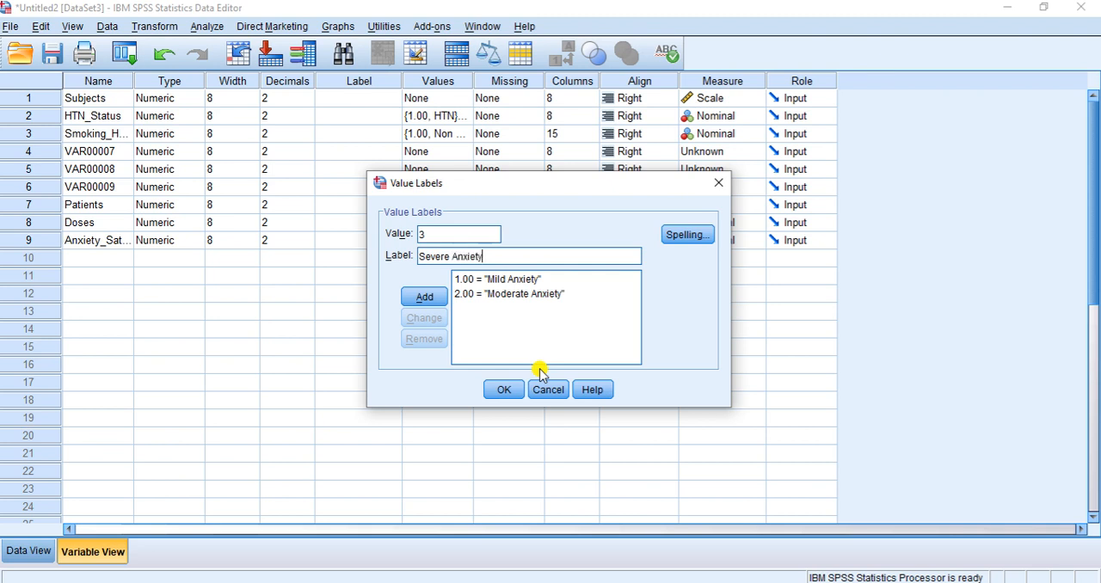
pyautogui.press('Return')
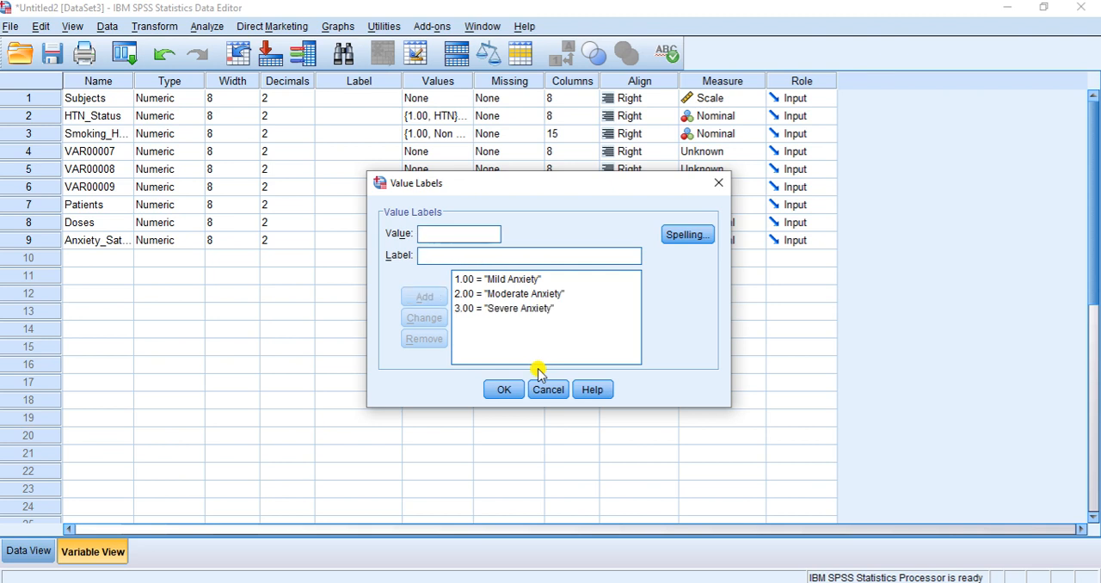
pyautogui.click(502, 391)
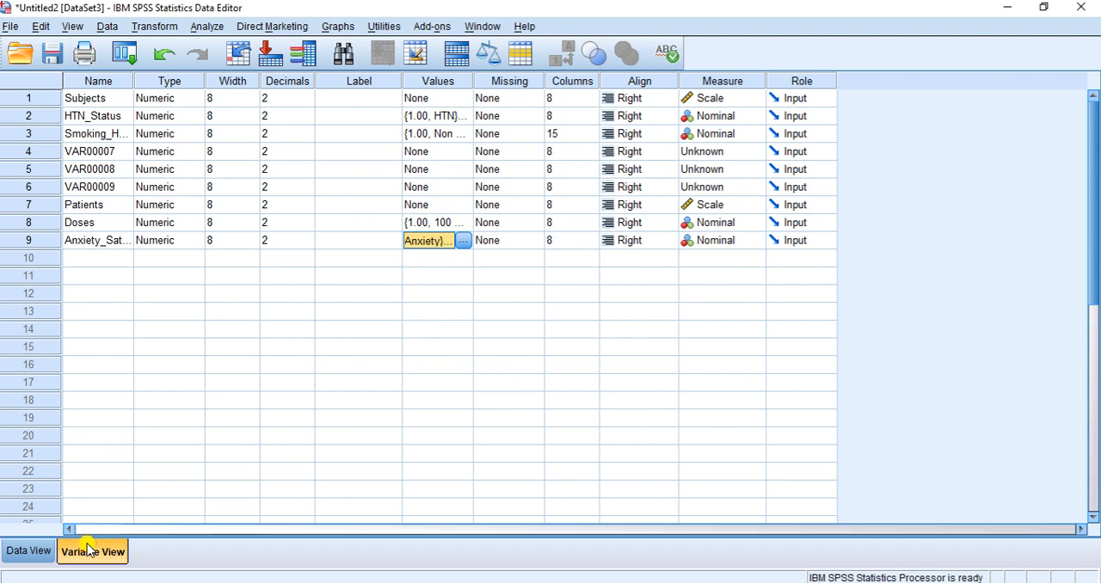
pyautogui.click(31, 551)
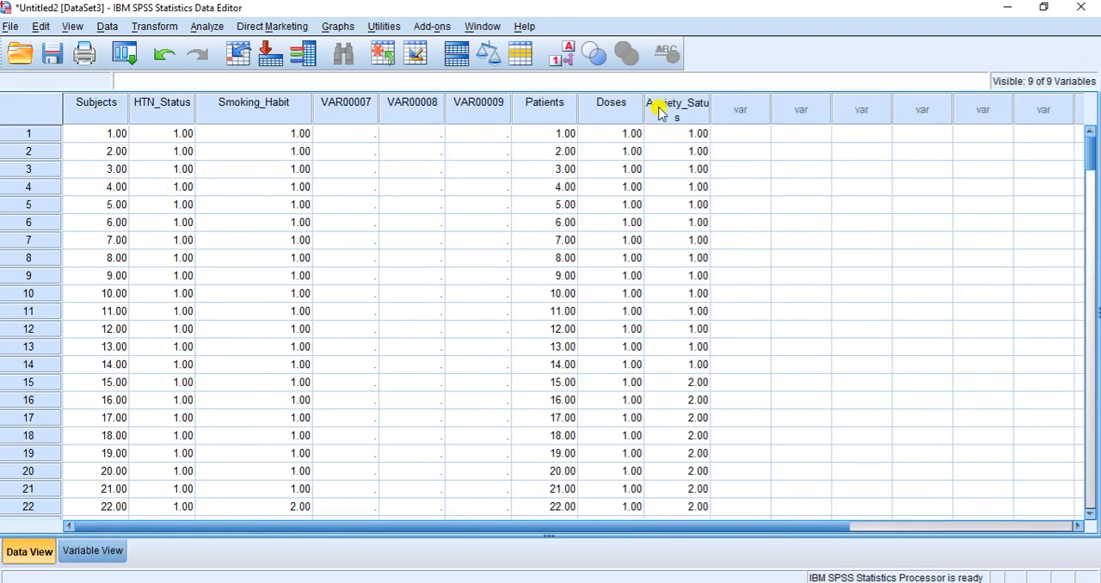
# Widen the Anxiety_Satus column to fit its full name and clear the previous settings of the Crosstabs analysis
pyautogui.moveTo(710, 108); pyautogui.dragTo(737, 102)
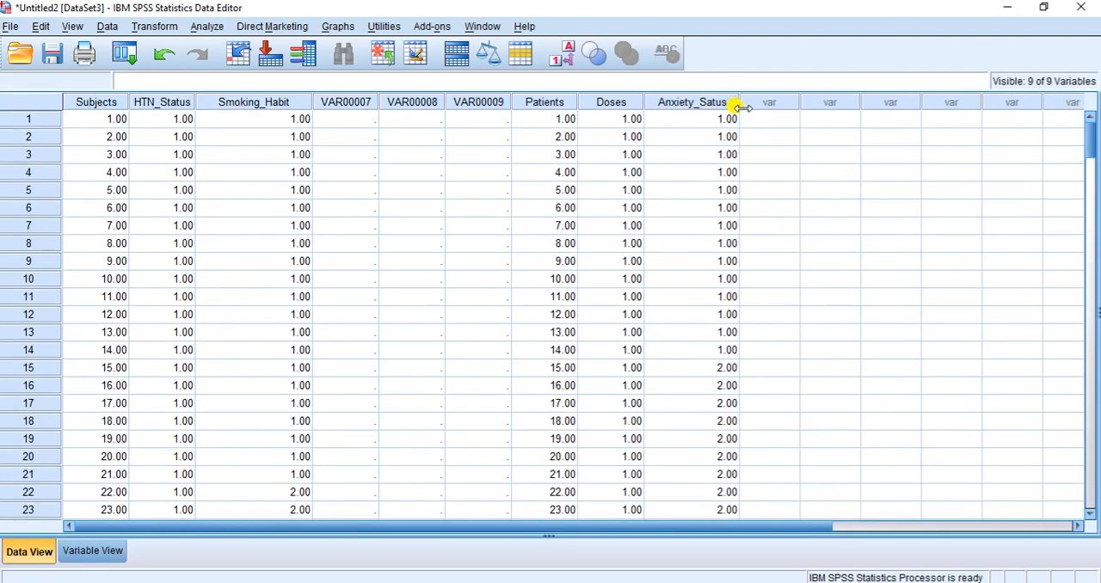
pyautogui.click(207, 26)
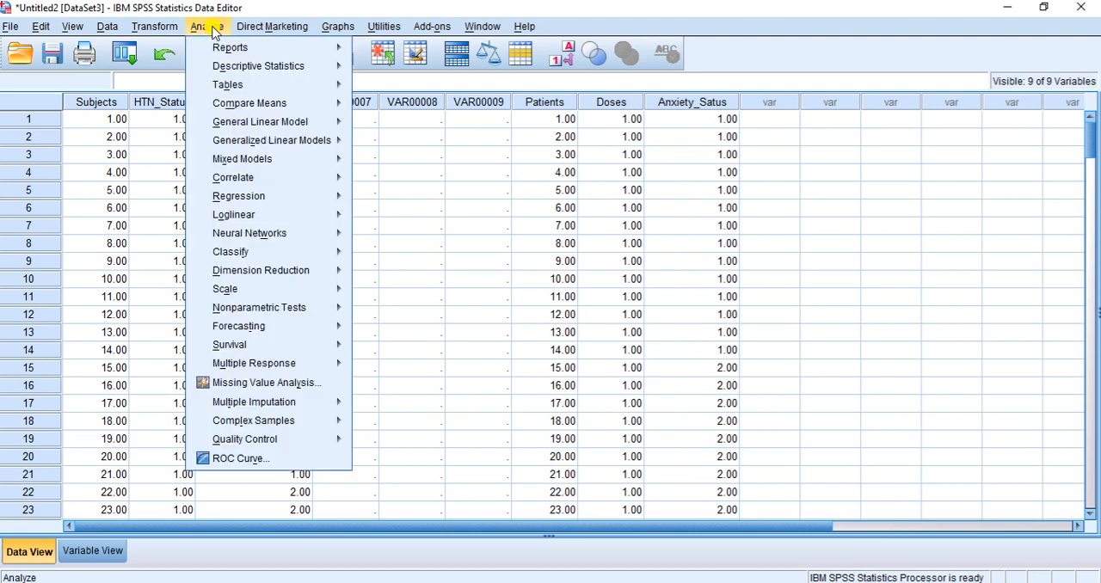
pyautogui.moveTo(308, 77)
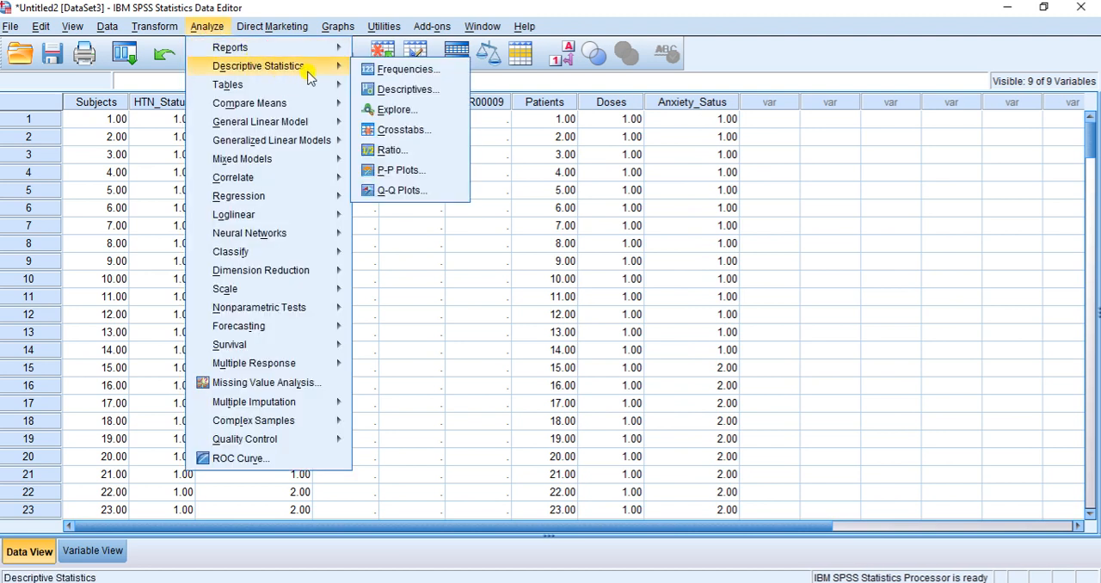
pyautogui.click(405, 130)
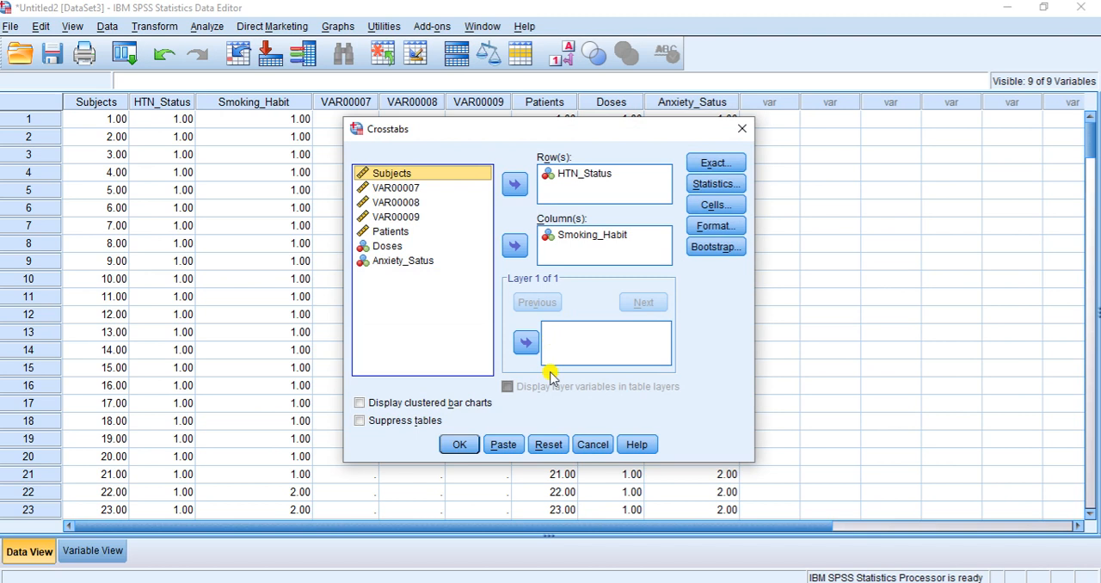
pyautogui.click(545, 446)
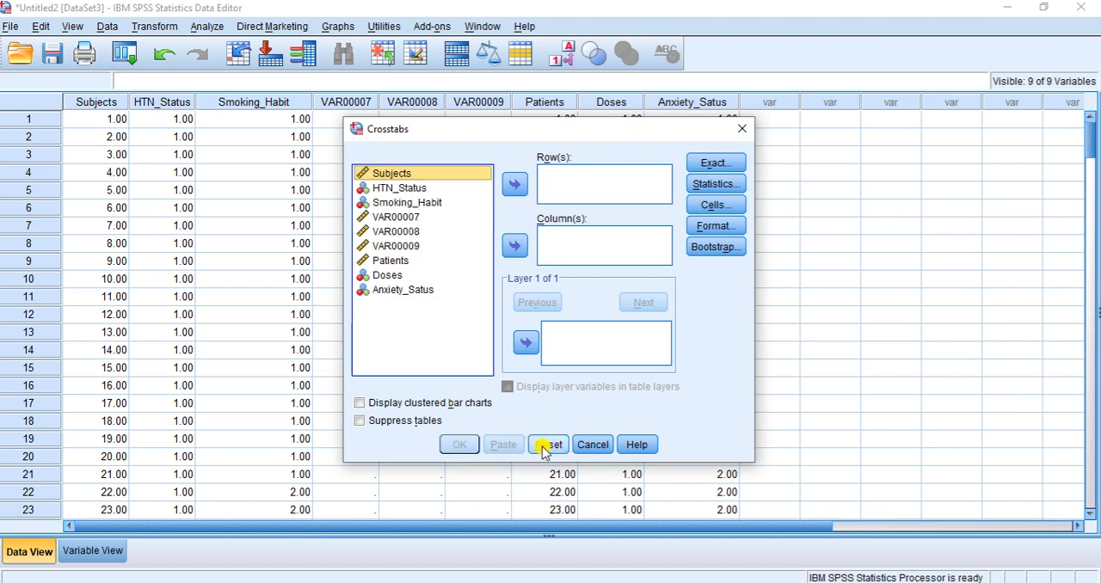
# Assign Doses as the row variable and Anxiety_Satus as the column variable of the crosstab
pyautogui.click(384, 275)
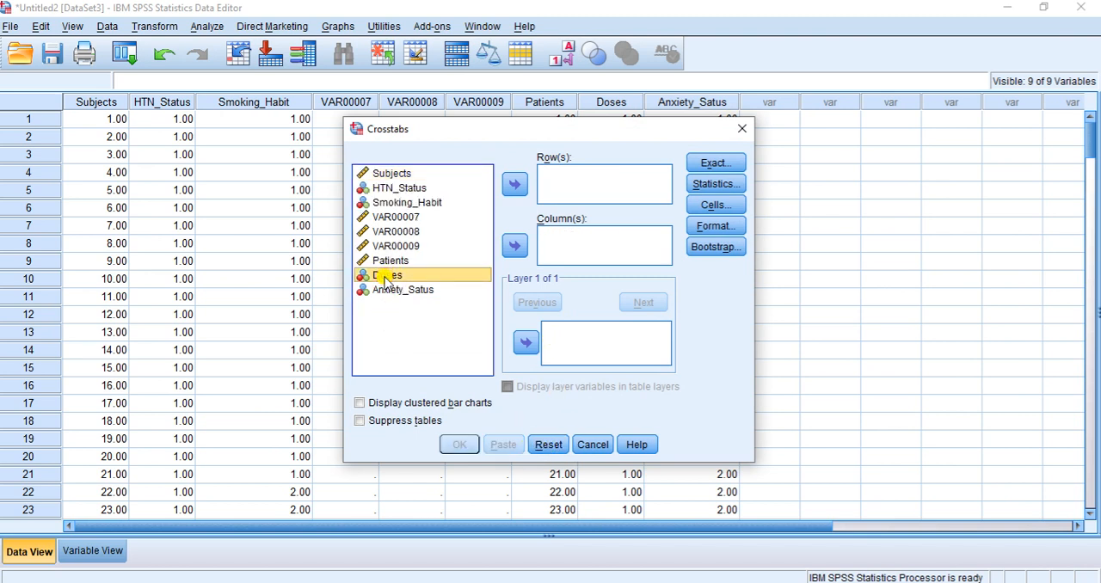
pyautogui.click(515, 183)
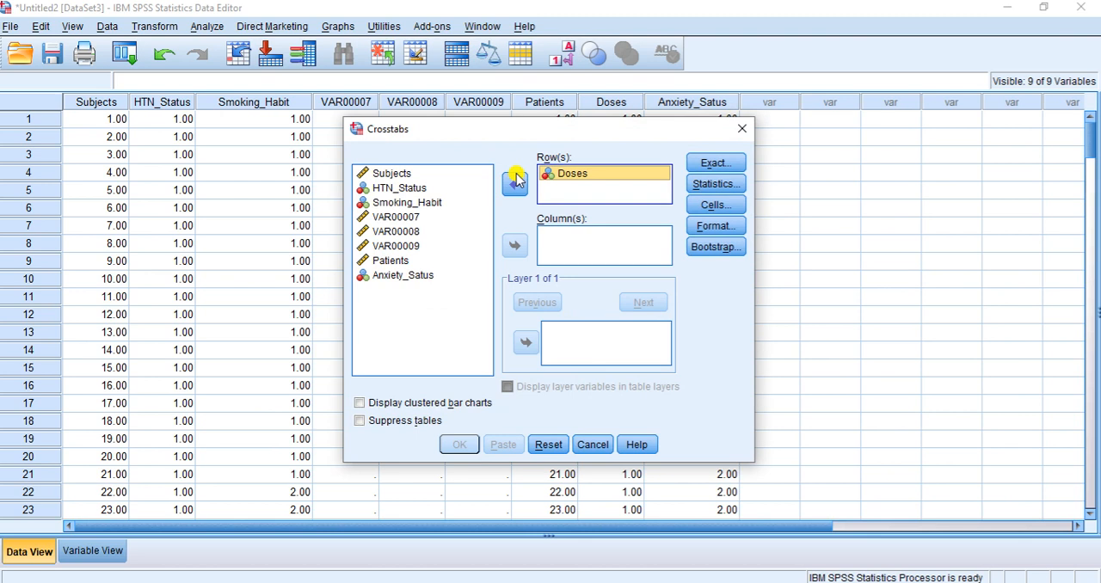
pyautogui.click(404, 275)
pyautogui.click(515, 246)
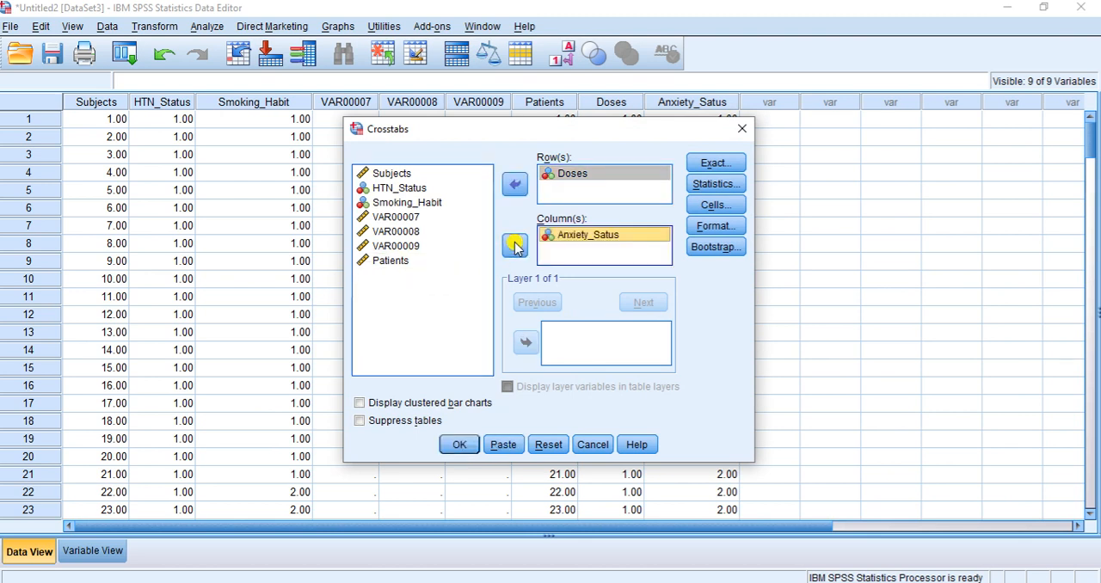
# Enable the Chi-square statistic for the crosstab, run the analysis and bring its result tables into view
pyautogui.click(714, 183)
pyautogui.click(442, 187)
pyautogui.click(494, 415)
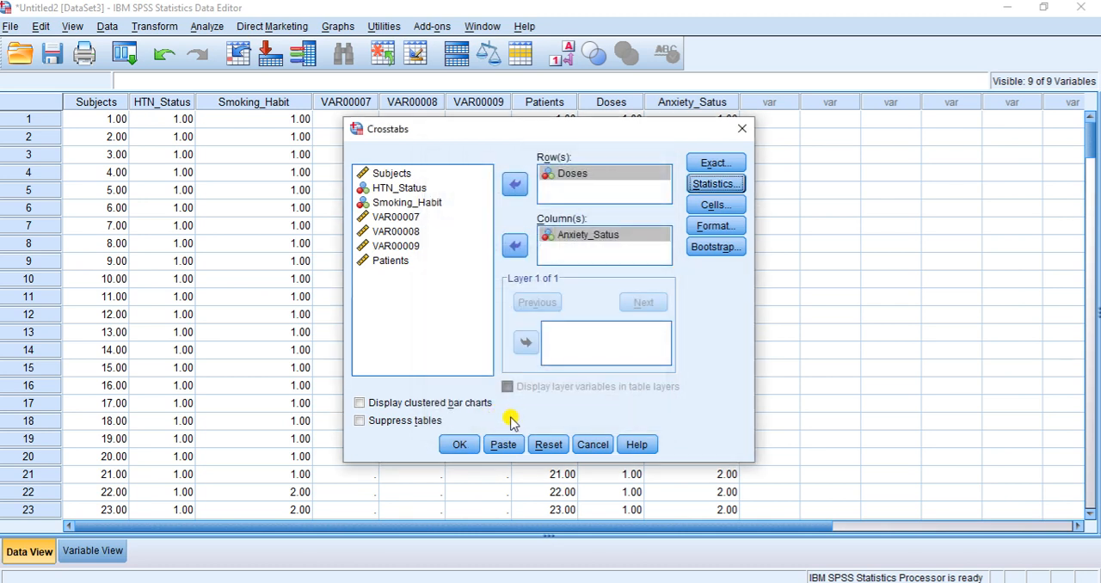
pyautogui.click(459, 444)
pyautogui.scroll(-2, 608, 353)
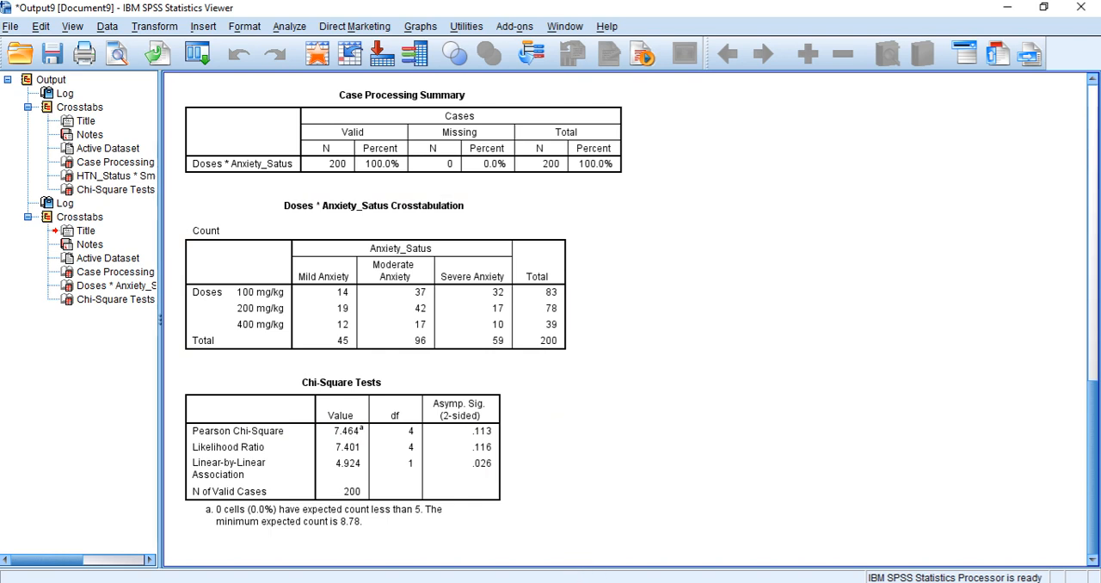
# Review the dose and anxiety hypothesis question in the Word document, and return to the SPSS output
pyautogui.hotkey('alt', 'Tab')
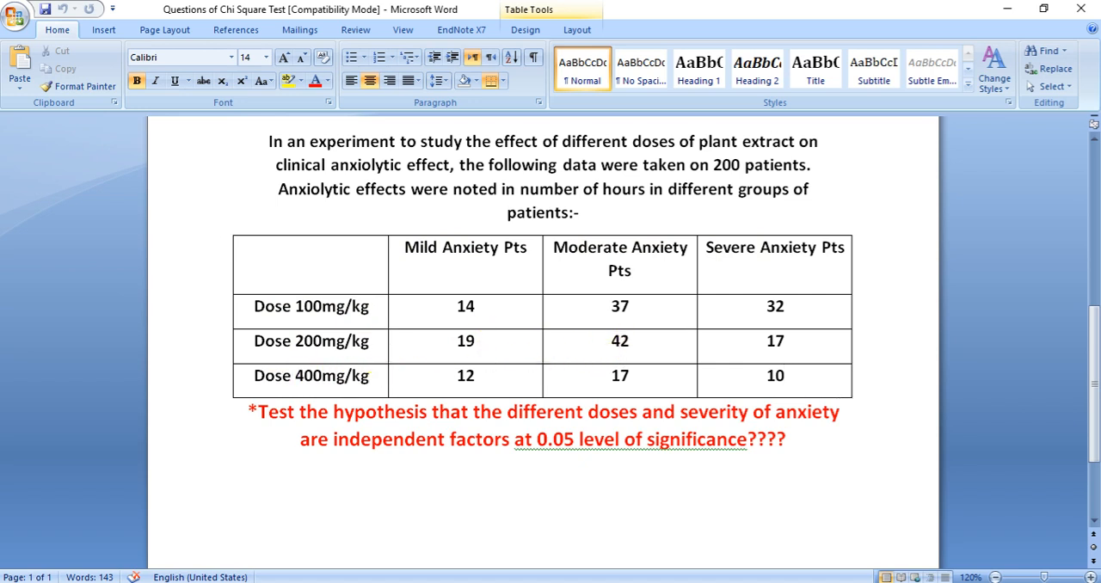
pyautogui.scroll(-3, 645, 395)
pyautogui.scroll(3, 641, 377)
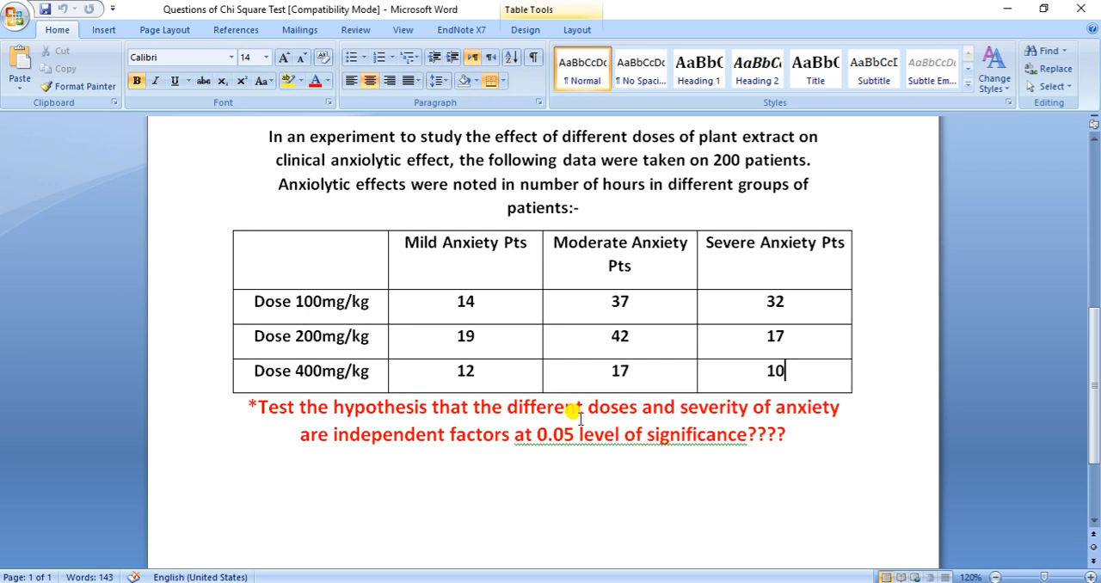
pyautogui.hotkey('alt', 'Tab')
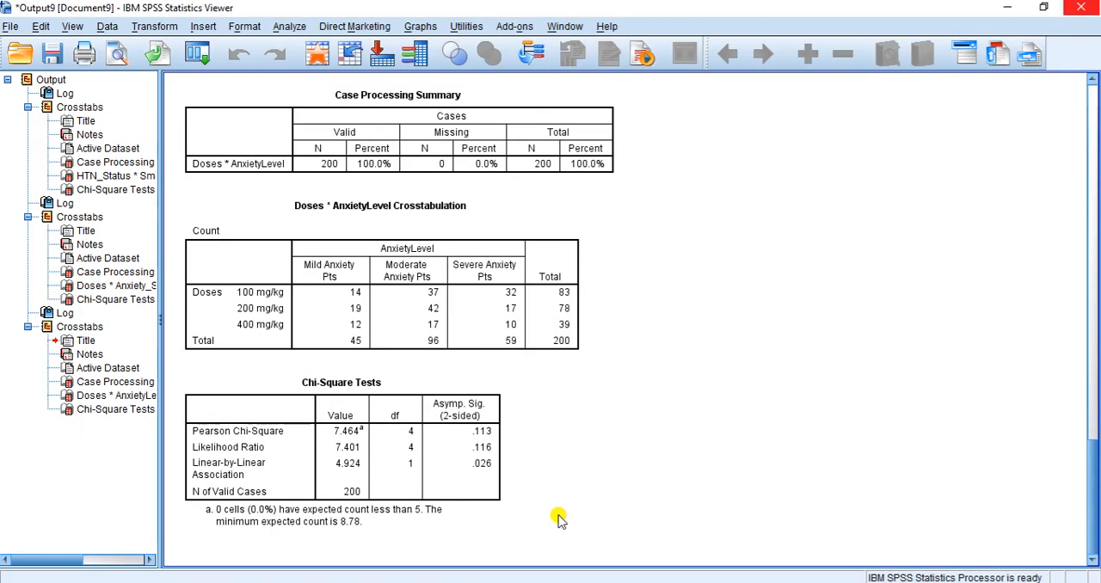
pyautogui.click(1082, 14)
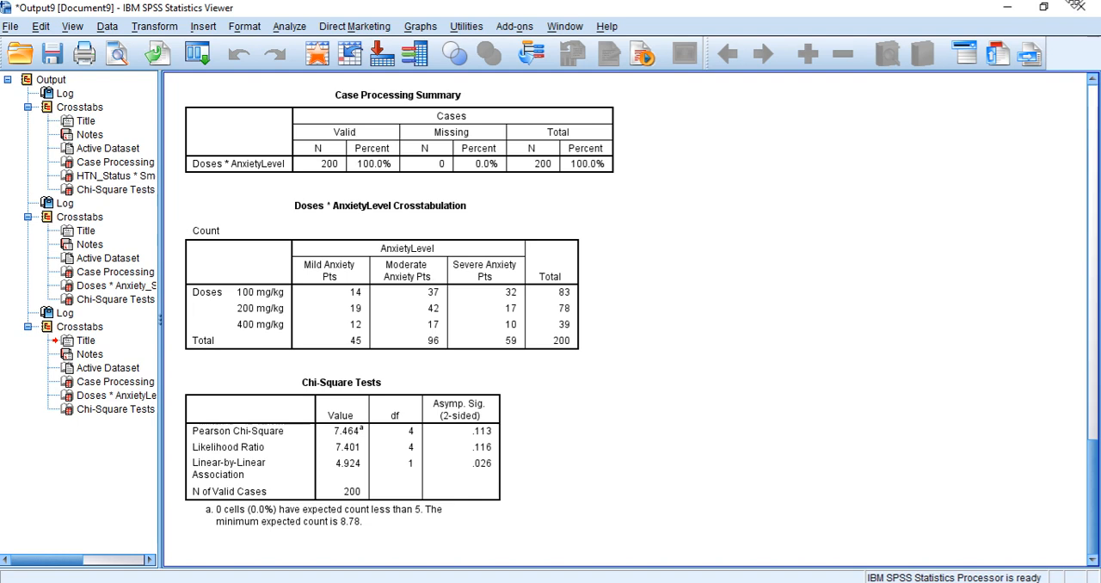
pyautogui.click(1079, 8)
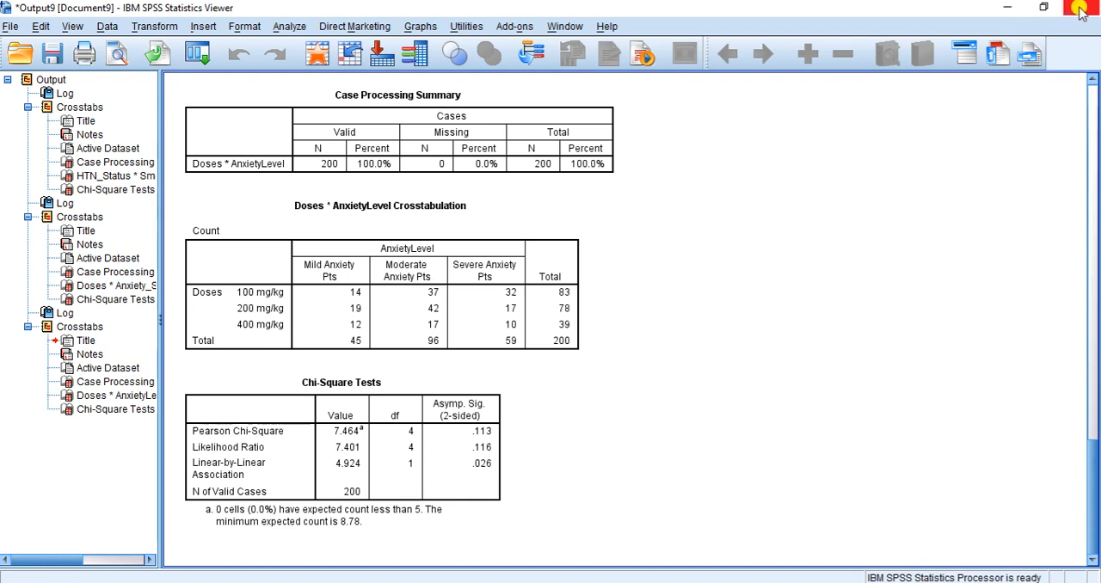